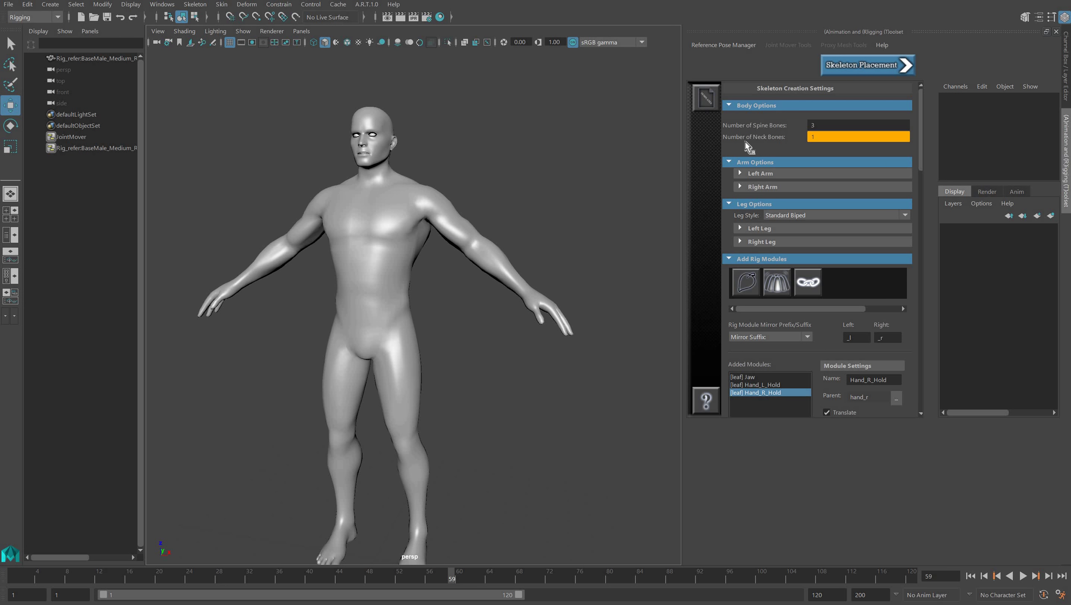
# Review the settings of the added leaf modules Jaw, Hand_L_Hold and Hand_R_Hold.
pyautogui.click(741, 173)
pyautogui.click(741, 173)
pyautogui.click(774, 377)
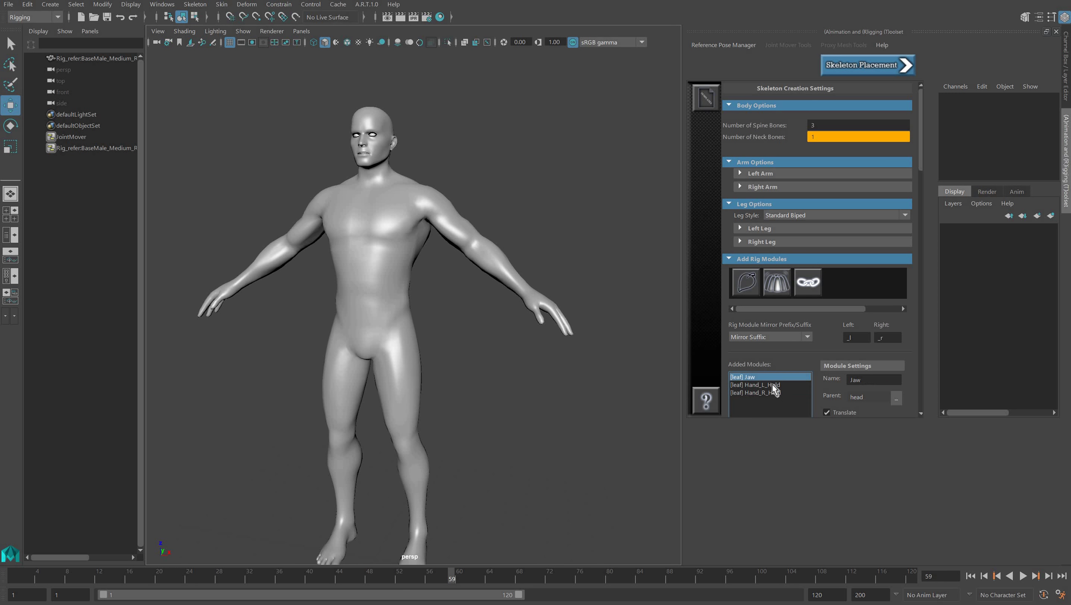
pyautogui.click(772, 383)
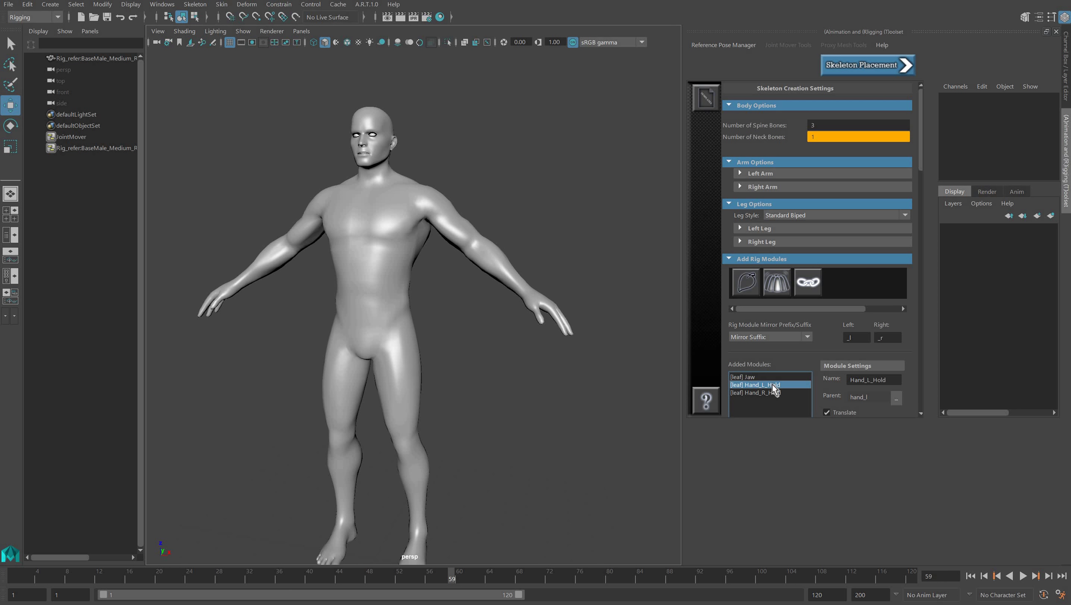
pyautogui.click(767, 394)
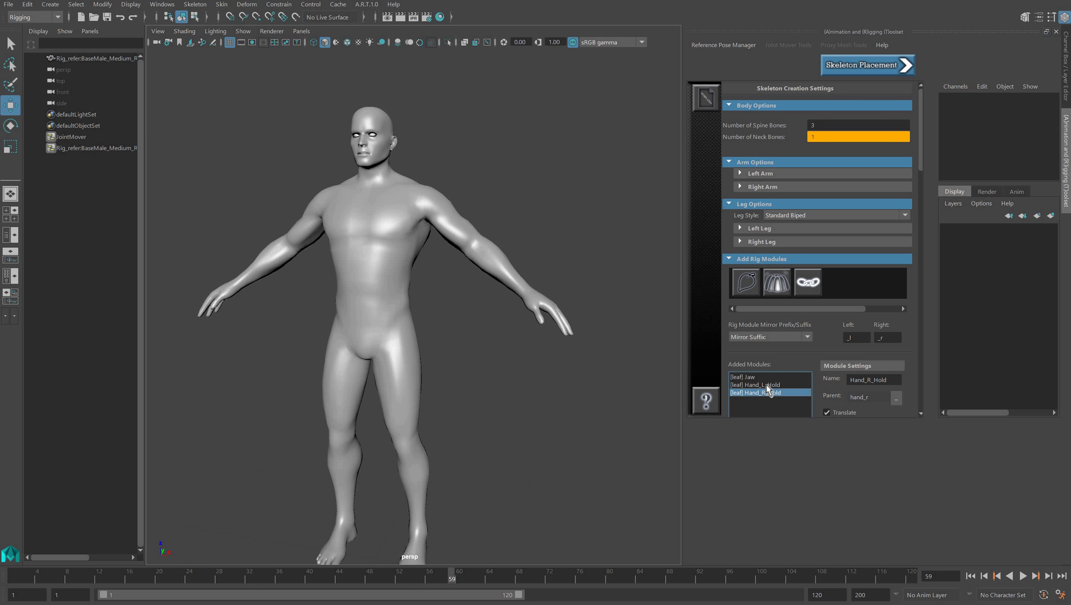
pyautogui.click(766, 384)
pyautogui.click(765, 375)
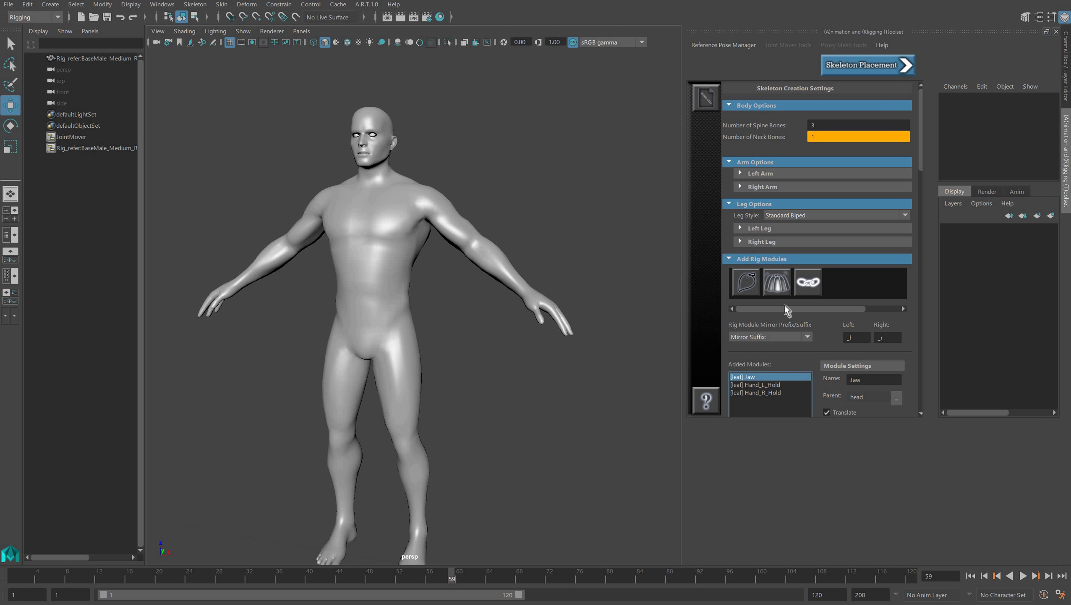
# Proceed to skeleton placement and build the skeleton with the chosen parameters.
pyautogui.click(860, 68)
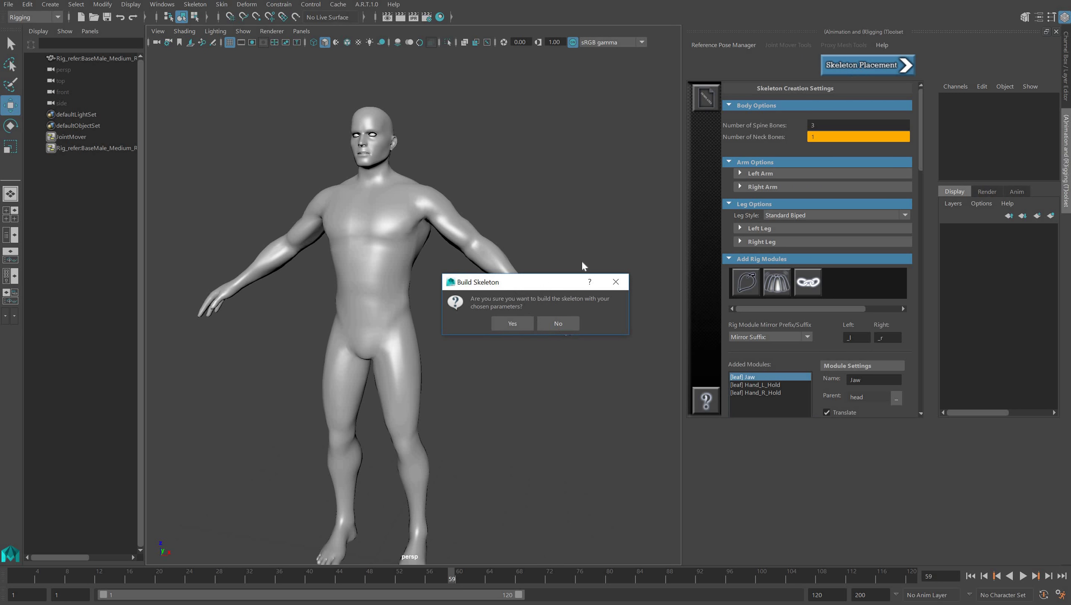
pyautogui.click(509, 326)
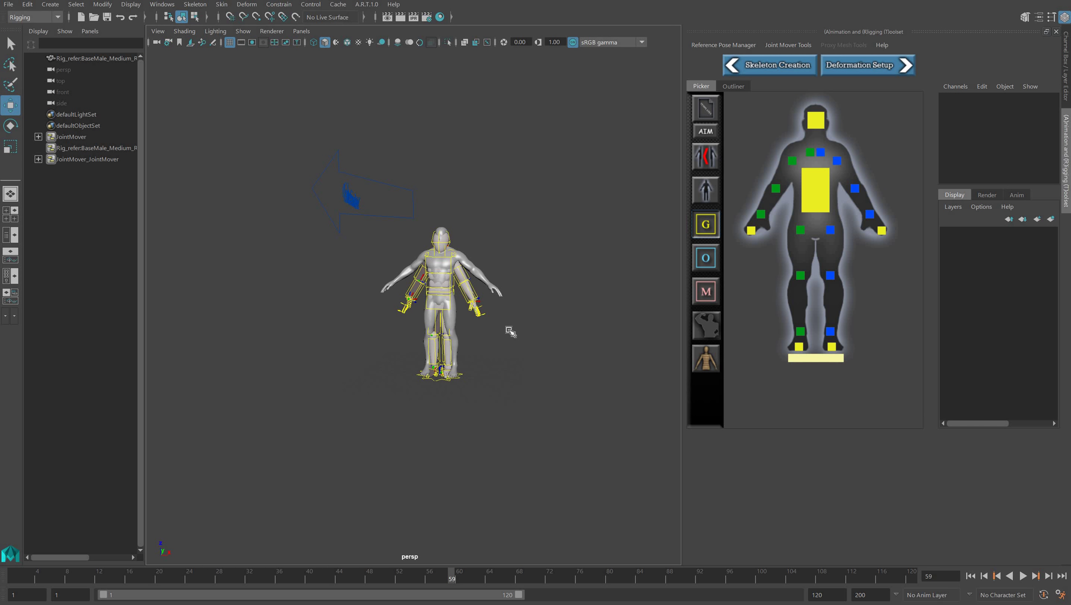
# Switch the viewport to the front view and frame the character's body and joint movers.
pyautogui.scroll(10, 510, 332)
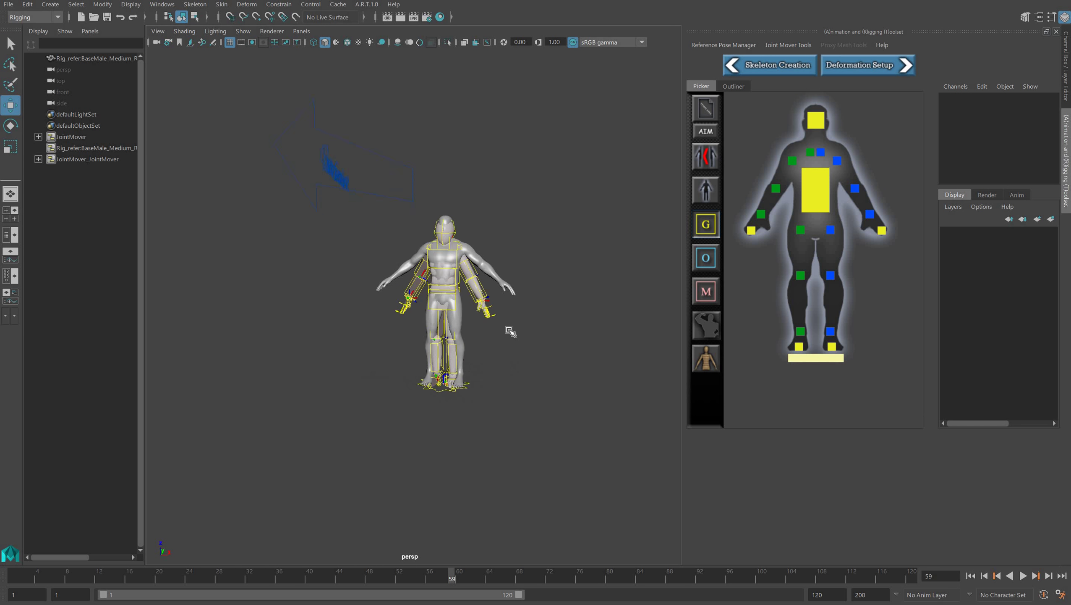
pyautogui.scroll(3, 511, 331)
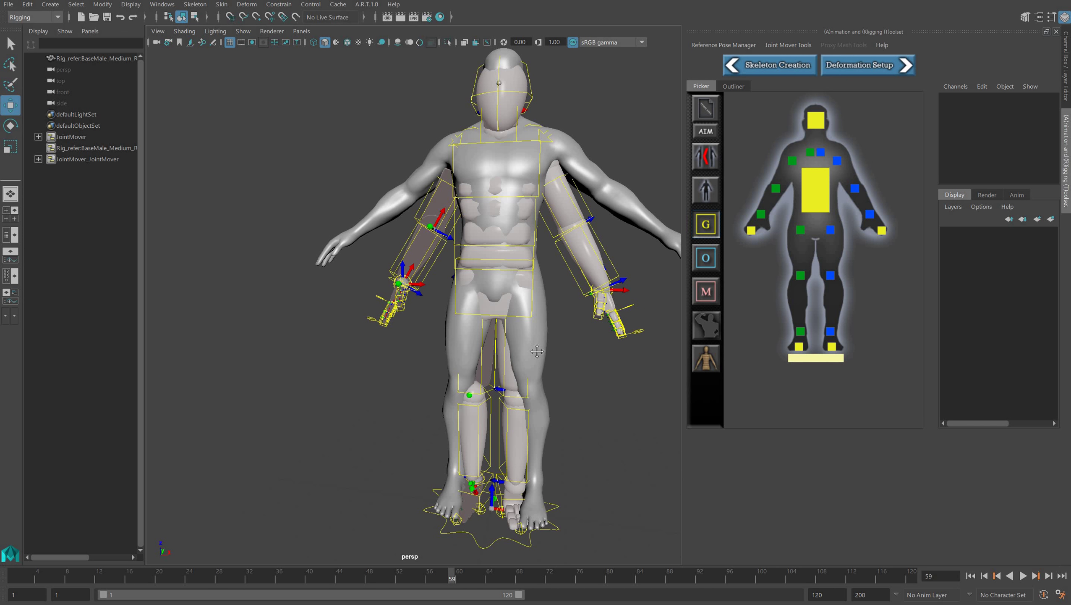
pyautogui.keyDown('alt'); pyautogui.moveTo(419, 372); pyautogui.dragTo(357, 389, button='middle'); pyautogui.keyUp('alt')
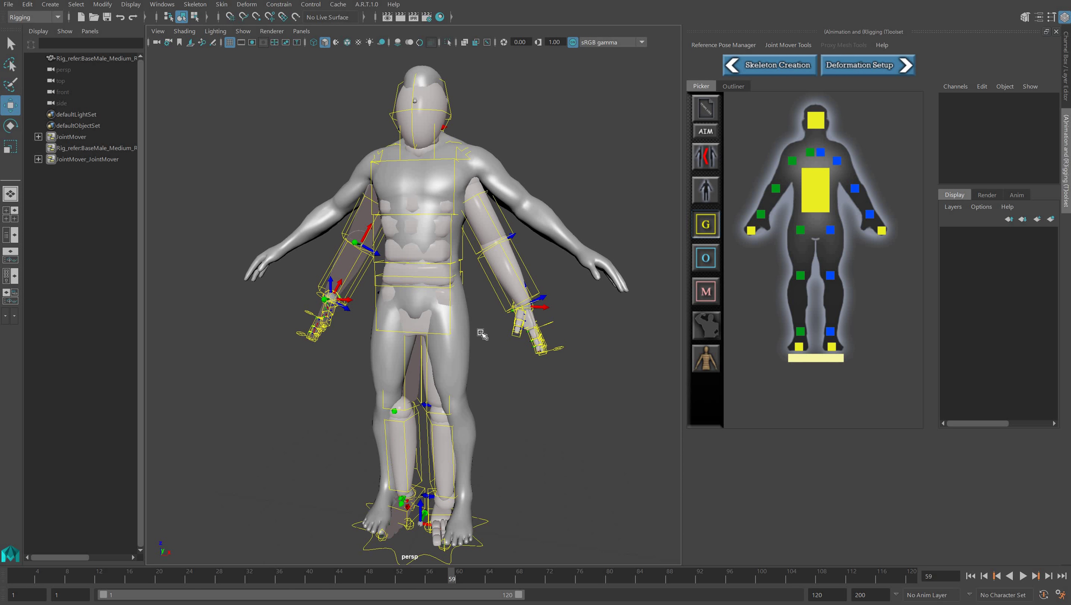
pyautogui.keyDown('alt'); pyautogui.moveTo(487, 333); pyautogui.dragTo(483, 320); pyautogui.keyUp('alt')
pyautogui.press('super')
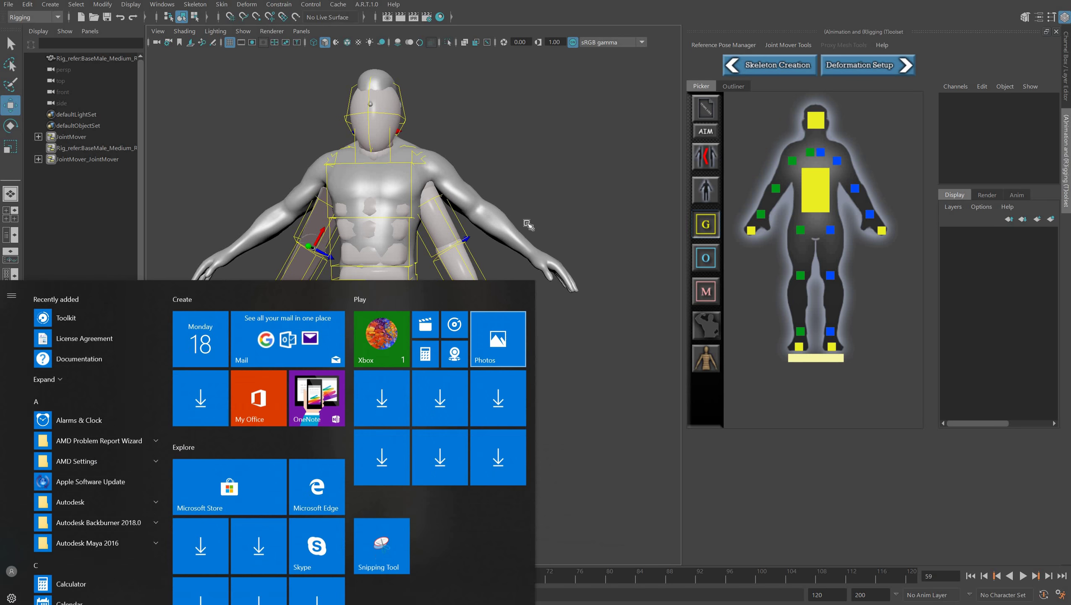
pyautogui.press('super')
pyautogui.press('space')
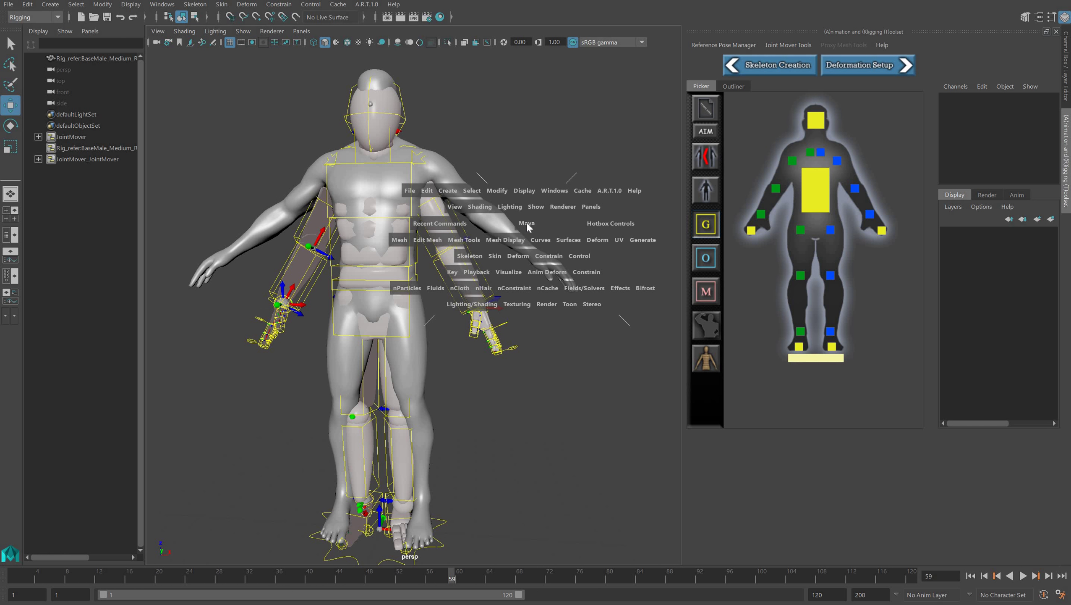
pyautogui.moveTo(527, 224); pyautogui.dragTo(530, 256)
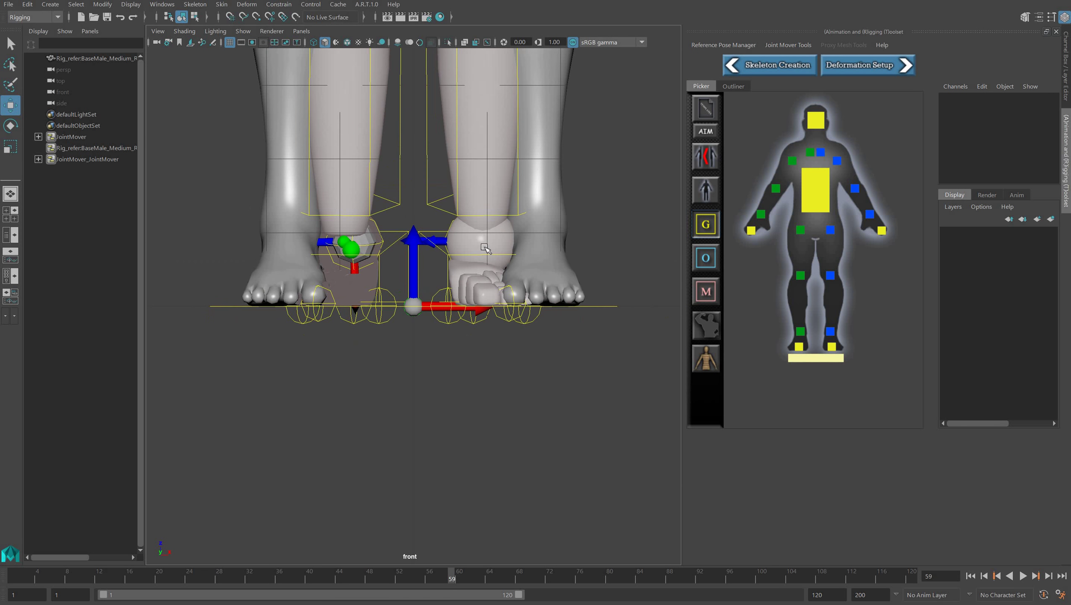
pyautogui.keyDown('alt'); pyautogui.moveTo(515, 178); pyautogui.dragTo(551, 435, button='middle'); pyautogui.keyUp('alt')
pyautogui.keyDown('alt'); pyautogui.moveTo(530, 281); pyautogui.dragTo(528, 305, button='middle'); pyautogui.keyUp('alt')
pyautogui.keyDown('alt'); pyautogui.moveTo(353, 136); pyautogui.dragTo(350, 152, button='middle'); pyautogui.keyUp('alt')
# Set the front viewport's shading to Wireframe.
pyautogui.press('super')
pyautogui.click(178, 32)
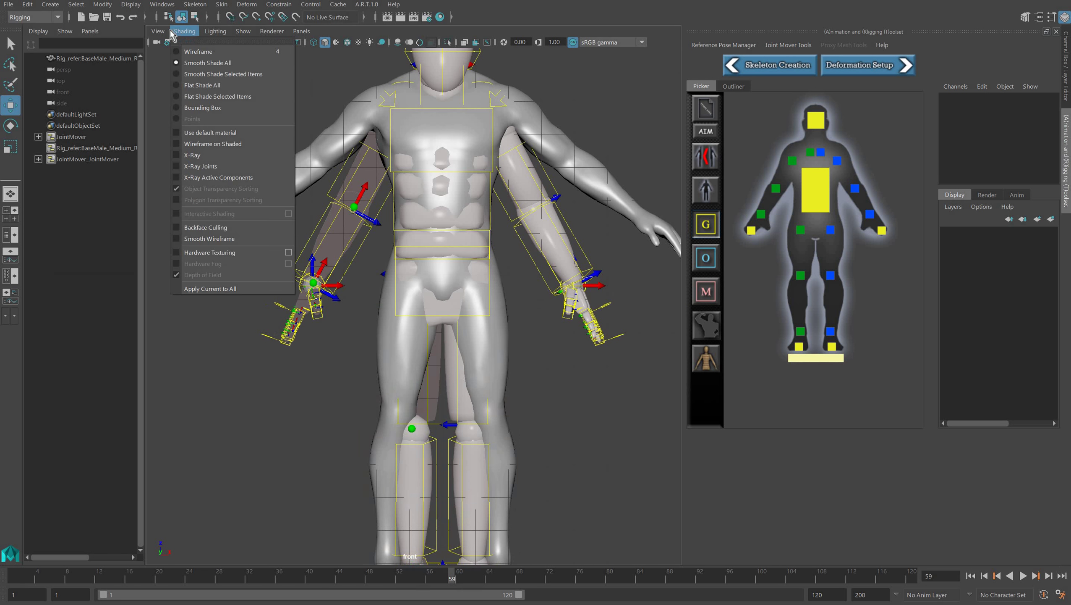
pyautogui.click(187, 51)
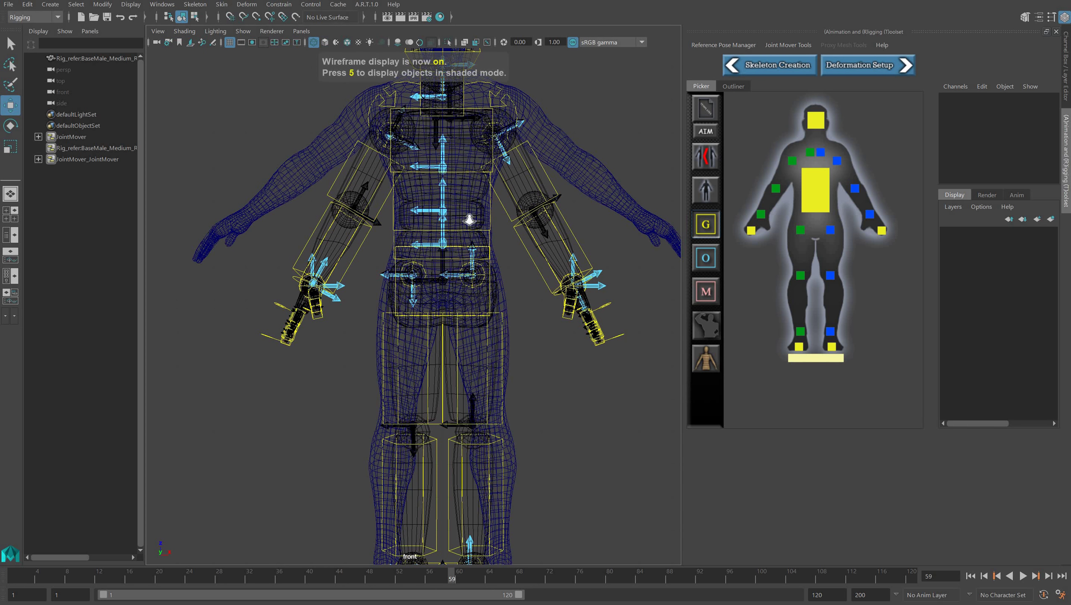
# Show the selection mask options, exclude surfaces from viewport selection, and deselect the body mesh.
pyautogui.scroll(5, 470, 220)
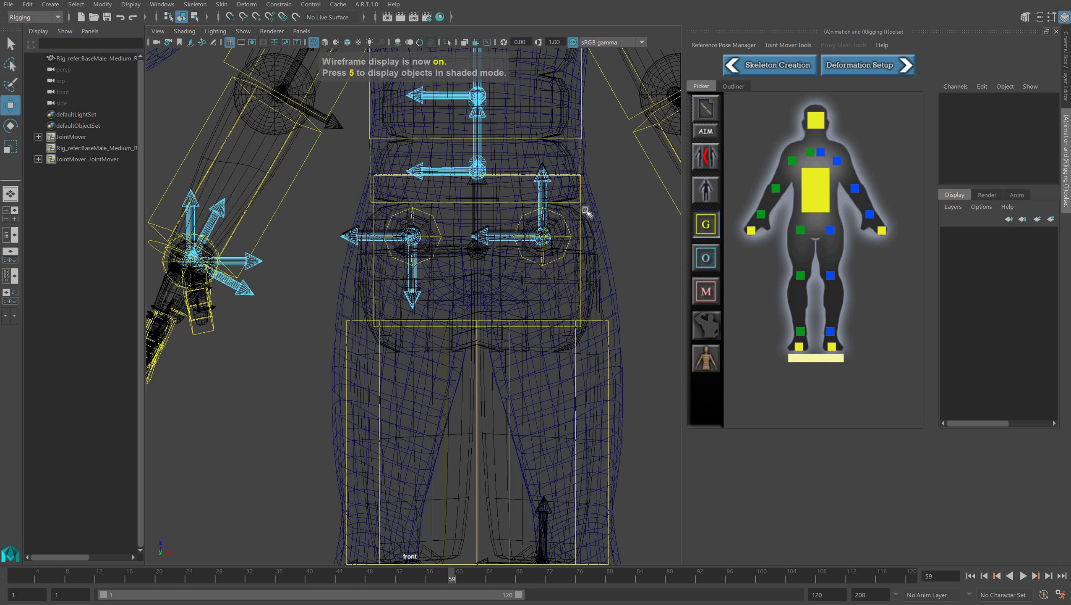
pyautogui.click(583, 212)
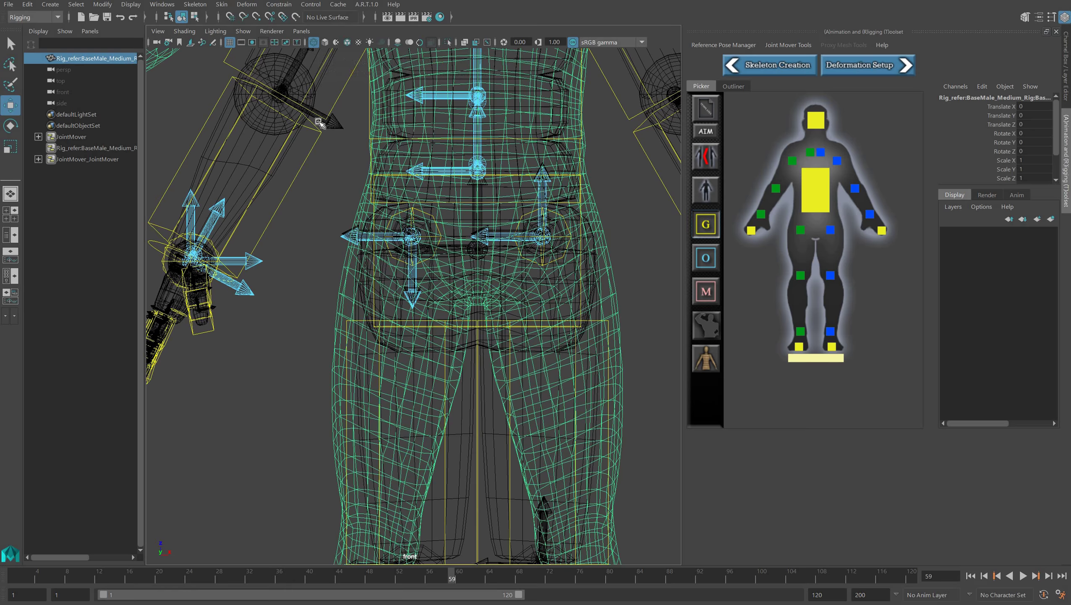
pyautogui.click(207, 17)
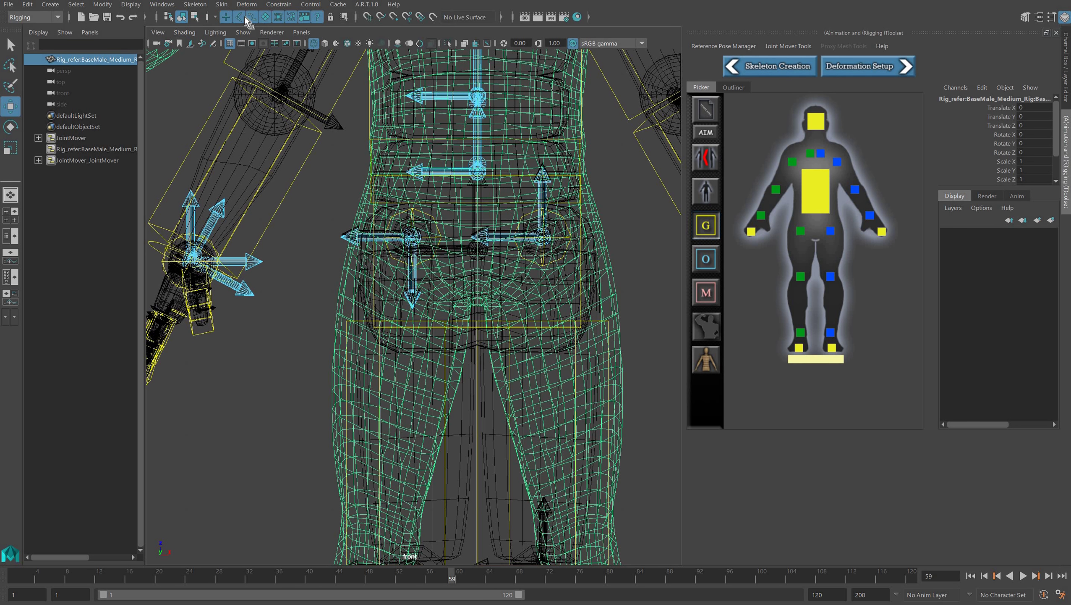
pyautogui.click(458, 261)
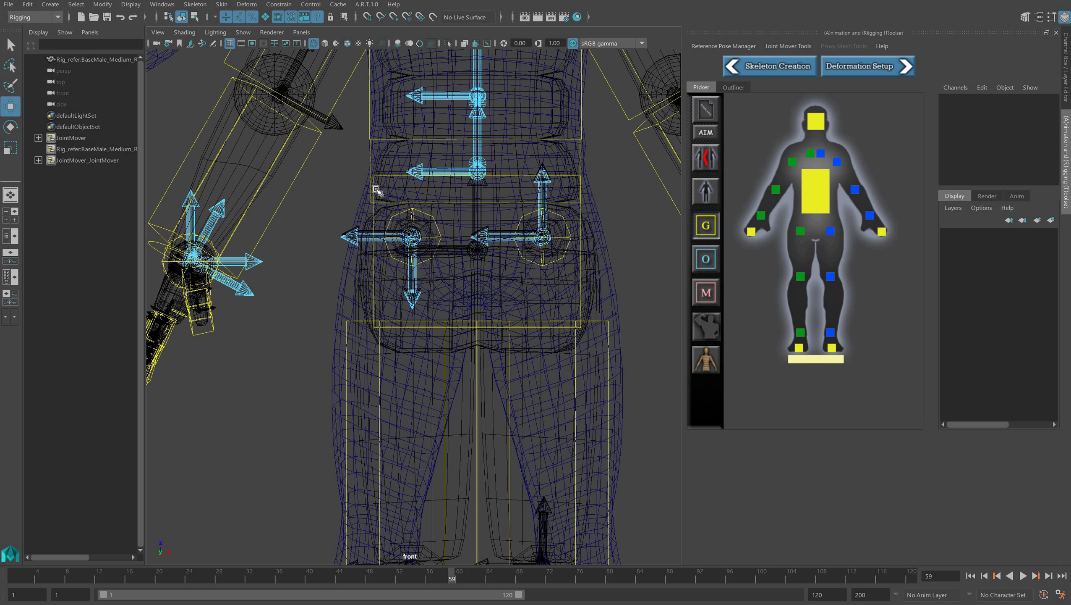
# Move the pelvis mover up about 1.5 units to align it with the body mesh's hips.
pyautogui.click(570, 174)
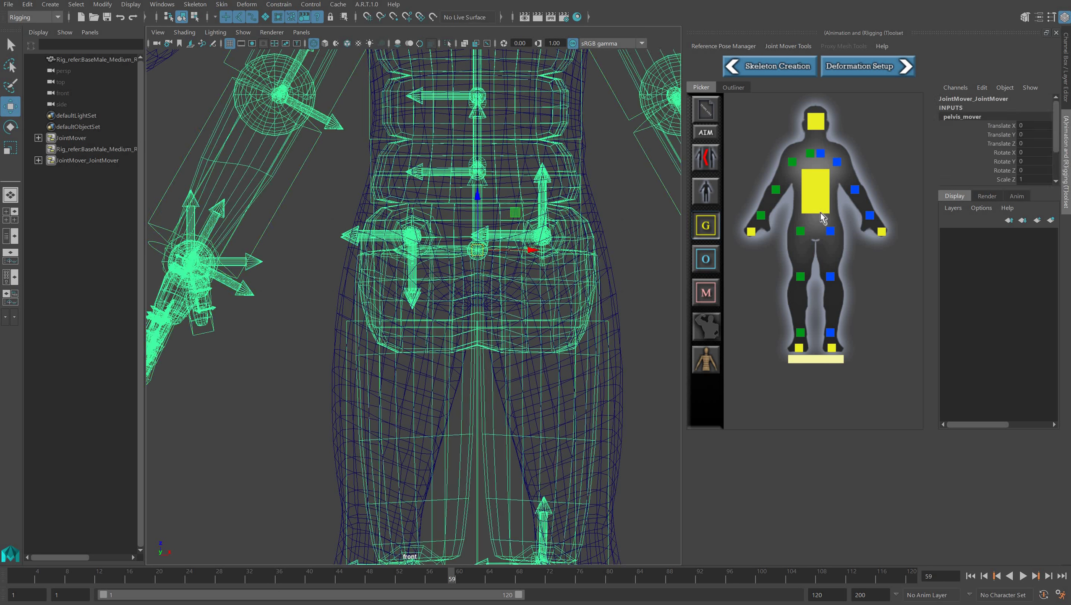
pyautogui.click(817, 212)
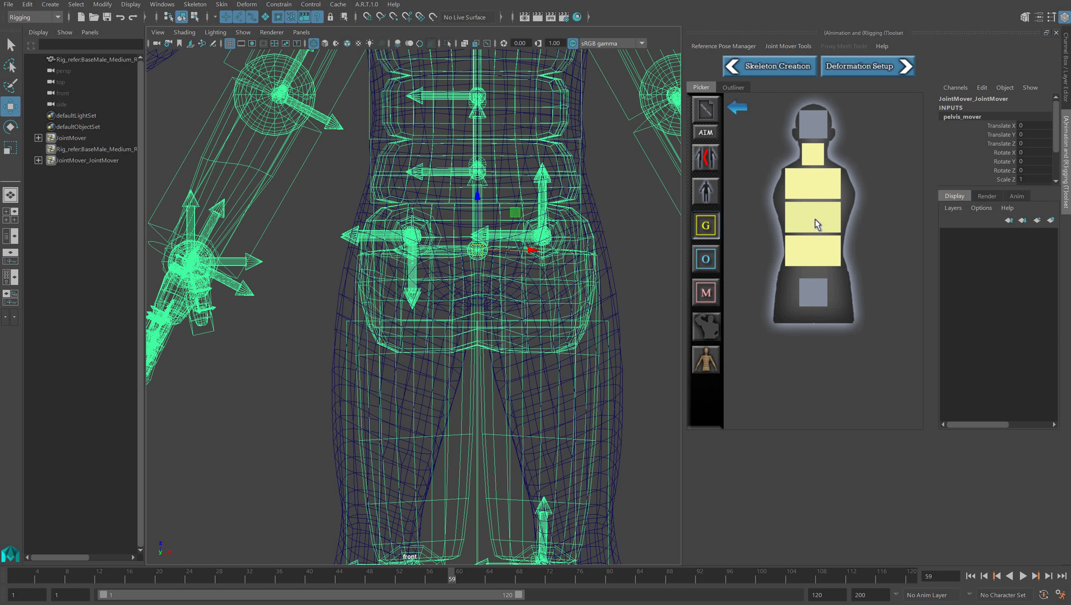
pyautogui.click(814, 251)
pyautogui.click(815, 290)
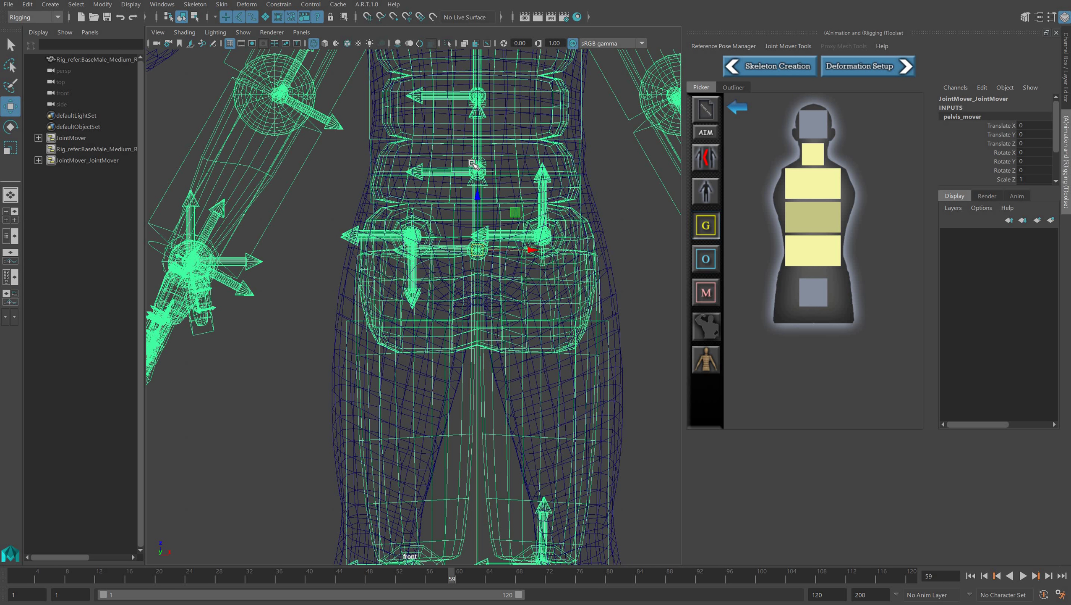
pyautogui.moveTo(478, 190); pyautogui.dragTo(476, 185)
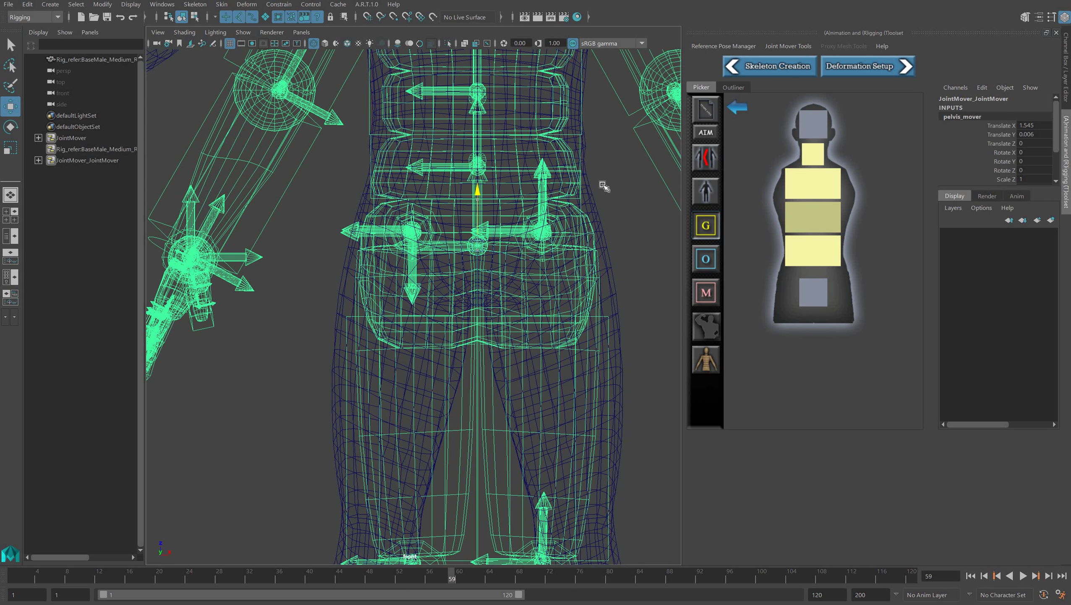
pyautogui.click(623, 187)
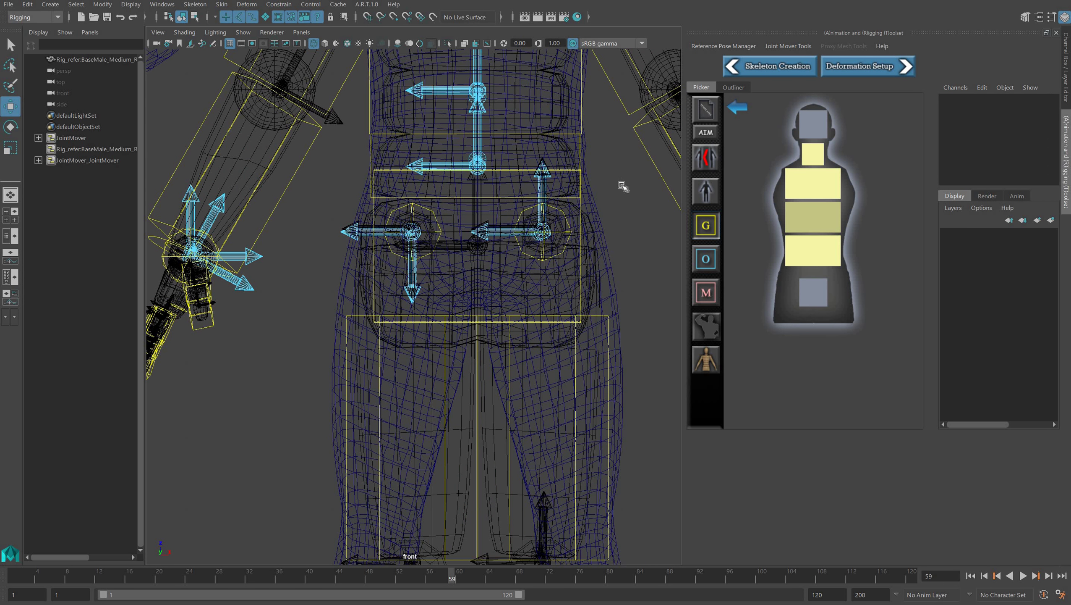
# Turn on symmetry mode and move the left thigh mover outward to about -2.07 in Translate Z.
pyautogui.scroll(-6, 623, 187)
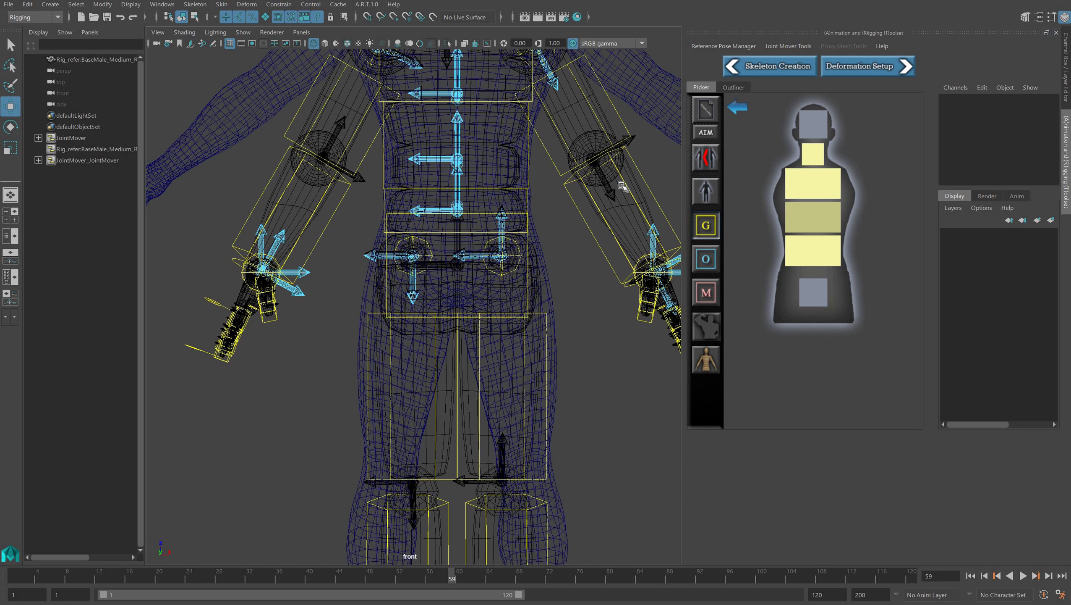
pyautogui.click(705, 157)
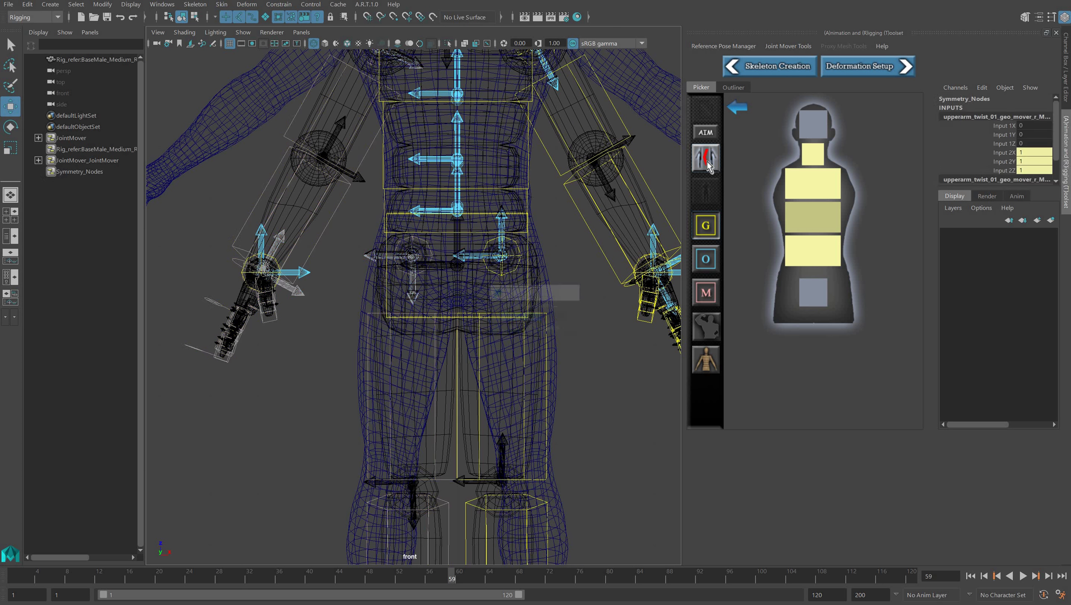
pyautogui.click(547, 326)
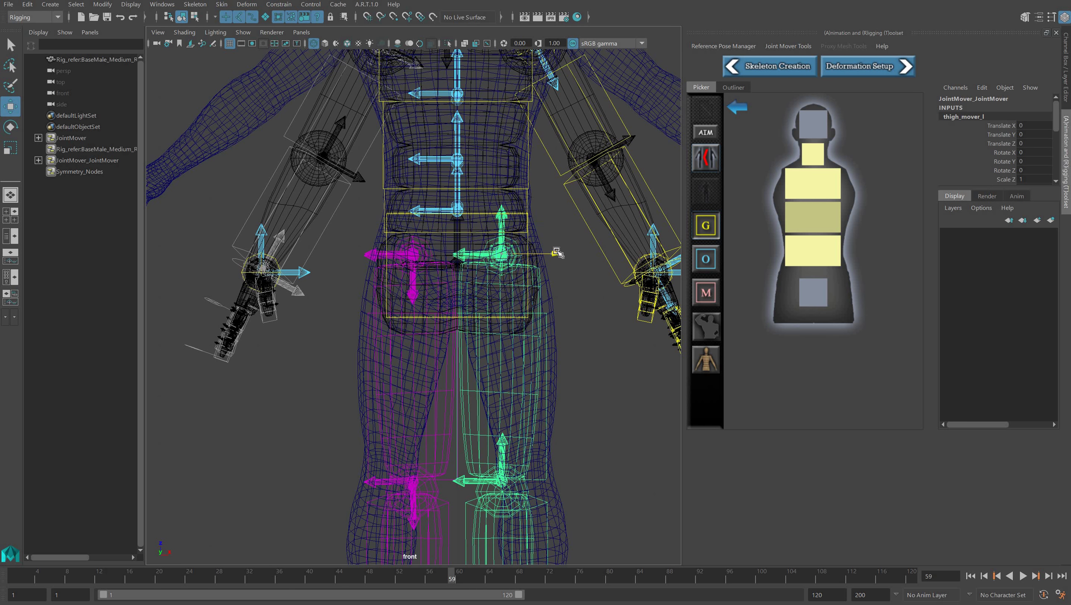
pyautogui.moveTo(559, 252); pyautogui.dragTo(560, 252)
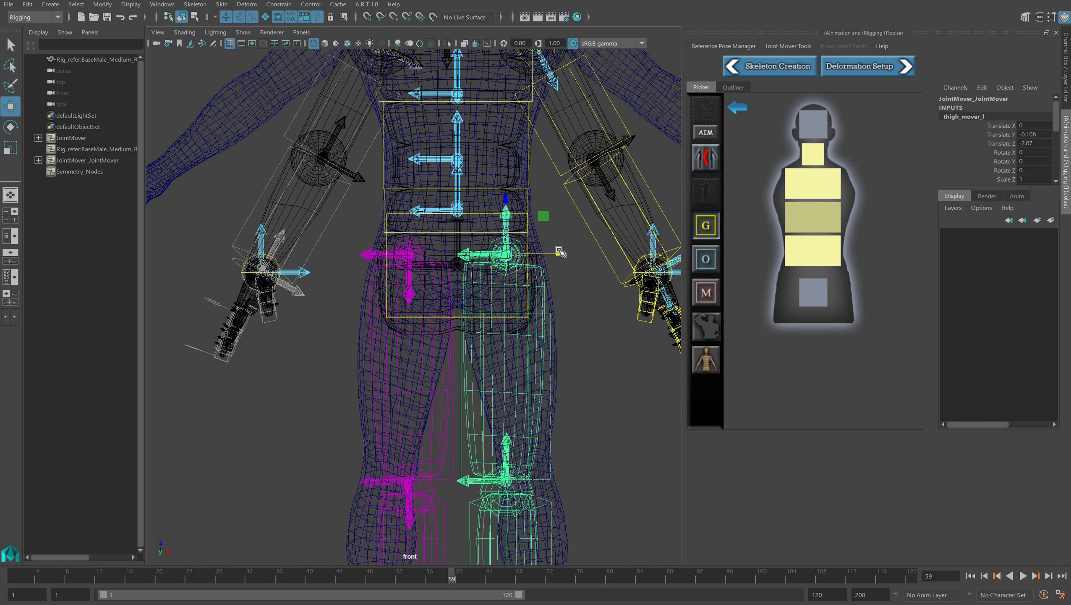
# Rotate the left thigh mover outward to about -4.57 degrees in Rotate Y so the leg follows the mesh.
pyautogui.press('e')
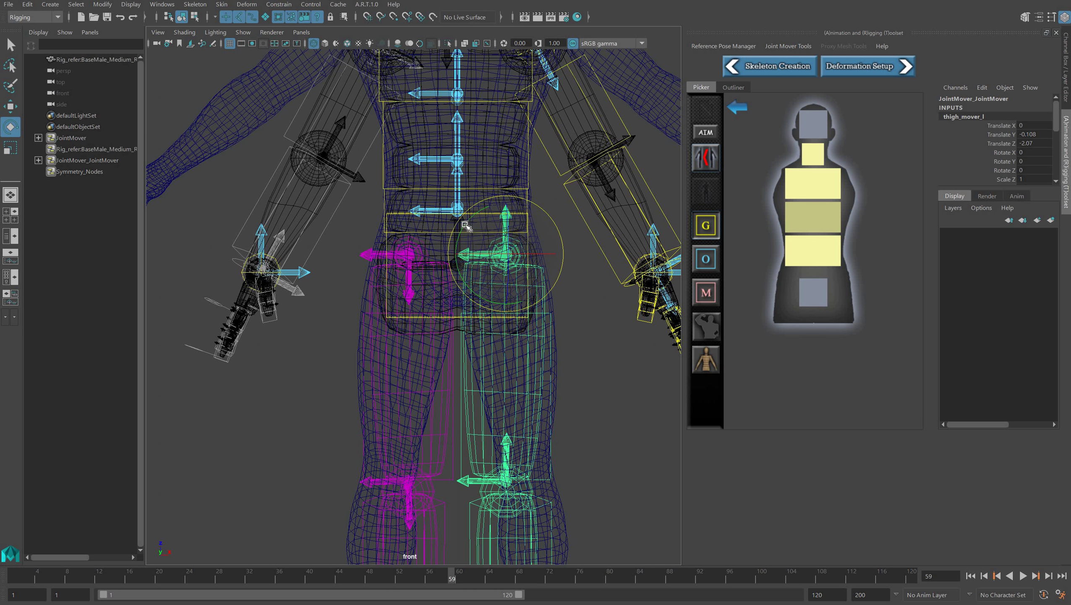
pyautogui.moveTo(466, 226); pyautogui.dragTo(465, 228)
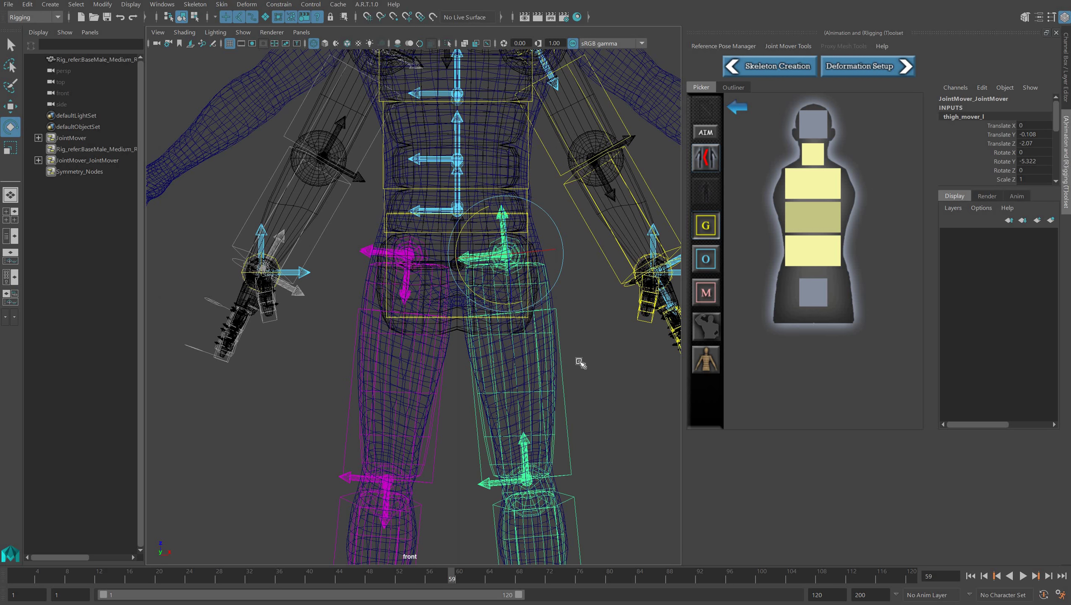
pyautogui.keyDown('alt'); pyautogui.moveTo(557, 246); pyautogui.dragTo(545, 263, button='middle'); pyautogui.keyUp('alt')
pyautogui.moveTo(519, 128); pyautogui.dragTo(519, 128)
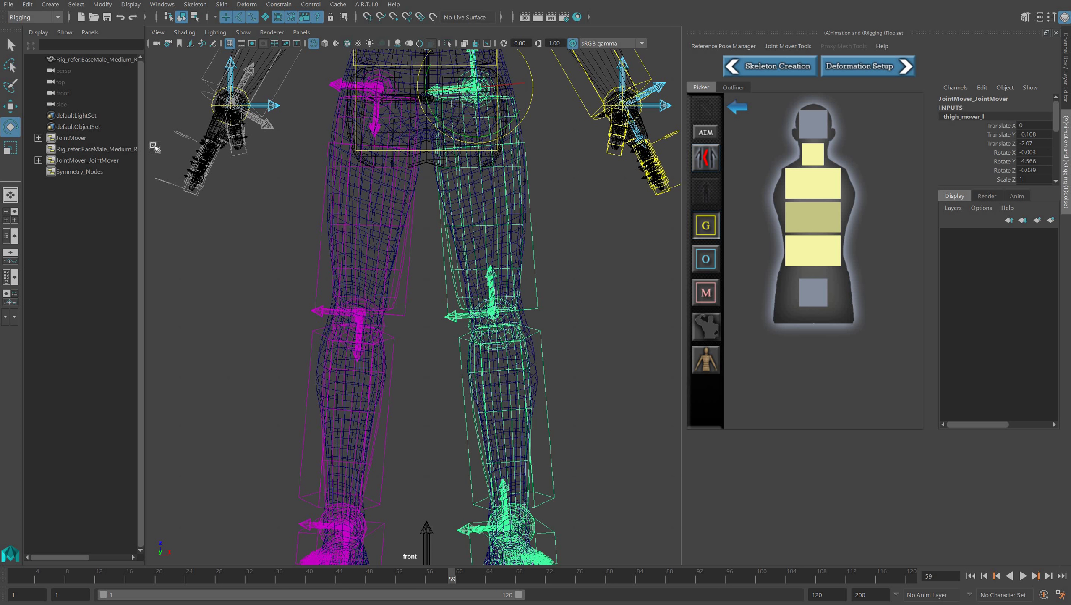
# Move the second spine mover up the torso to about 8.91 in Translate X.
pyautogui.scroll(-4, 293, 232)
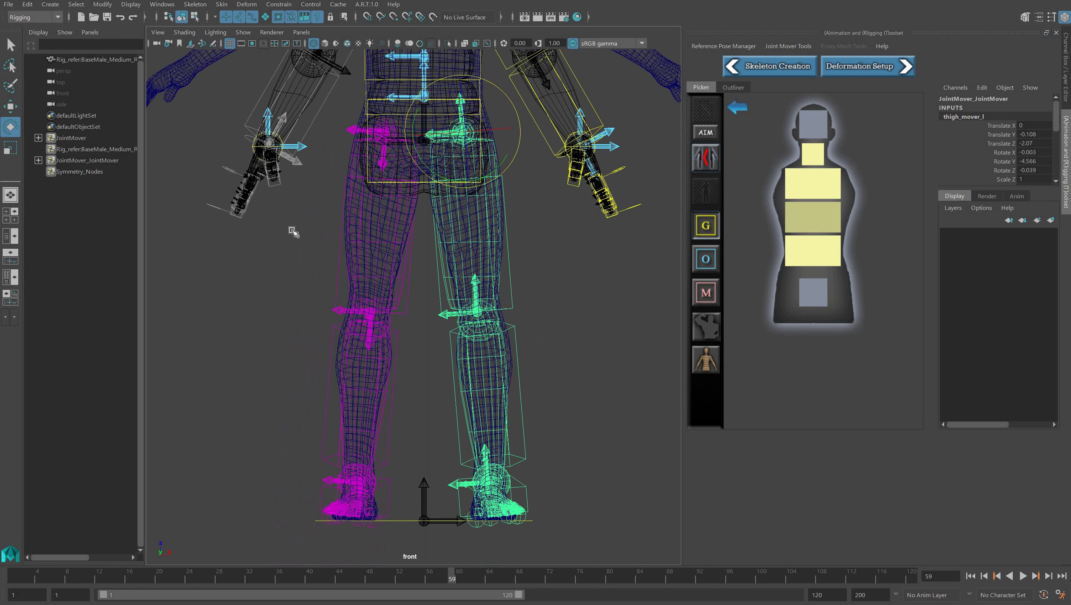
pyautogui.keyDown('alt'); pyautogui.moveTo(392, 239); pyautogui.dragTo(403, 415, button='middle'); pyautogui.keyUp('alt')
pyautogui.keyDown('alt'); pyautogui.moveTo(393, 267); pyautogui.dragTo(386, 333, button='middle'); pyautogui.keyUp('alt')
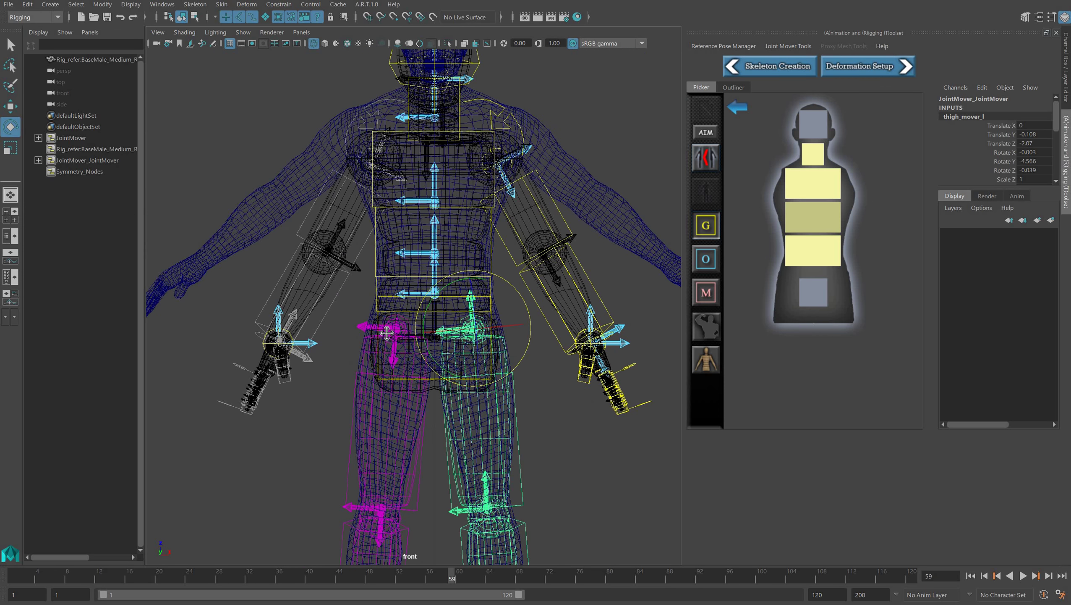
pyautogui.scroll(2, 387, 333)
pyautogui.scroll(4, 387, 334)
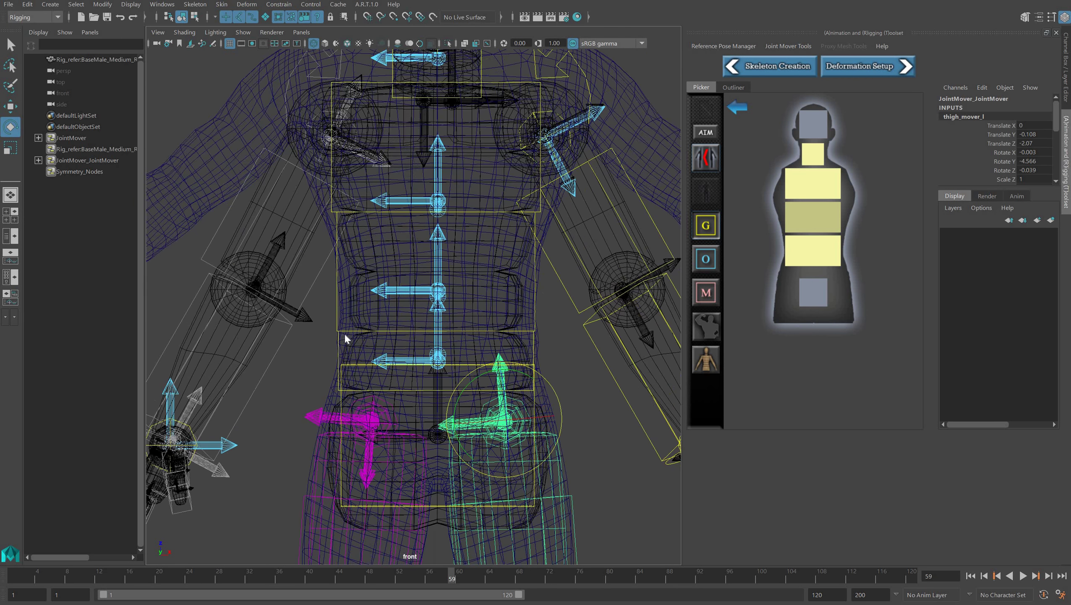
pyautogui.press('super')
pyautogui.click(341, 256)
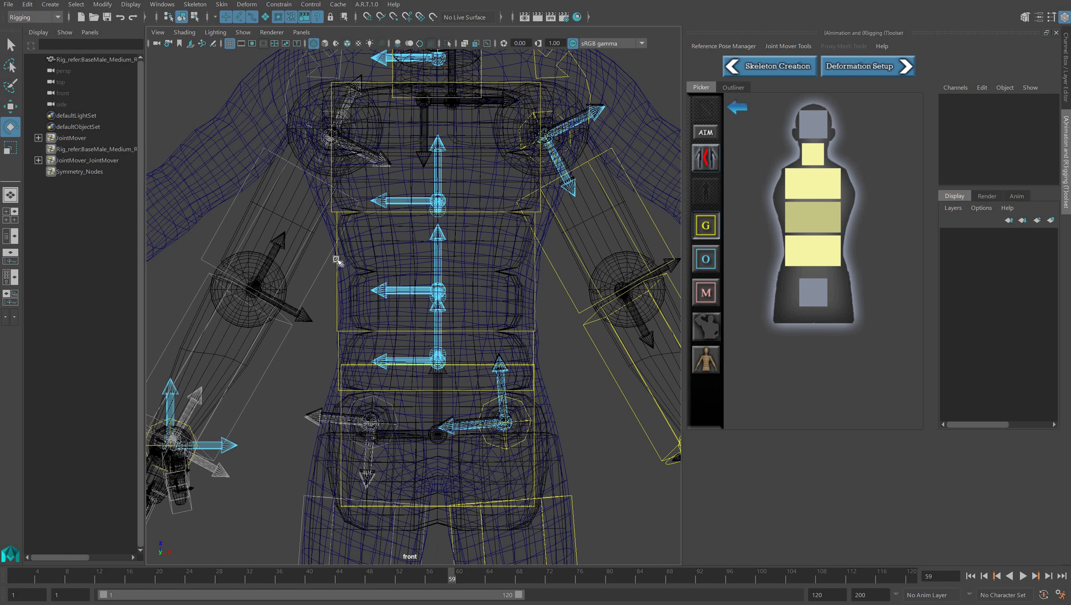
pyautogui.click(353, 331)
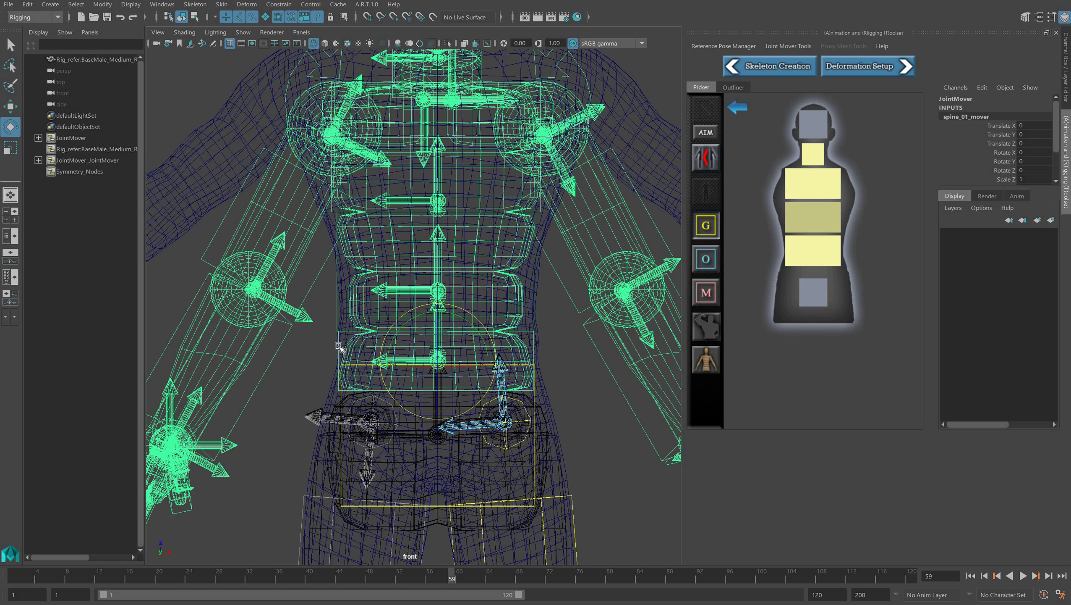
pyautogui.press('w')
pyautogui.click(437, 305)
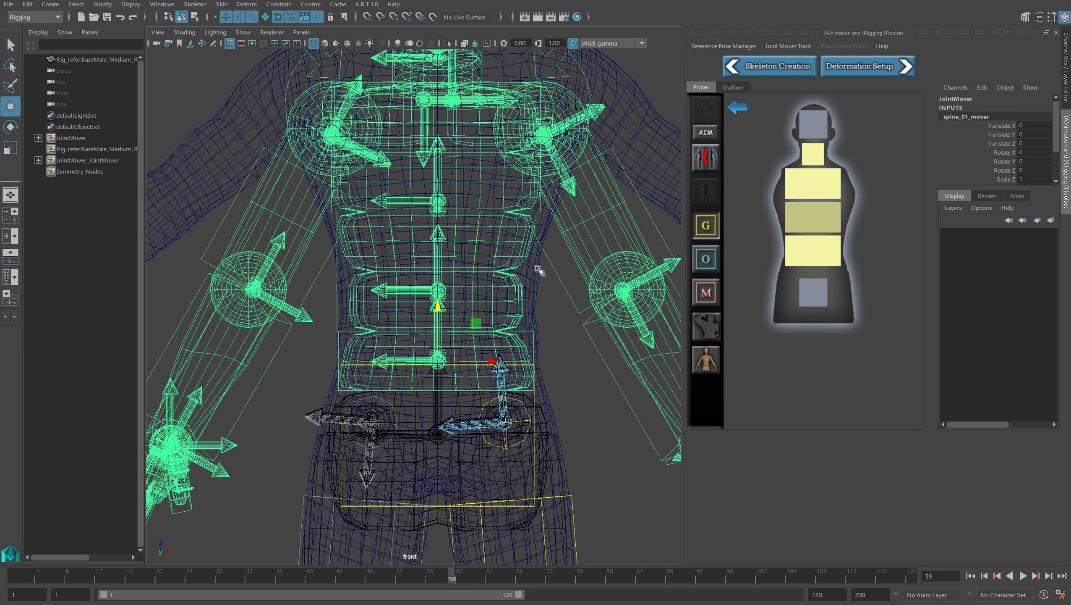
pyautogui.click(537, 268)
pyautogui.keyDown('alt'); pyautogui.moveTo(536, 278); pyautogui.dragTo(524, 351, button='middle'); pyautogui.keyUp('alt')
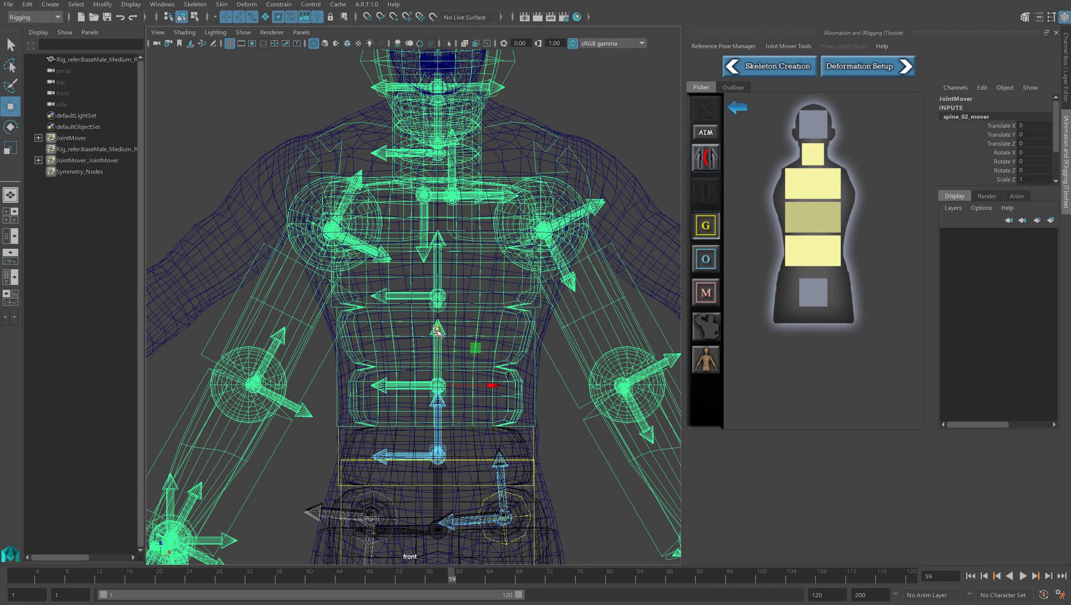
pyautogui.moveTo(438, 324); pyautogui.dragTo(440, 306)
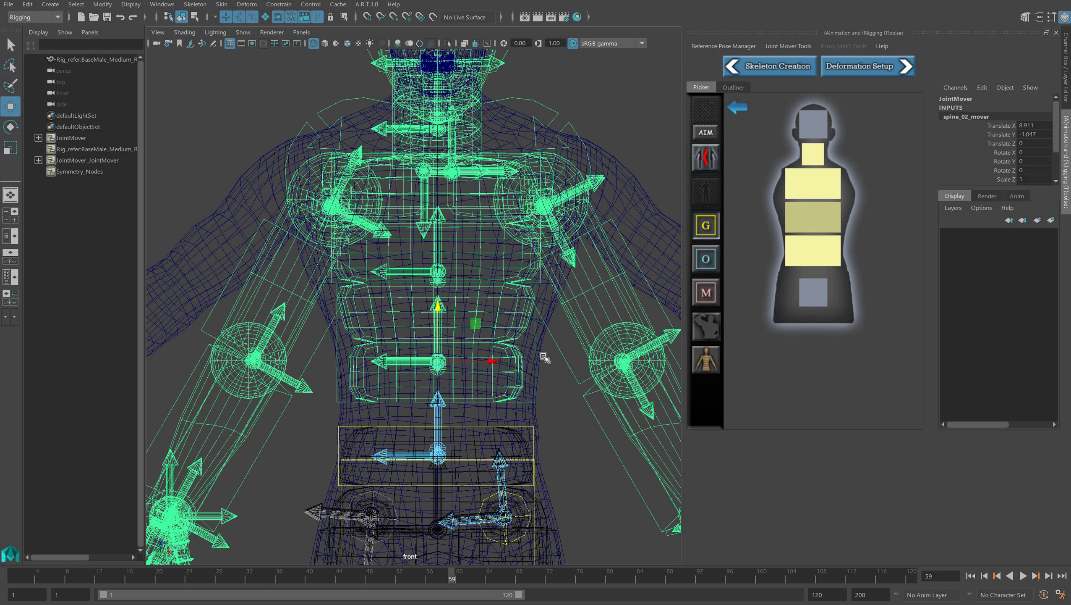
# Move the third spine mover up toward the chest to about 7.90 in Translate X.
pyautogui.click(538, 280)
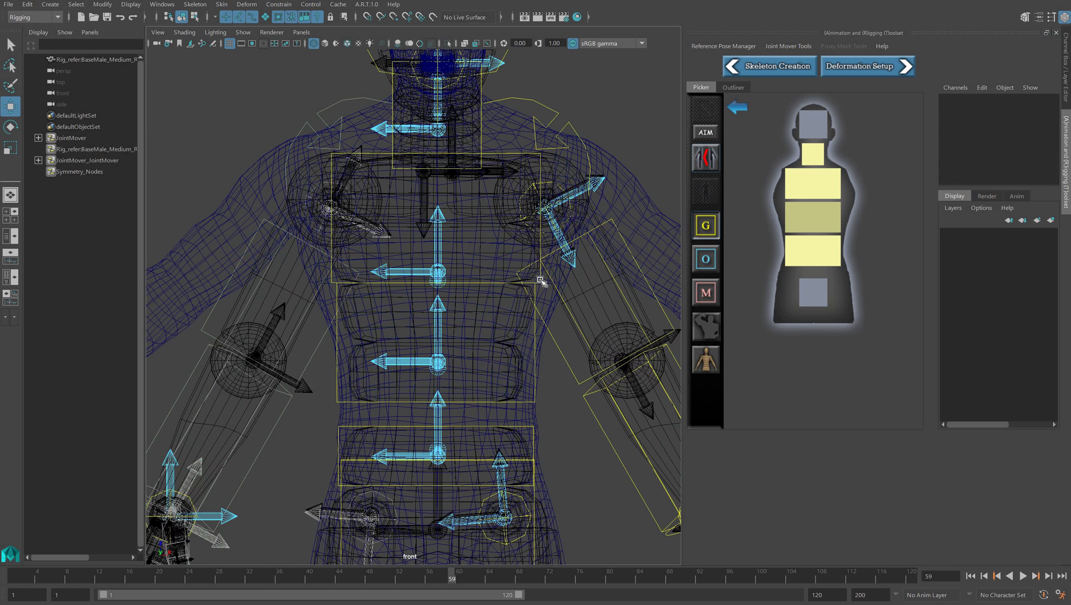
pyautogui.click(461, 234)
pyautogui.moveTo(439, 206); pyautogui.dragTo(479, 251)
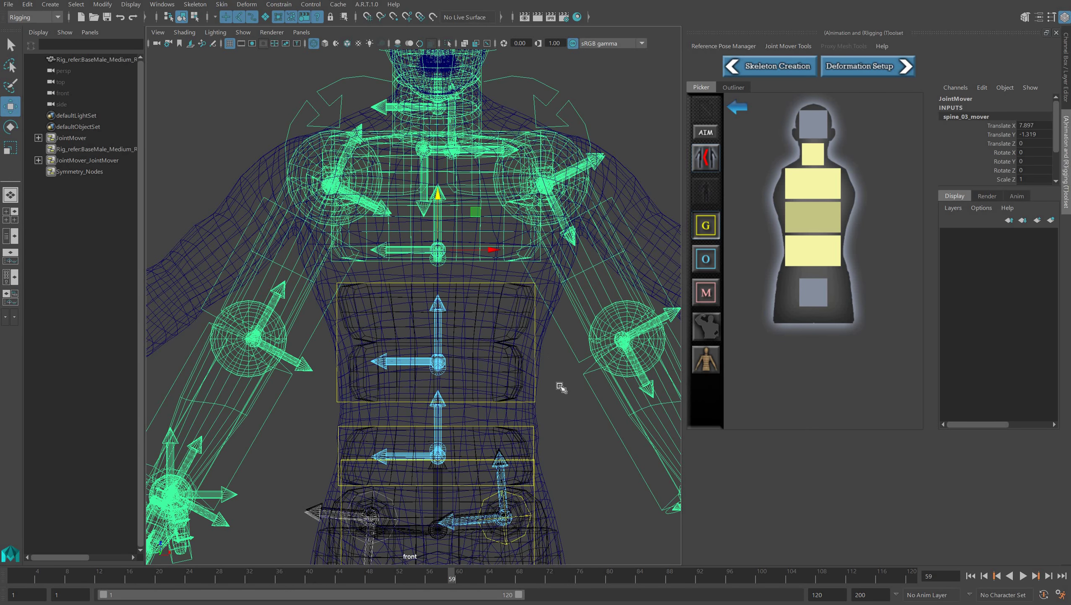
# Try raising the first spine mover to about 3.01 in Translate X, and undo that move.
pyautogui.click(520, 429)
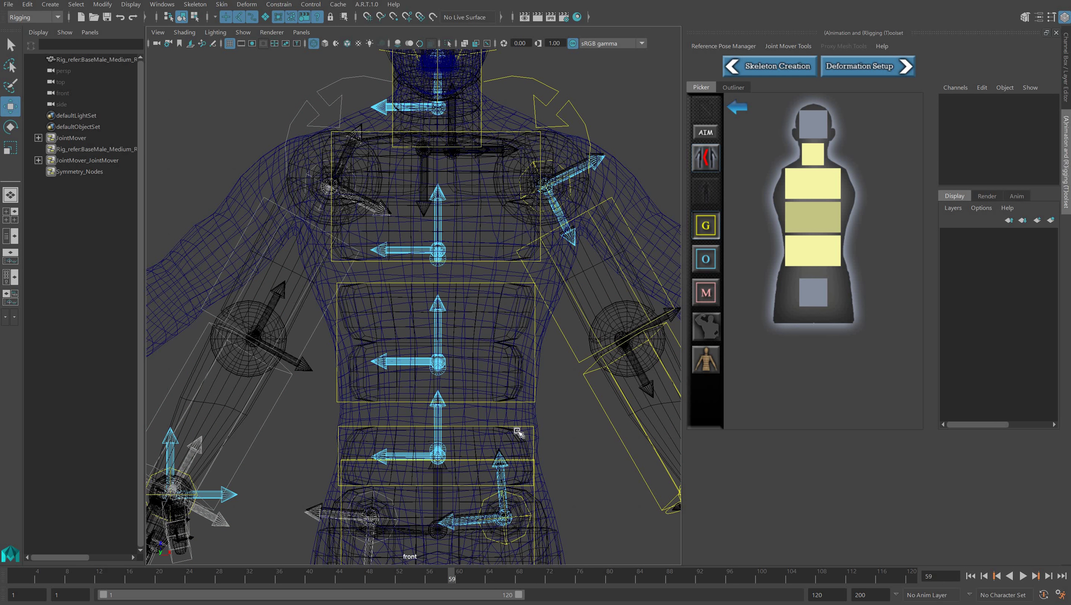
pyautogui.click(520, 426)
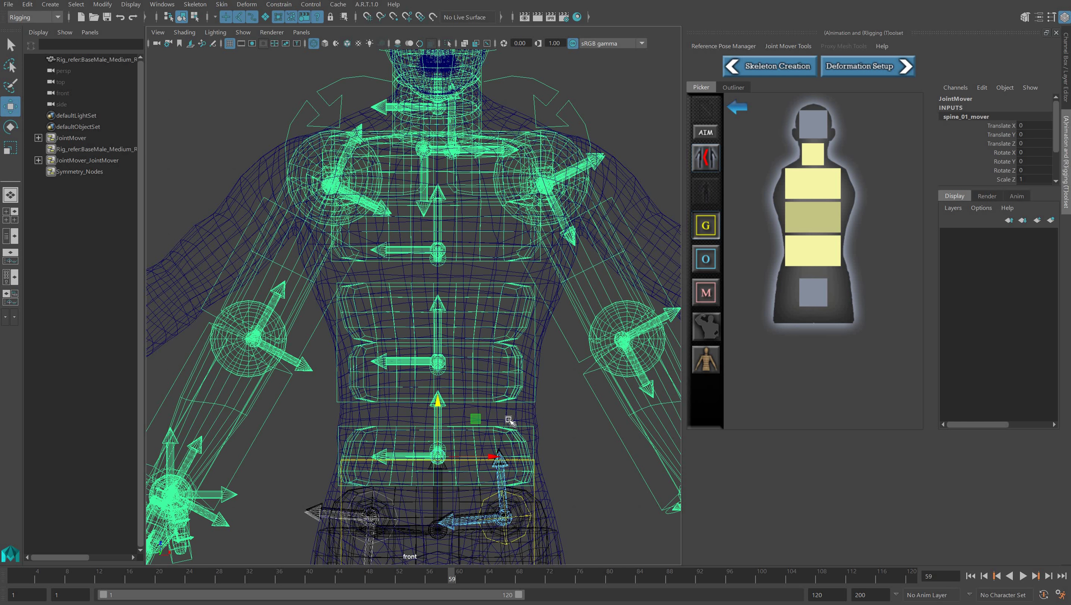
pyautogui.moveTo(439, 402); pyautogui.dragTo(439, 402)
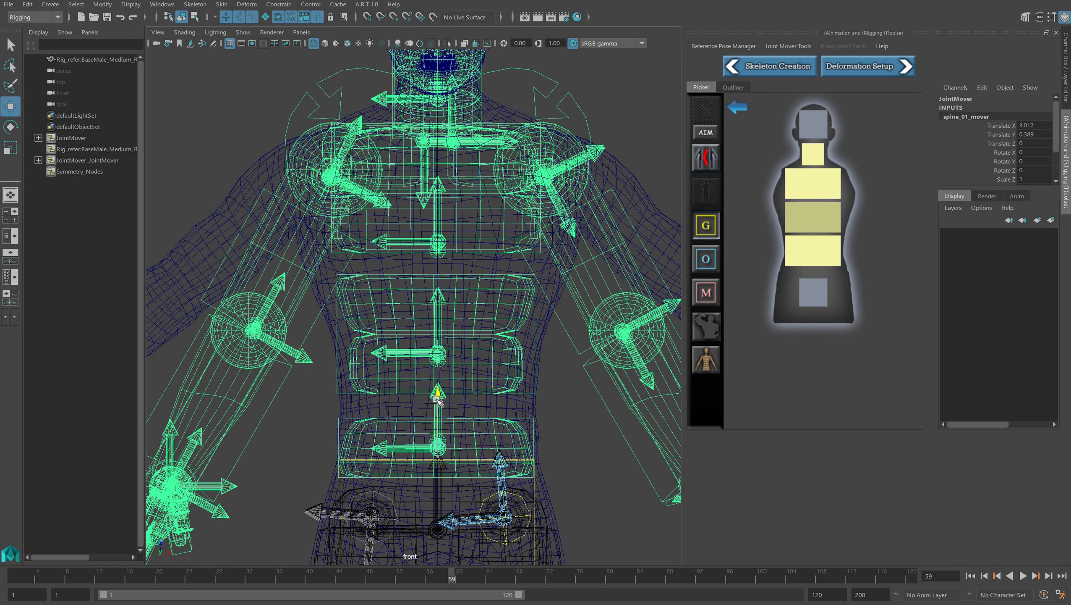
pyautogui.click(28, 4)
pyautogui.click(36, 24)
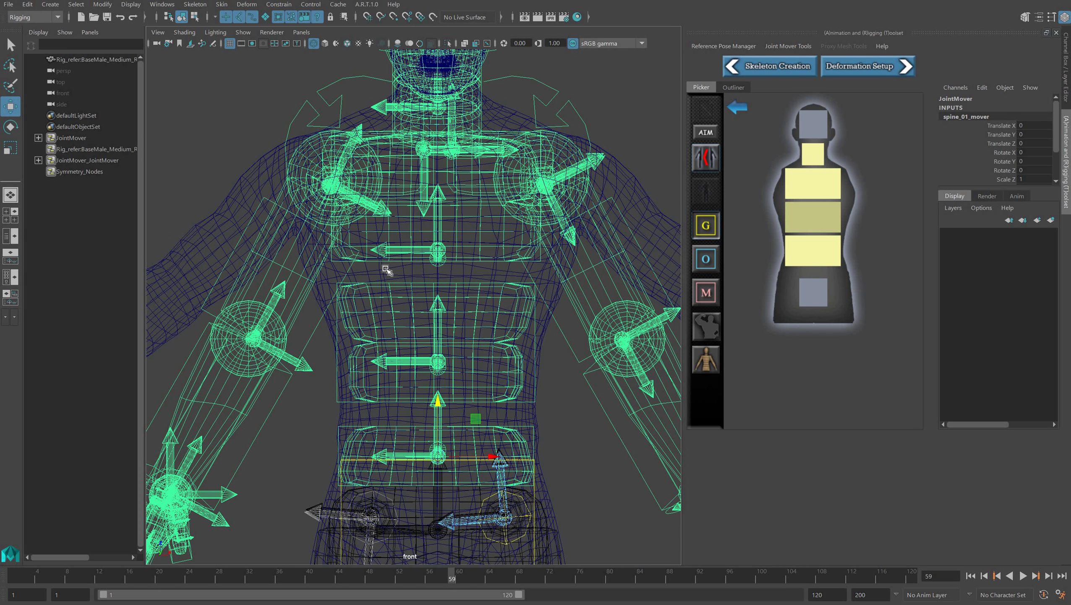
# Rotate the left upper arm mover outward to about -26.65 degrees in Rotate Y so the arm follows the mesh.
pyautogui.scroll(-3, 386, 269)
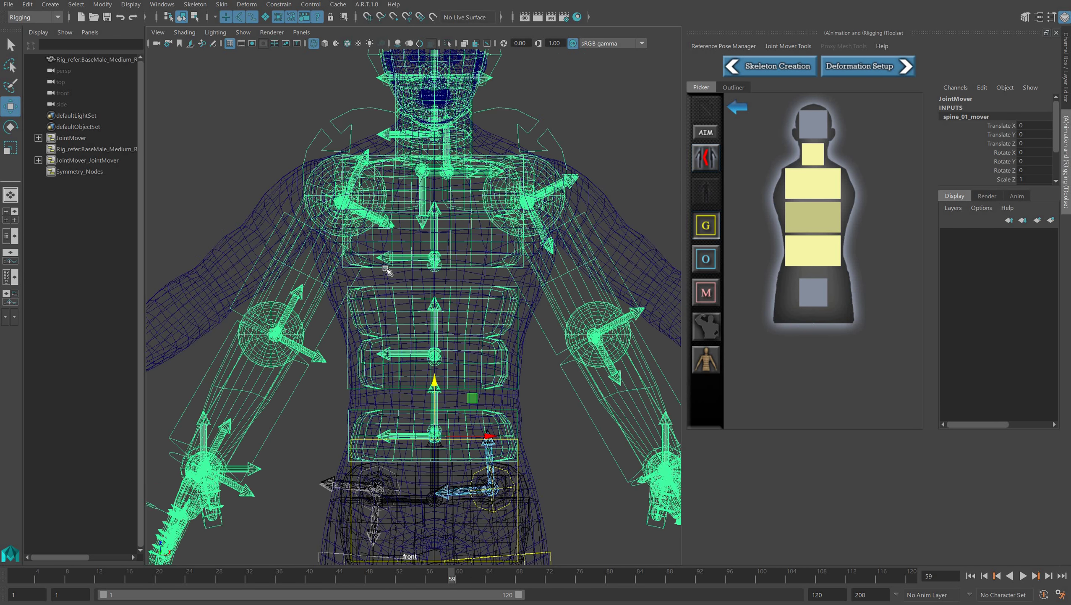
pyautogui.scroll(-1, 386, 270)
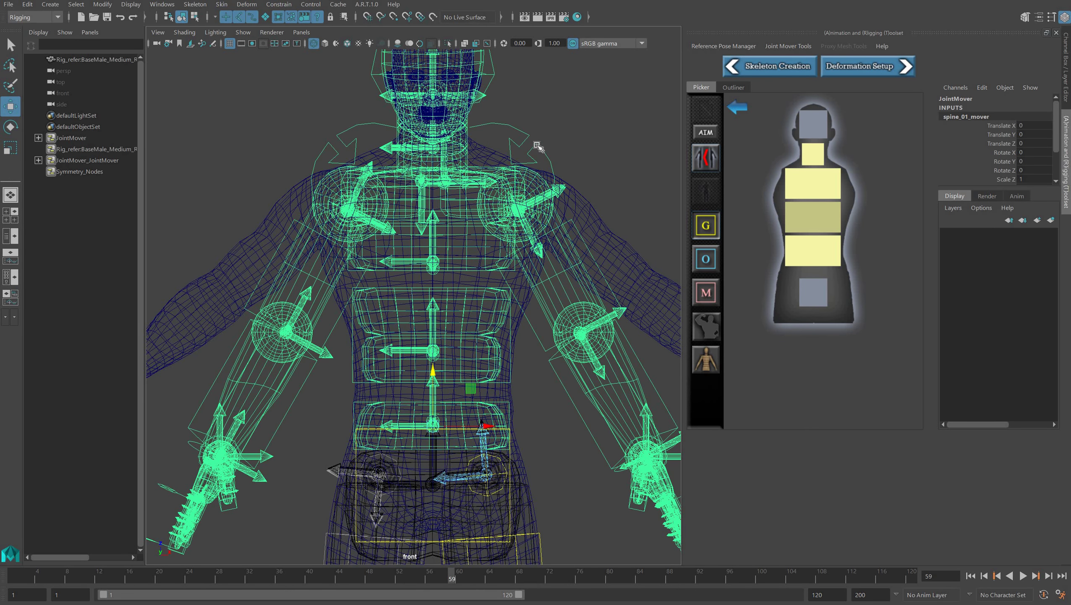
pyautogui.click(537, 145)
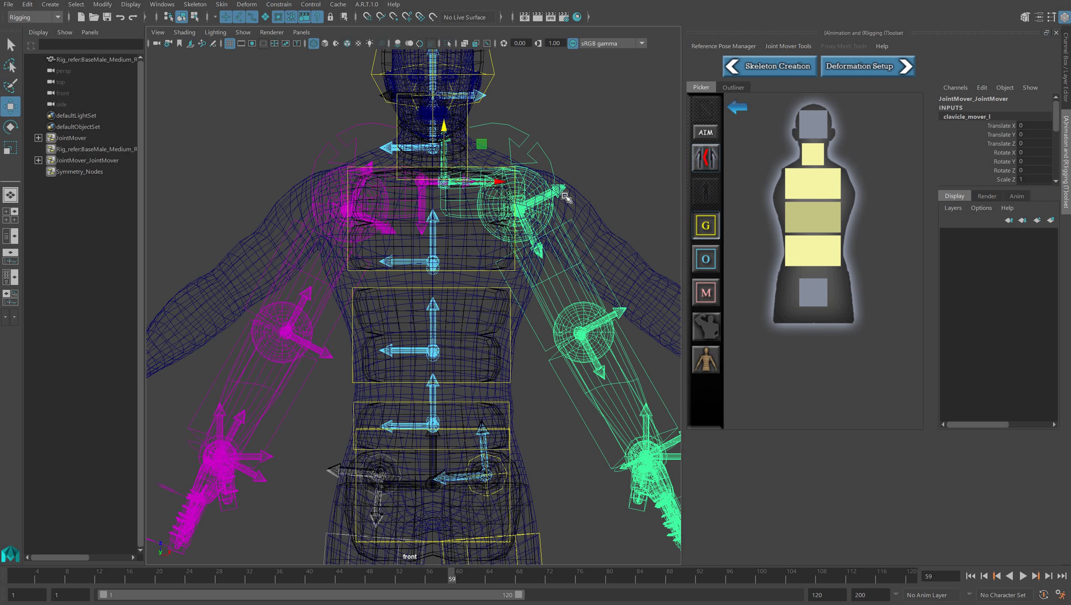
pyautogui.click(572, 226)
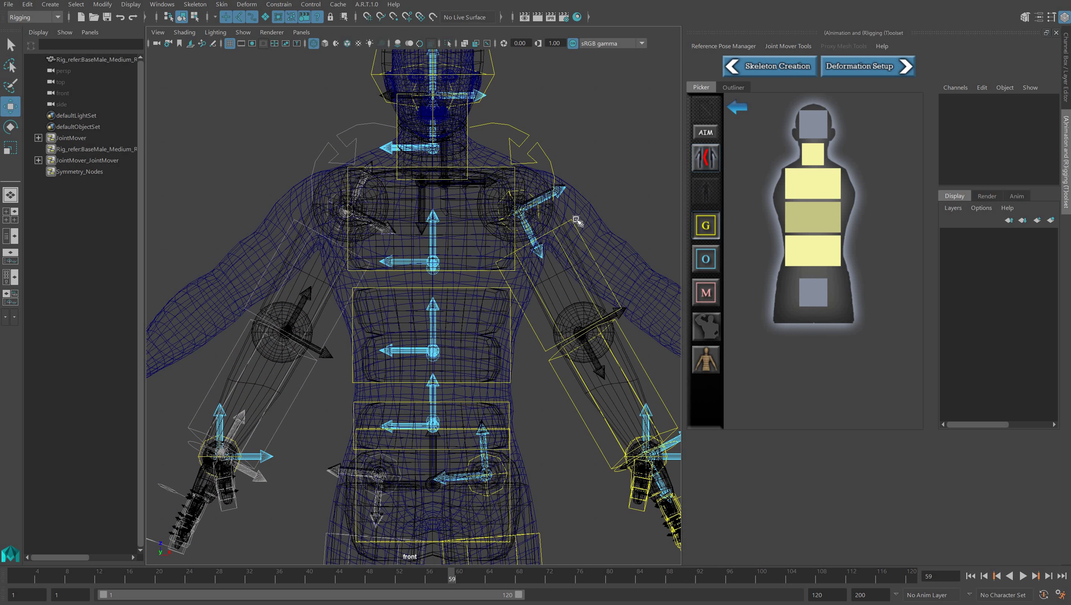
pyautogui.click(572, 225)
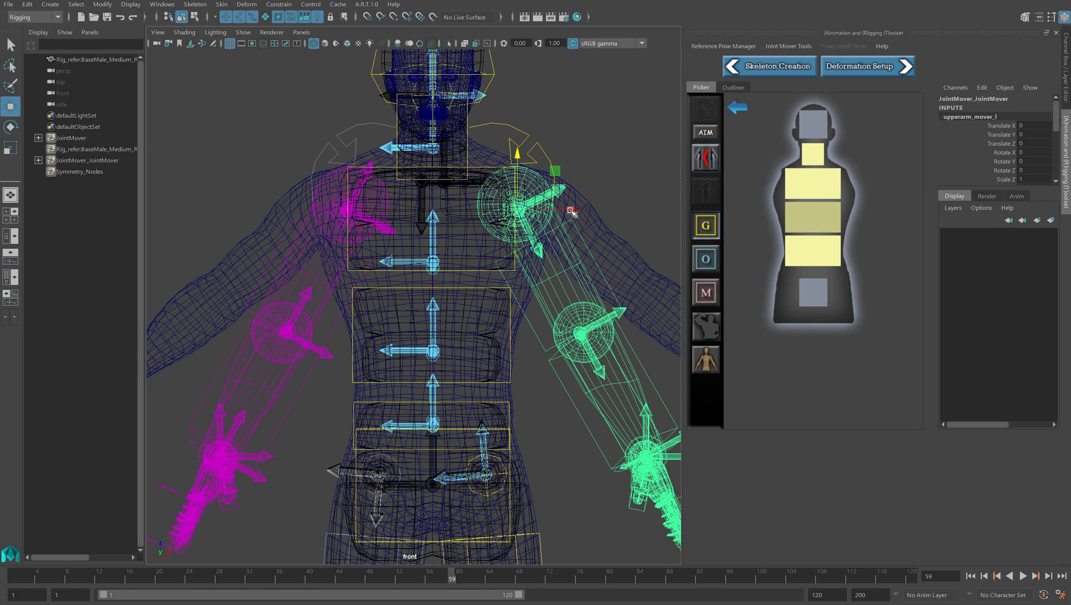
pyautogui.press('e')
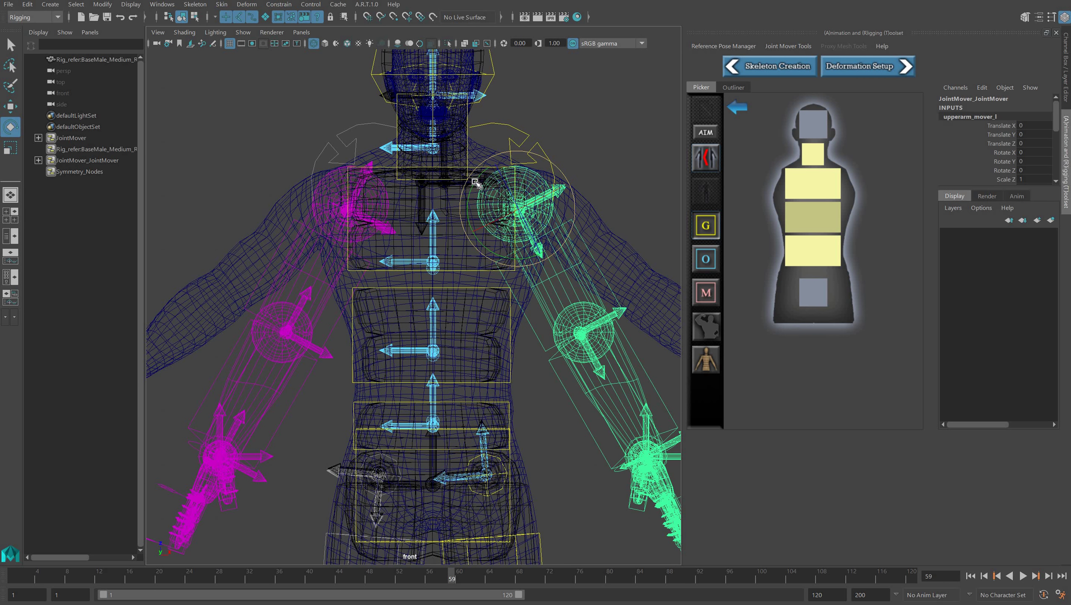
pyautogui.moveTo(473, 188); pyautogui.dragTo(463, 201)
pyautogui.scroll(-5, 463, 202)
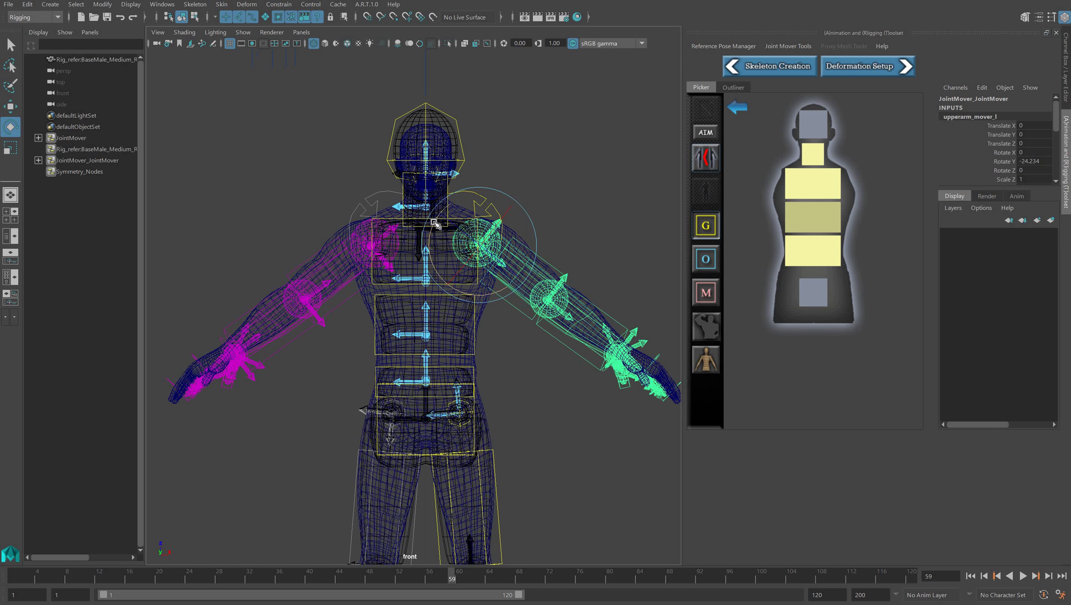
pyautogui.press('+')
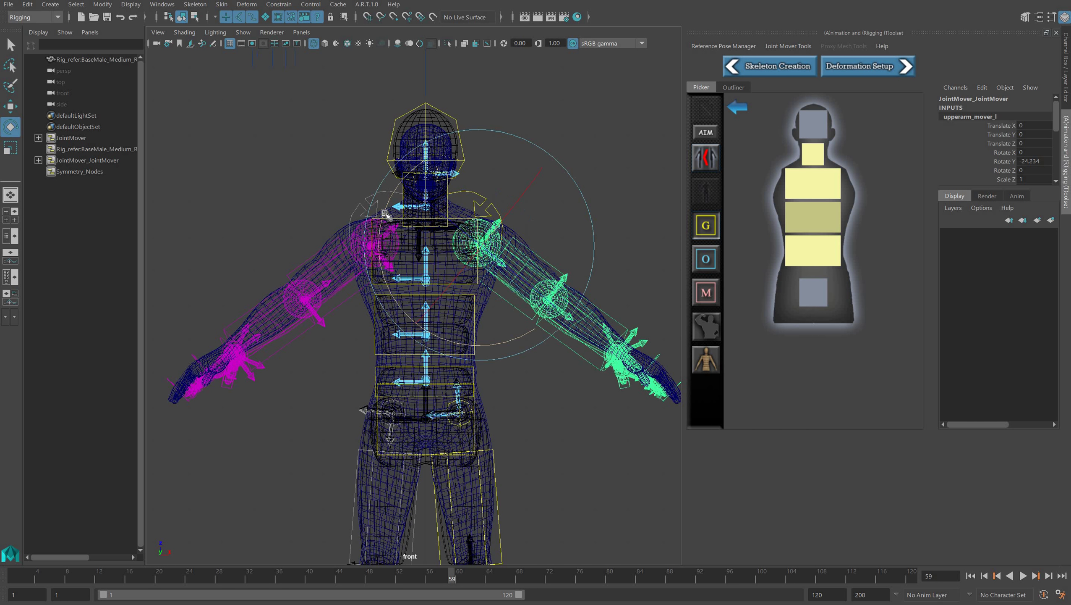
pyautogui.moveTo(384, 213); pyautogui.dragTo(382, 217)
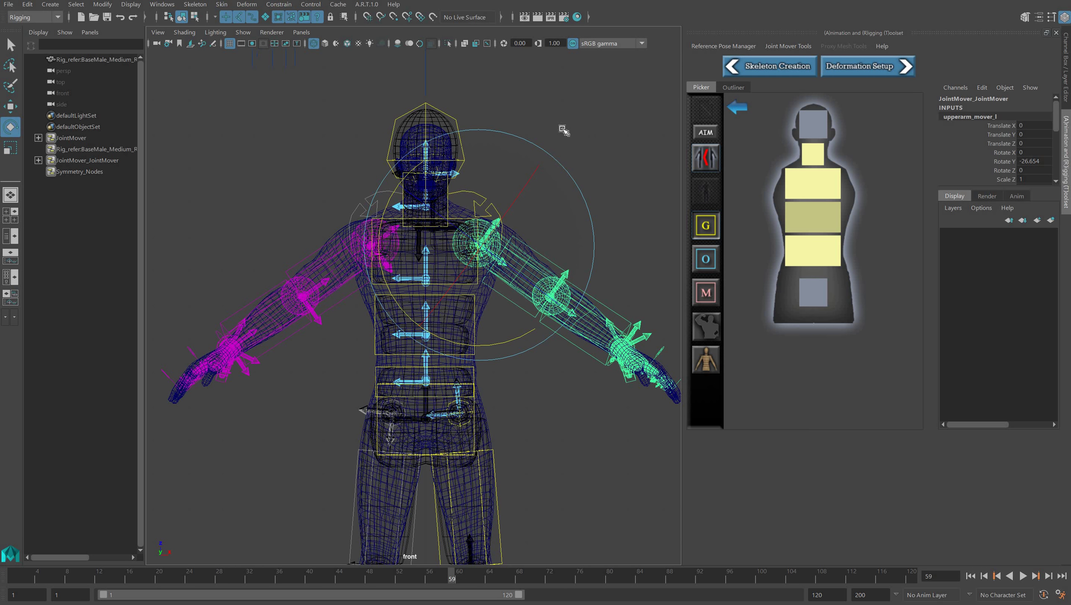
# Switch to the side view, framed on the head and chest, and select the neck mover.
pyautogui.click(449, 162)
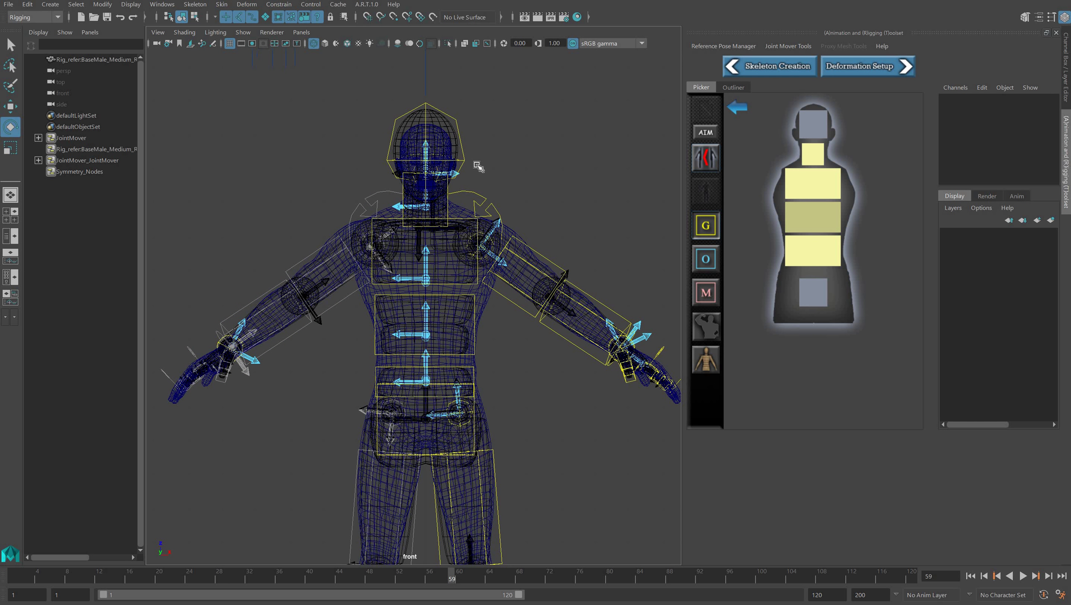
pyautogui.press('space')
pyautogui.moveTo(477, 164); pyautogui.dragTo(524, 167)
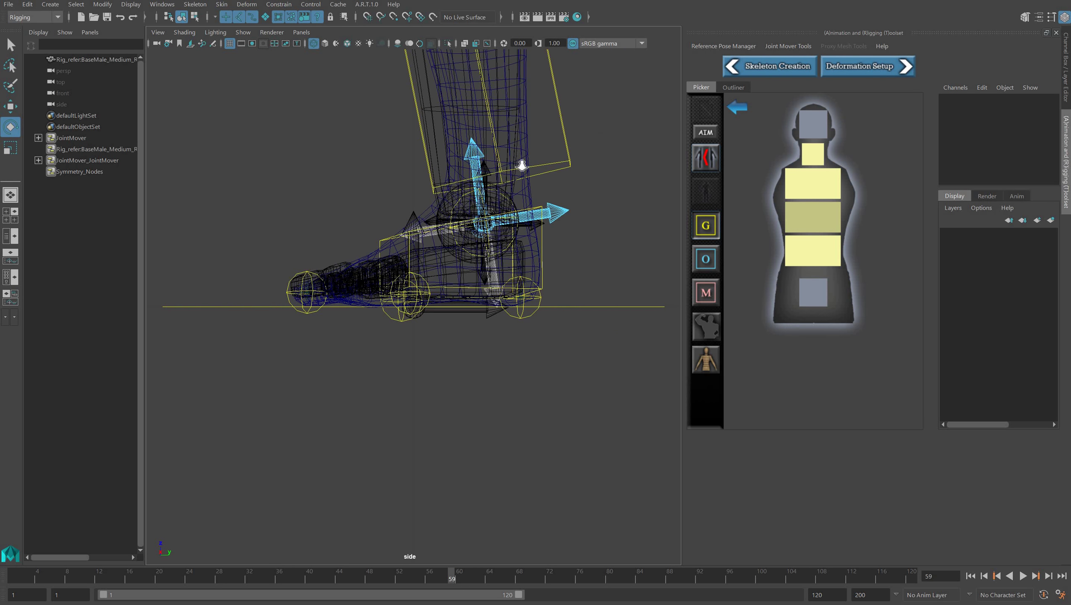
pyautogui.scroll(-2, 538, 157)
pyautogui.keyDown('alt'); pyautogui.moveTo(536, 239); pyautogui.dragTo(533, 373, button='middle'); pyautogui.keyUp('alt')
pyautogui.moveTo(530, 174)
pyautogui.keyDown('alt'); pyautogui.mouseDown(button='middle')
pyautogui.moveTo(542, 276)
pyautogui.moveTo(545, 225)
pyautogui.moveTo(531, 303)
pyautogui.moveTo(488, 209)
pyautogui.moveTo(492, 280)
pyautogui.mouseUp(button='middle'); pyautogui.keyUp('alt')
pyautogui.scroll(1, 492, 225)
pyautogui.scroll(10, 493, 280)
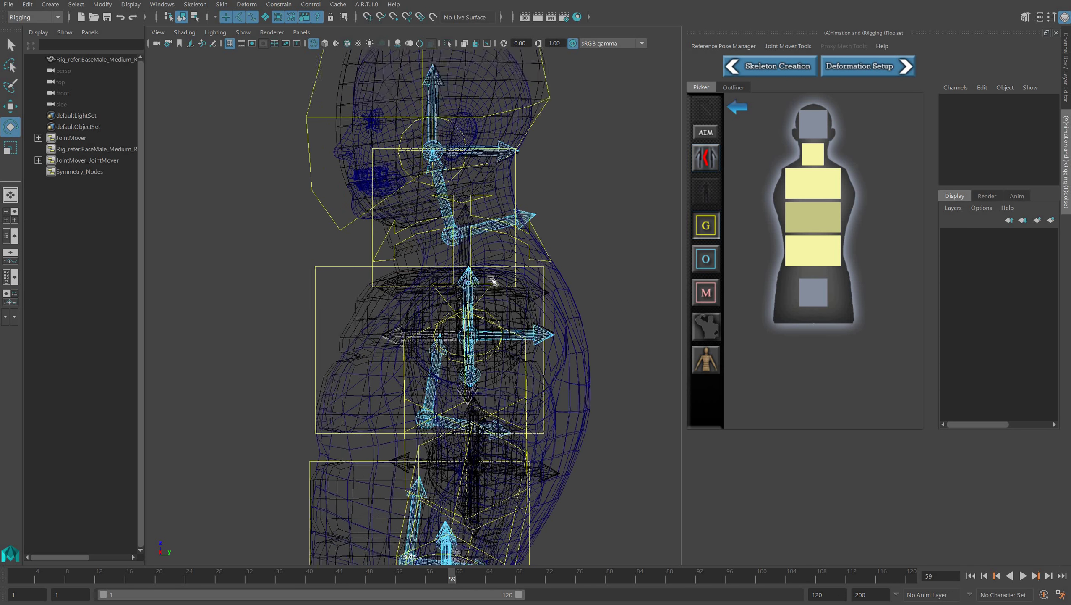
pyautogui.press('super')
pyautogui.click(356, 266)
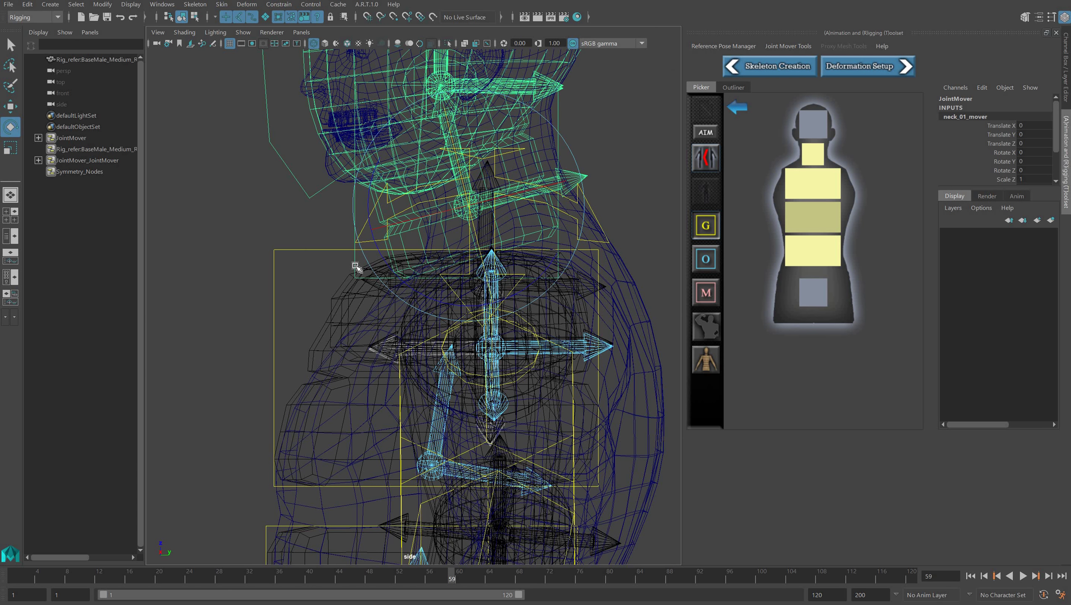
# Set the Move tool's axis orientation to Object for the neck mover.
pyautogui.press('w')
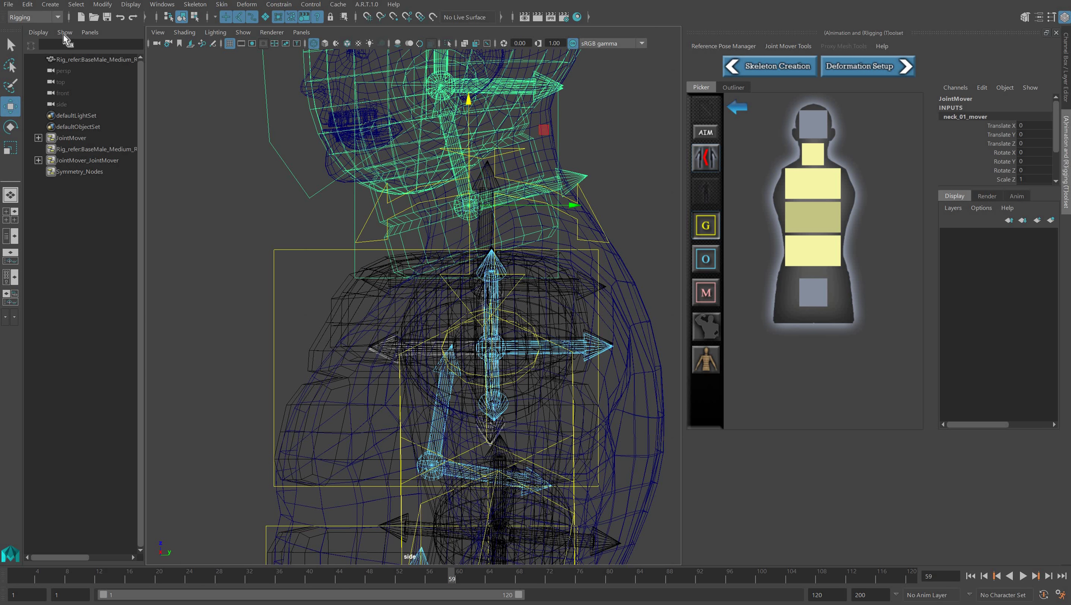
pyautogui.doubleClick(10, 106)
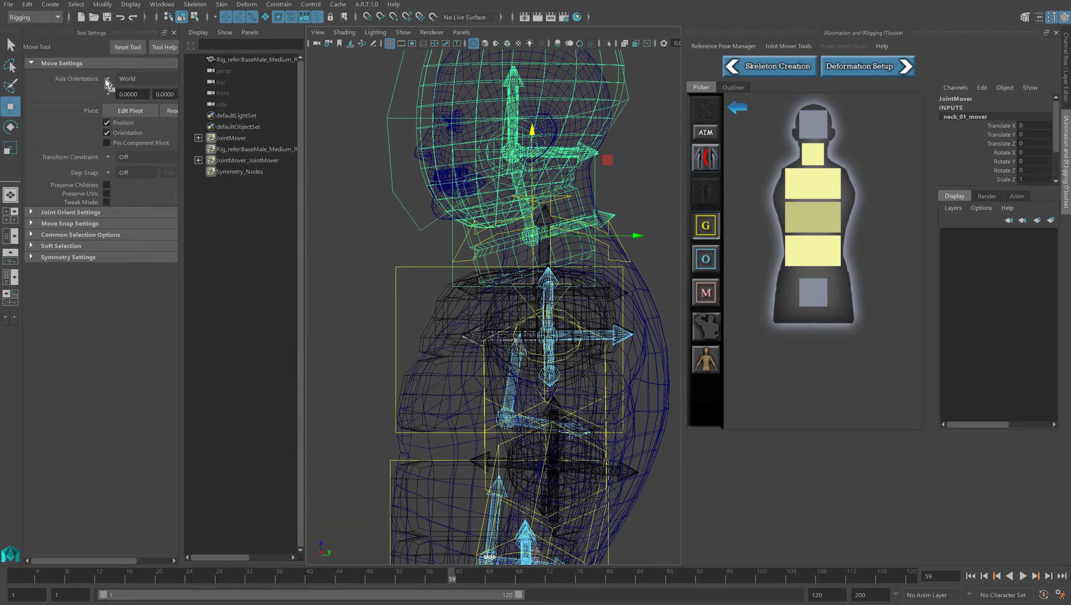
pyautogui.click(108, 80)
pyautogui.click(123, 94)
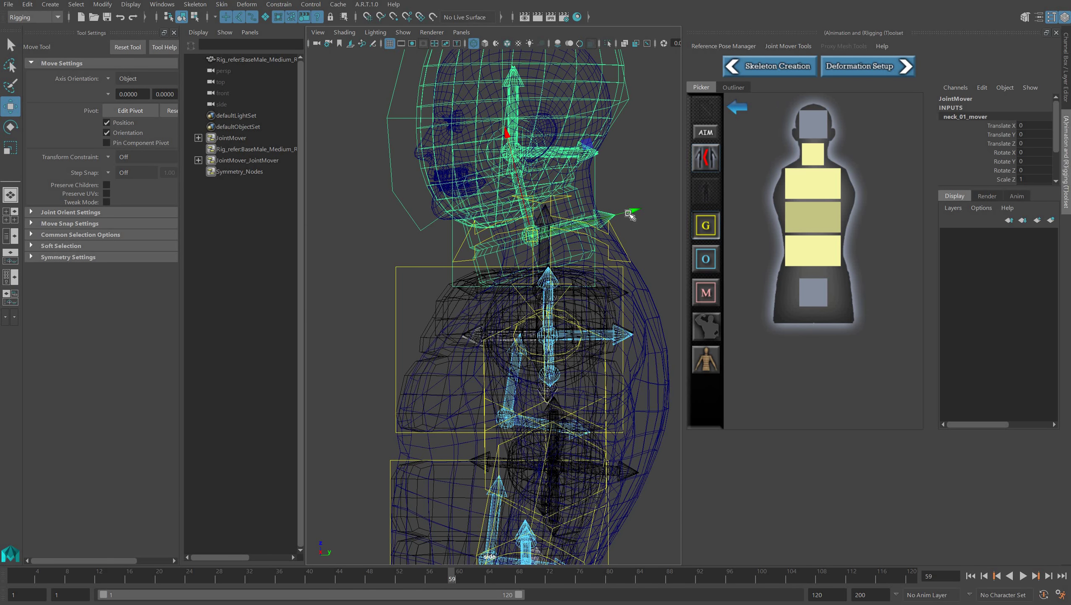
# Move the neck mover backward along its own axis to about 1.70 in Translate Y, and deselect it.
pyautogui.moveTo(631, 214); pyautogui.dragTo(640, 209)
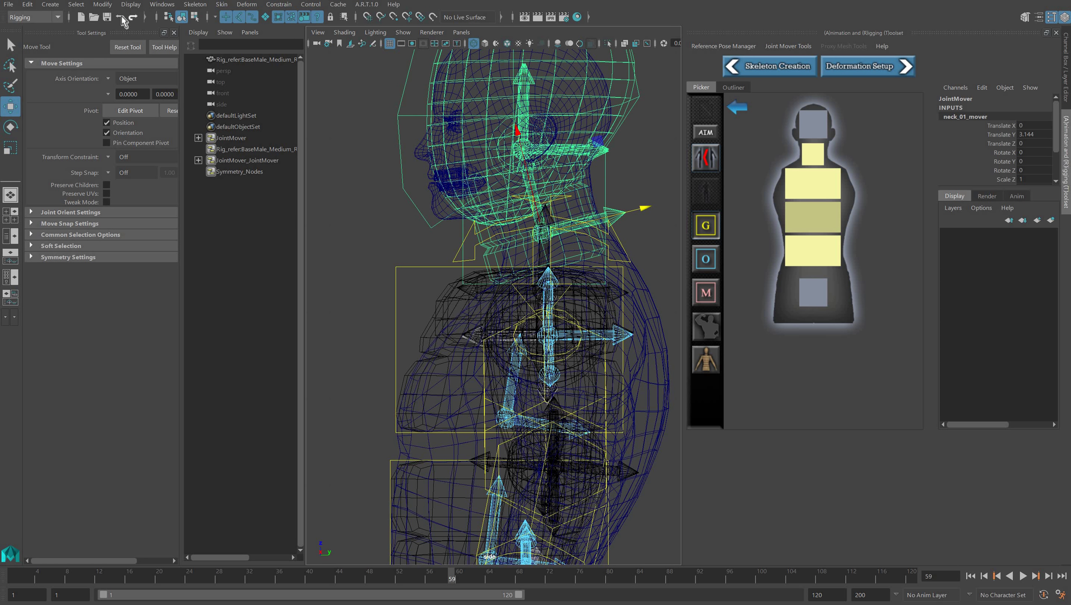
pyautogui.click(28, 4)
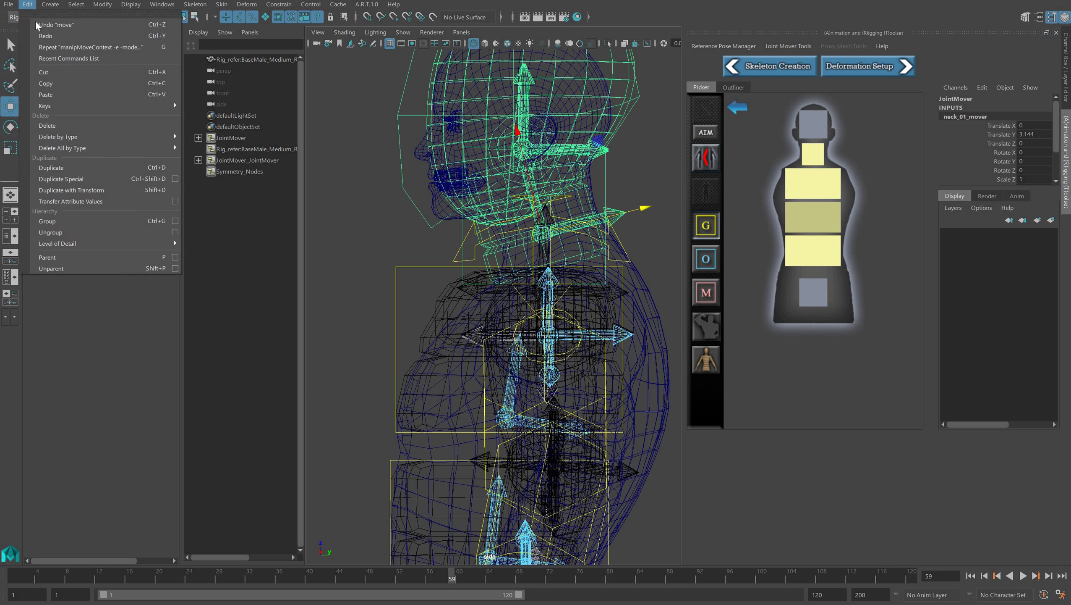
pyautogui.click(47, 24)
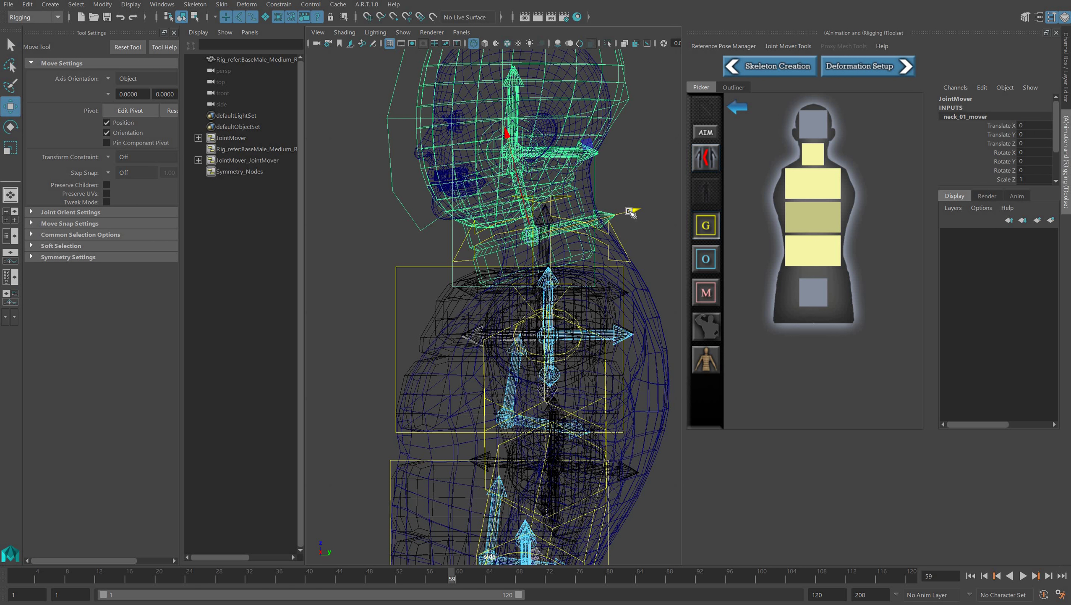
pyautogui.moveTo(635, 212); pyautogui.dragTo(636, 210)
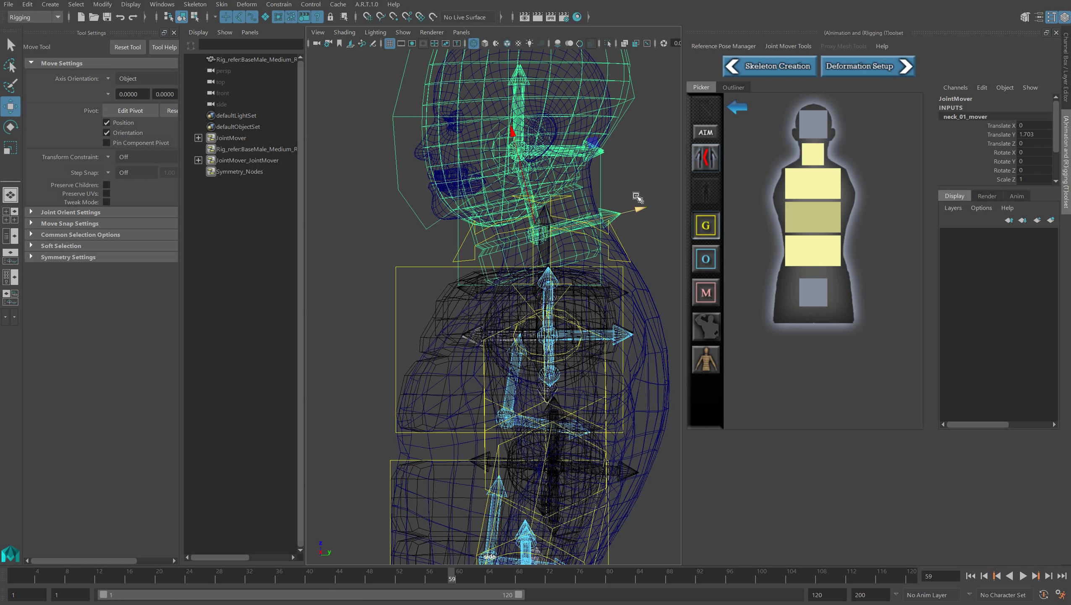
pyautogui.click(486, 133)
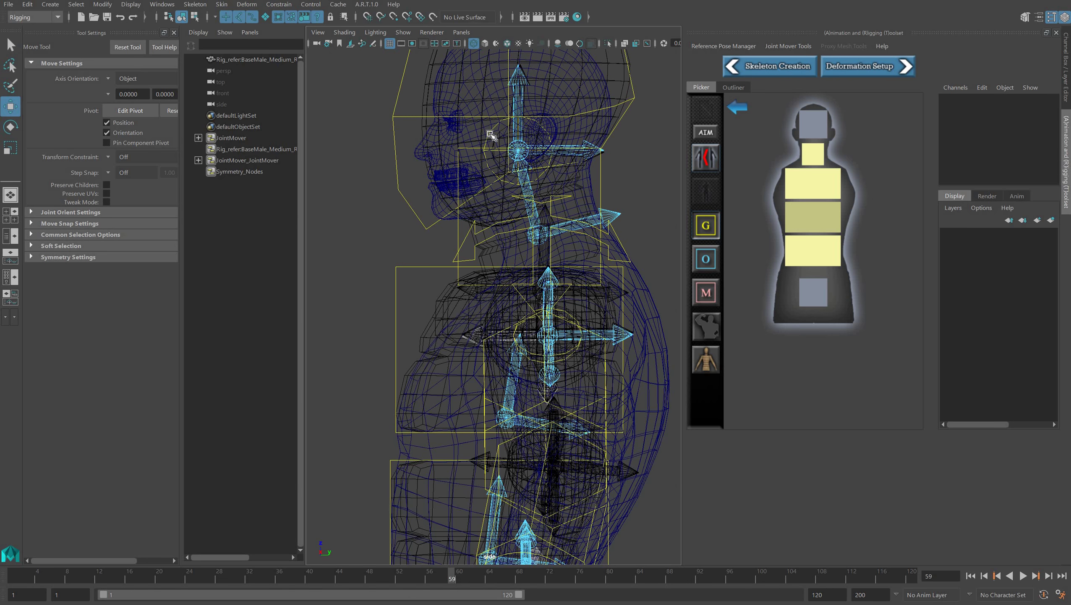
# Move the jaw mover forward and down to about -4.54 in Translate Y and -5.94 in Translate Z.
pyautogui.click(519, 81)
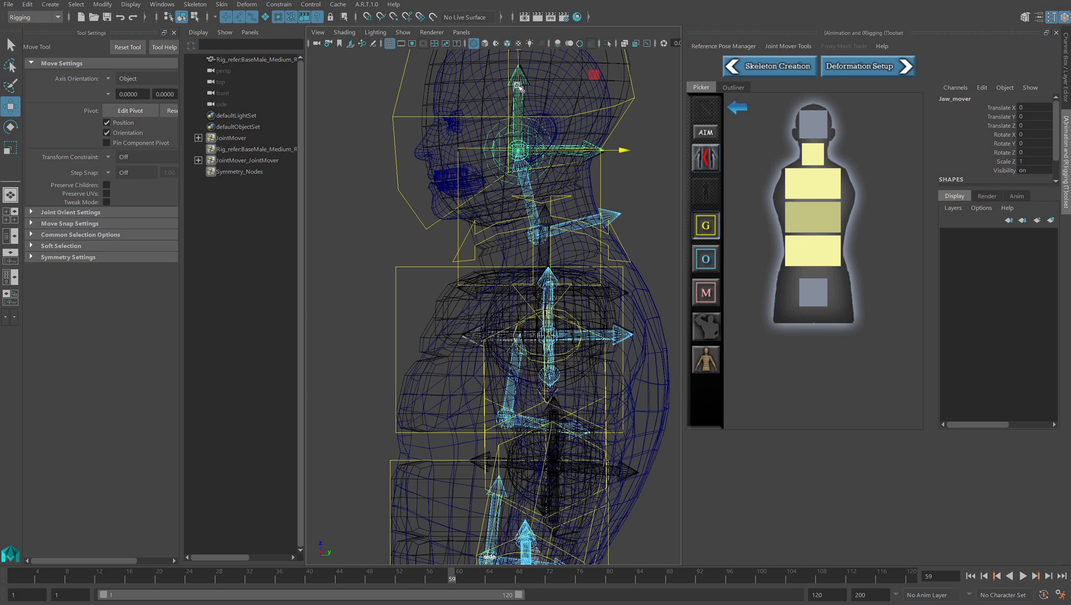
pyautogui.moveTo(518, 86); pyautogui.dragTo(518, 97)
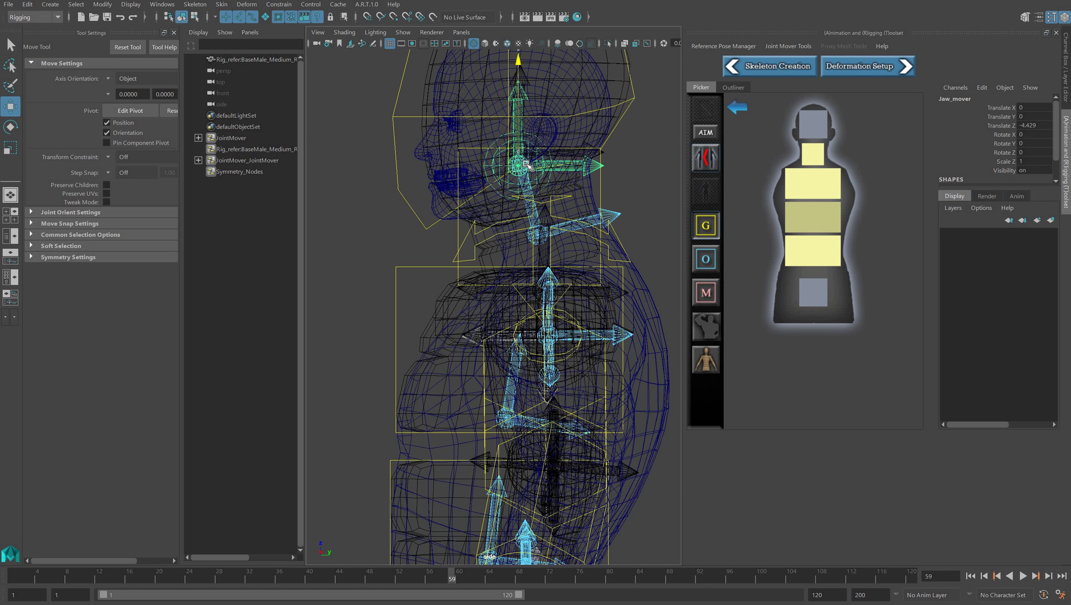
pyautogui.moveTo(522, 167); pyautogui.dragTo(459, 188)
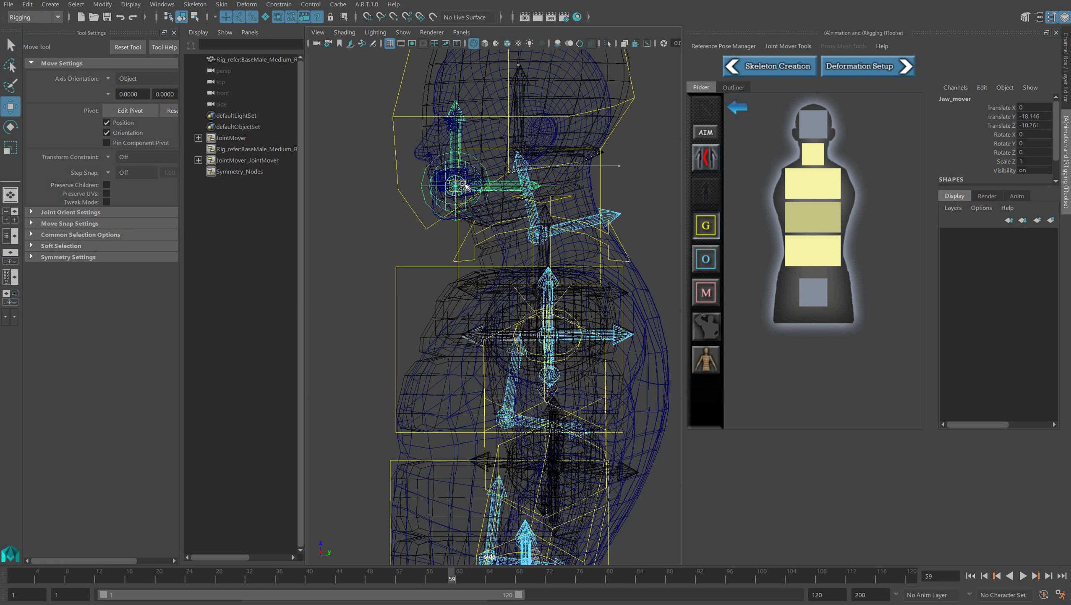
pyautogui.moveTo(464, 185); pyautogui.dragTo(464, 184)
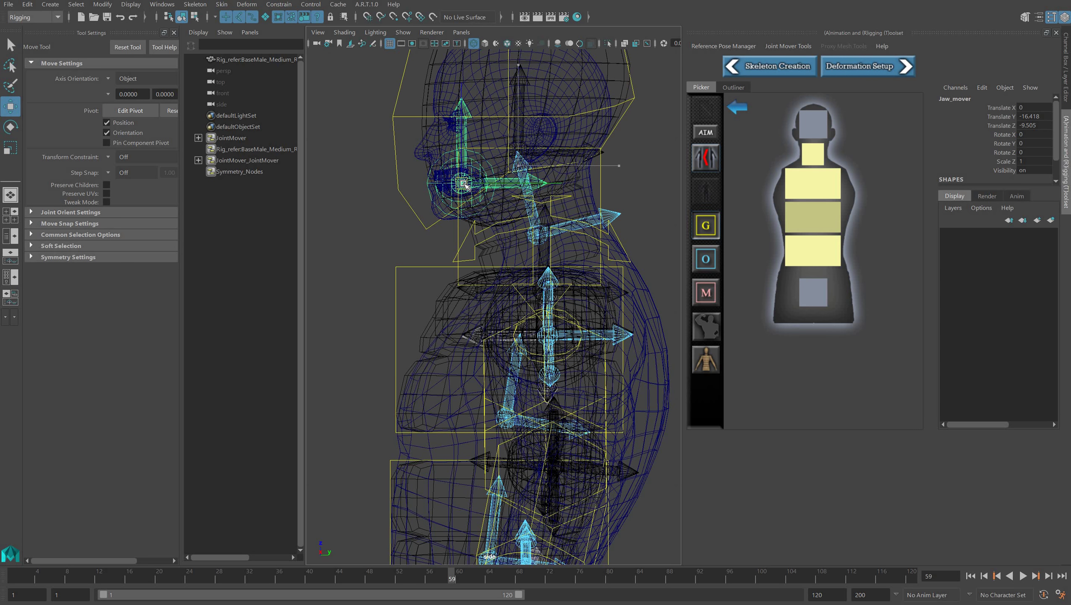
pyautogui.moveTo(464, 185); pyautogui.dragTo(507, 173)
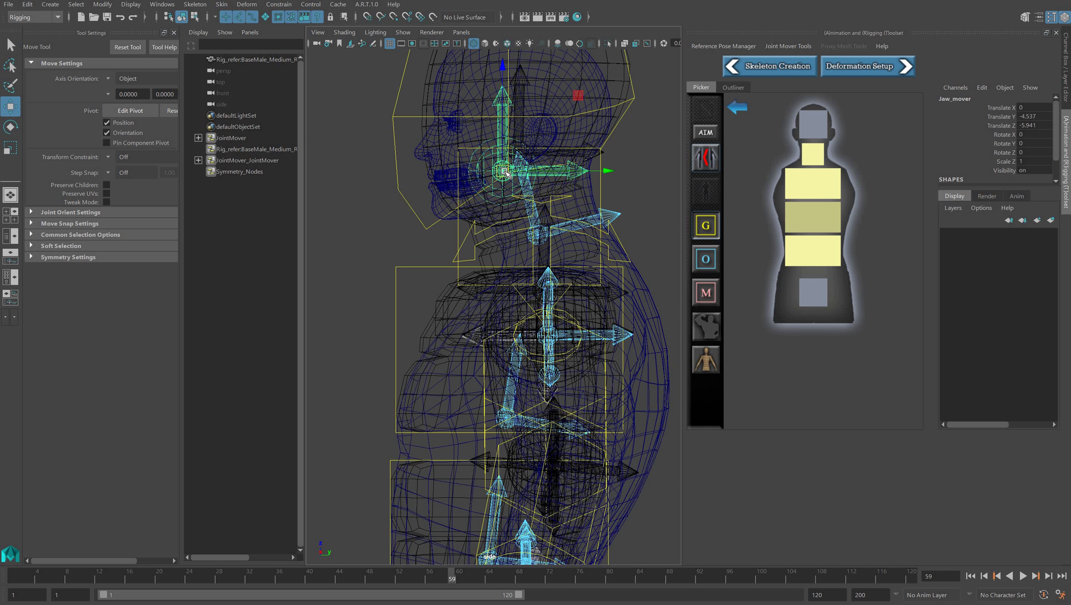
# Set the Move tool's axis orientation to World and move the spine_03 mover backward to about 6.89 in Translate Y.
pyautogui.scroll(-6, 560, 282)
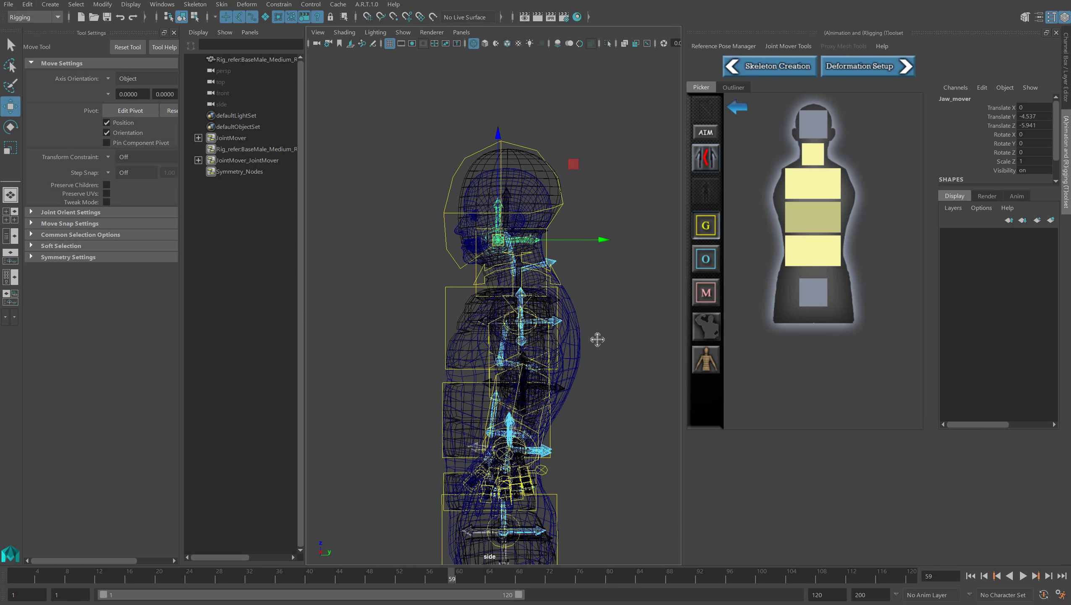
pyautogui.keyDown('alt'); pyautogui.moveTo(598, 340); pyautogui.dragTo(585, 236, button='middle'); pyautogui.keyUp('alt')
pyautogui.scroll(3, 586, 236)
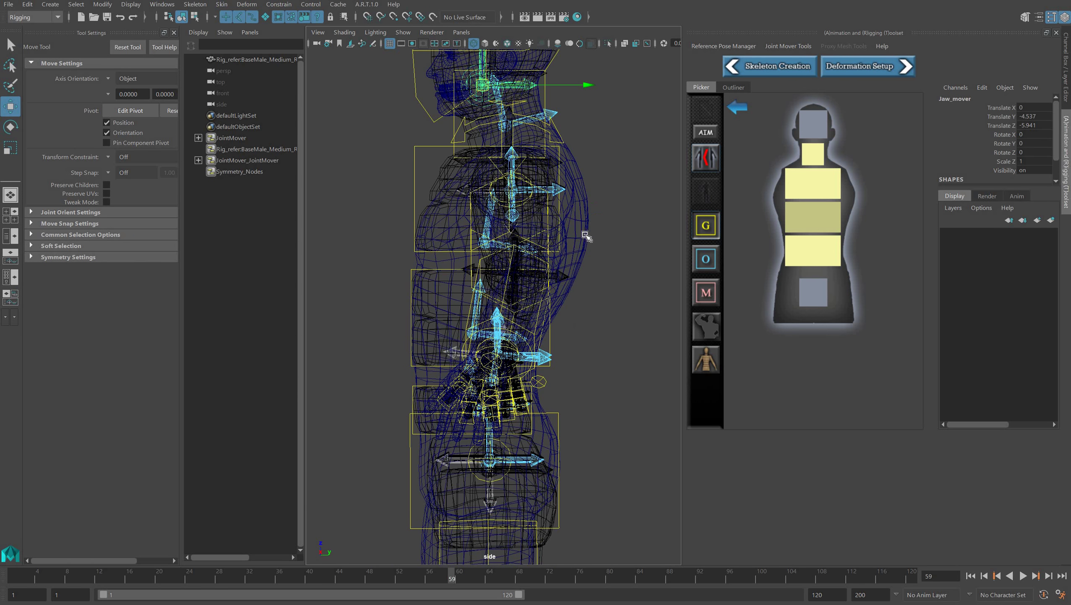
pyautogui.press('super')
pyautogui.click(559, 240)
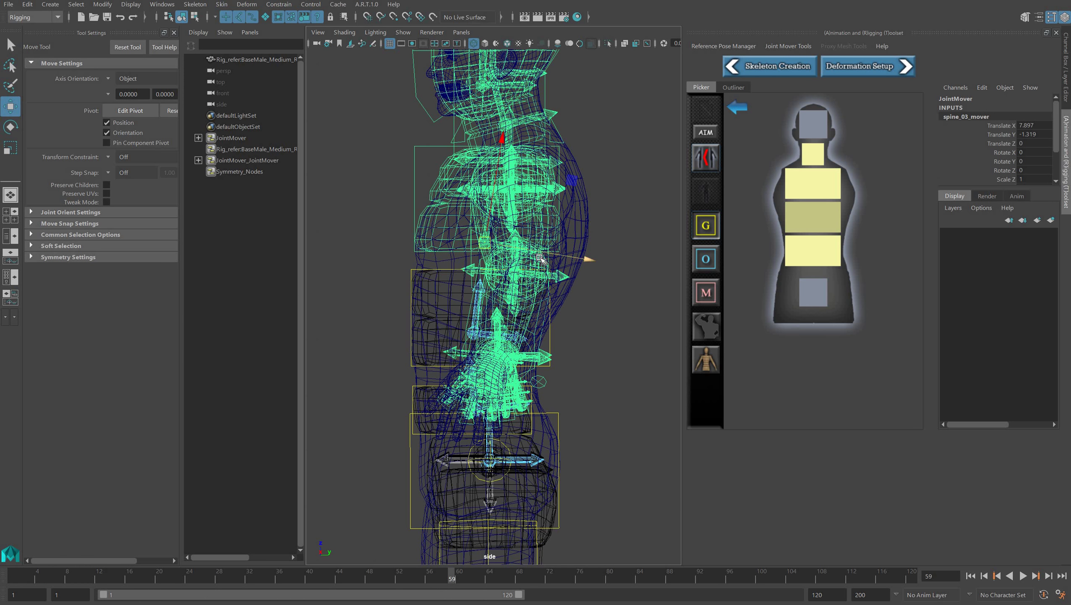
pyautogui.click(111, 79)
pyautogui.click(140, 93)
pyautogui.moveTo(579, 244); pyautogui.dragTo(608, 243)
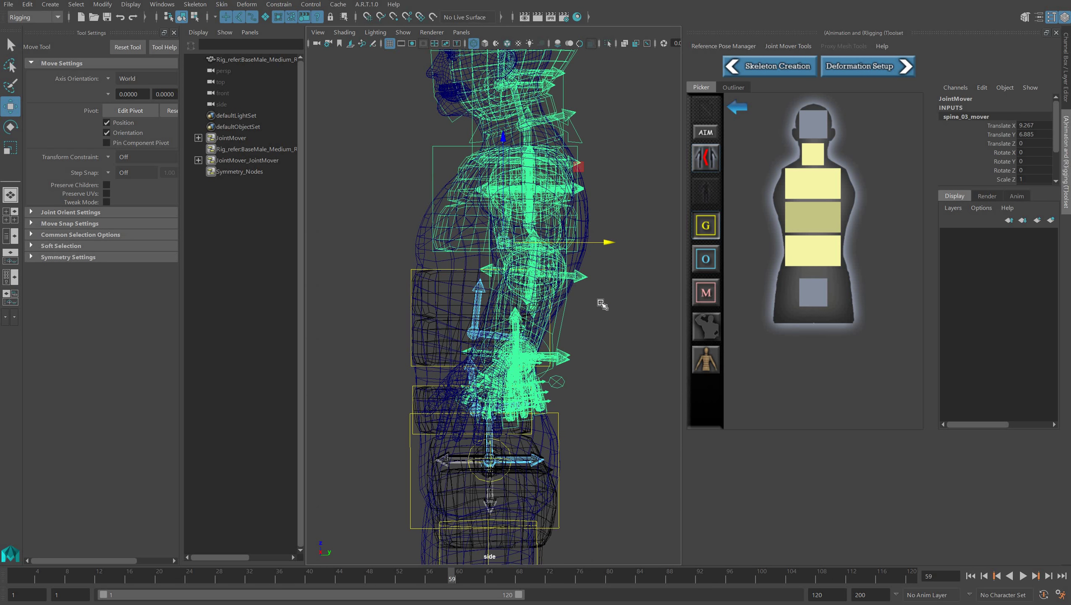
# Move the spine_02 mover backward to about 1.65 in Translate Y, and bring the spine_03 mover forward to about 2.70 in Translate Y.
pyautogui.click(411, 283)
pyautogui.moveTo(578, 334); pyautogui.dragTo(606, 301)
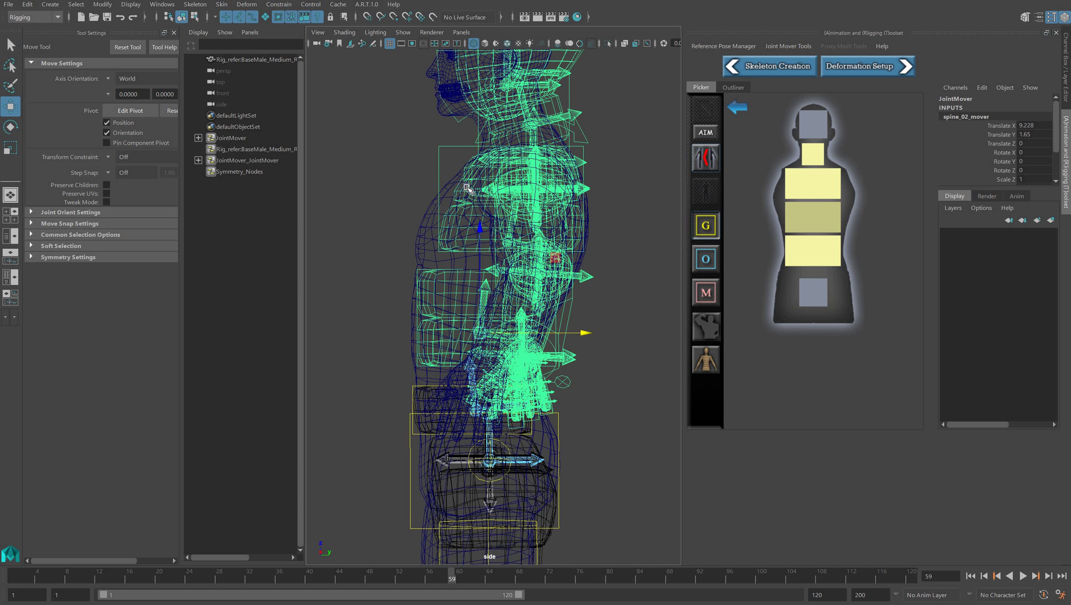
pyautogui.click(445, 175)
pyautogui.click(440, 174)
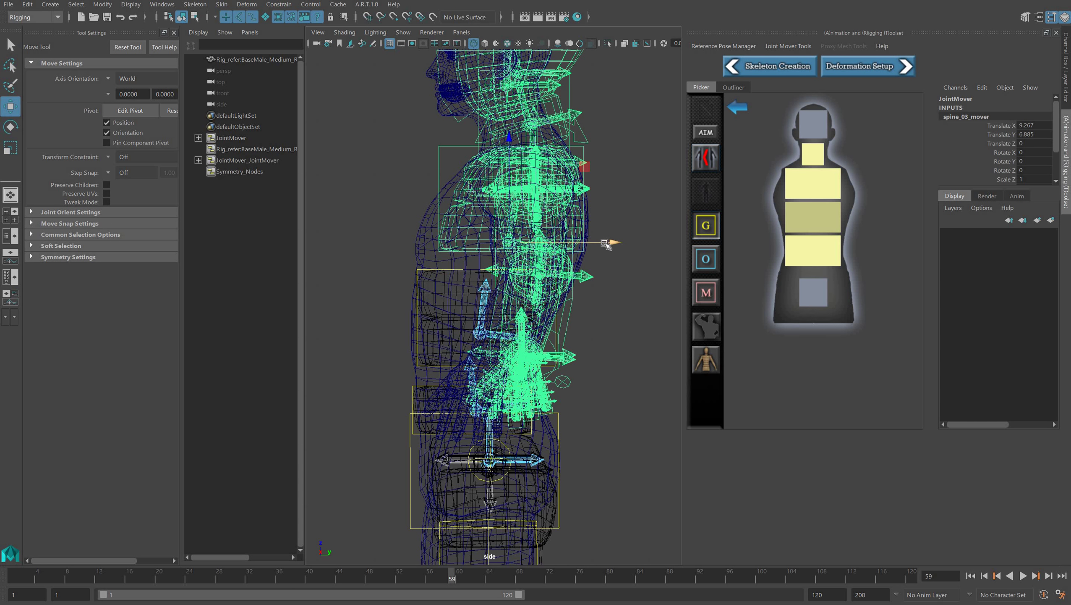
pyautogui.moveTo(606, 244); pyautogui.dragTo(603, 246)
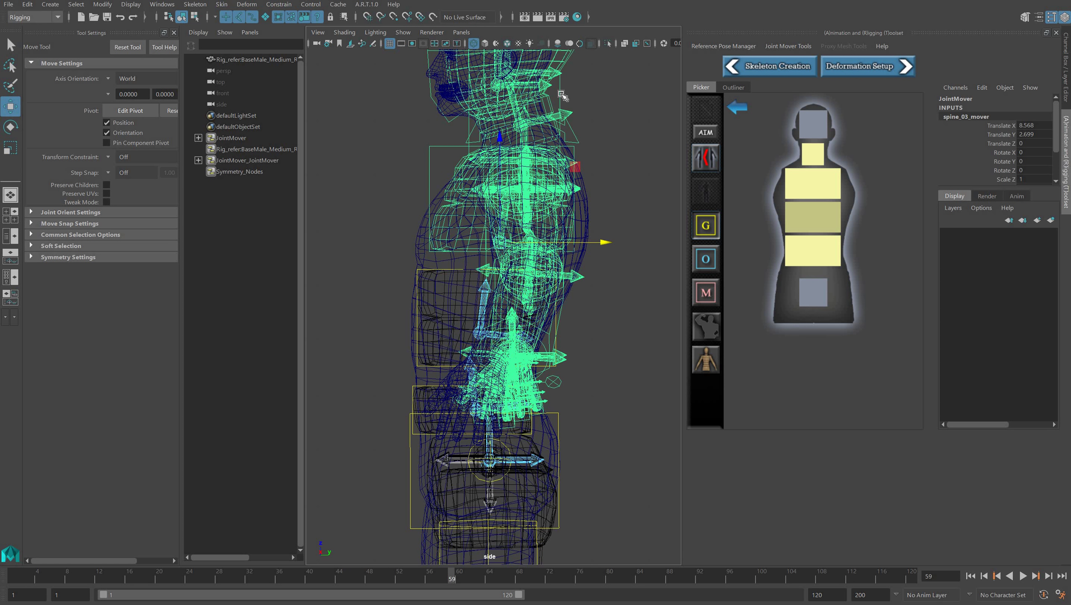
pyautogui.click(581, 148)
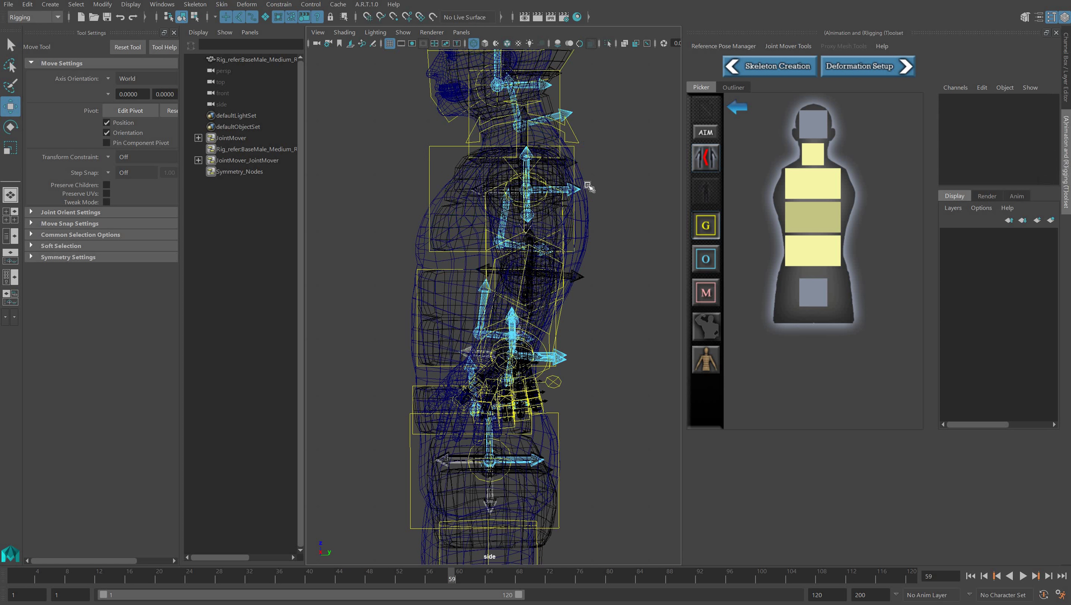
# Try rotating the left thigh mover forward to about 1.67 in Rotate Z, and undo the rotation.
pyautogui.scroll(-1, 611, 322)
pyautogui.keyDown('alt'); pyautogui.moveTo(612, 322); pyautogui.dragTo(593, 100, button='middle'); pyautogui.keyUp('alt')
pyautogui.keyDown('alt'); pyautogui.moveTo(604, 282); pyautogui.dragTo(602, 146, button='middle'); pyautogui.keyUp('alt')
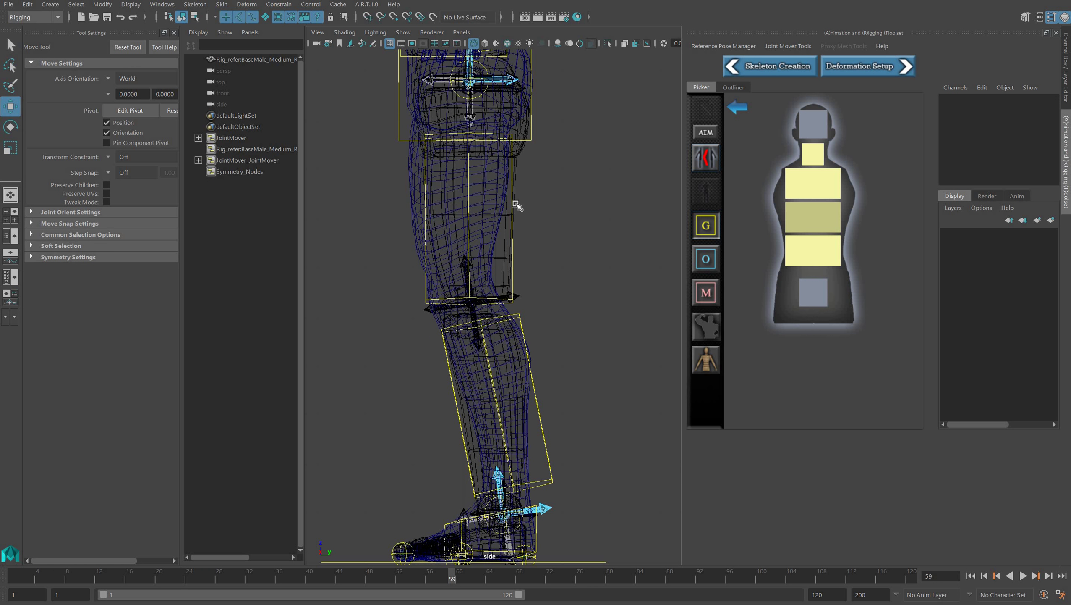
pyautogui.click(515, 207)
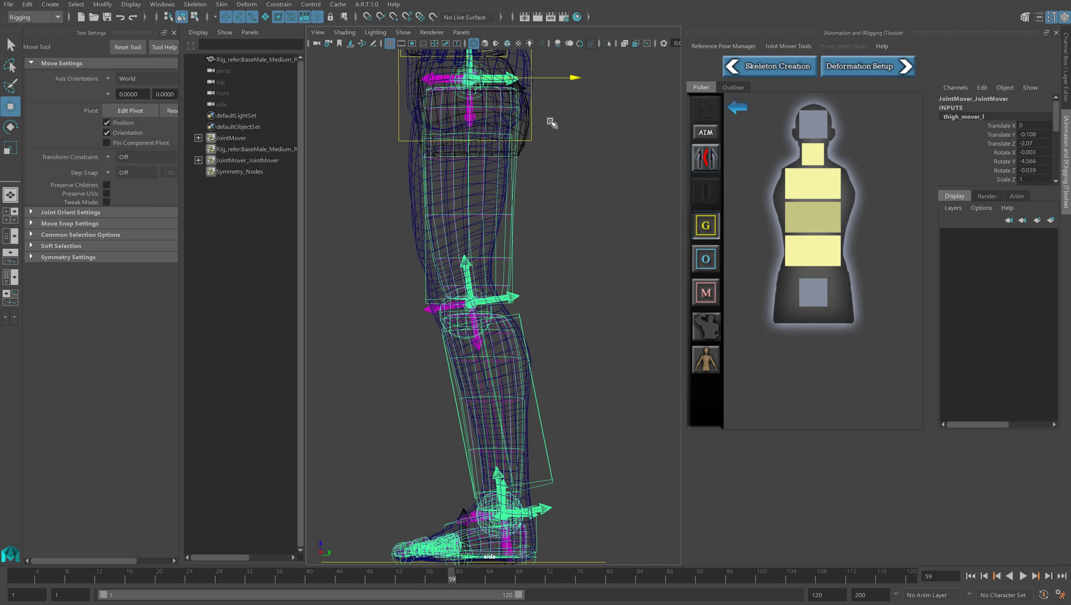
pyautogui.press('e')
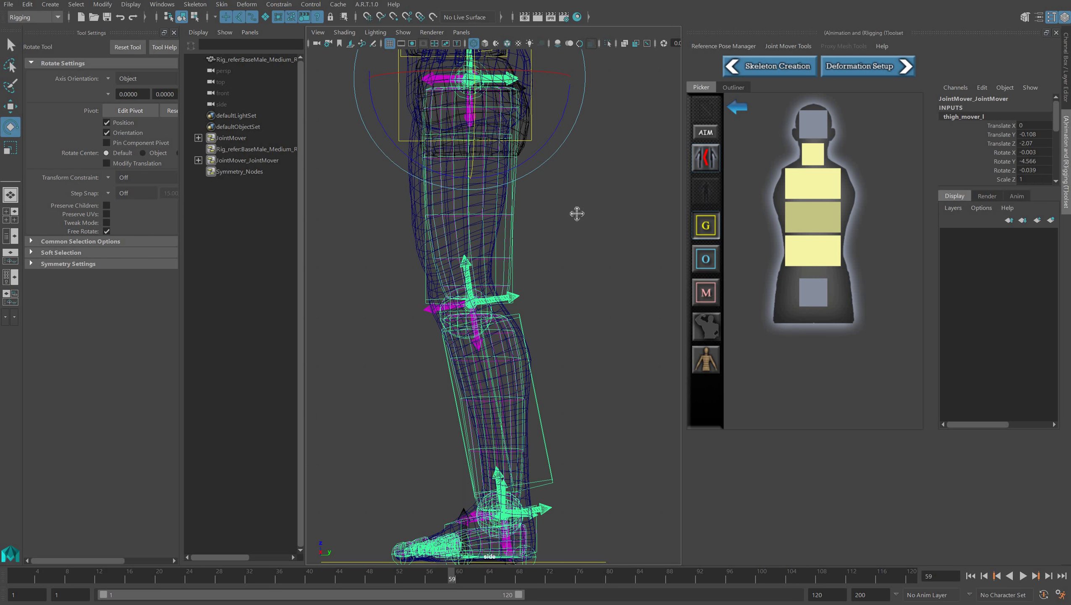
pyautogui.keyDown('alt'); pyautogui.moveTo(578, 213); pyautogui.dragTo(574, 156, button='middle'); pyautogui.keyUp('alt')
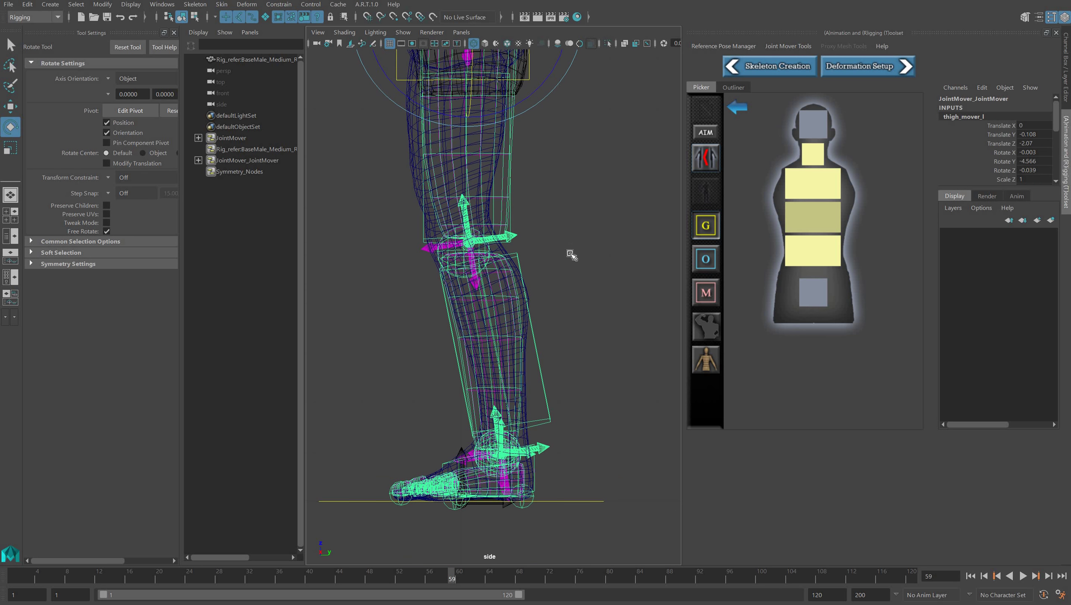
pyautogui.keyDown('alt'); pyautogui.moveTo(570, 254); pyautogui.dragTo(570, 338, button='middle'); pyautogui.keyUp('alt')
pyautogui.click(509, 328)
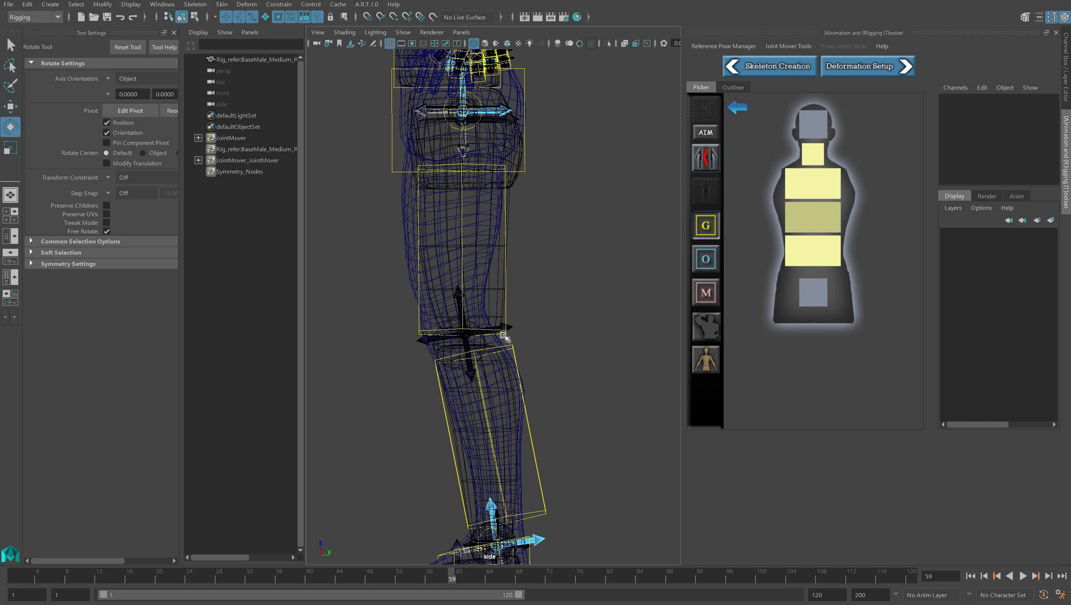
pyautogui.click(506, 333)
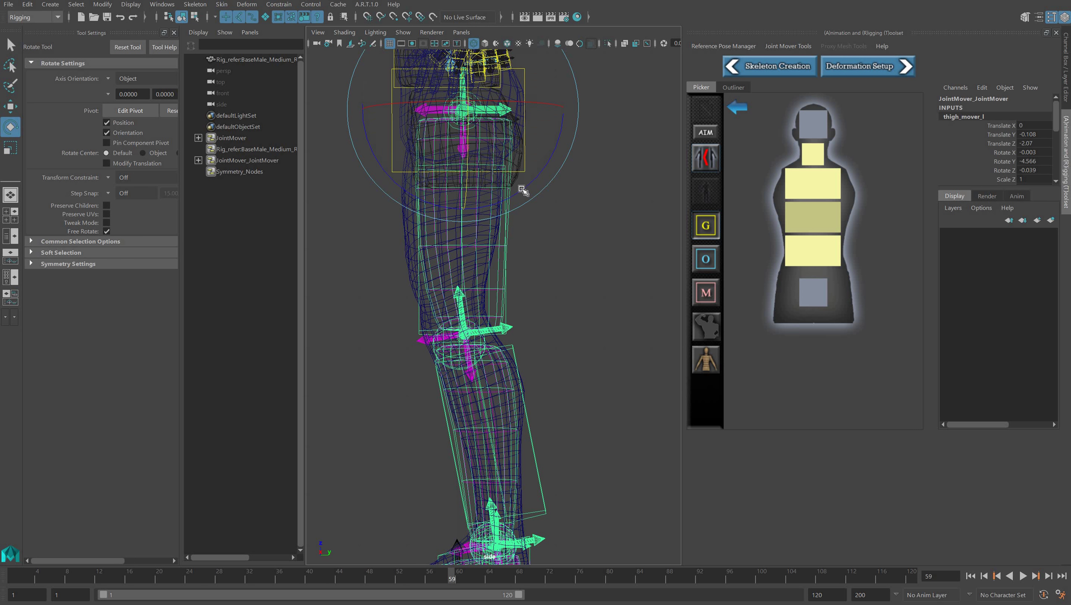
pyautogui.moveTo(519, 191); pyautogui.dragTo(521, 195)
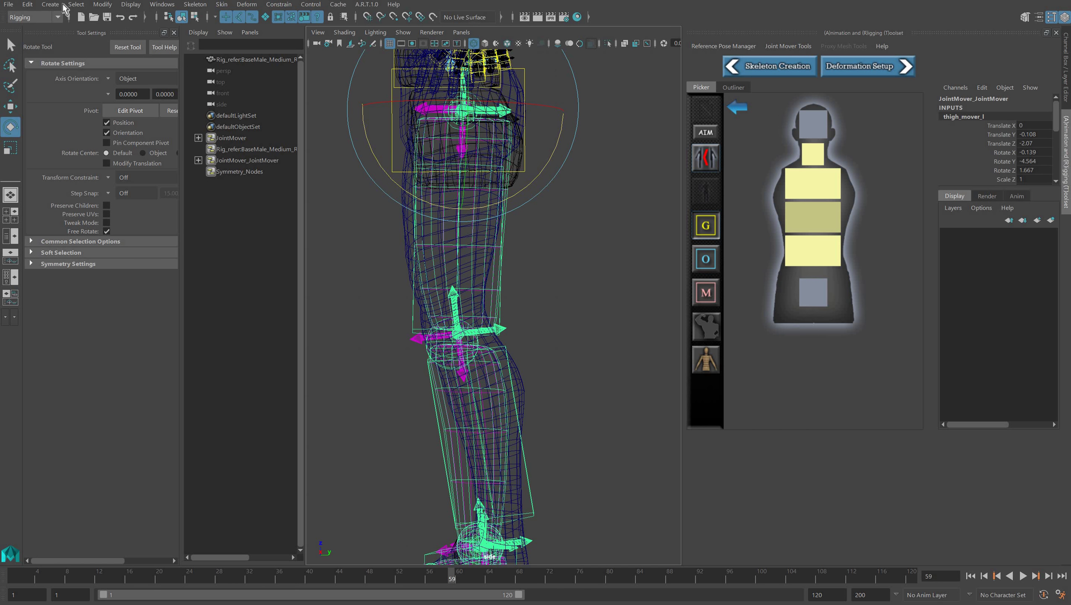
pyautogui.click(27, 5)
pyautogui.click(51, 24)
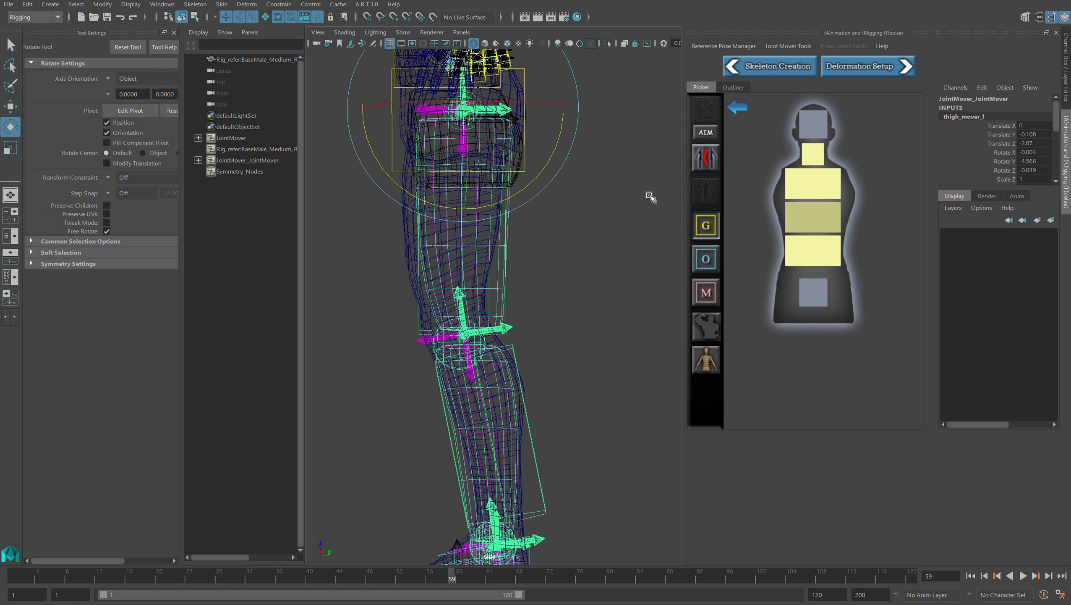
# Try moving the left thigh's offset mover forward to about -9.87 in Translate Y, and turn off symmetry mode.
pyautogui.click(707, 259)
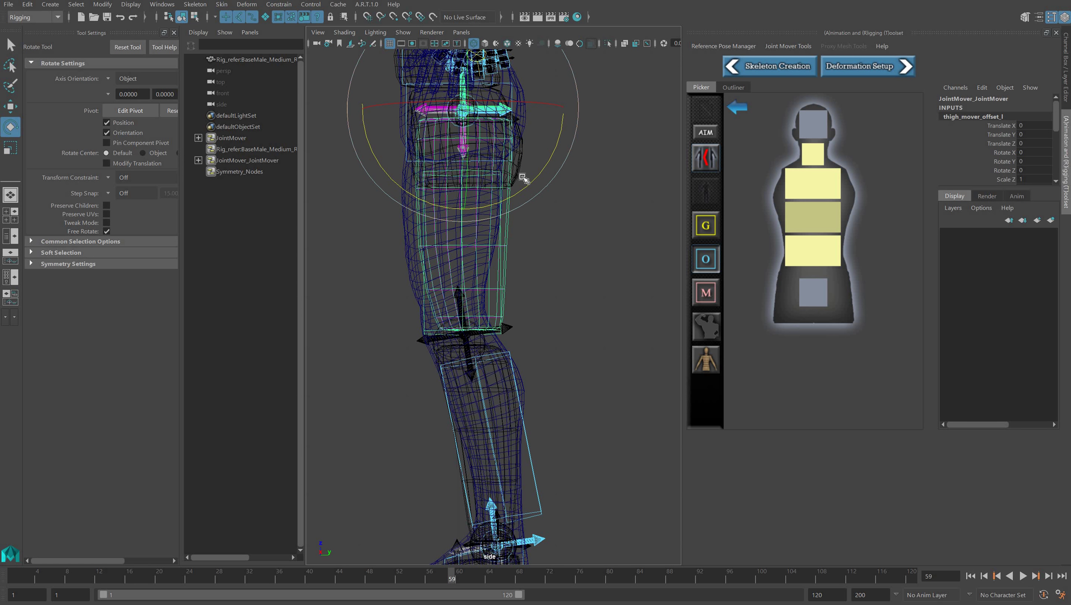
pyautogui.press('w')
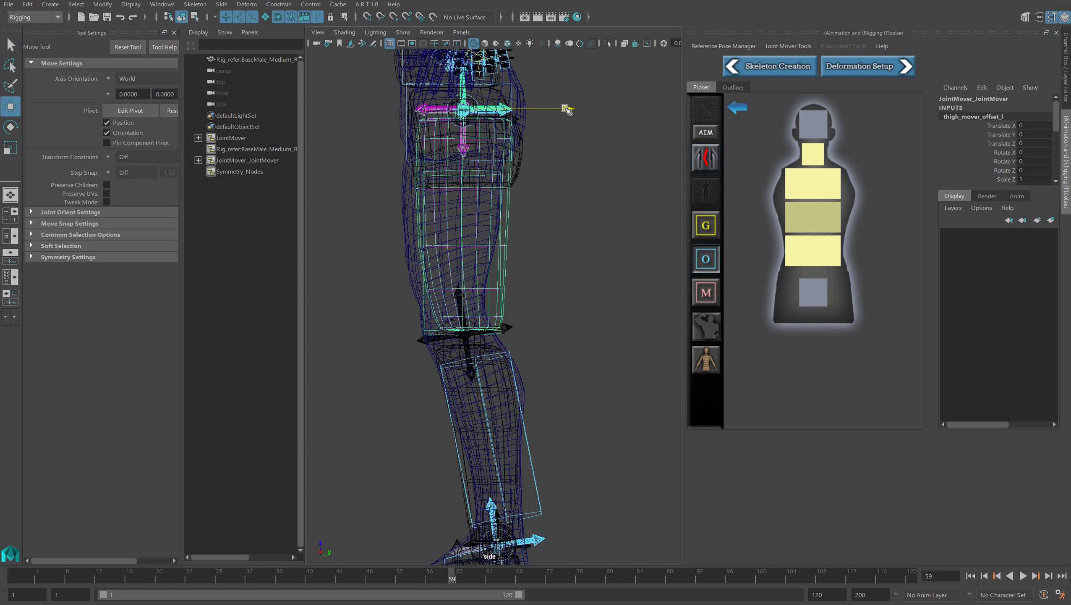
pyautogui.moveTo(563, 110); pyautogui.dragTo(546, 115)
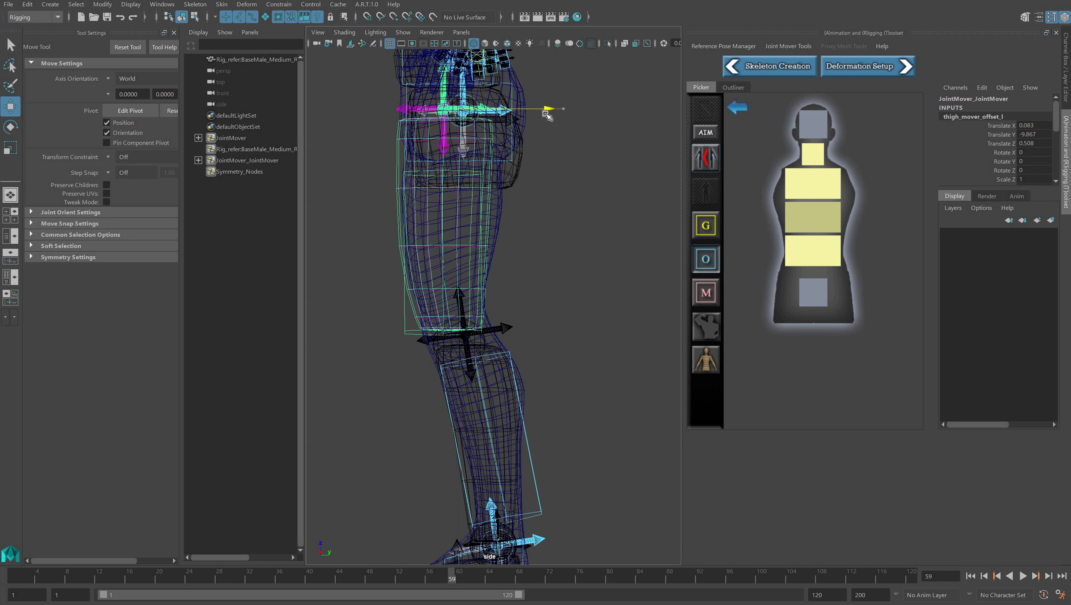
pyautogui.click(703, 162)
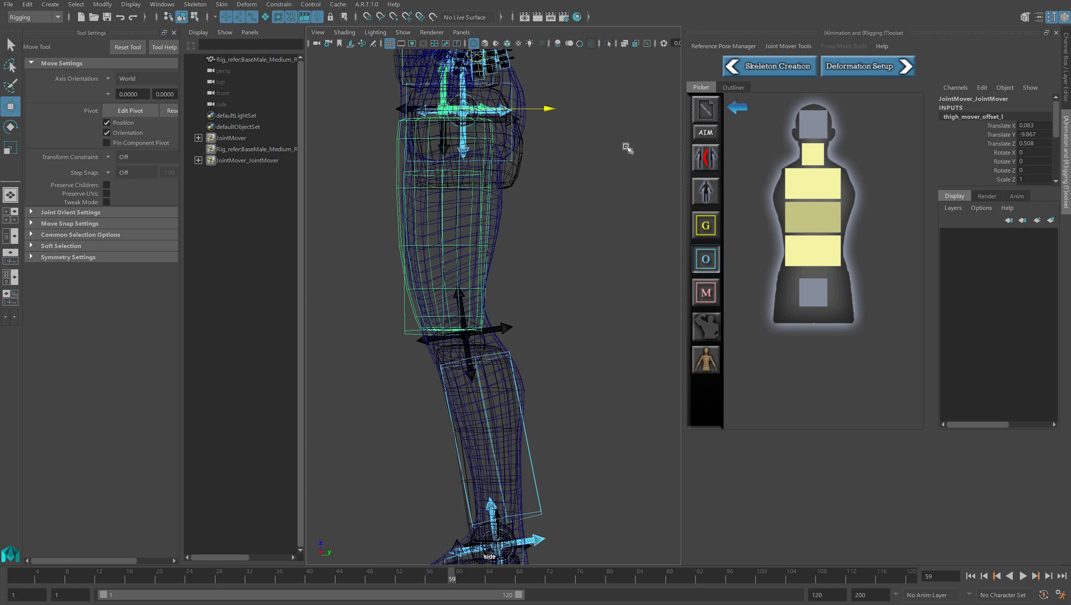
# Undo the thigh offset move, and return to the global movers with symmetry mode on.
pyautogui.click(27, 4)
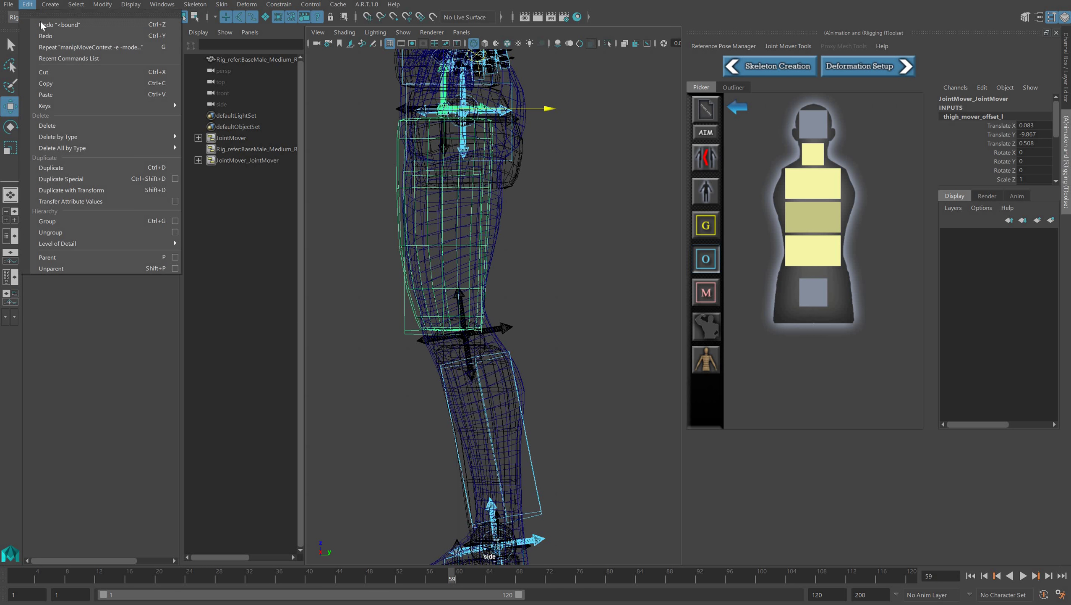
pyautogui.click(34, 16)
pyautogui.click(27, 5)
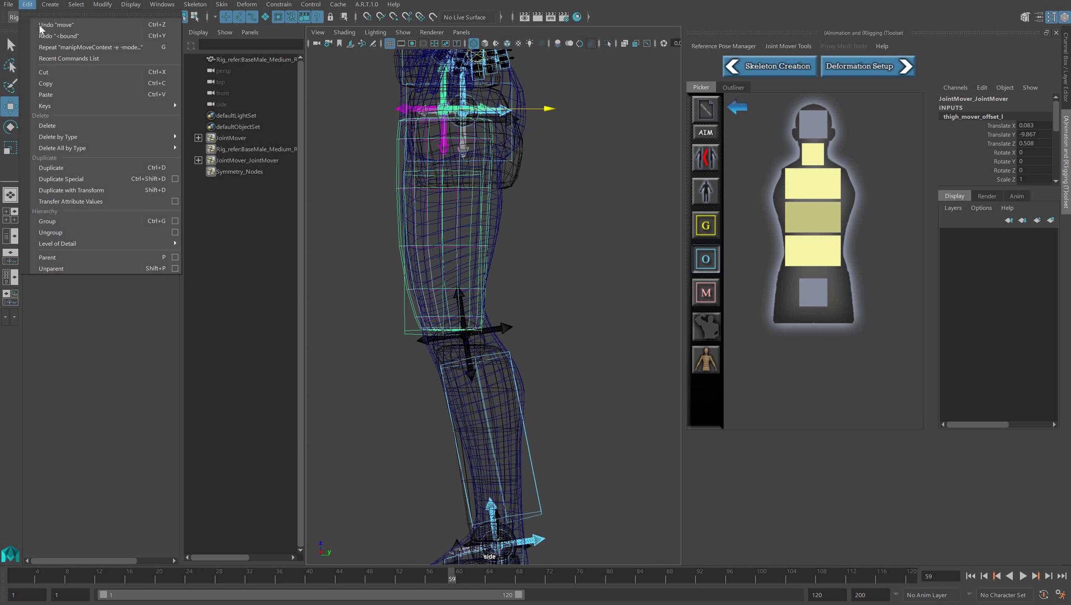
pyautogui.click(43, 24)
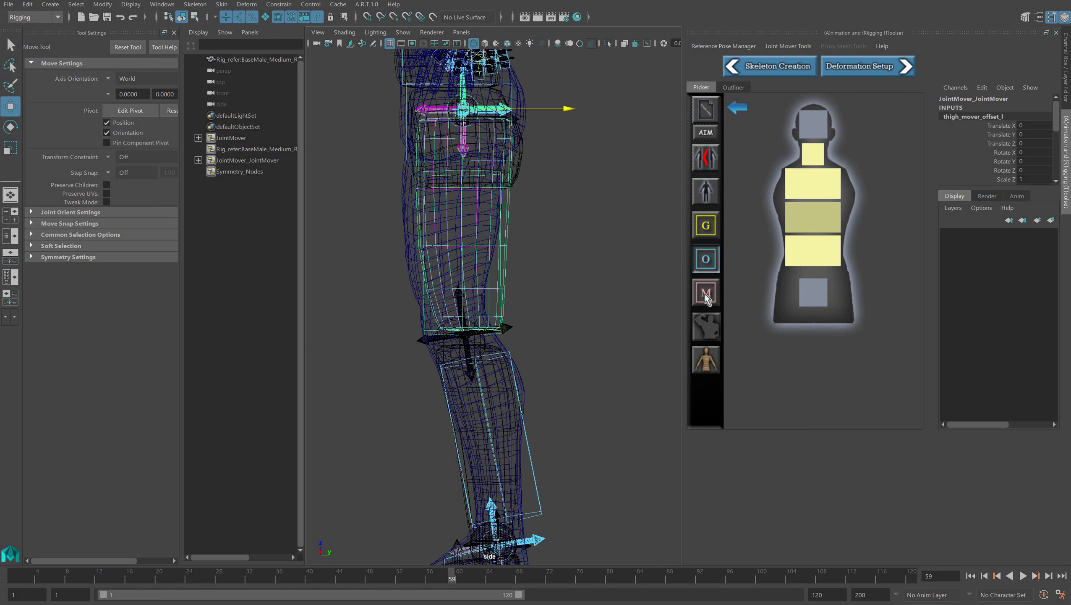
pyautogui.click(705, 227)
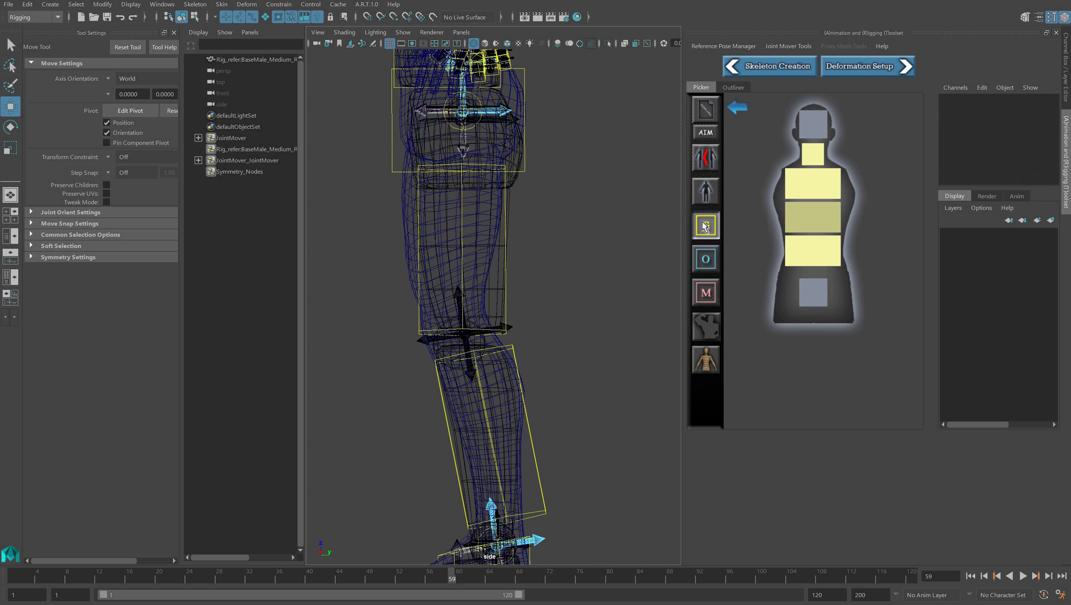
pyautogui.click(706, 158)
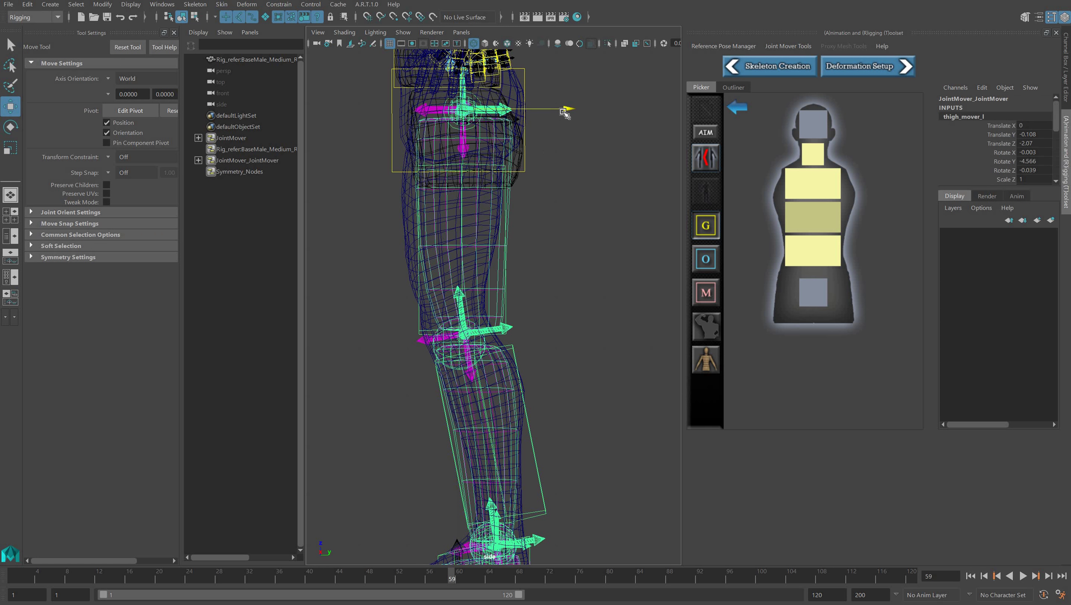
# Move the left thigh mover slightly forward along world Y, and the left calf mover backward to about 5.07 in Translate Y.
pyautogui.moveTo(563, 112); pyautogui.dragTo(557, 110)
pyautogui.click(516, 392)
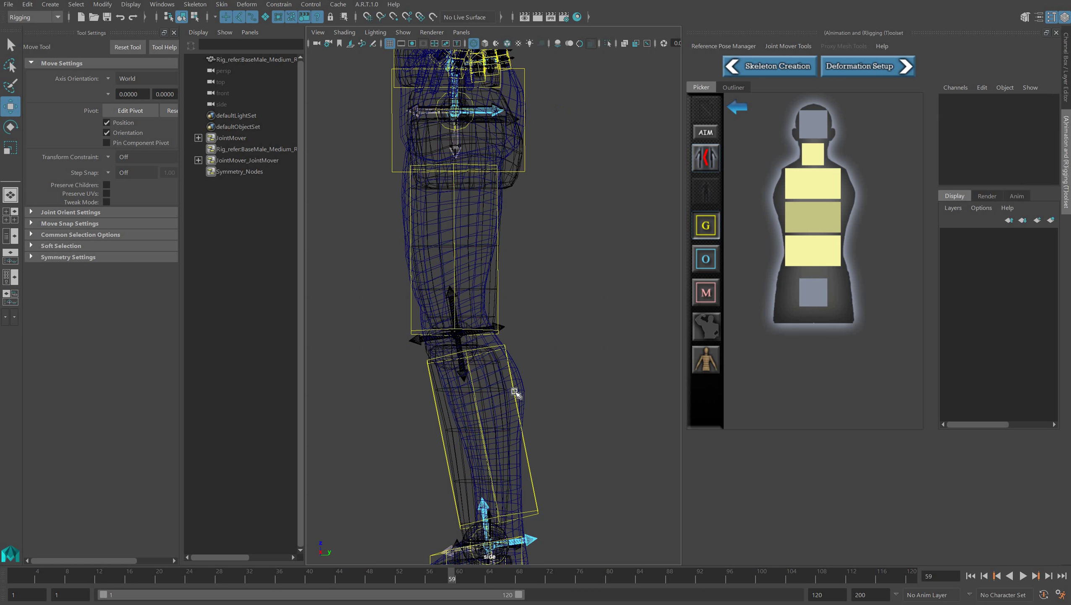
pyautogui.moveTo(553, 334); pyautogui.dragTo(567, 332)
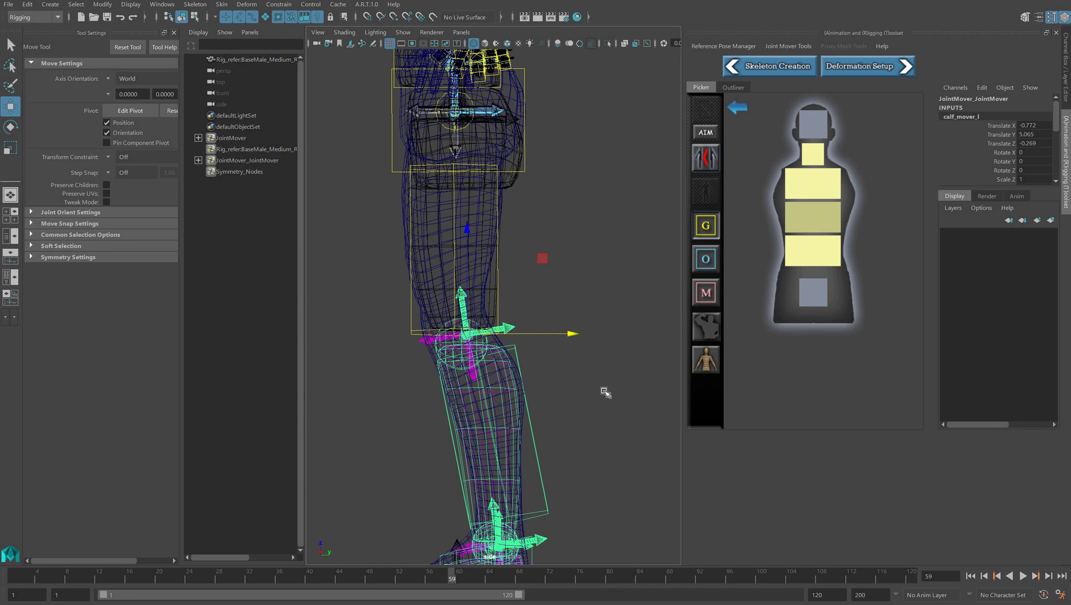
# Deselect the calf mover and switch to the perspective view, framed on the whole character.
pyautogui.keyDown('alt'); pyautogui.moveTo(594, 308); pyautogui.dragTo(599, 255, button='middle'); pyautogui.keyUp('alt')
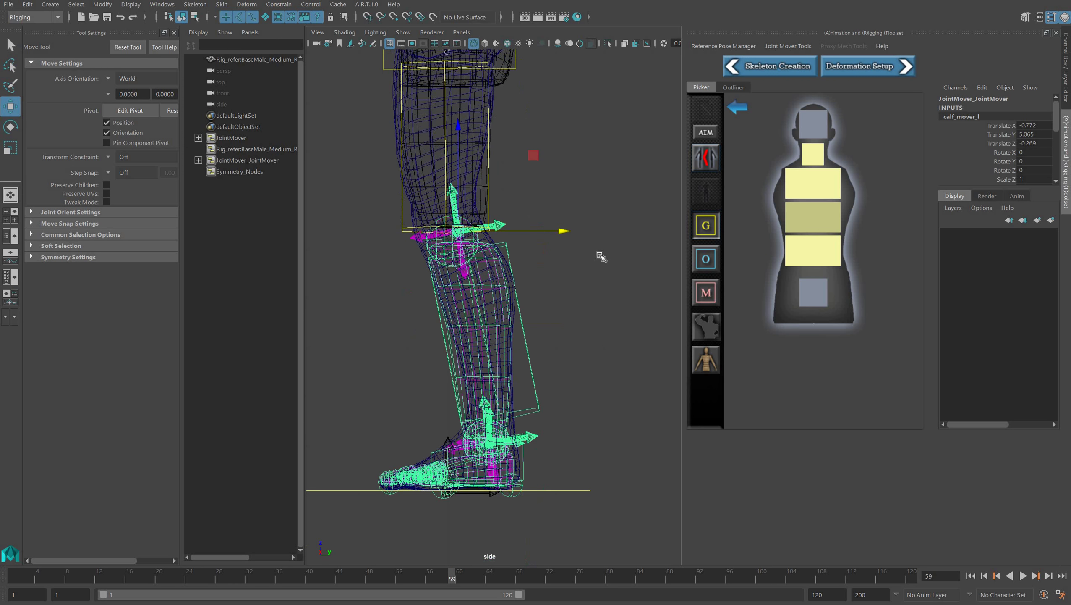
pyautogui.keyDown('alt'); pyautogui.moveTo(600, 287); pyautogui.dragTo(598, 248); pyautogui.keyUp('alt')
pyautogui.click(598, 278)
pyautogui.press('space')
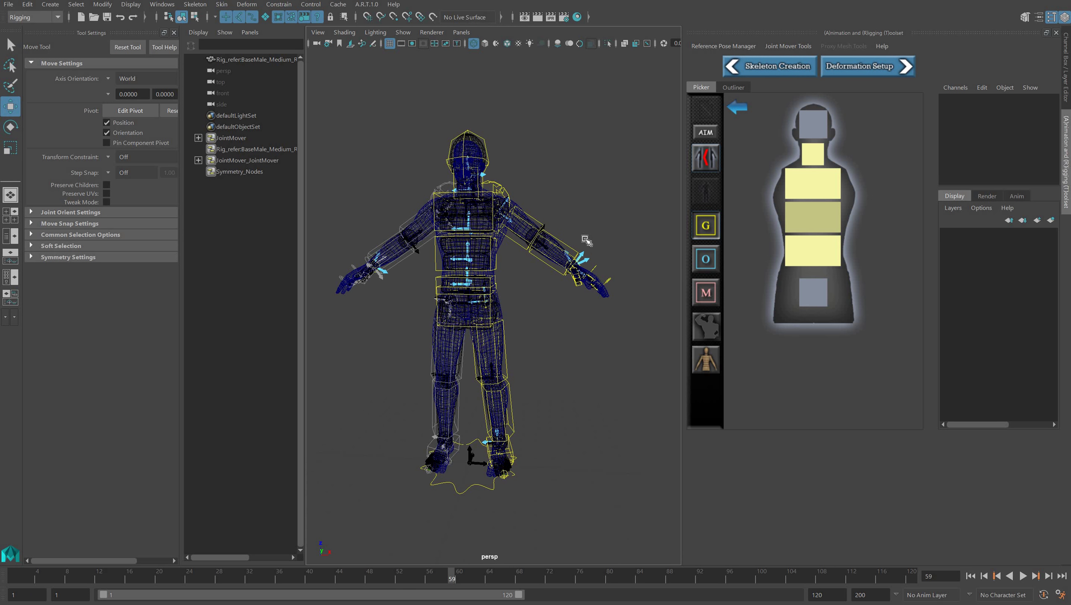
pyautogui.scroll(3, 579, 230)
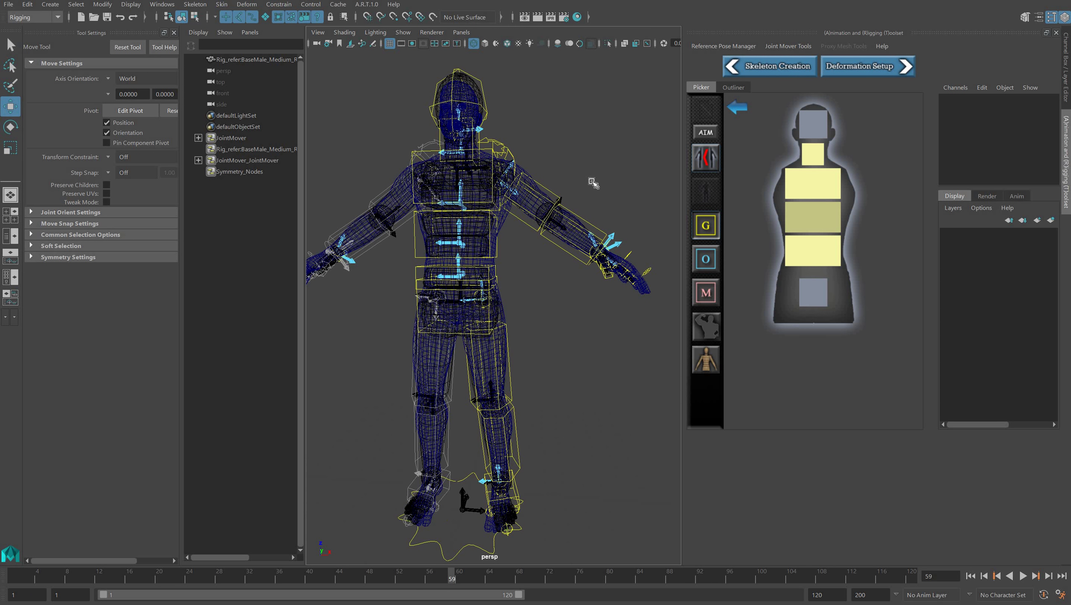
# Display the perspective view with Smooth Shade All and close the Move tool's settings.
pyautogui.keyDown('alt'); pyautogui.moveTo(580, 186); pyautogui.dragTo(581, 190, button='middle'); pyautogui.keyUp('alt')
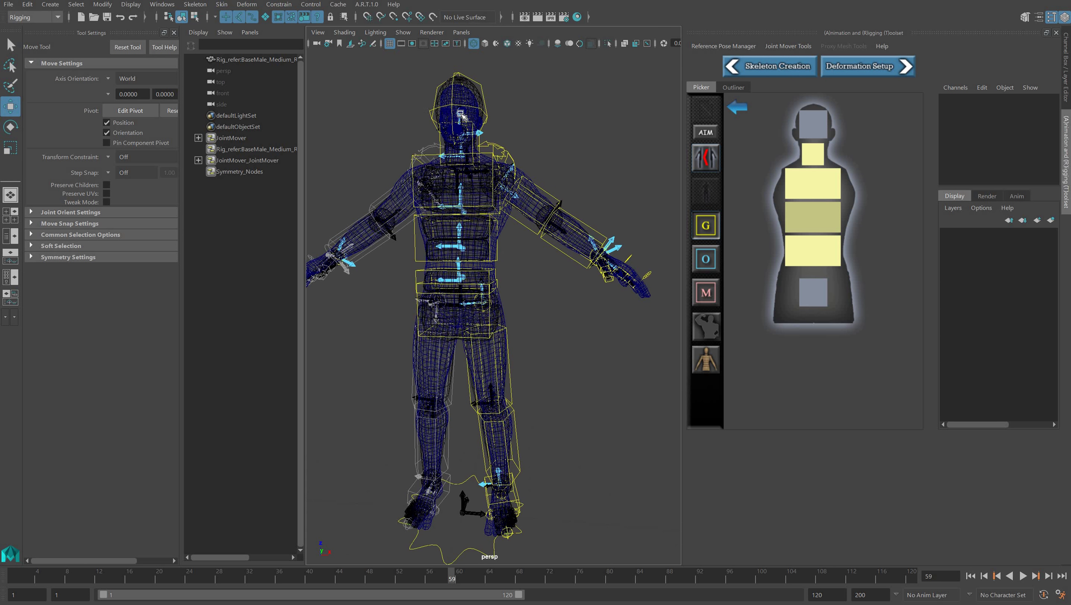
pyautogui.press('super')
pyautogui.click(345, 33)
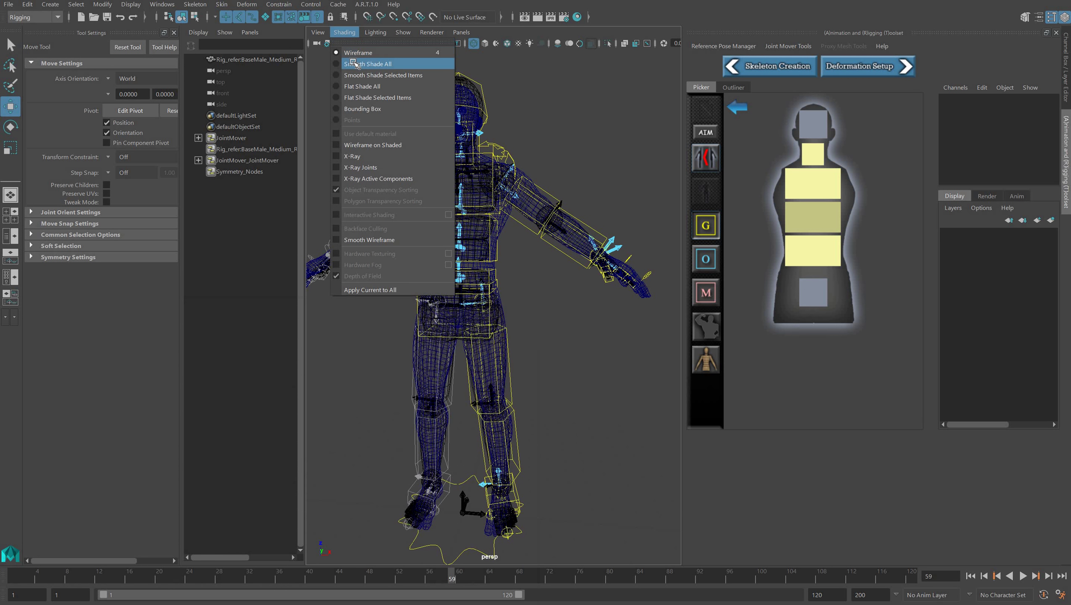
pyautogui.click(383, 63)
pyautogui.keyDown('alt'); pyautogui.moveTo(574, 170); pyautogui.dragTo(457, 258); pyautogui.keyUp('alt')
pyautogui.keyDown('alt'); pyautogui.moveTo(458, 258); pyautogui.dragTo(132, 393, button='middle'); pyautogui.keyUp('alt')
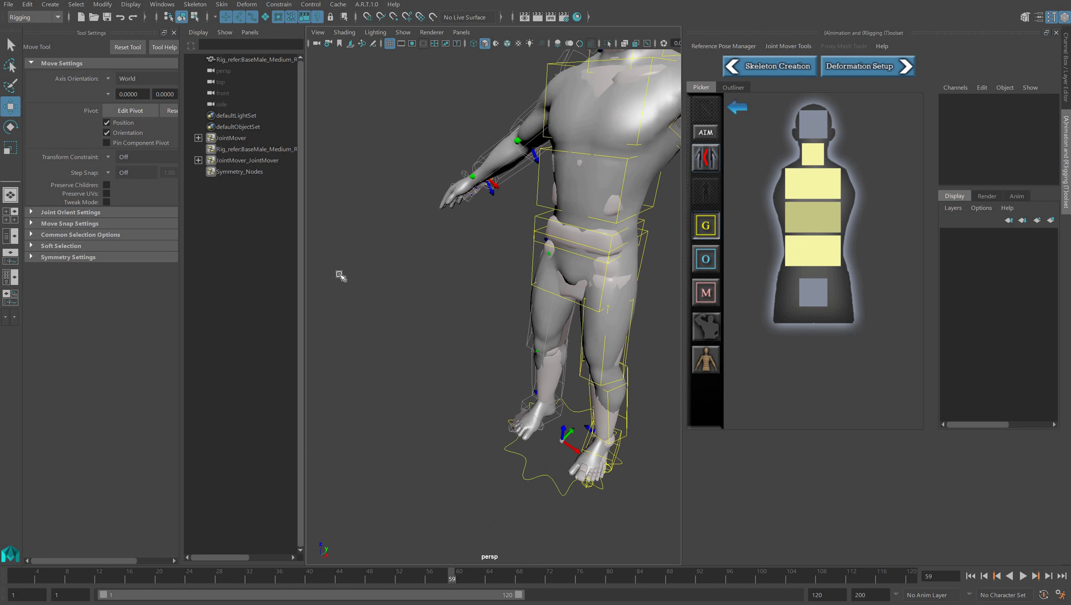
pyautogui.keyDown('alt'); pyautogui.moveTo(432, 241); pyautogui.dragTo(37, 385, button='middle'); pyautogui.keyUp('alt')
pyautogui.press('super')
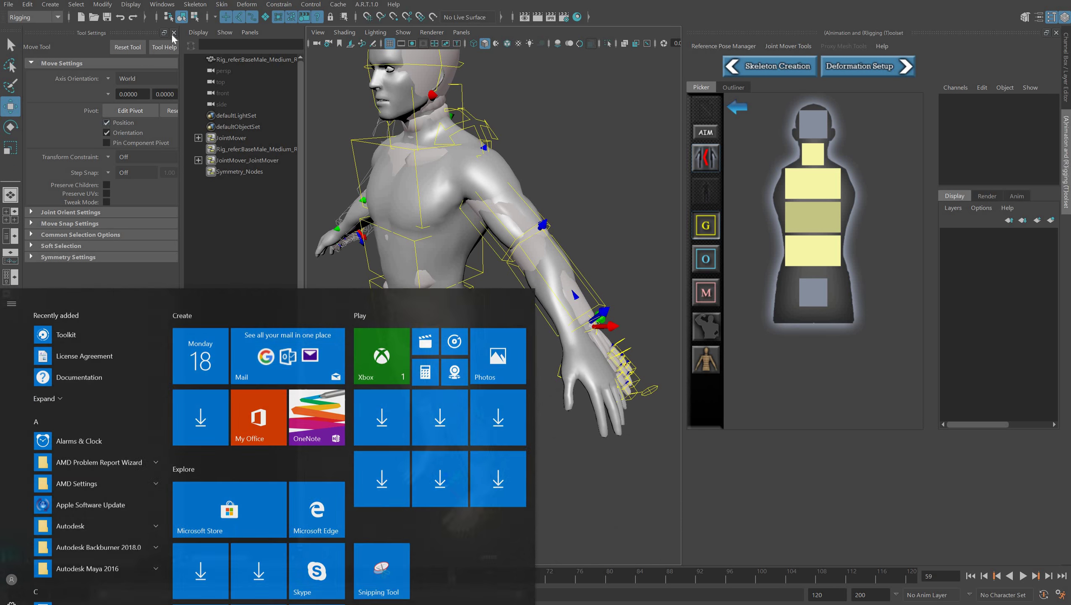
pyautogui.click(174, 33)
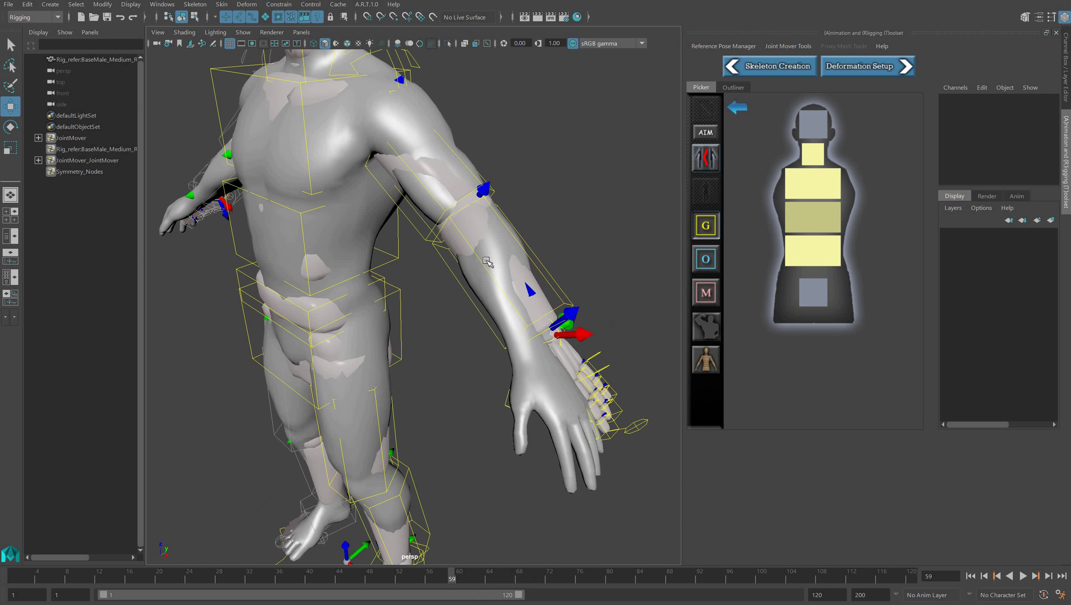
# Rotate the left lower arm mover to about -8.34 in Rotate Z so it follows the mesh's forearm.
pyautogui.click(520, 236)
pyautogui.keyDown('alt'); pyautogui.moveTo(467, 298); pyautogui.dragTo(464, 292); pyautogui.keyUp('alt')
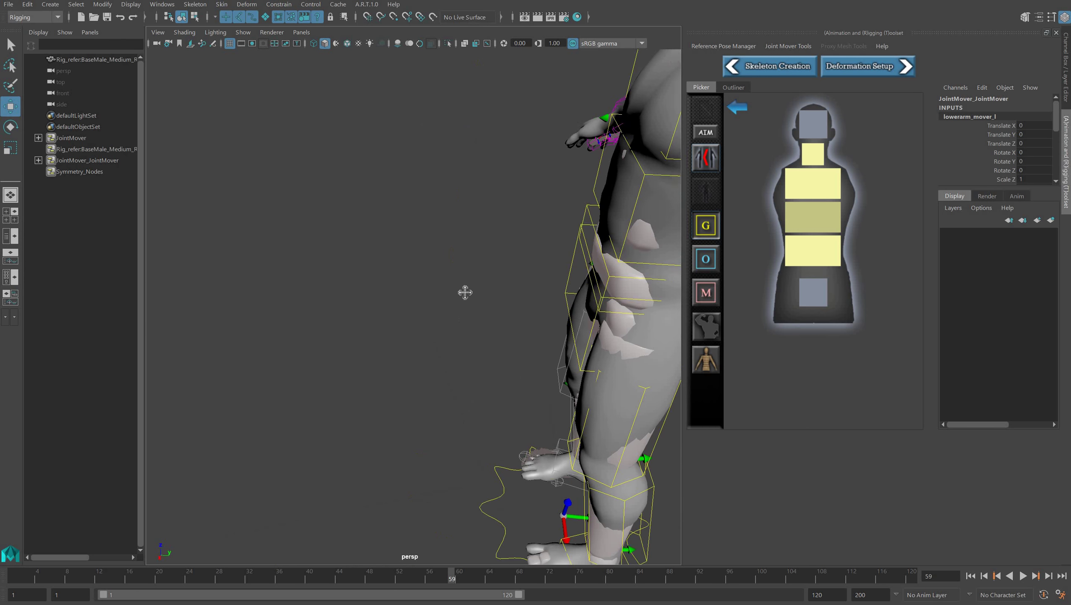
pyautogui.keyDown('alt'); pyautogui.moveTo(464, 292); pyautogui.dragTo(194, 214, button='middle'); pyautogui.keyUp('alt')
pyautogui.keyDown('alt'); pyautogui.moveTo(431, 248); pyautogui.dragTo(199, 218, button='middle'); pyautogui.keyUp('alt')
pyautogui.keyDown('alt'); pyautogui.moveTo(469, 244); pyautogui.dragTo(413, 235, button='middle'); pyautogui.keyUp('alt')
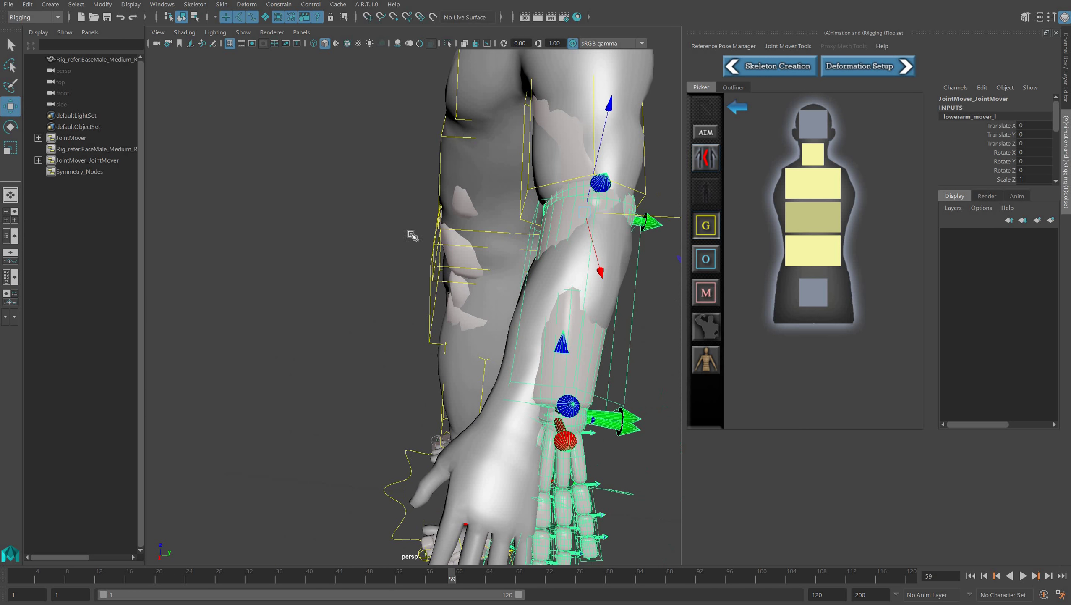
pyautogui.press('super')
pyautogui.press('super')
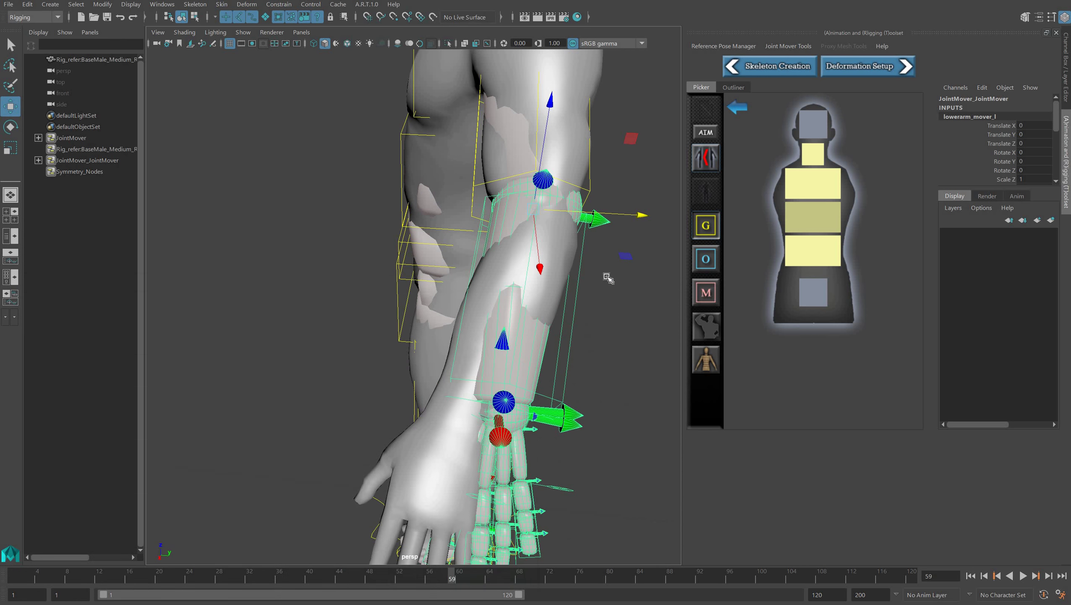
pyautogui.press('e')
pyautogui.moveTo(612, 278); pyautogui.dragTo(603, 283)
pyautogui.keyDown('alt'); pyautogui.moveTo(384, 284); pyautogui.dragTo(613, 274); pyautogui.keyUp('alt')
pyautogui.keyDown('alt'); pyautogui.moveTo(614, 274); pyautogui.dragTo(660, 311, button='middle'); pyautogui.keyUp('alt')
pyautogui.keyDown('alt'); pyautogui.moveTo(660, 311); pyautogui.dragTo(563, 292, button='right'); pyautogui.keyUp('alt')
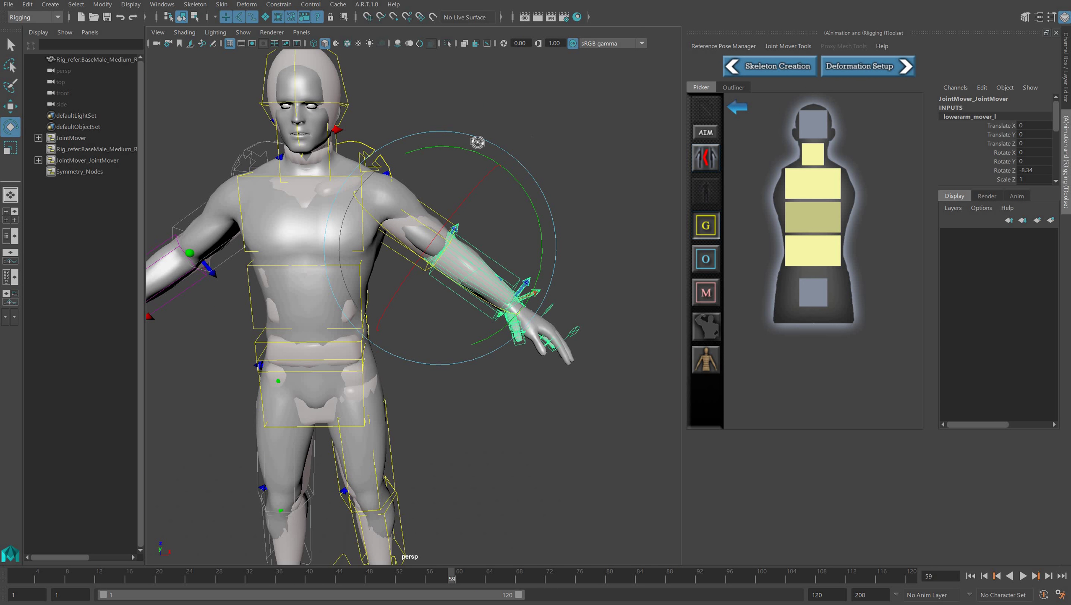
# Move the head mover slightly down, to about -1.897 in Translate X.
pyautogui.keyDown('alt'); pyautogui.moveTo(476, 143); pyautogui.dragTo(355, 159); pyautogui.keyUp('alt')
pyautogui.keyDown('alt'); pyautogui.moveTo(440, 121); pyautogui.dragTo(510, 111, button='right'); pyautogui.keyUp('alt')
pyautogui.keyDown('alt'); pyautogui.moveTo(510, 111); pyautogui.dragTo(483, 167, button='middle'); pyautogui.keyUp('alt')
pyautogui.keyDown('alt'); pyautogui.moveTo(483, 168); pyautogui.dragTo(558, 107, button='right'); pyautogui.keyUp('alt')
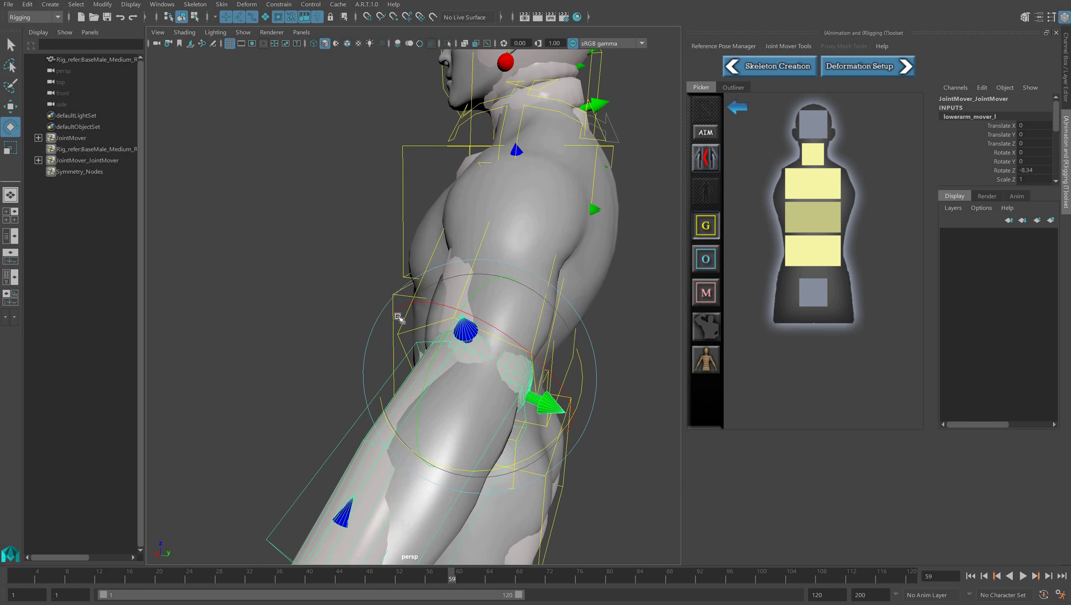
pyautogui.keyDown('alt'); pyautogui.moveTo(559, 108); pyautogui.dragTo(473, 263, button='middle'); pyautogui.keyUp('alt')
pyautogui.keyDown('alt'); pyautogui.moveTo(449, 269); pyautogui.dragTo(488, 191); pyautogui.keyUp('alt')
pyautogui.click(474, 218)
pyautogui.press('w')
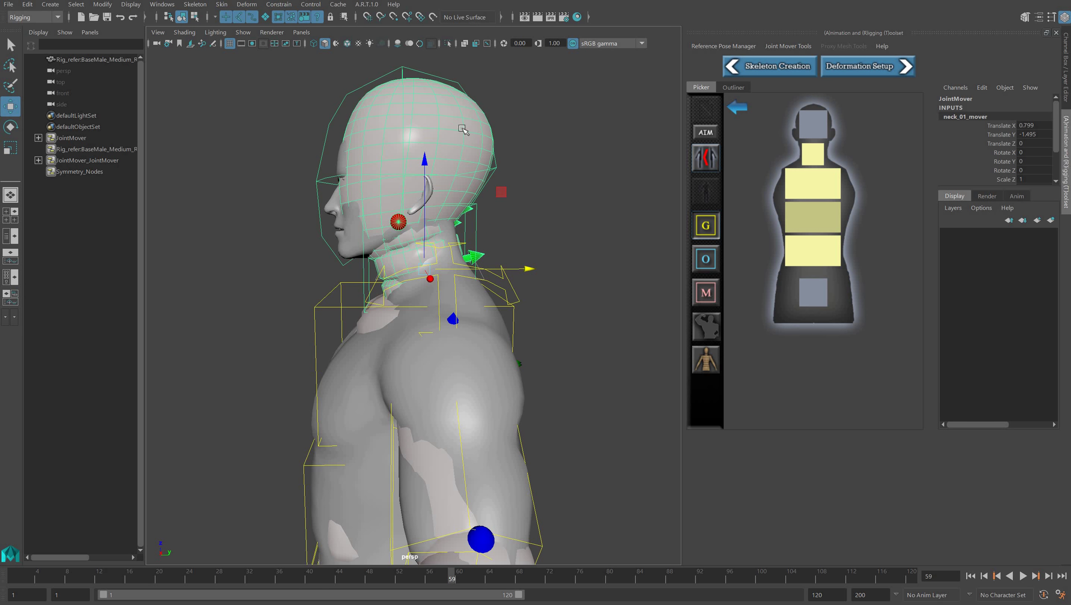
pyautogui.click(419, 101)
pyautogui.moveTo(411, 101); pyautogui.dragTo(411, 107)
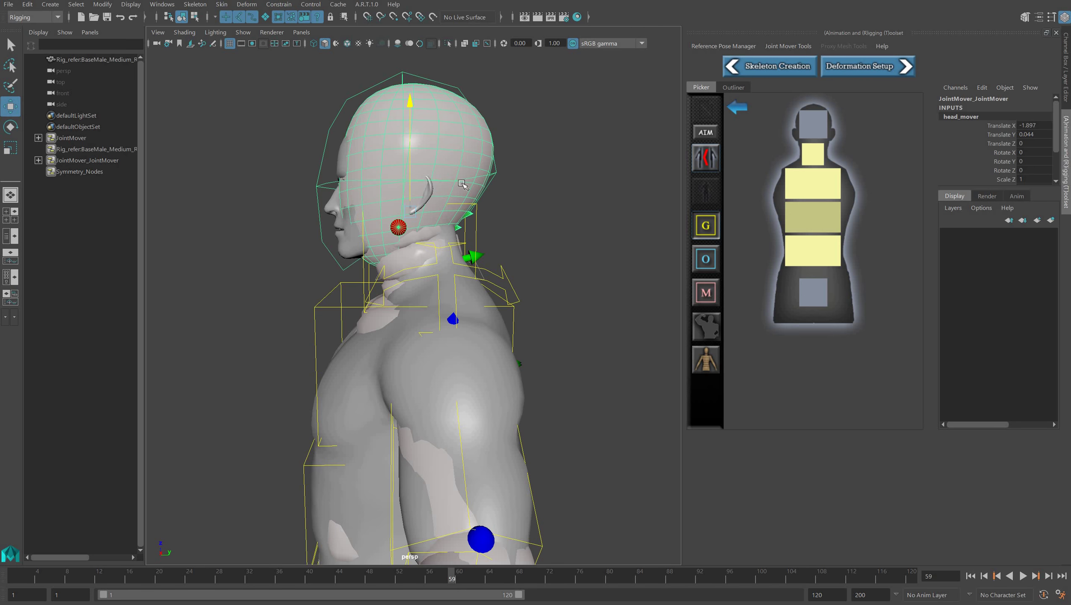
# Try moving the head mover forward to about -4.523 in Translate Y, and undo that move.
pyautogui.moveTo(509, 212); pyautogui.dragTo(503, 213)
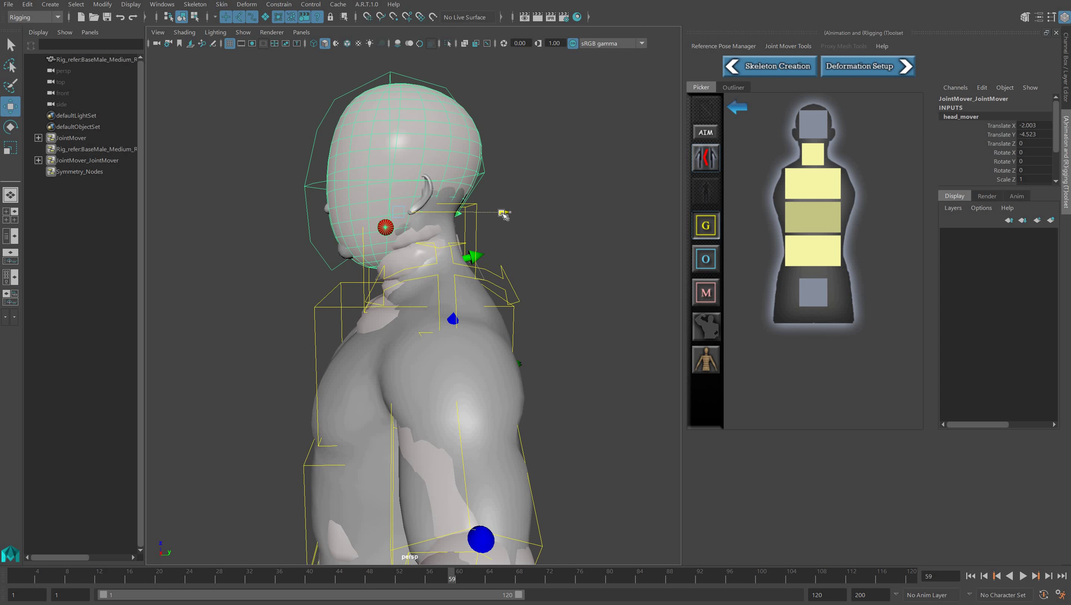
pyautogui.click(29, 5)
pyautogui.click(40, 26)
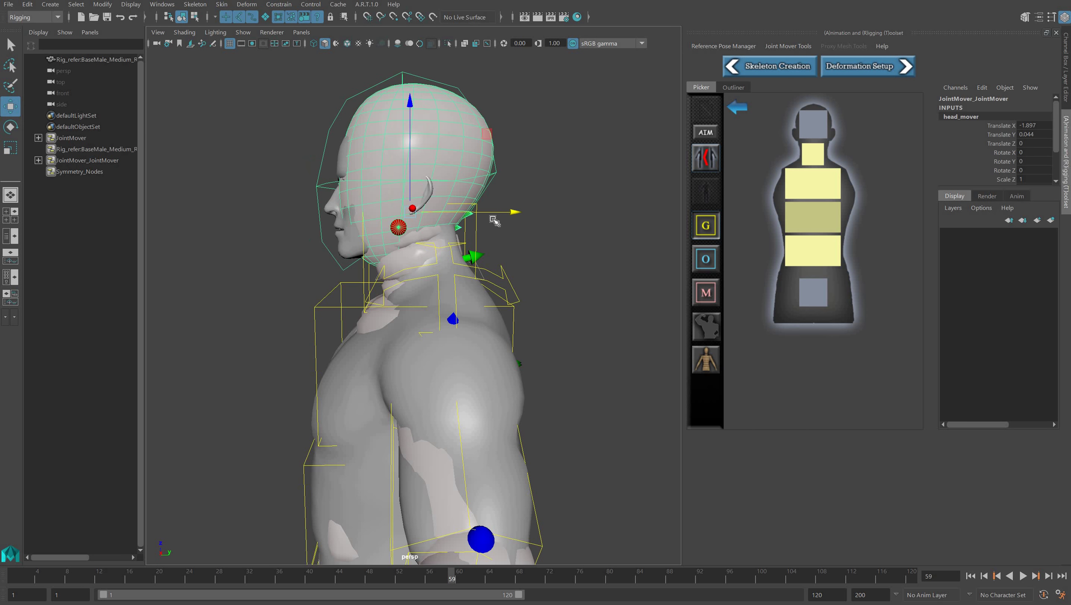
# Select the neck mover and turn on Wireframe on Shaded for the perspective view.
pyautogui.click(474, 231)
pyautogui.click(498, 253)
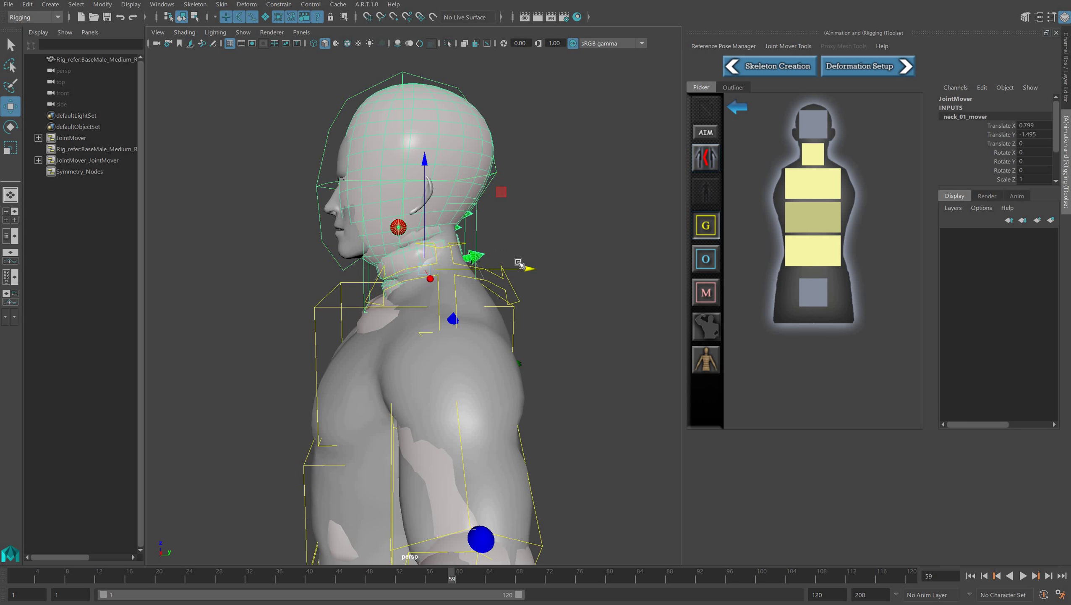
pyautogui.click(184, 32)
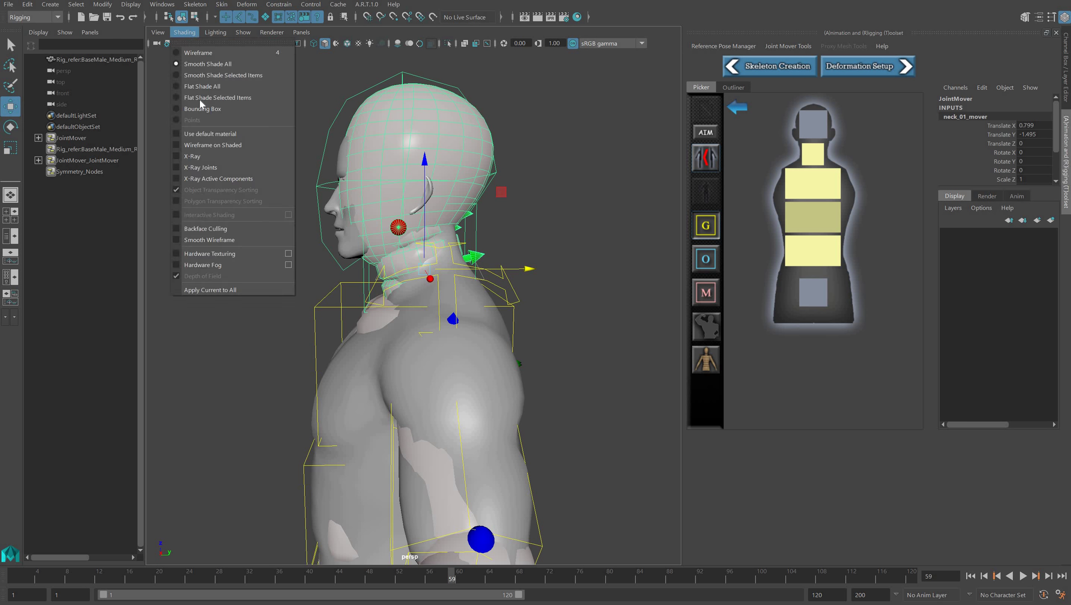
pyautogui.click(203, 145)
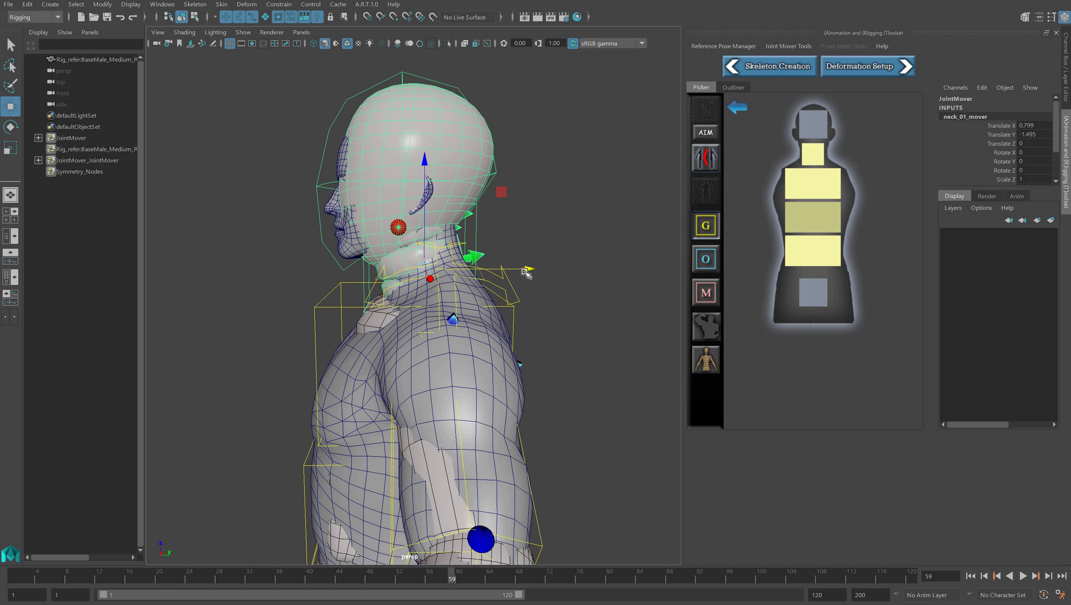
# Move the neck mover forward to about -1.952 in Translate Y, rotate it to about -1.701 in Rotate Z, and deselect it.
pyautogui.moveTo(528, 266); pyautogui.dragTo(524, 266)
pyautogui.press('e')
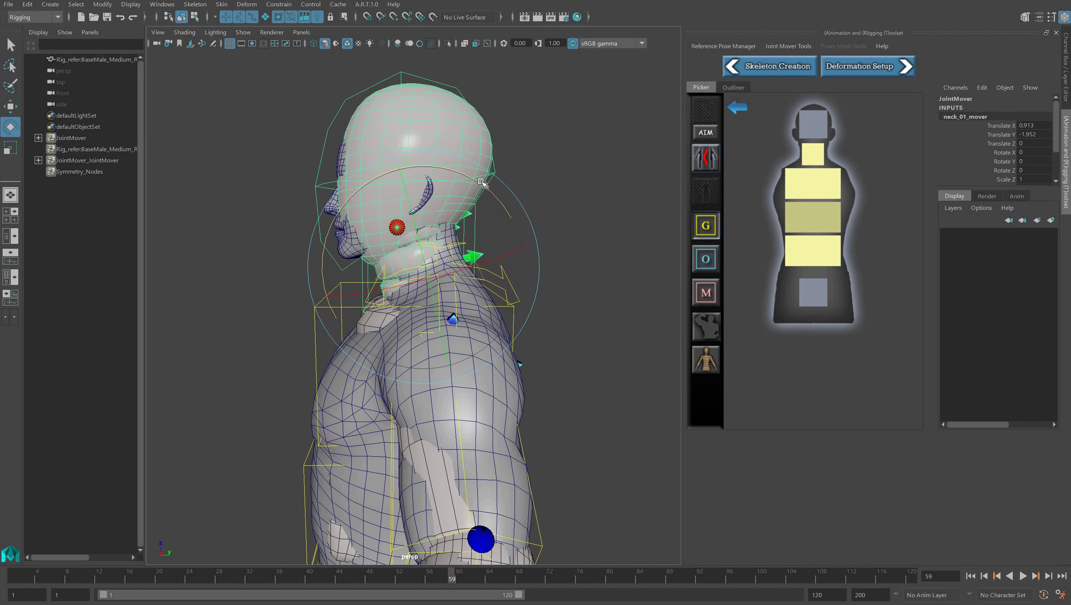
pyautogui.moveTo(483, 184); pyautogui.dragTo(480, 180)
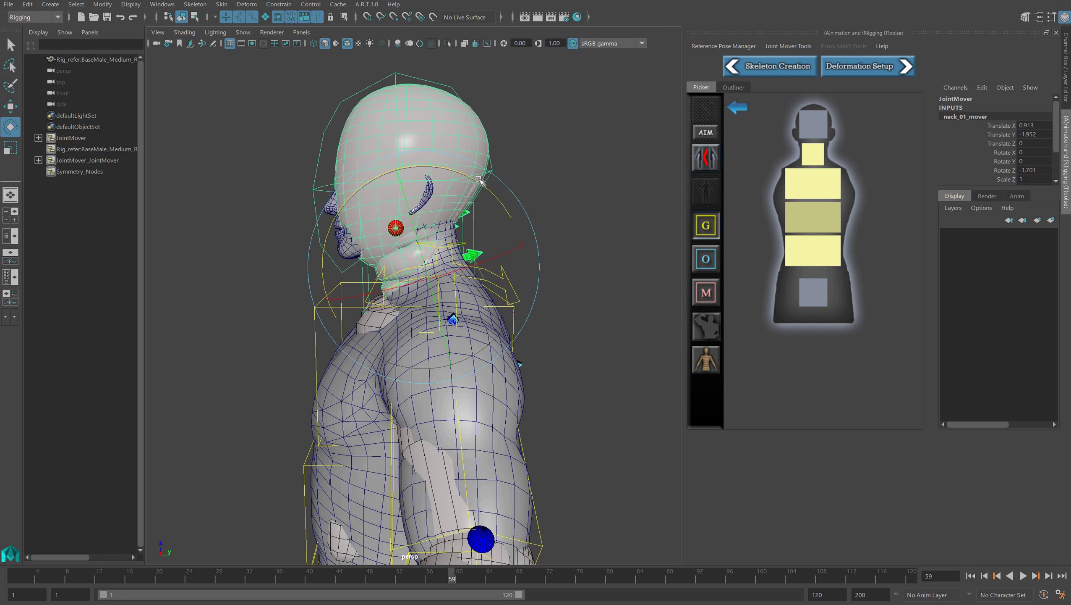
pyautogui.click(566, 221)
# Examine how the left clavicle, arm and hand movers fit the mesh from the shoulder down to the fingers.
pyautogui.keyDown('alt'); pyautogui.moveTo(541, 310); pyautogui.dragTo(560, 177, button='middle'); pyautogui.keyUp('alt')
pyautogui.keyDown('alt'); pyautogui.moveTo(506, 207); pyautogui.dragTo(535, 64, button='middle'); pyautogui.keyUp('alt')
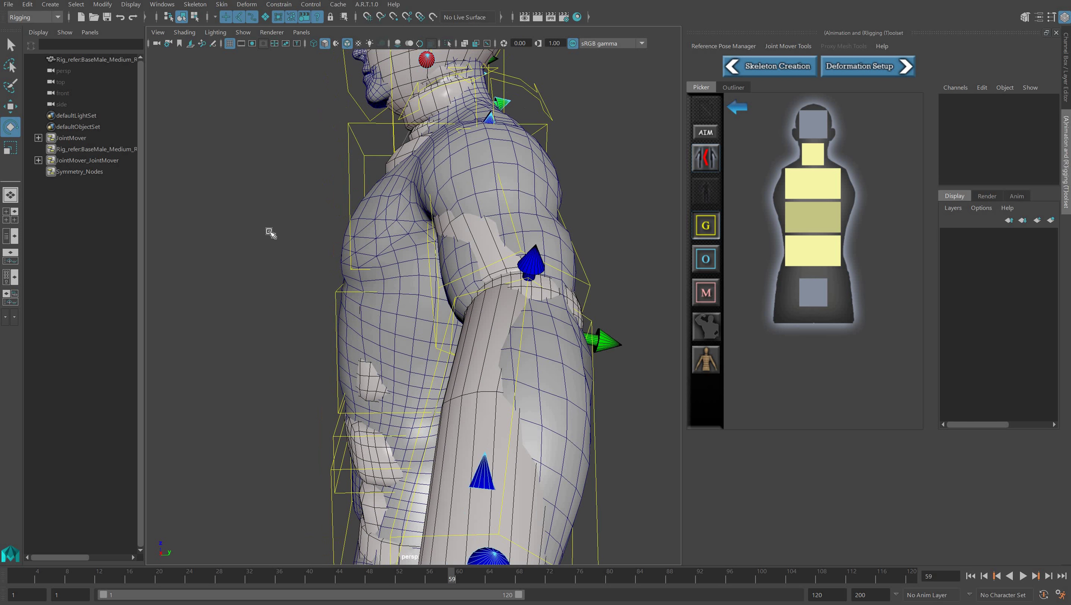
pyautogui.keyDown('alt'); pyautogui.moveTo(351, 240); pyautogui.dragTo(421, 170); pyautogui.keyUp('alt')
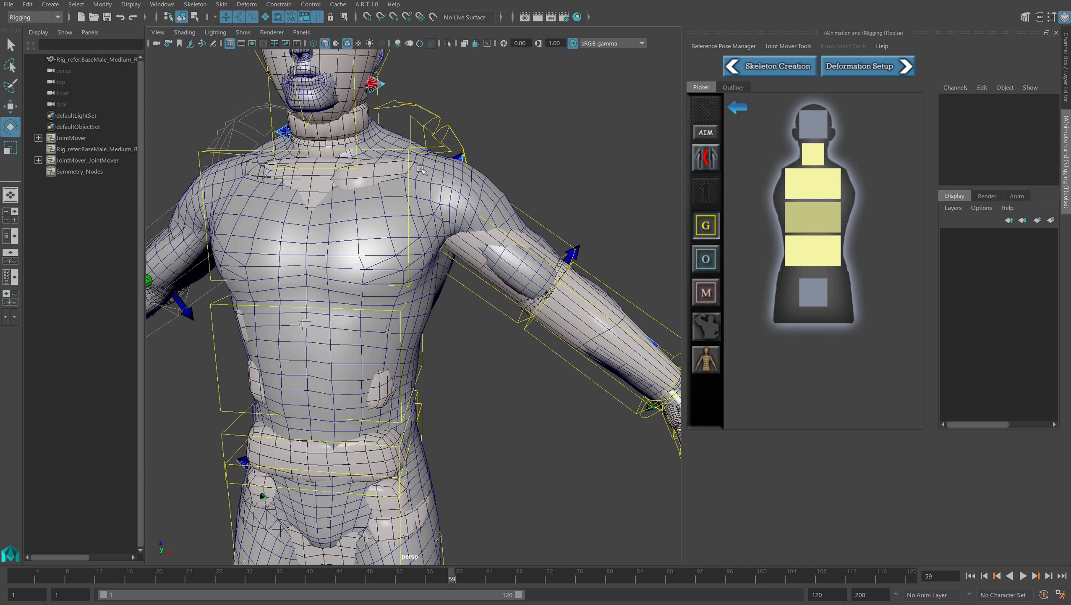
pyautogui.click(438, 115)
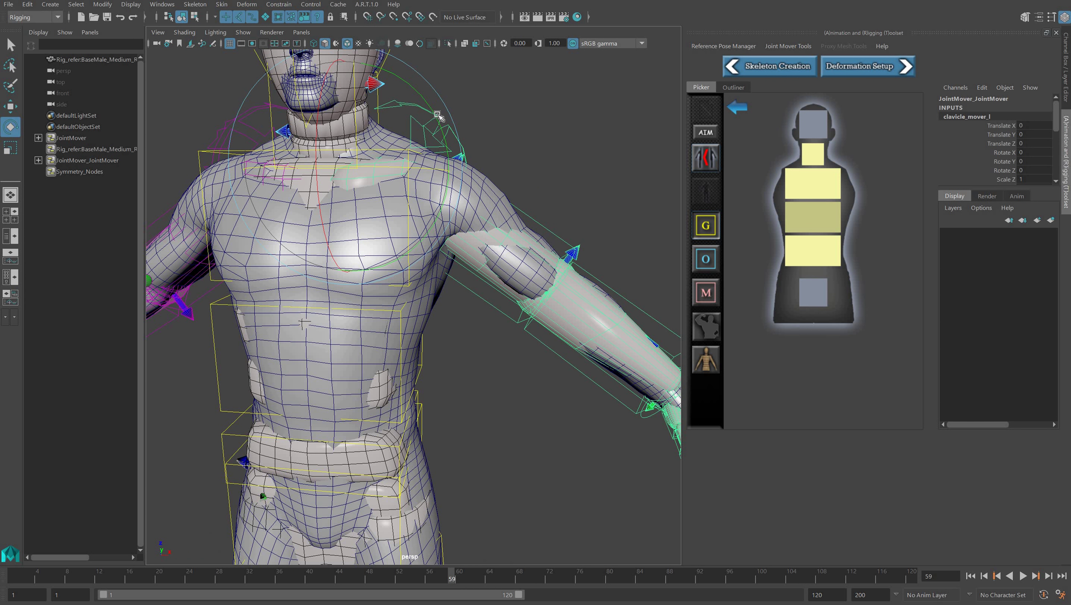
pyautogui.keyDown('alt'); pyautogui.moveTo(438, 115); pyautogui.dragTo(555, 234); pyautogui.keyUp('alt')
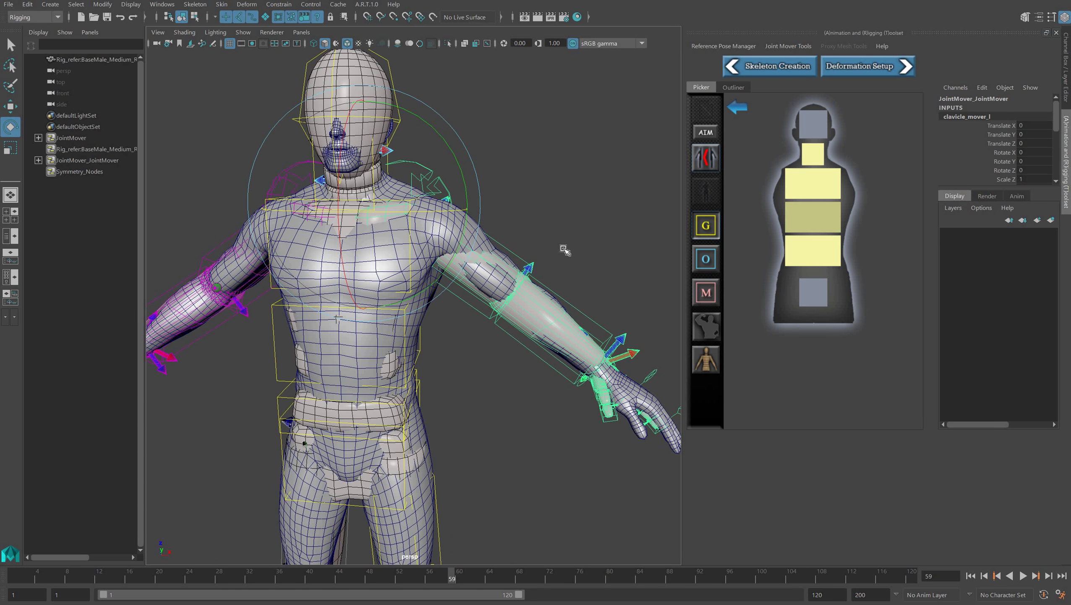
pyautogui.keyDown('alt'); pyautogui.moveTo(427, 498); pyautogui.dragTo(374, 345, button='middle'); pyautogui.keyUp('alt')
pyautogui.keyDown('alt'); pyautogui.moveTo(574, 225); pyautogui.dragTo(466, 275, button='middle'); pyautogui.keyUp('alt')
pyautogui.scroll(5, 444, 361)
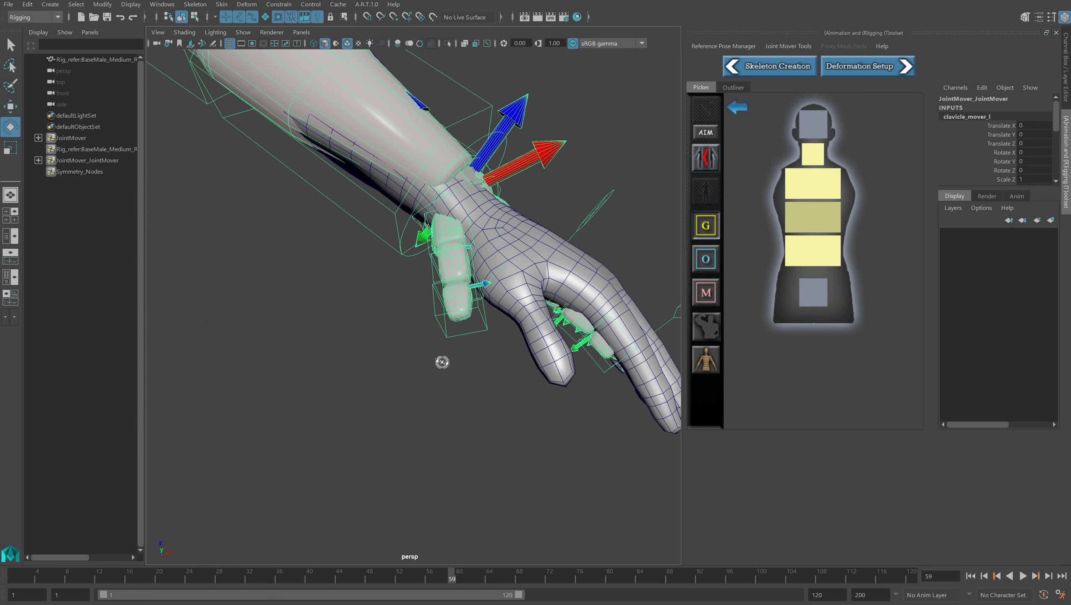
pyautogui.keyDown('alt'); pyautogui.moveTo(443, 362); pyautogui.dragTo(394, 385); pyautogui.keyUp('alt')
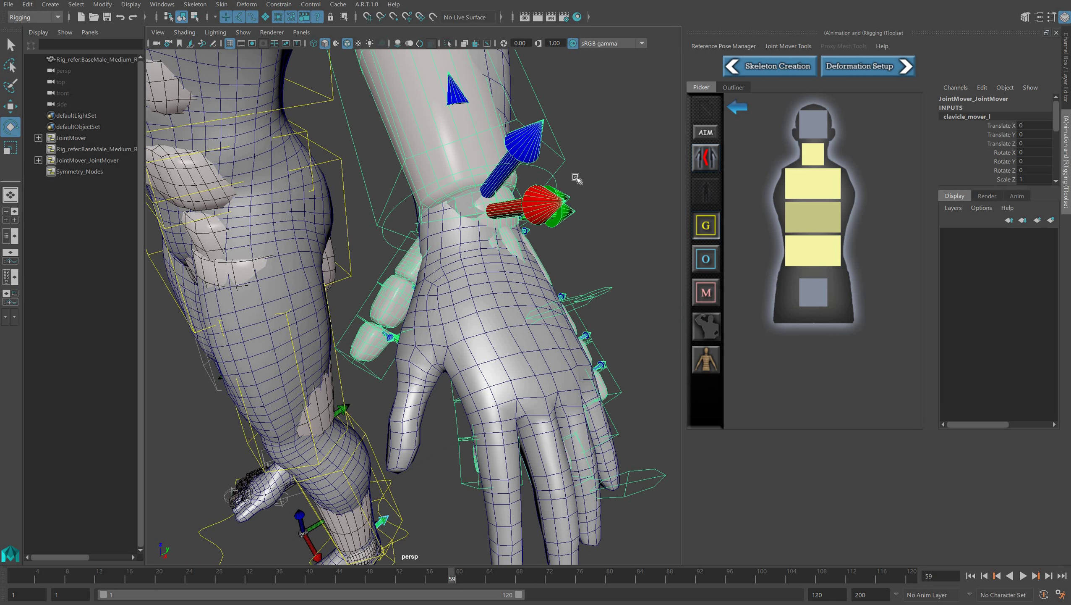
# Select the left hand mover, and switch the picker from the torso to the right hand.
pyautogui.click(550, 173)
pyautogui.click(707, 152)
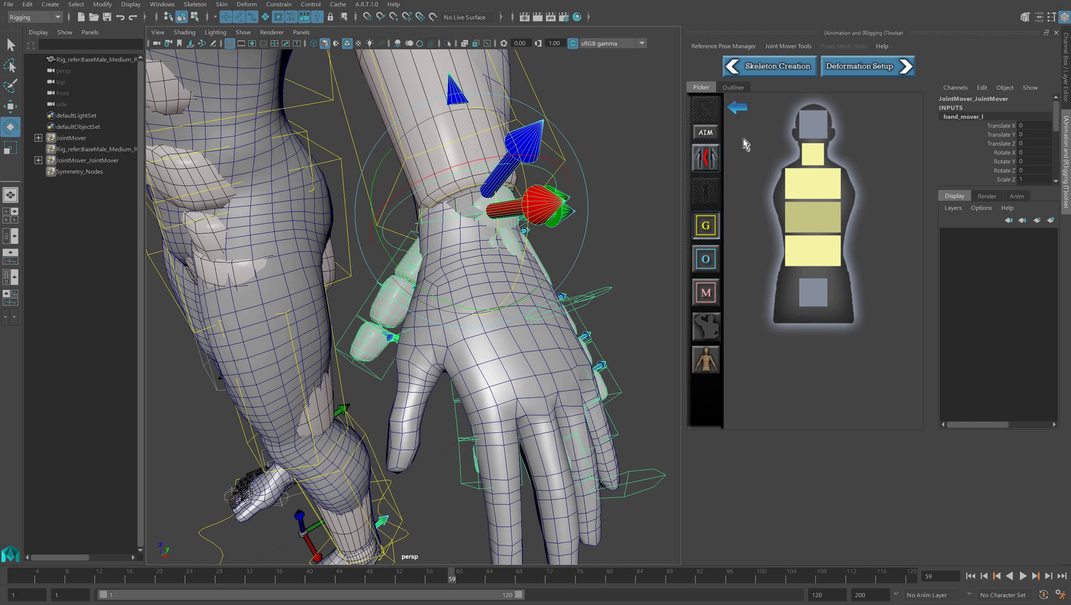
pyautogui.click(738, 109)
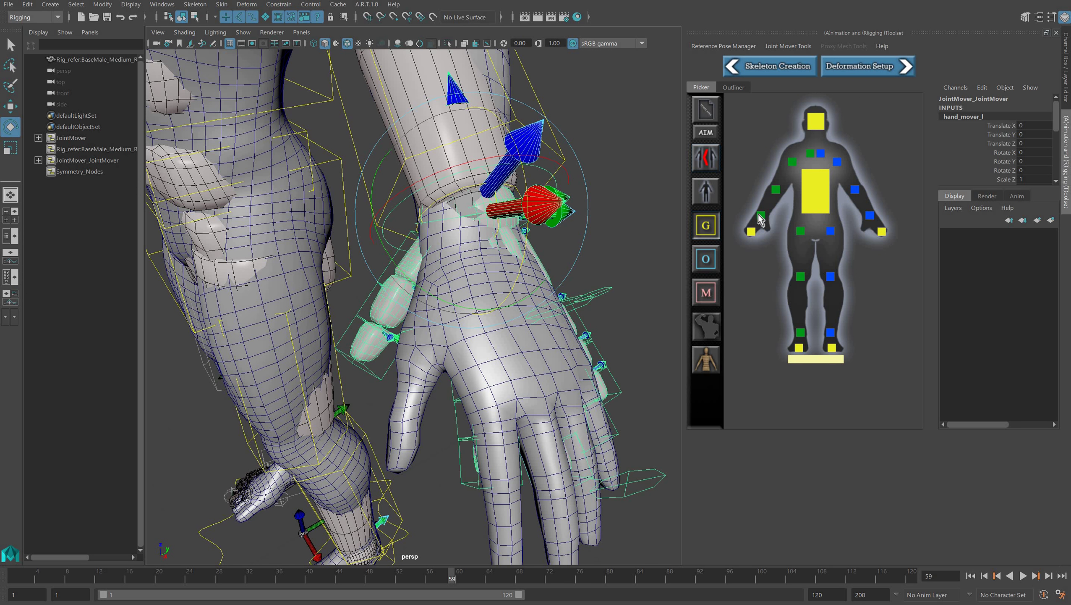
pyautogui.doubleClick(751, 232)
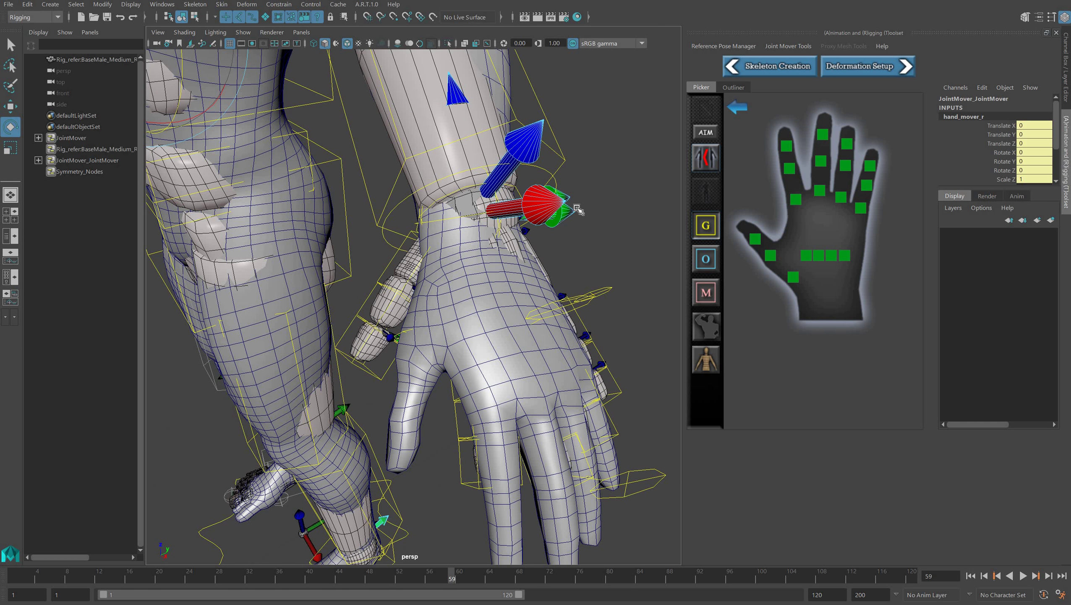
pyautogui.keyDown('alt'); pyautogui.moveTo(622, 197); pyautogui.dragTo(525, 179); pyautogui.keyUp('alt')
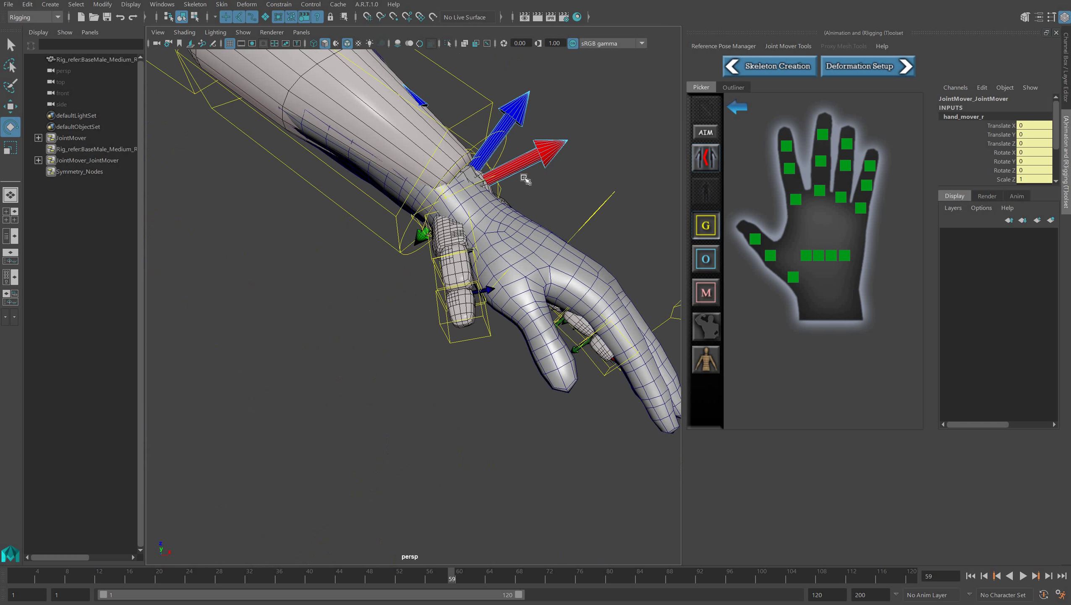
# Select the left hand mover for moving and switch the picker to the left hand.
pyautogui.click(506, 146)
pyautogui.press('w')
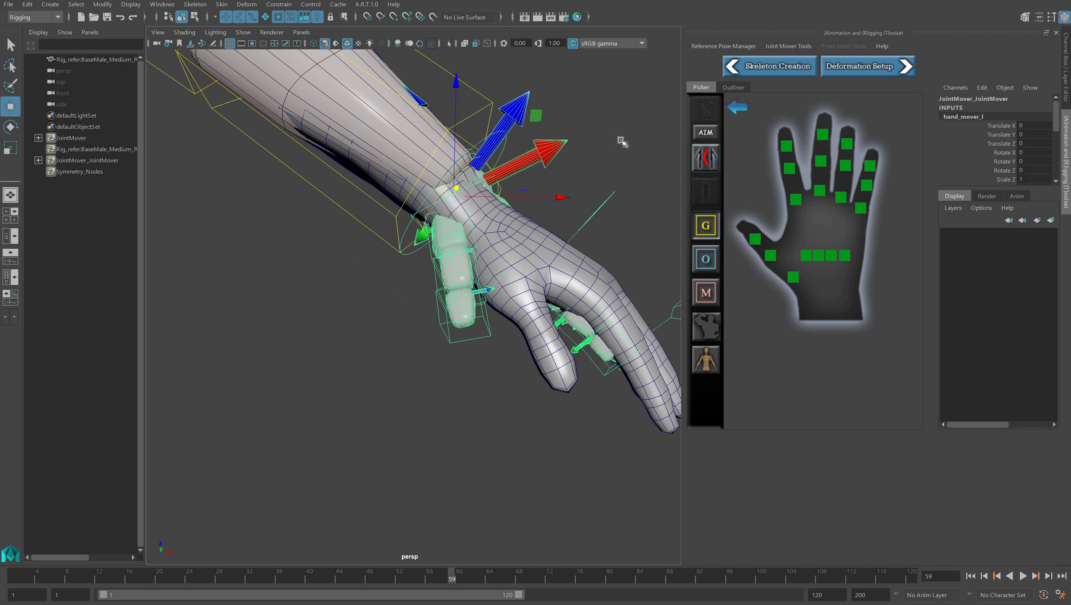
pyautogui.click(736, 107)
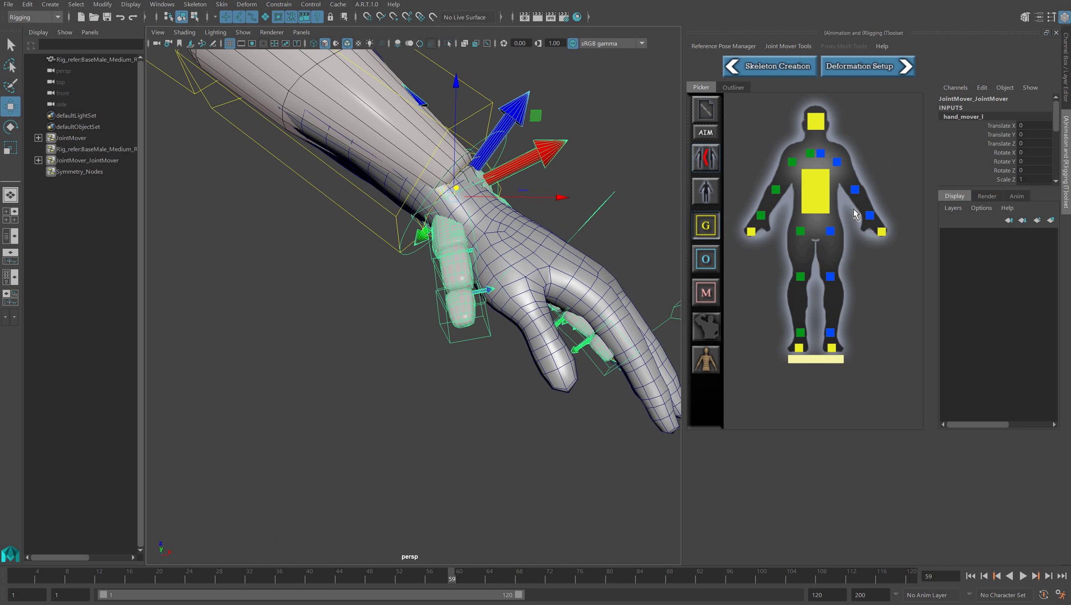
pyautogui.click(883, 232)
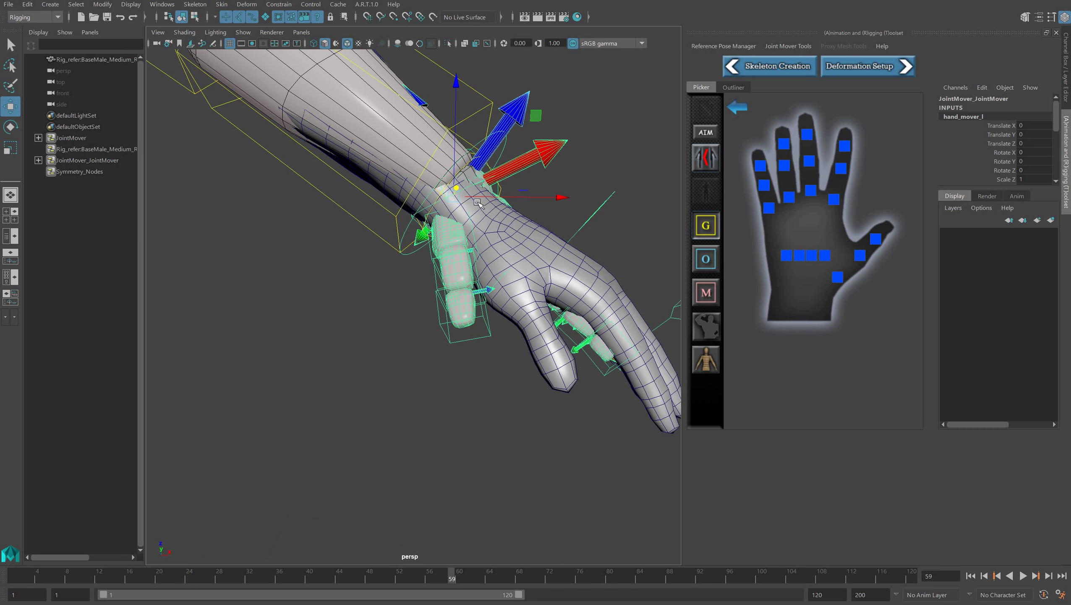
# Set the Move tool's axis orientation to Object and close its settings, keeping the left hand mover selected.
pyautogui.doubleClick(10, 108)
pyautogui.click(106, 80)
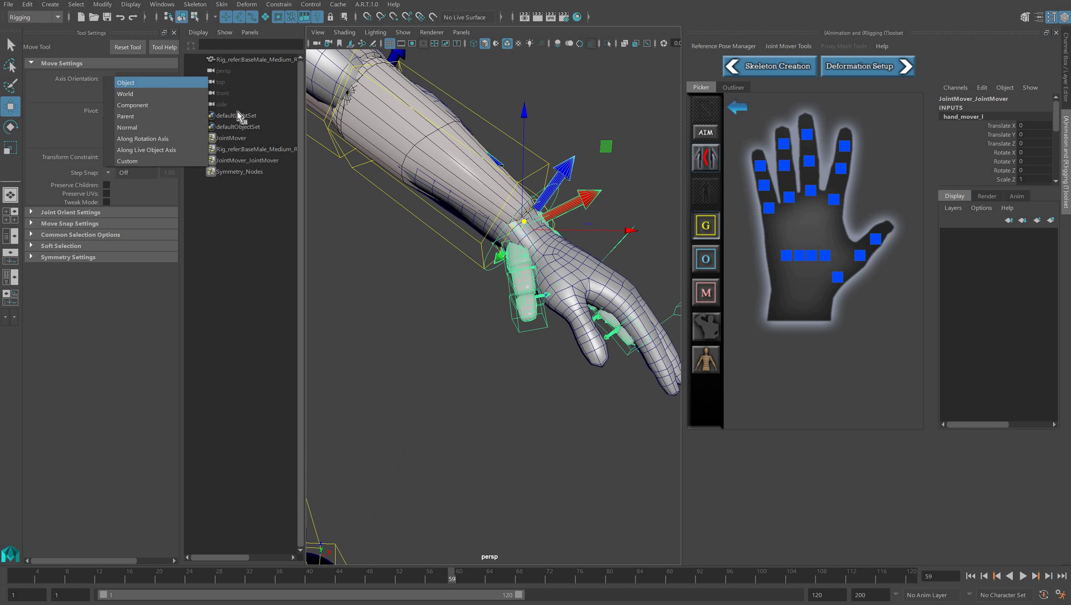
pyautogui.click(239, 127)
pyautogui.click(173, 32)
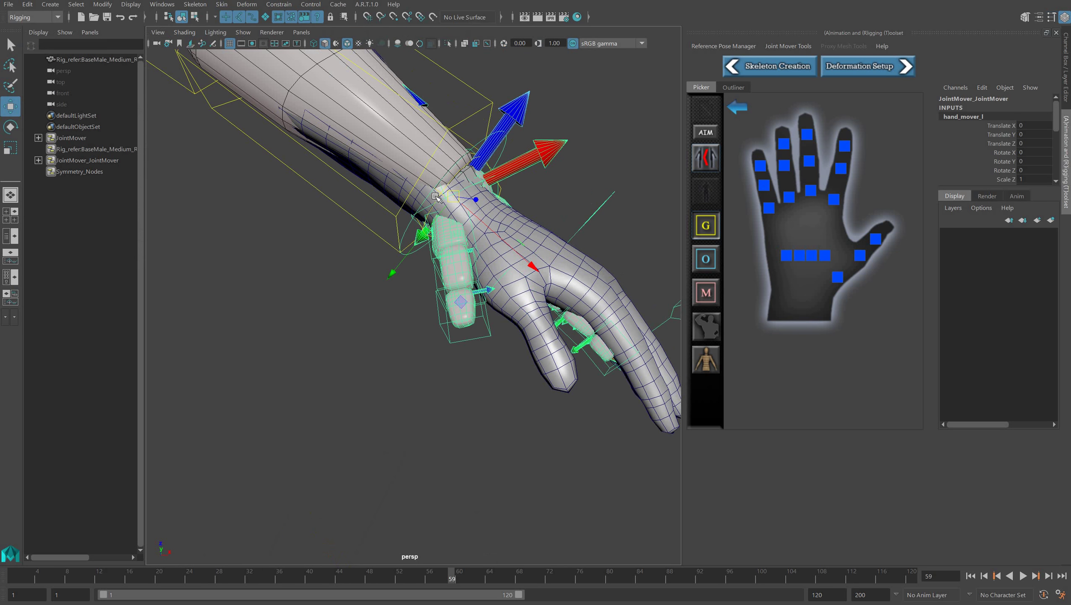
pyautogui.keyDown('alt'); pyautogui.moveTo(418, 204); pyautogui.dragTo(425, 236); pyautogui.keyUp('alt')
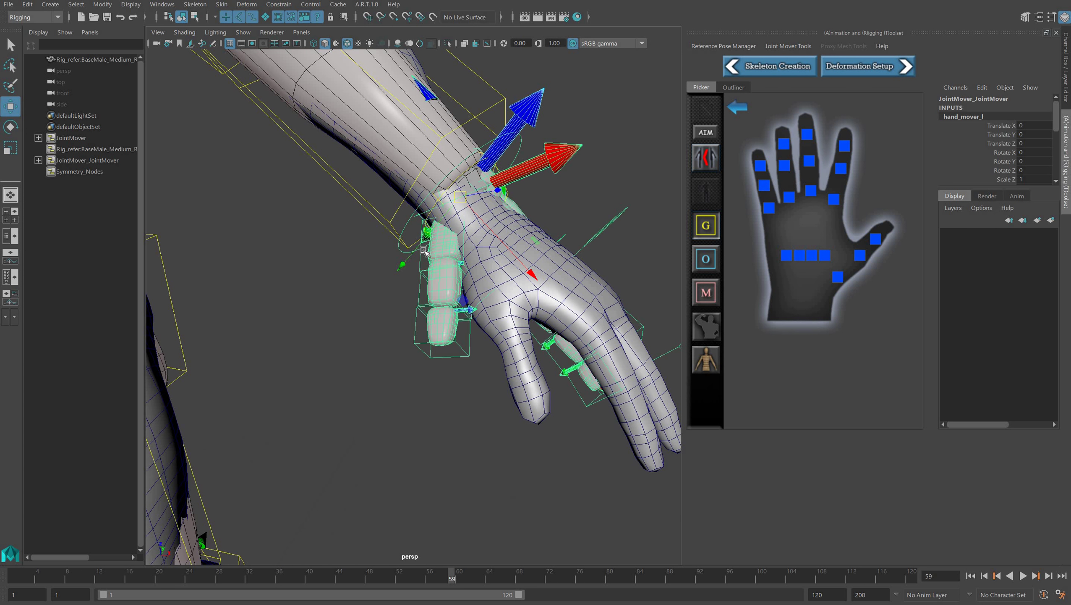
# Move the left hand mover along its local X axis to about 1.82.
pyautogui.moveTo(532, 273); pyautogui.dragTo(481, 315)
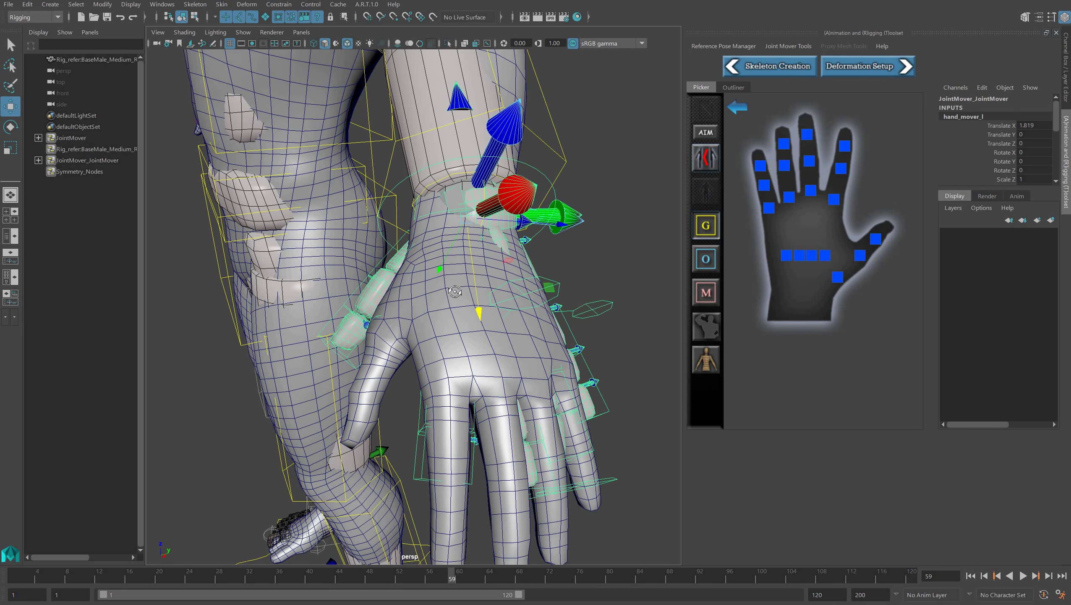
pyautogui.moveTo(430, 285)
pyautogui.keyDown('alt'); pyautogui.mouseDown()
pyautogui.moveTo(416, 264)
pyautogui.moveTo(510, 283)
pyautogui.moveTo(432, 266)
pyautogui.mouseUp(); pyautogui.keyUp('alt')
# Move the first left thumb mover toward the mesh thumb, to about 5.47 in Translate X and 4.71 in Translate Z.
pyautogui.click(468, 248)
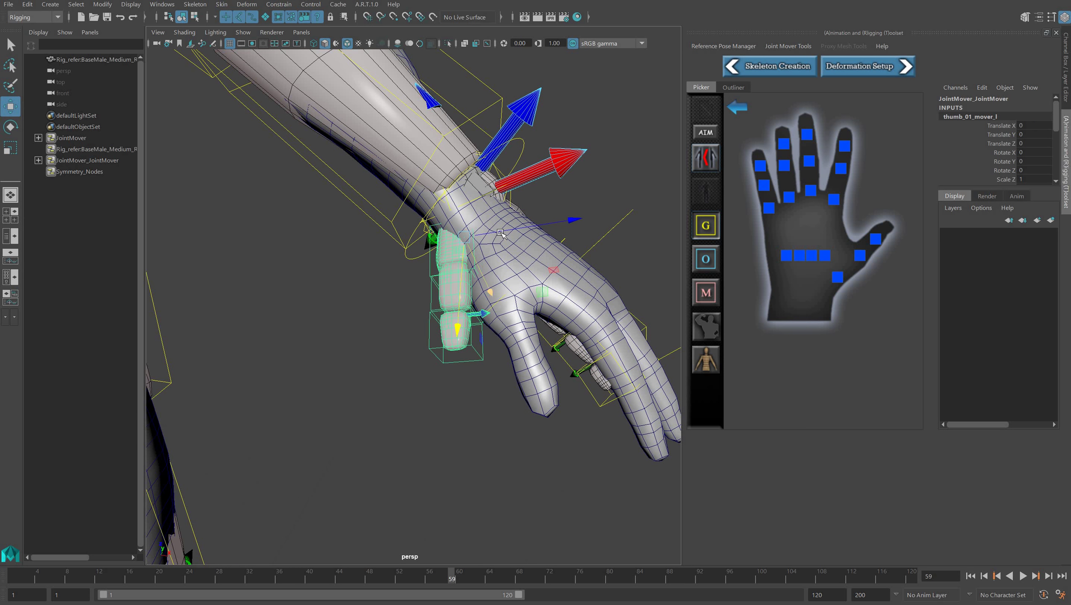
pyautogui.moveTo(470, 254); pyautogui.dragTo(511, 304, button='middle')
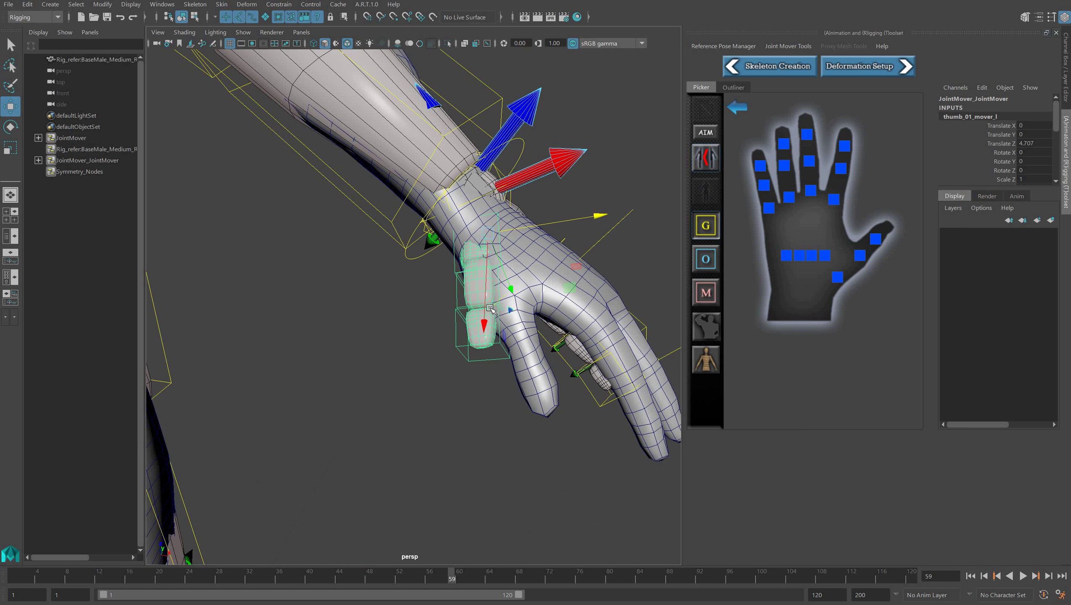
pyautogui.click(477, 336)
pyautogui.click(485, 307)
pyautogui.moveTo(484, 332); pyautogui.dragTo(483, 356)
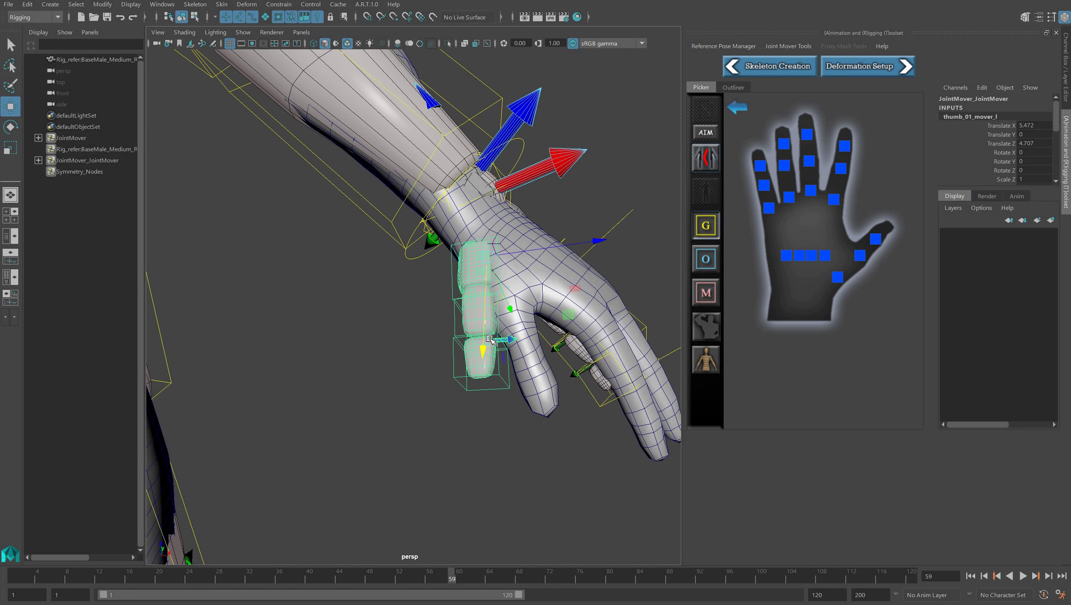
# Rotate the first left thumb mover about its Y axis only, to about -22 degrees, to follow the thumb's direction.
pyautogui.scroll(5, 484, 339)
pyautogui.scroll(-8, 484, 340)
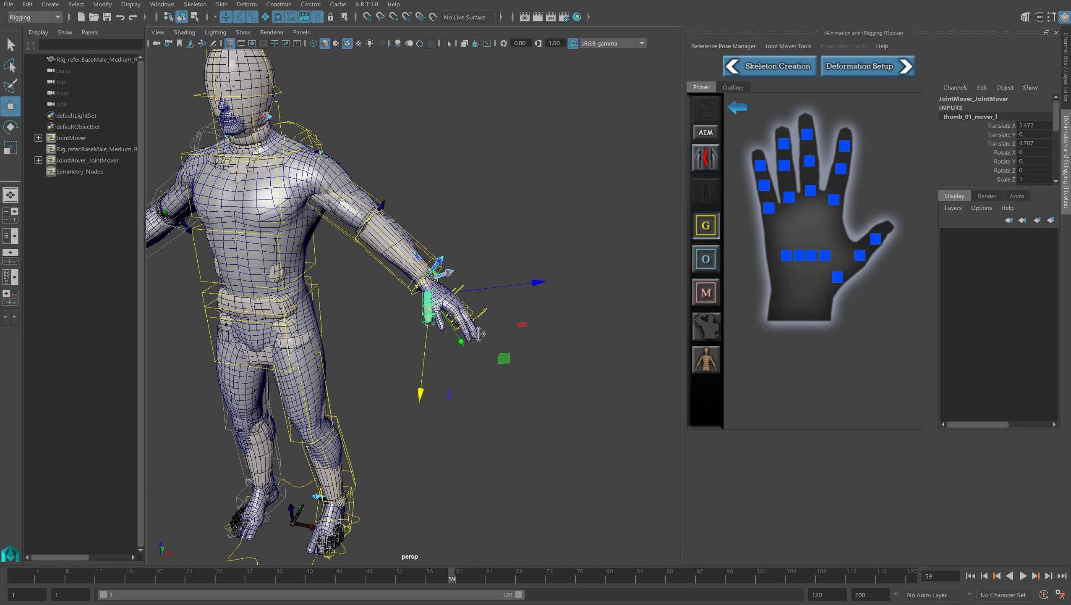
pyautogui.moveTo(479, 334)
pyautogui.keyDown('alt'); pyautogui.mouseDown(button='middle')
pyautogui.moveTo(596, 329)
pyautogui.moveTo(473, 330)
pyautogui.mouseUp(button='middle'); pyautogui.keyUp('alt')
pyautogui.scroll(6, 473, 330)
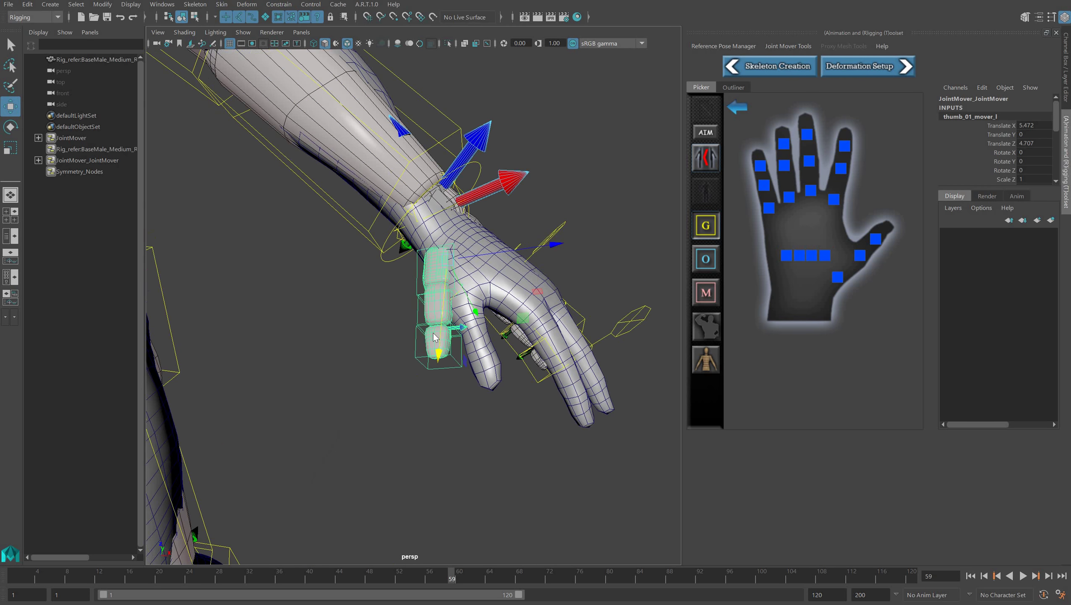
pyautogui.press('super')
pyautogui.press('super')
pyautogui.press('e')
pyautogui.moveTo(540, 300); pyautogui.dragTo(524, 316)
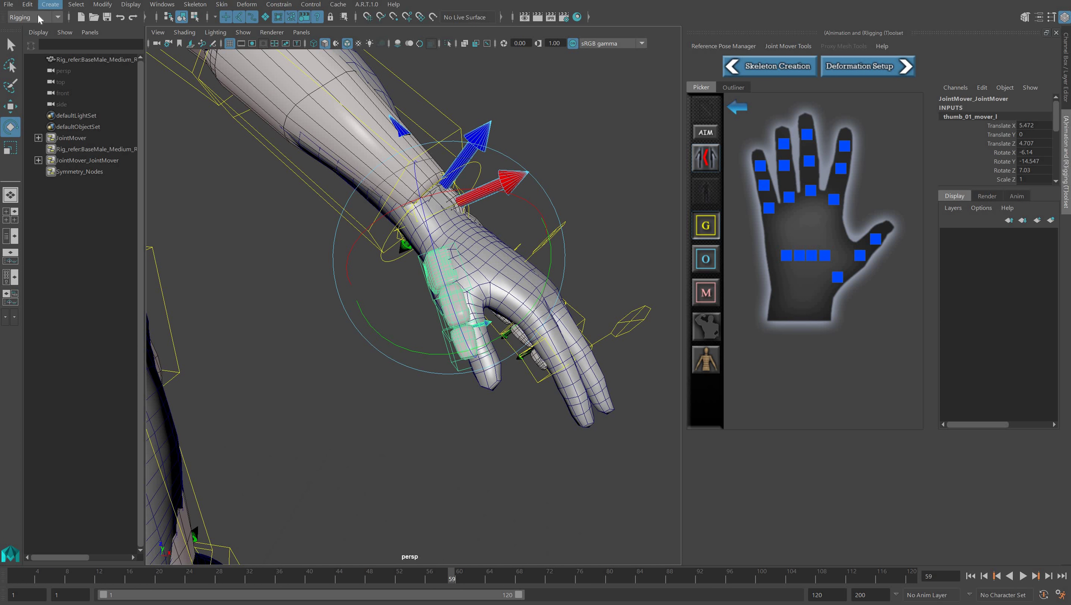
pyautogui.click(28, 5)
pyautogui.click(42, 25)
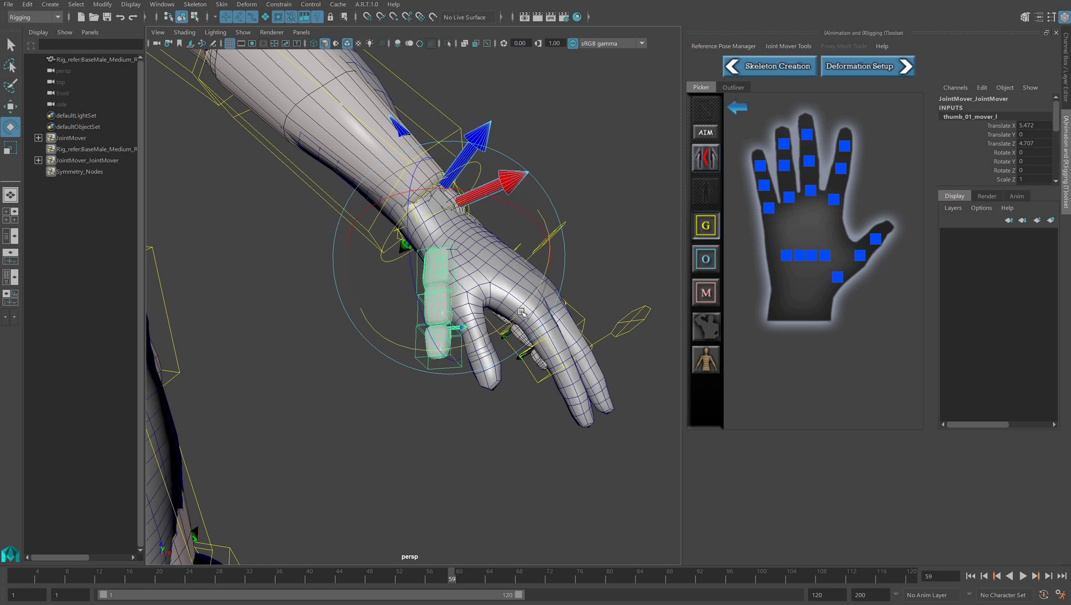
pyautogui.moveTo(521, 312); pyautogui.dragTo(534, 300)
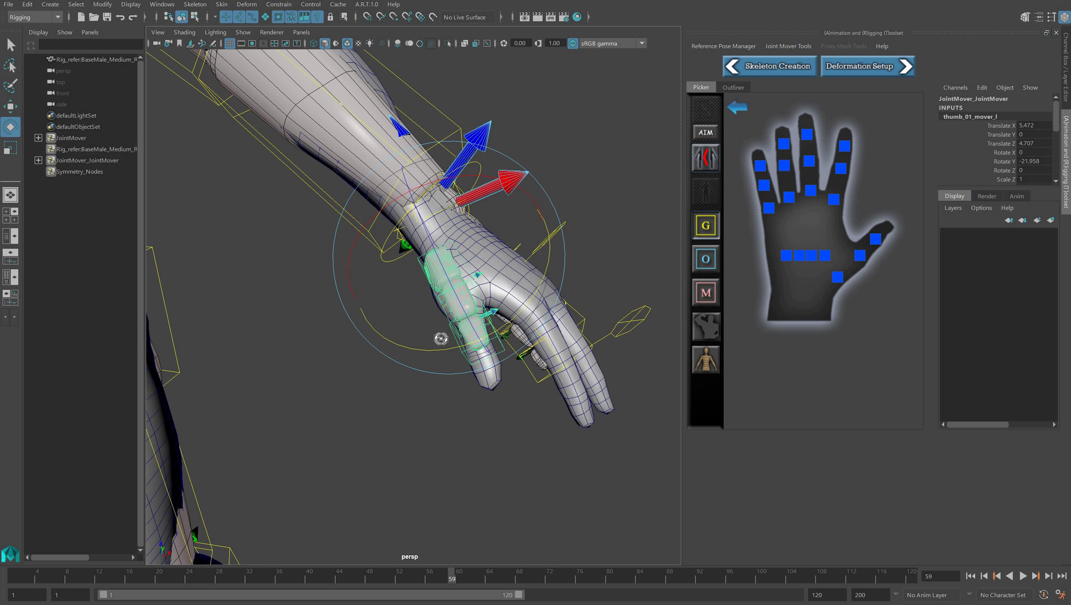
# Move the first left thumb mover along its Y axis to about 2.88, bringing the thumb segments into the mesh.
pyautogui.keyDown('alt'); pyautogui.moveTo(441, 338); pyautogui.dragTo(501, 315); pyautogui.keyUp('alt')
pyautogui.keyDown('alt'); pyautogui.moveTo(501, 315); pyautogui.dragTo(457, 316, button='right'); pyautogui.keyUp('alt')
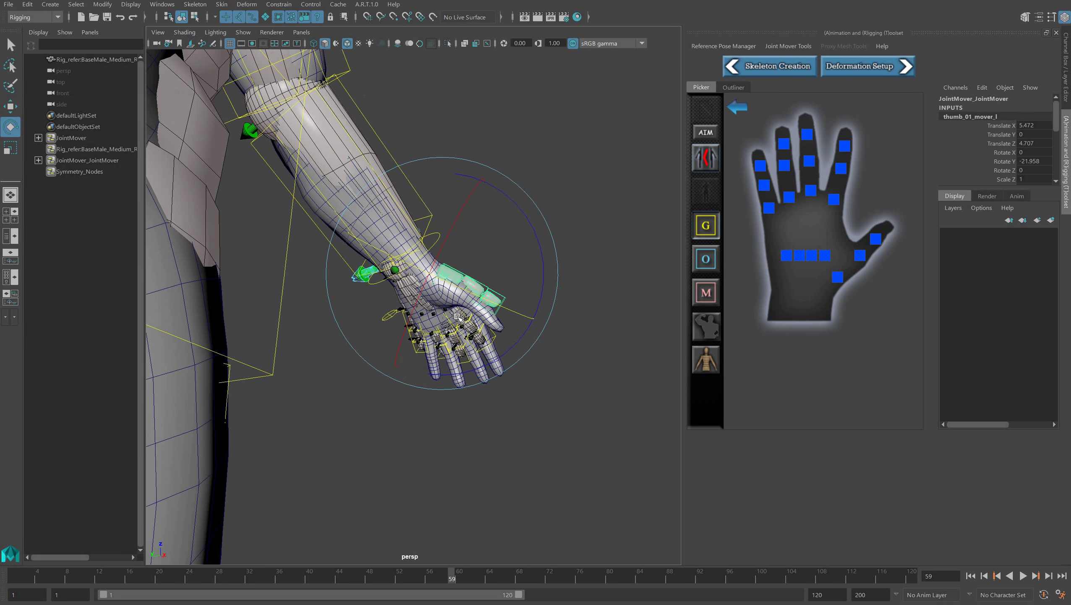
pyautogui.keyDown('alt'); pyautogui.moveTo(360, 327); pyautogui.dragTo(428, 325, button='right'); pyautogui.keyUp('alt')
pyautogui.keyDown('alt'); pyautogui.moveTo(393, 356); pyautogui.dragTo(335, 397, button='middle'); pyautogui.keyUp('alt')
pyautogui.keyDown('alt'); pyautogui.moveTo(401, 310); pyautogui.dragTo(406, 337); pyautogui.keyUp('alt')
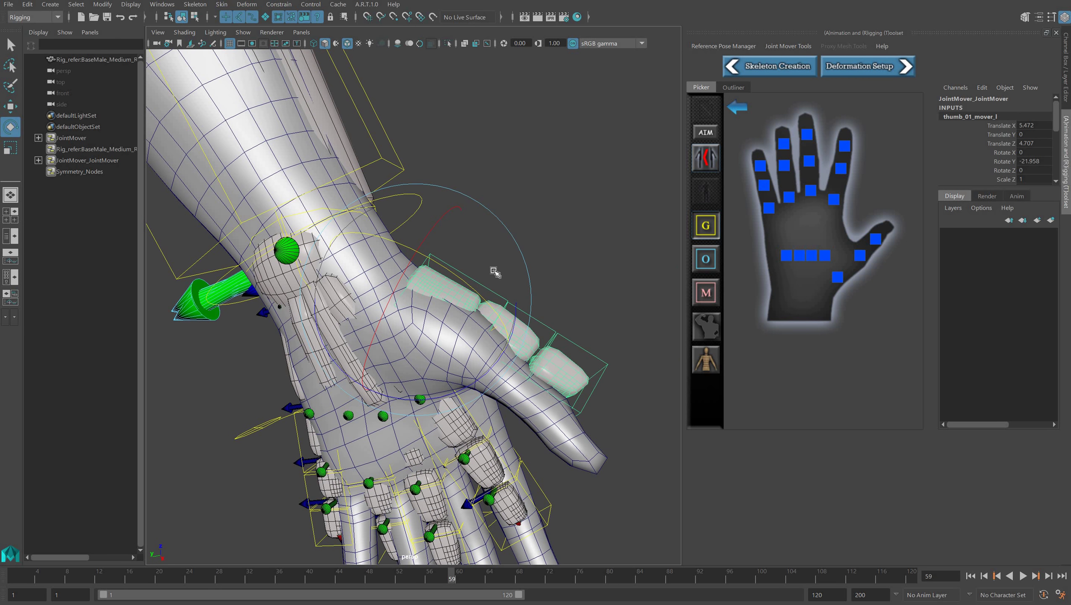
pyautogui.press('w')
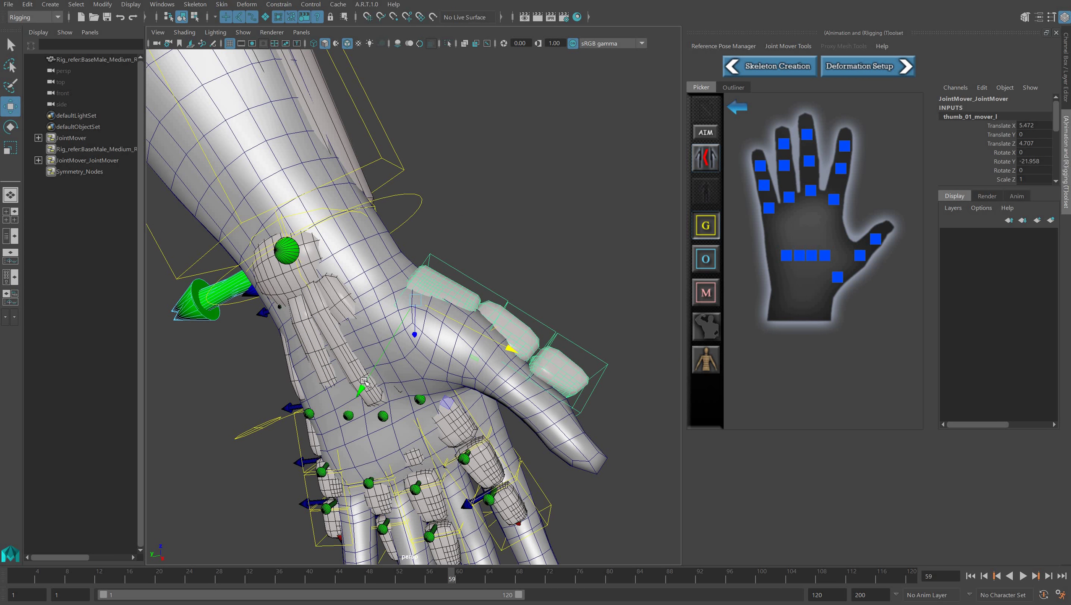
pyautogui.click(426, 272)
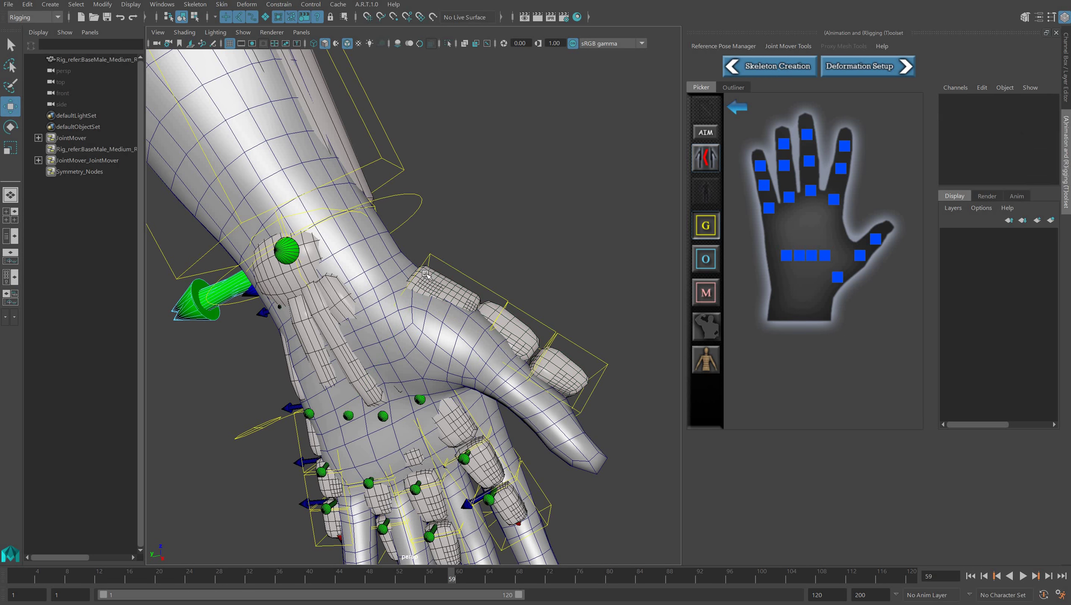
pyautogui.click(448, 259)
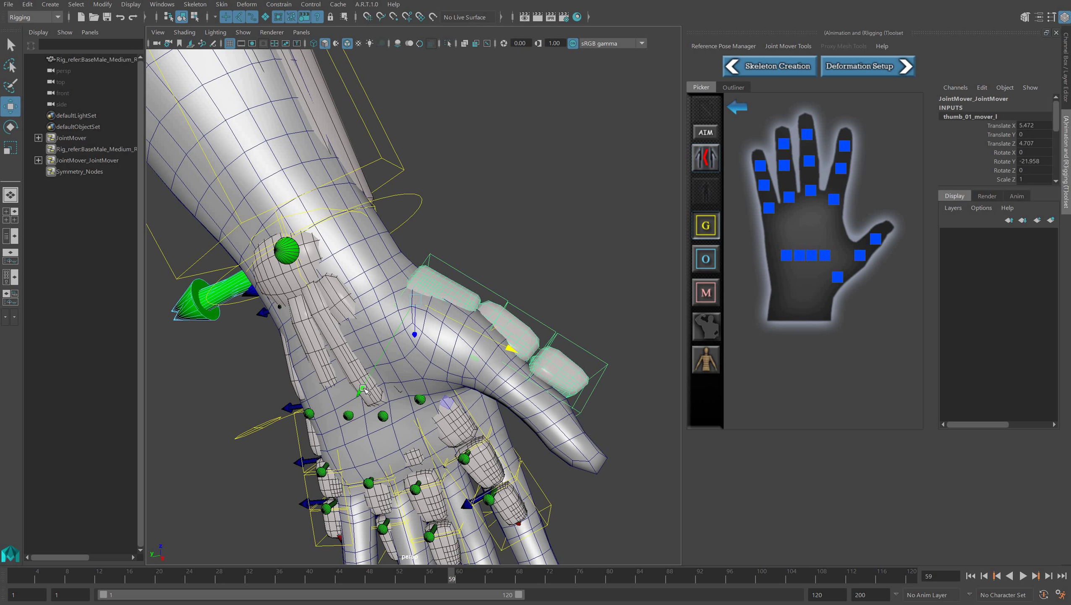
pyautogui.moveTo(360, 390); pyautogui.dragTo(346, 405)
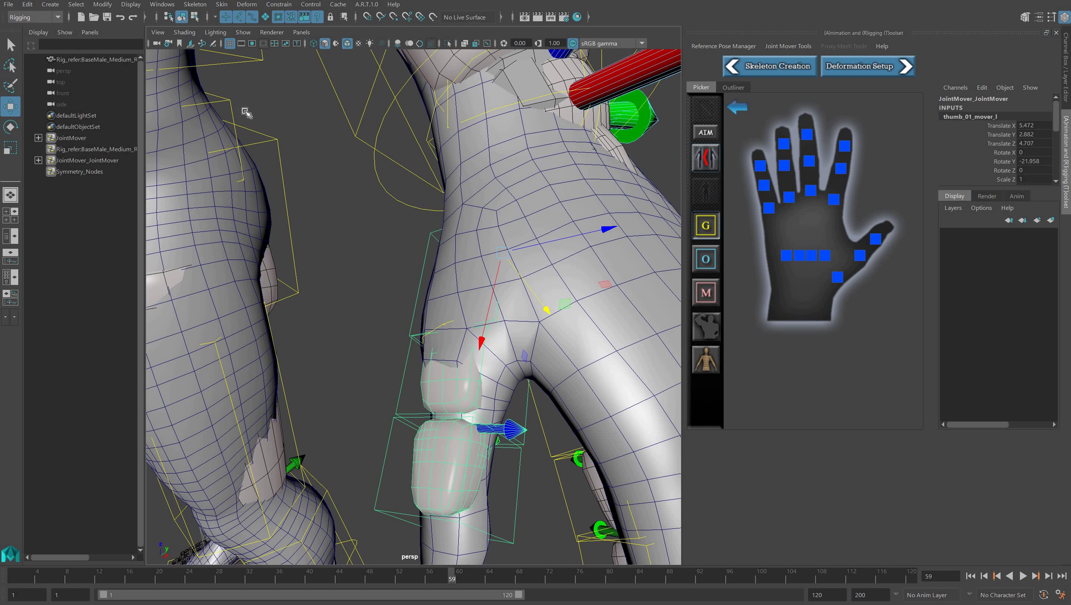
# Turn off Wireframe on Shaded in the perspective view and switch the keyboard input language.
pyautogui.click(192, 34)
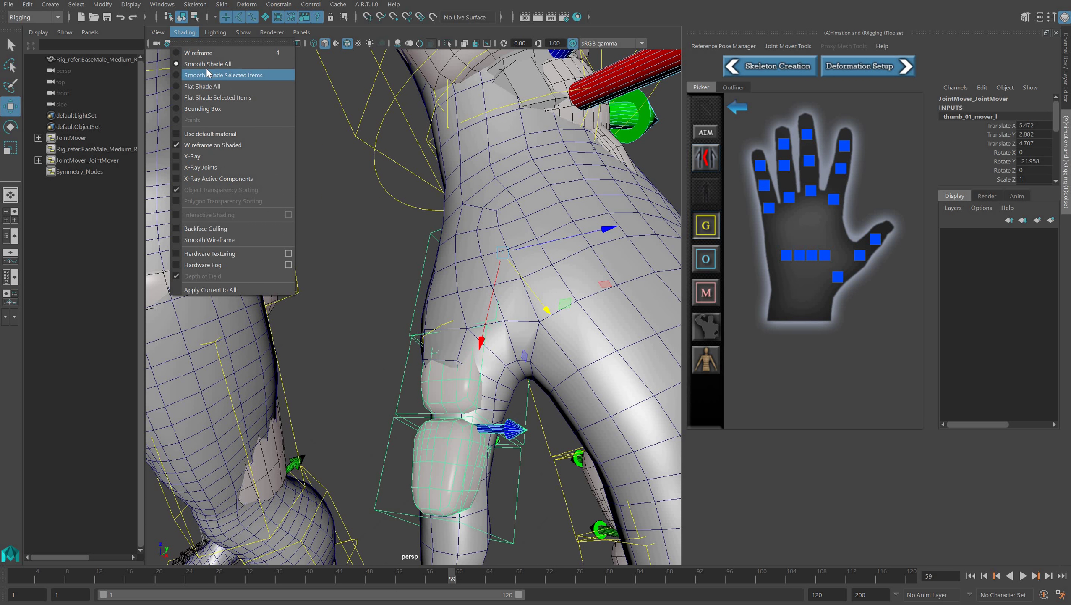
pyautogui.click(199, 145)
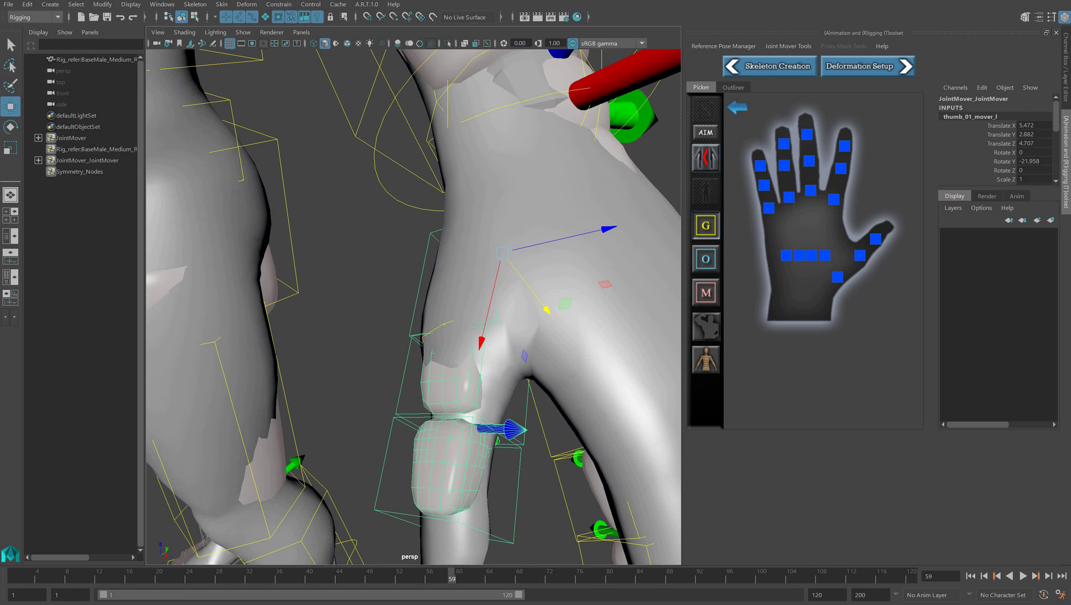
pyautogui.press('super+space')
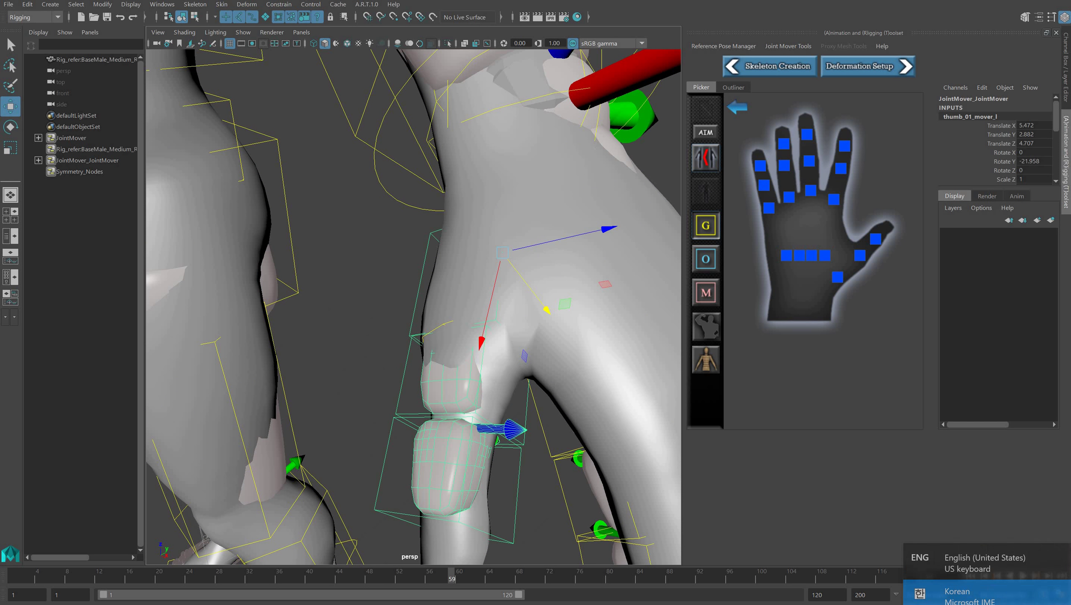
pyautogui.press('super+space')
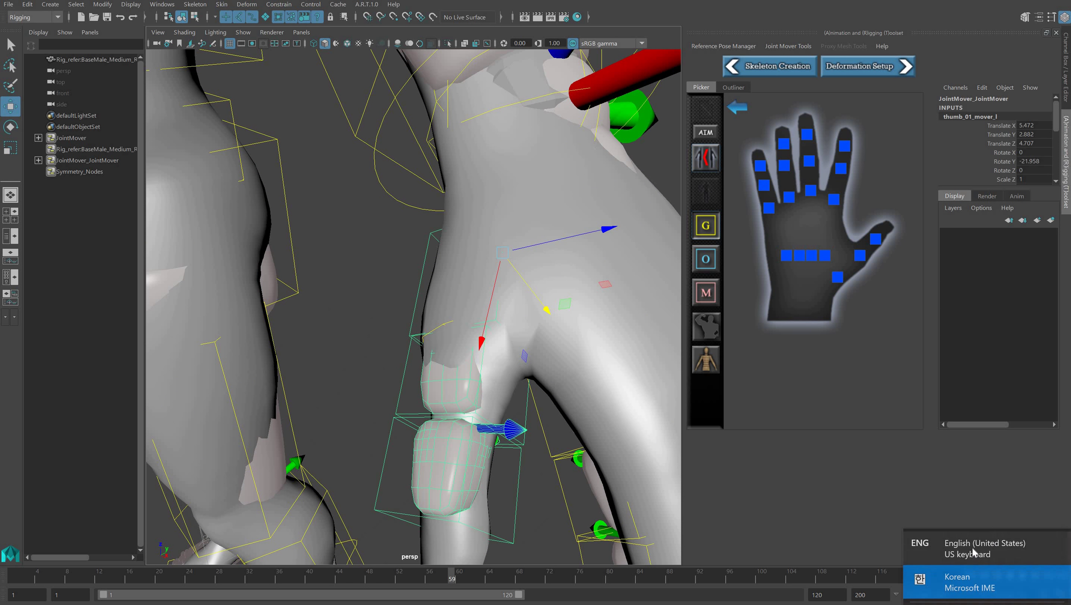
# Move the second left thumb mover to about 2.67 and the third to about 1.36 along their X axes.
pyautogui.keyDown('alt'); pyautogui.moveTo(526, 328); pyautogui.dragTo(524, 324, button='middle'); pyautogui.keyUp('alt')
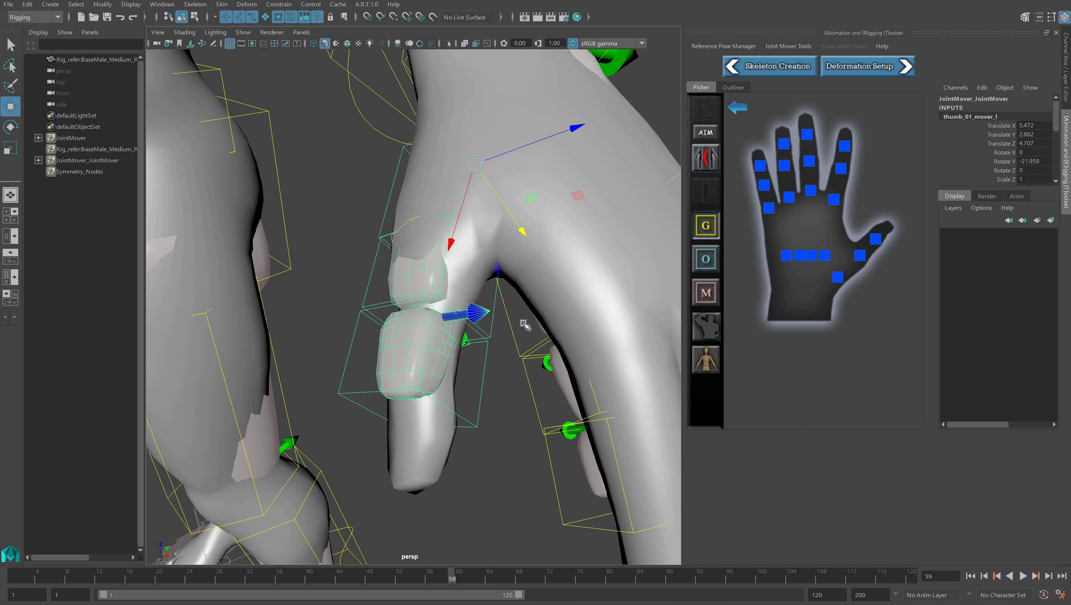
pyautogui.press('4')
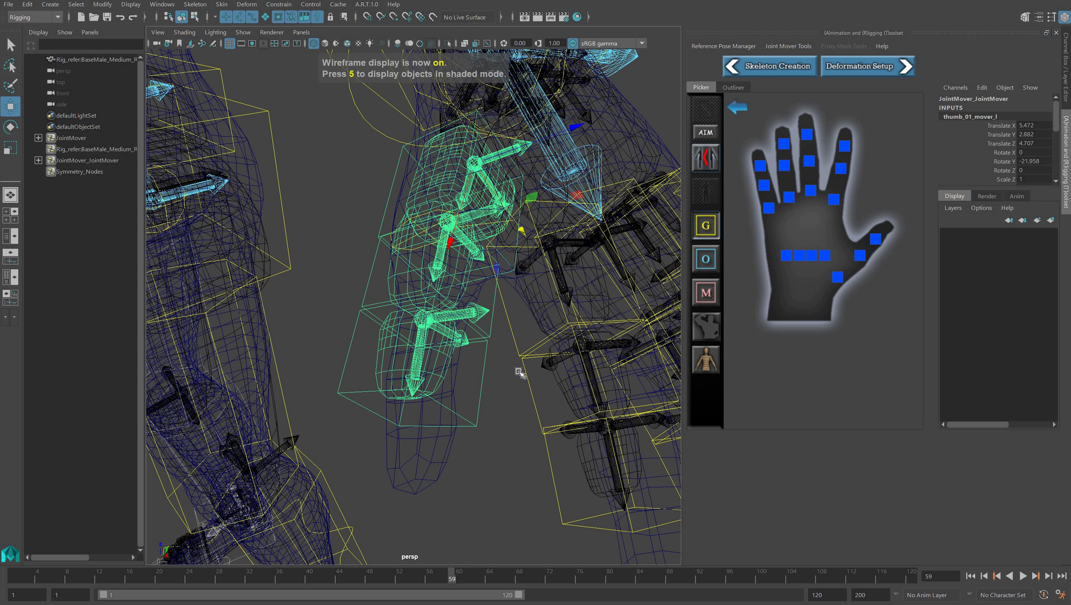
pyautogui.keyDown('alt'); pyautogui.moveTo(526, 365); pyautogui.dragTo(586, 259); pyautogui.keyUp('alt')
pyautogui.click(595, 214)
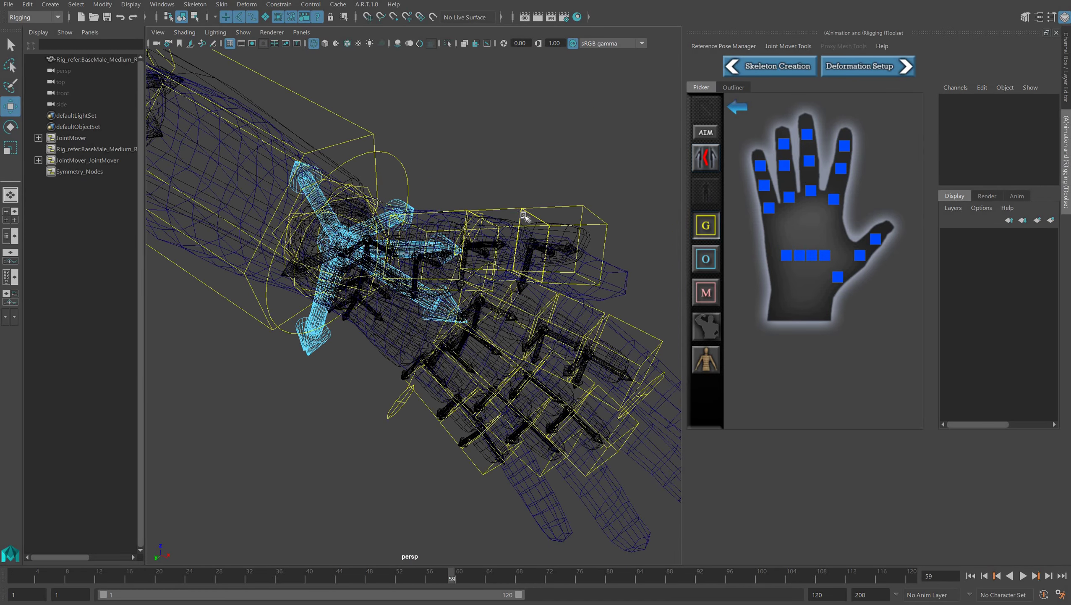
pyautogui.click(510, 213)
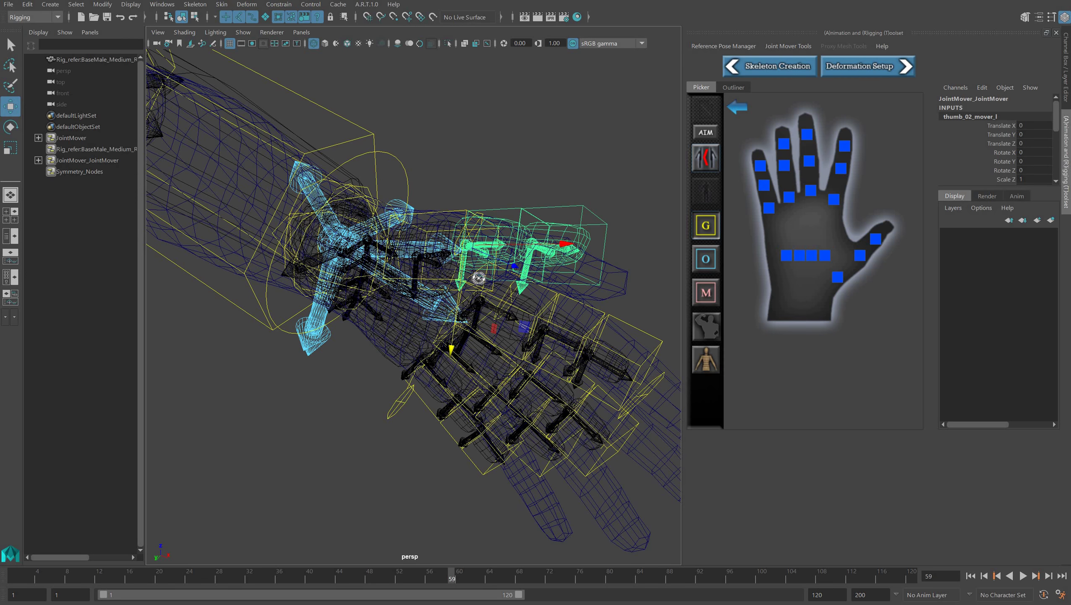
pyautogui.press('f')
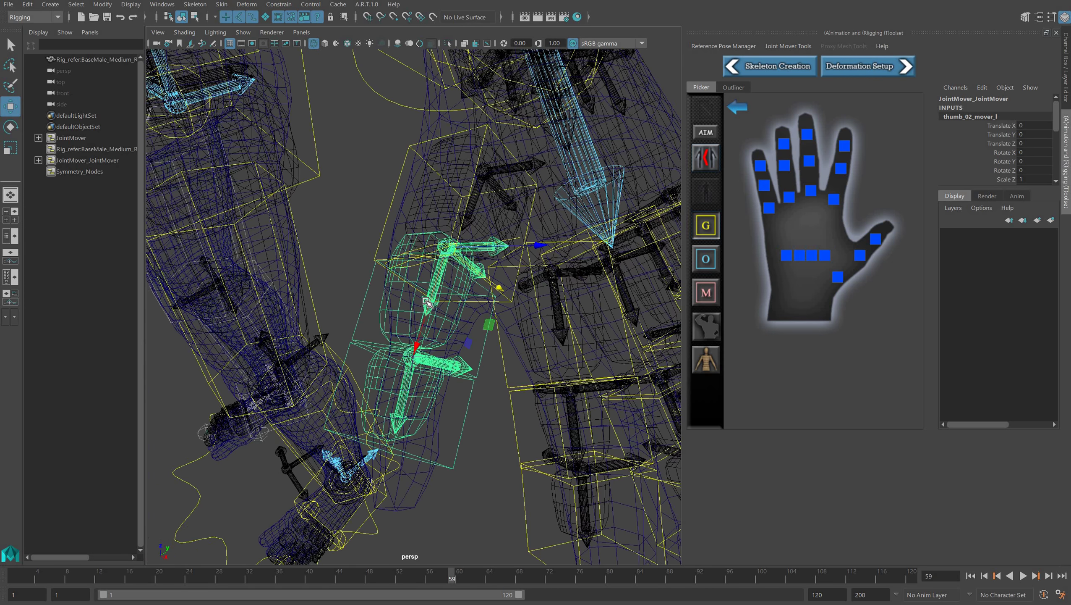
pyautogui.press('4')
pyautogui.press('5')
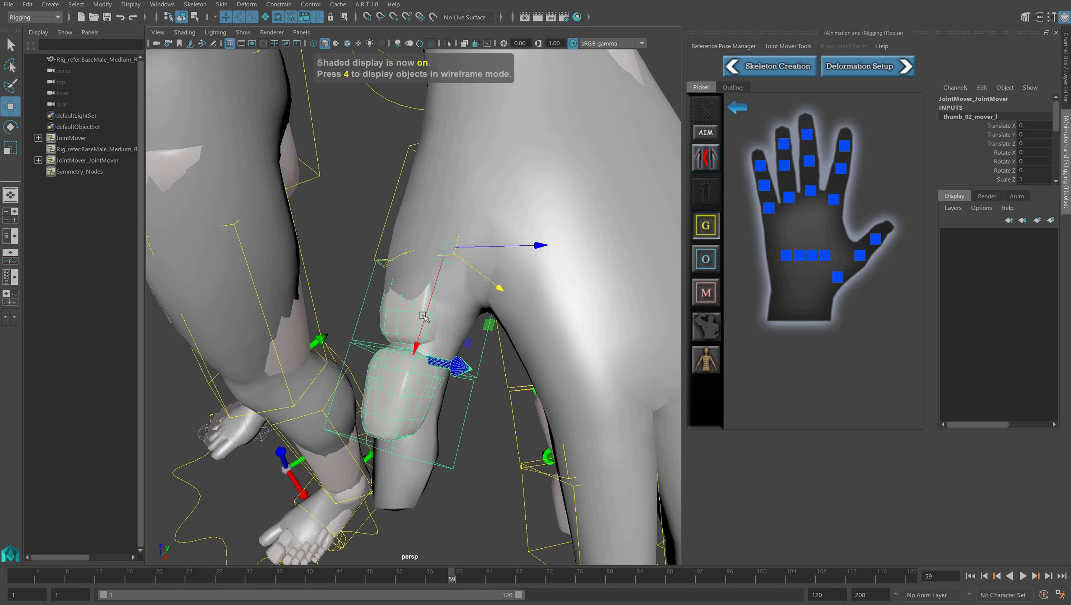
pyautogui.moveTo(423, 315); pyautogui.dragTo(424, 397)
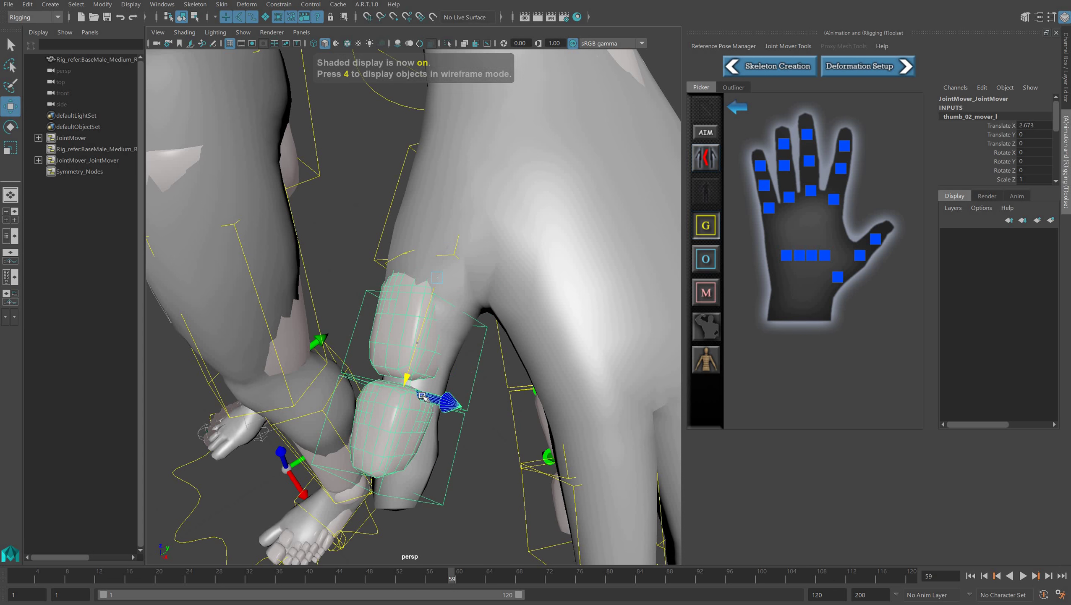
pyautogui.click(386, 482)
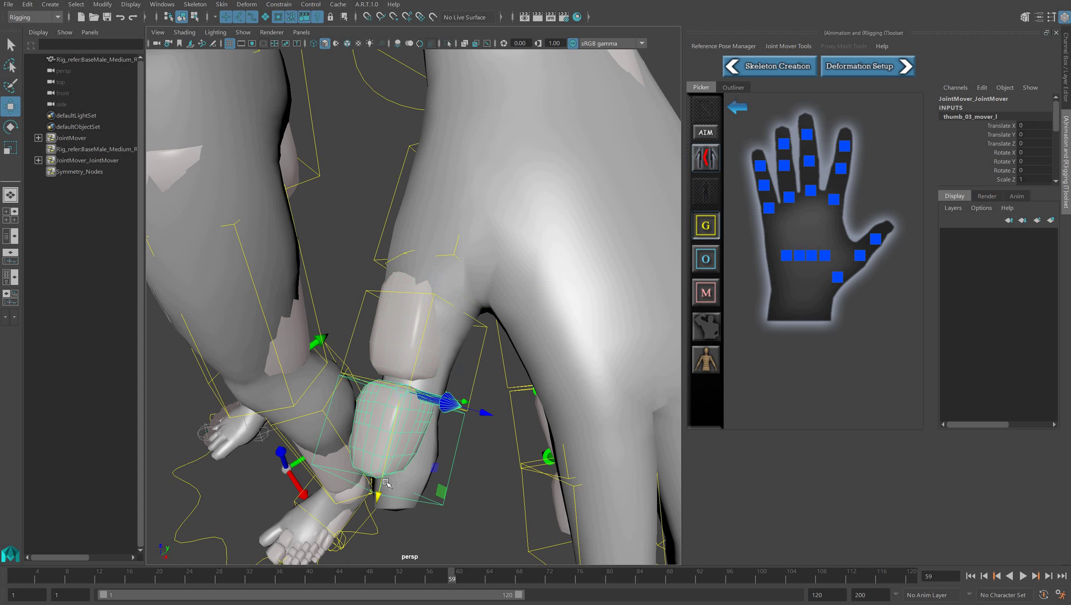
pyautogui.moveTo(381, 490); pyautogui.dragTo(375, 257)
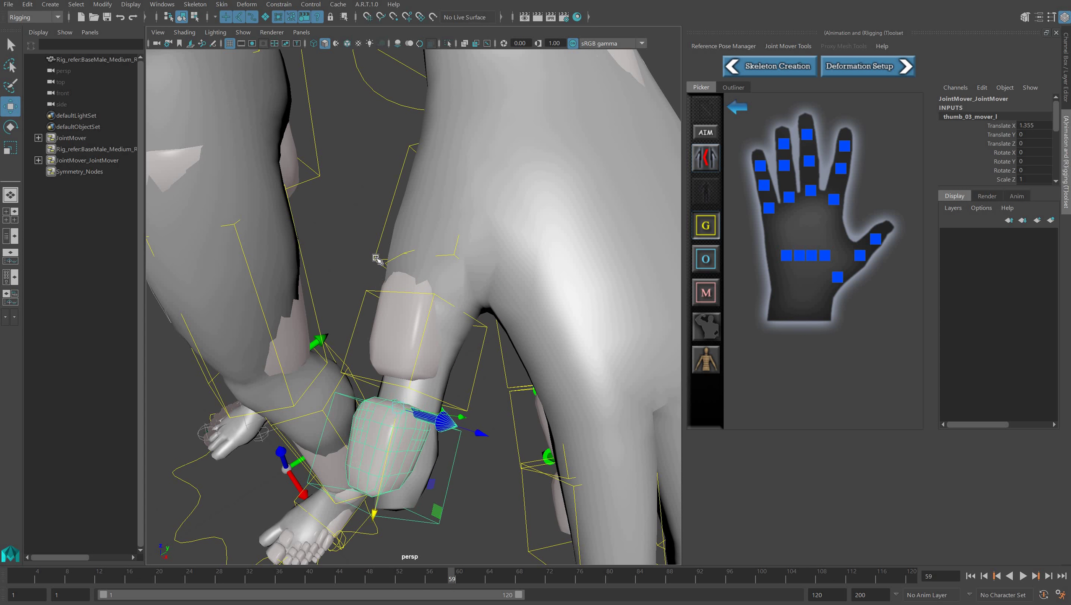
# Rotate the first left thumb mover to about -2.5, -20.4 and 6.2 degrees in X, Y and Z, aligning the segments with the mesh thumb.
pyautogui.click(375, 257)
pyautogui.press('e')
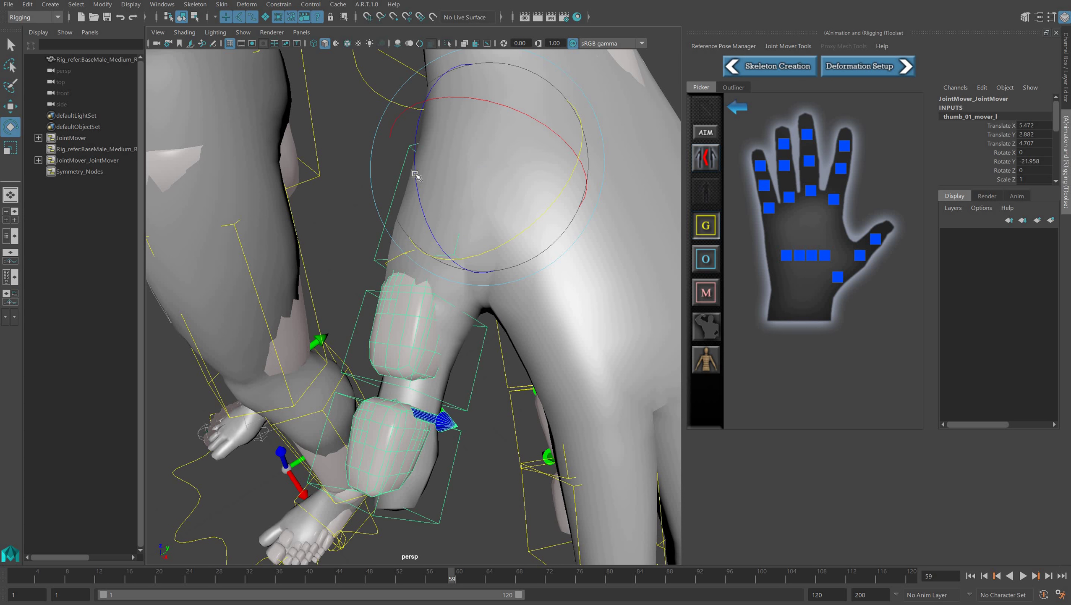
pyautogui.moveTo(414, 174); pyautogui.dragTo(422, 216)
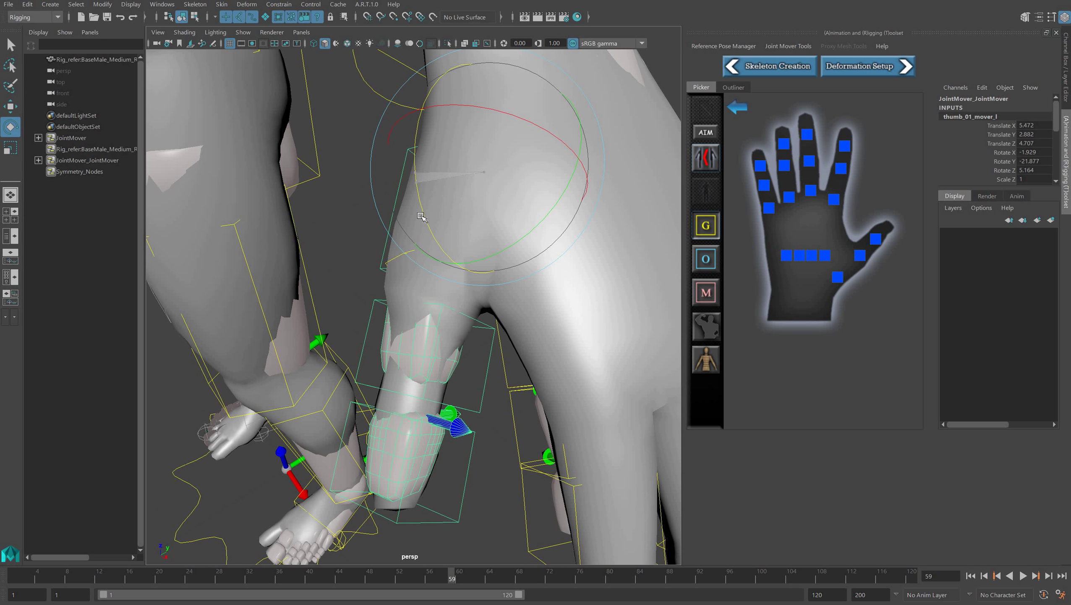
pyautogui.keyDown('alt'); pyautogui.moveTo(485, 312); pyautogui.dragTo(532, 179); pyautogui.keyUp('alt')
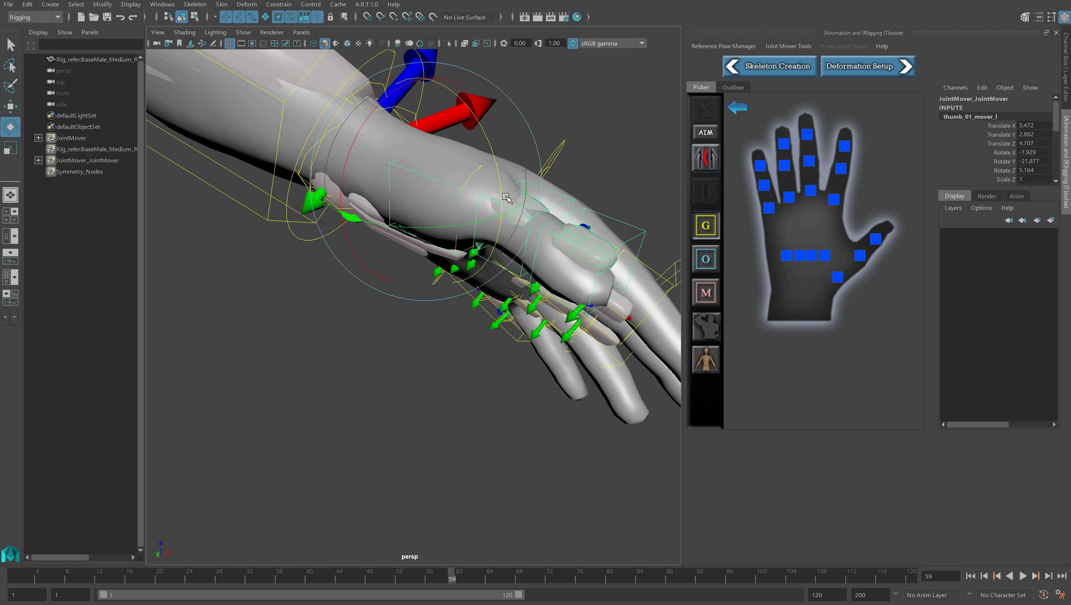
pyautogui.moveTo(503, 212); pyautogui.dragTo(499, 171)
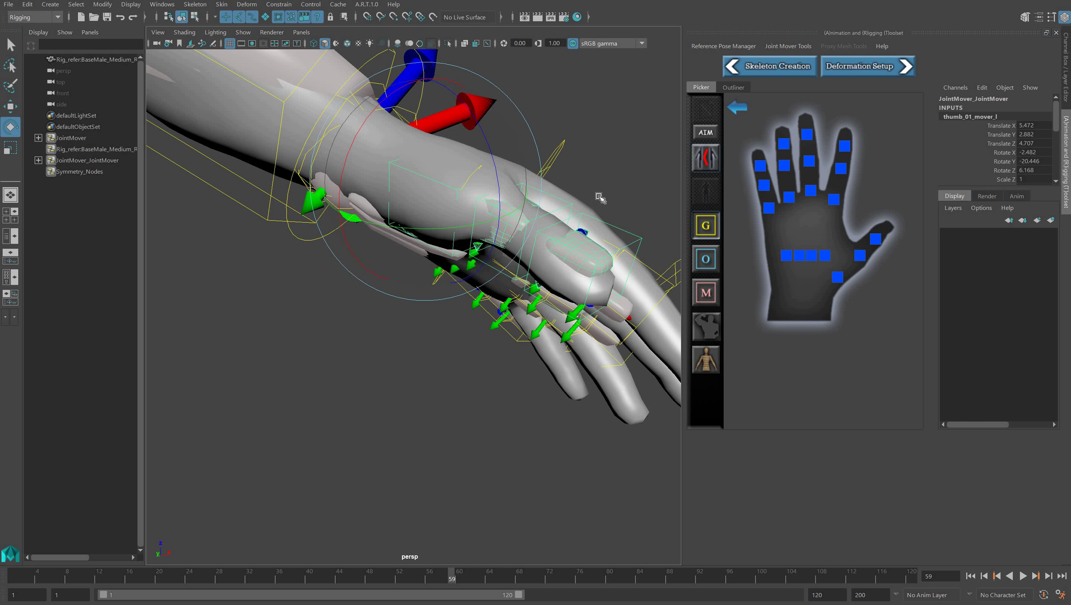
# Rotate the second left thumb mover about its Z axis to about 4.8 degrees and check the fit from the palm side.
pyautogui.click(565, 210)
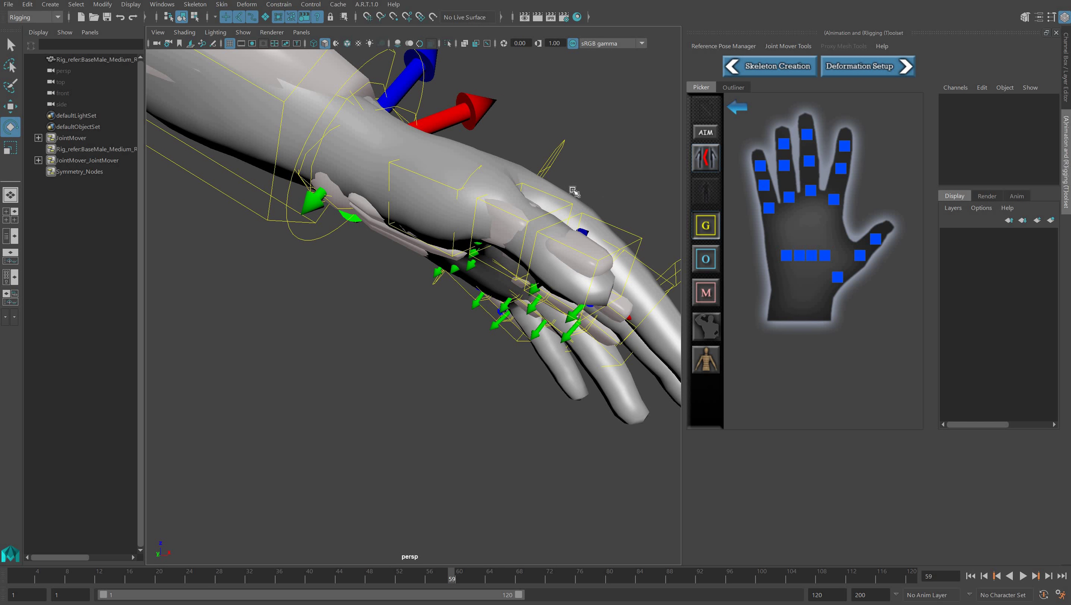
pyautogui.click(573, 191)
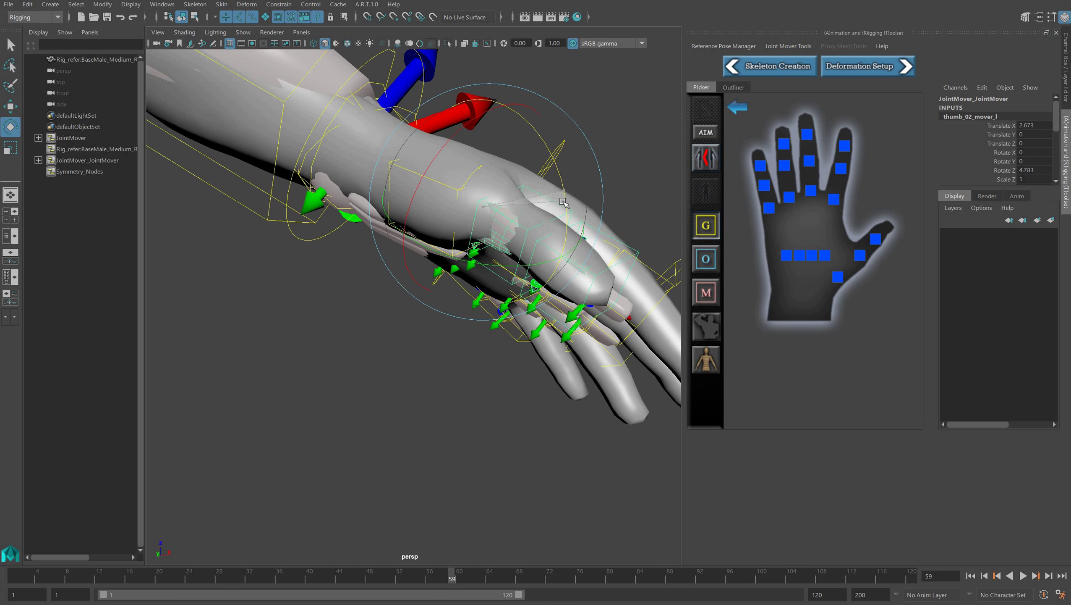
pyautogui.keyDown('alt'); pyautogui.moveTo(516, 295); pyautogui.dragTo(641, 191); pyautogui.keyUp('alt')
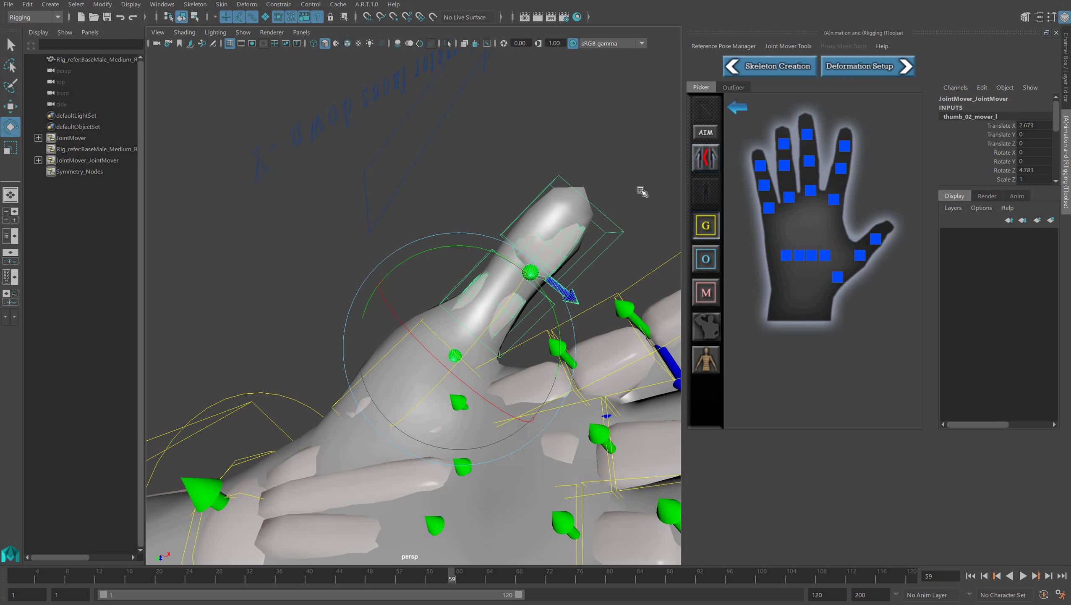
# Fine-tune the first left thumb mover's Y rotation to about -20 degrees to fit the mesh thumb.
pyautogui.click(423, 322)
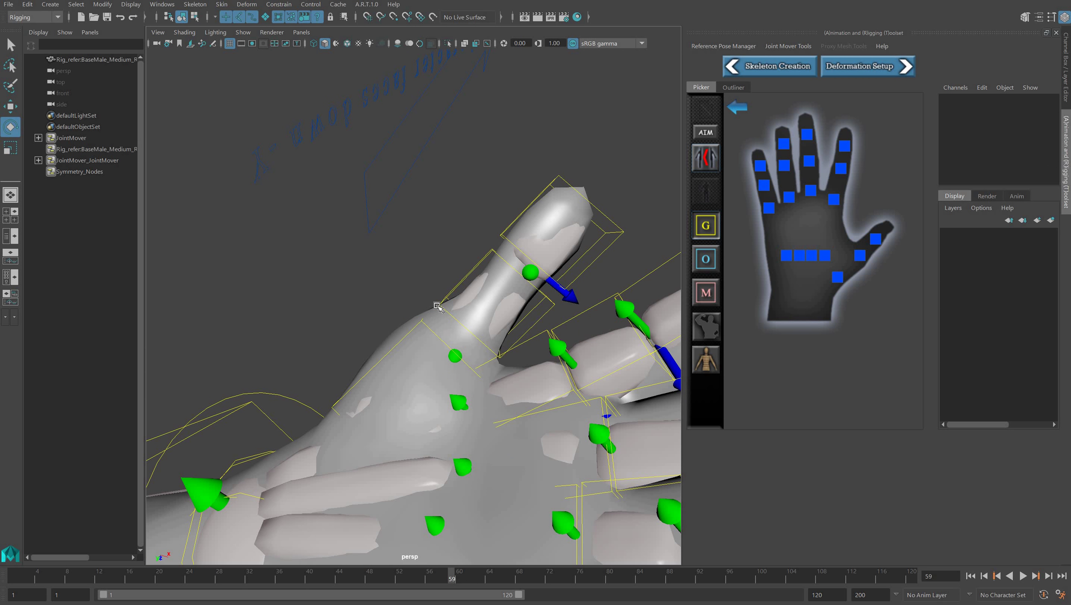
pyautogui.click(437, 306)
pyautogui.click(421, 322)
pyautogui.click(431, 324)
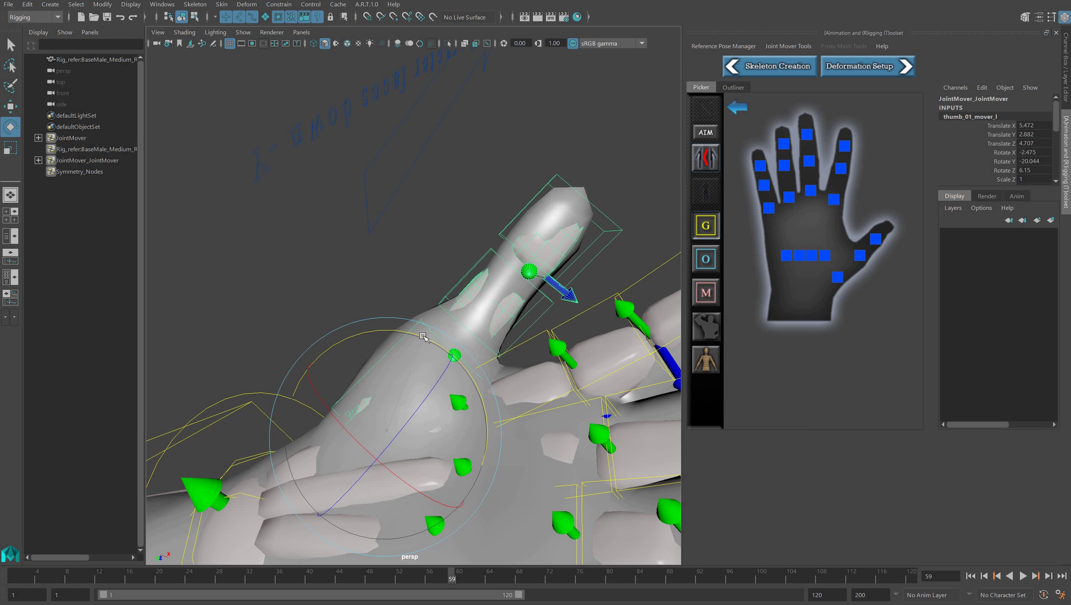
# Move the first left index mover to about 8.9 in X and -4.3 in Y, toward the mesh's index knuckle.
pyautogui.click(534, 342)
pyautogui.keyDown('alt'); pyautogui.moveTo(430, 415); pyautogui.dragTo(560, 435); pyautogui.keyUp('alt')
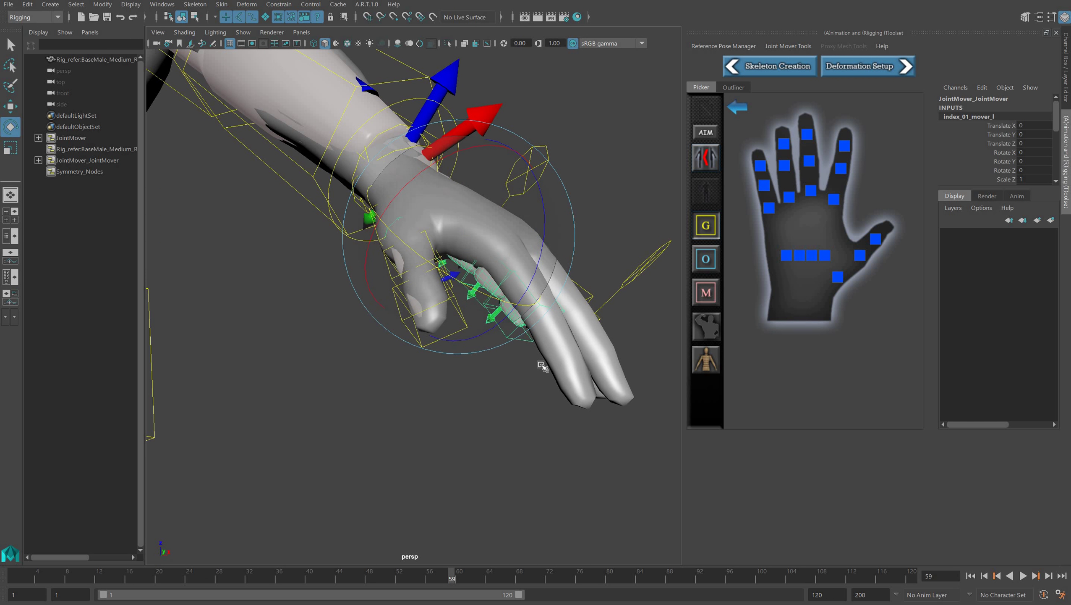
pyautogui.press('w')
pyautogui.moveTo(524, 345); pyautogui.dragTo(558, 390, button='middle')
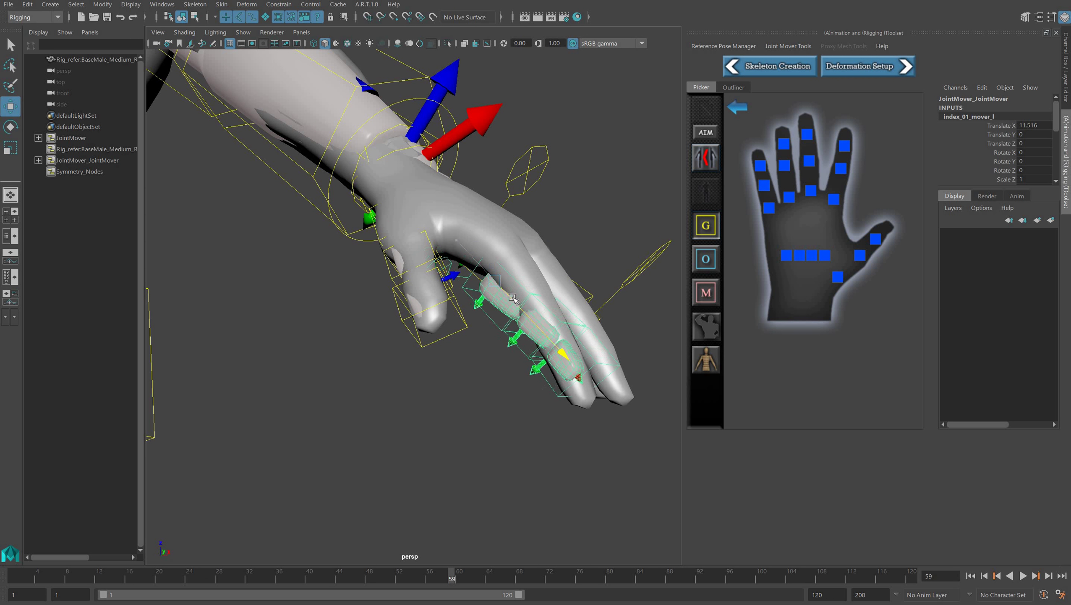
pyautogui.moveTo(467, 318); pyautogui.dragTo(564, 316, button='middle')
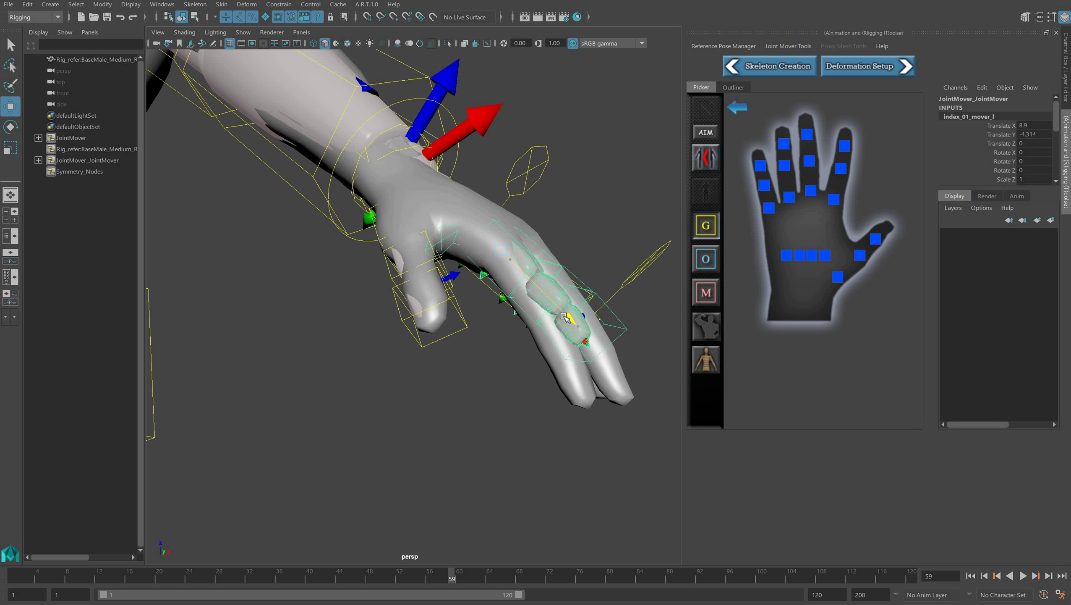
# Rotate the first left index mover to about -0.2, -3.9 and 11.5 degrees in X, Y and Z along the index finger.
pyautogui.press('e')
pyautogui.moveTo(595, 245); pyautogui.dragTo(474, 399)
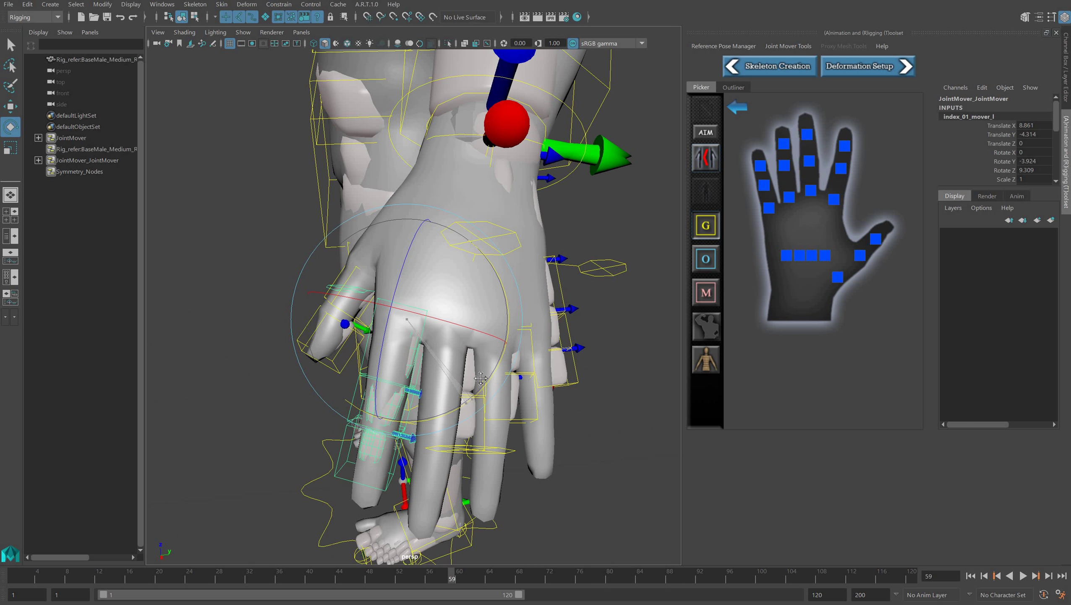
pyautogui.moveTo(518, 281)
pyautogui.keyDown('alt'); pyautogui.mouseDown()
pyautogui.moveTo(577, 268)
pyautogui.moveTo(553, 366)
pyautogui.moveTo(615, 332)
pyautogui.moveTo(537, 232)
pyautogui.mouseUp(); pyautogui.keyUp('alt')
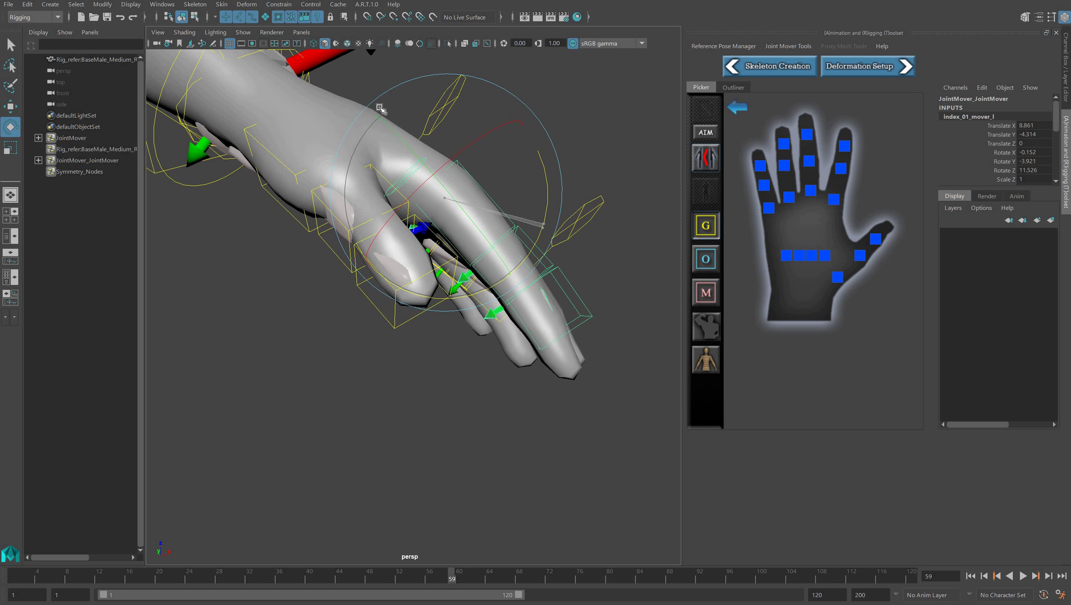
# Turn on Wireframe on Shaded in the perspective view to show the hand's edge loops.
pyautogui.click(187, 34)
pyautogui.click(212, 144)
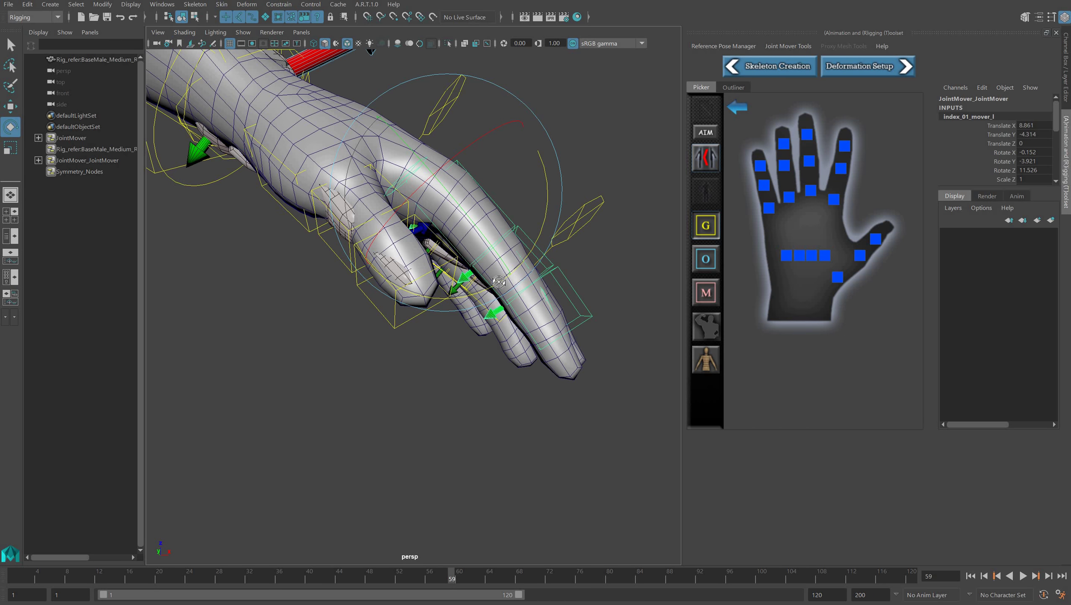
pyautogui.keyDown('alt'); pyautogui.moveTo(499, 282); pyautogui.dragTo(609, 167); pyautogui.keyUp('alt')
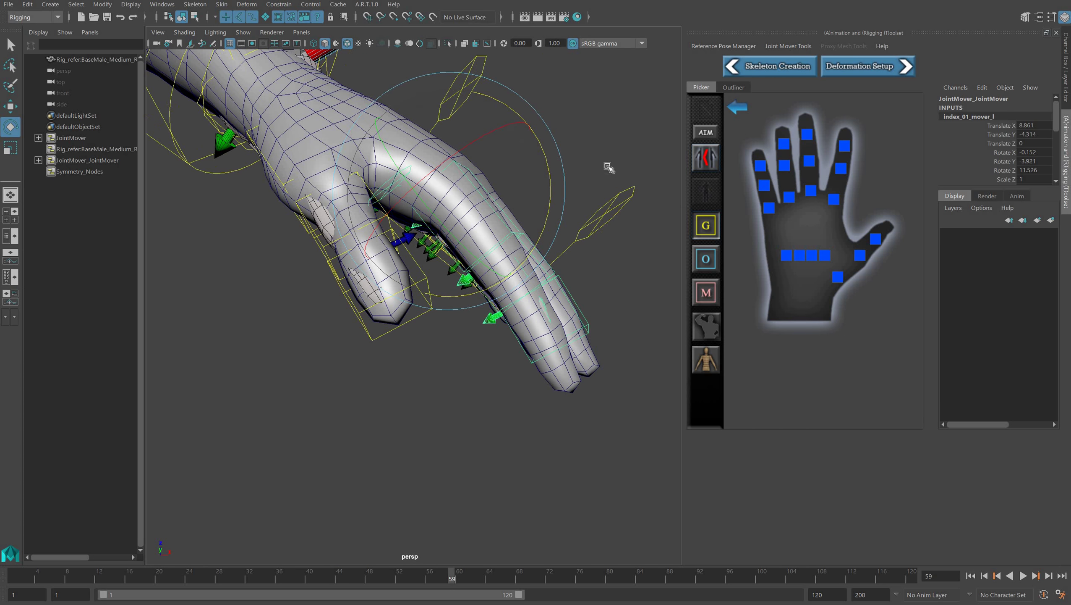
# Refine the first left index mover's rotation to about -0.5, -3.9 and 16.6 degrees in X, Y and Z, undoing the unwanted trial rotation.
pyautogui.click(546, 249)
pyautogui.click(529, 247)
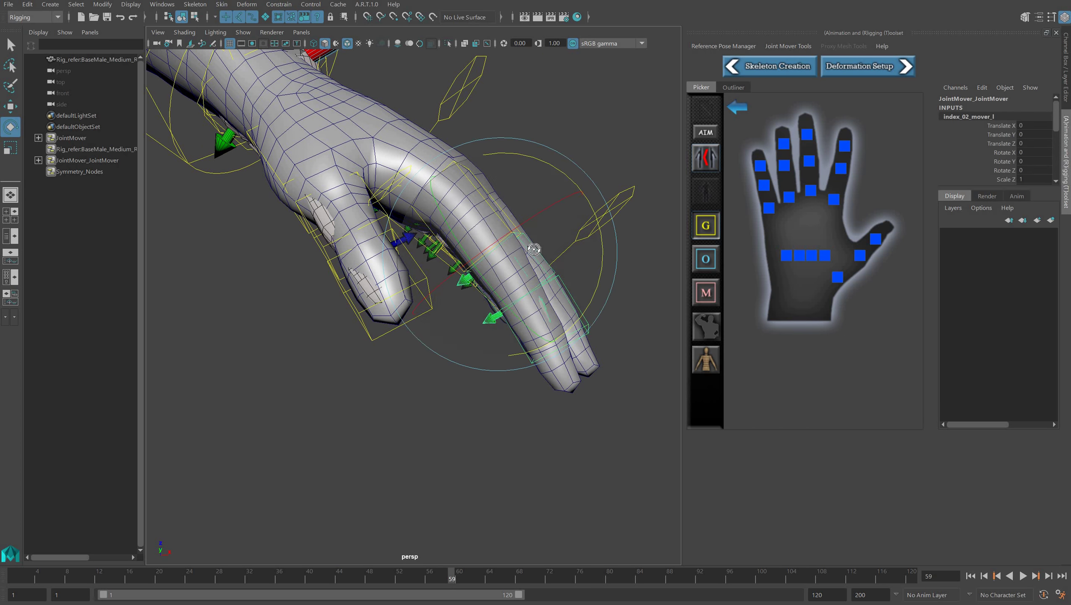
pyautogui.keyDown('alt'); pyautogui.moveTo(529, 248); pyautogui.dragTo(425, 249); pyautogui.keyUp('alt')
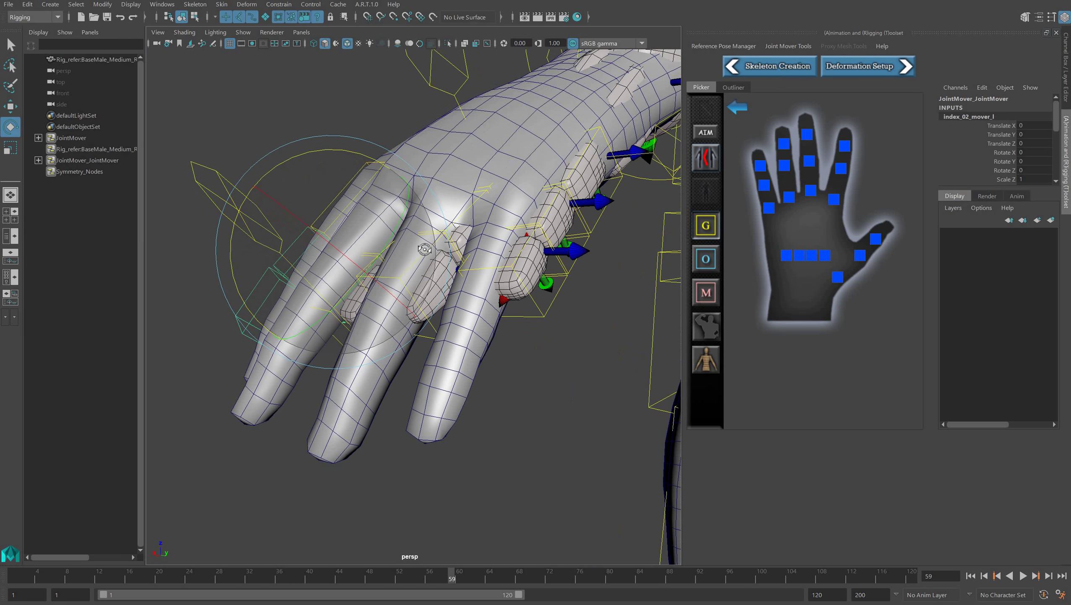
pyautogui.keyDown('alt'); pyautogui.moveTo(375, 195); pyautogui.dragTo(334, 132); pyautogui.keyUp('alt')
pyautogui.click(354, 179)
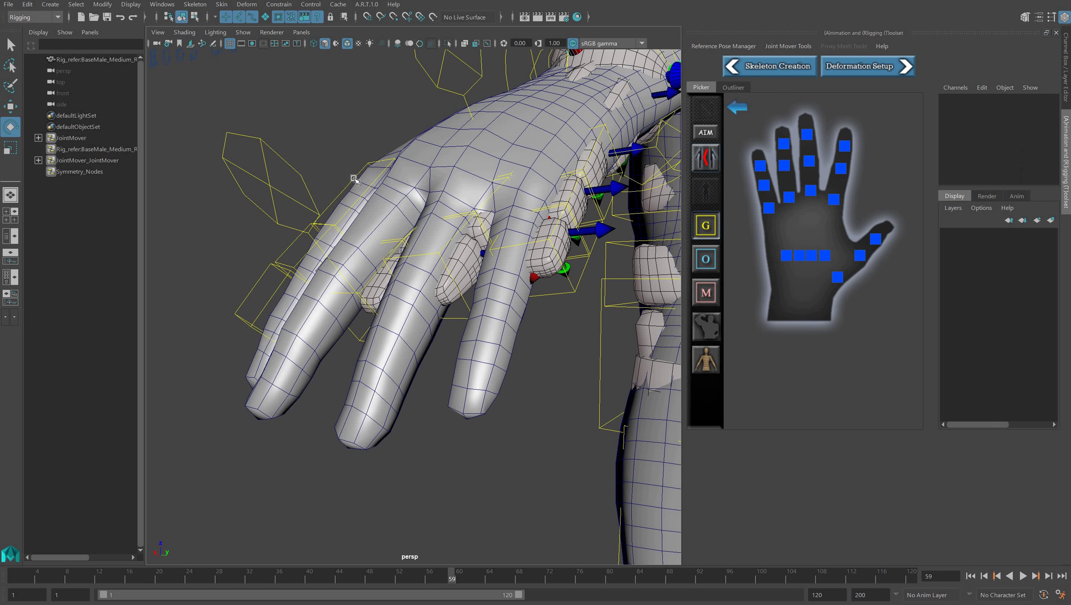
pyautogui.click(375, 188)
pyautogui.keyDown('alt'); pyautogui.moveTo(375, 188); pyautogui.dragTo(355, 171); pyautogui.keyUp('alt')
pyautogui.keyDown('alt'); pyautogui.moveTo(455, 175); pyautogui.dragTo(511, 208); pyautogui.keyUp('alt')
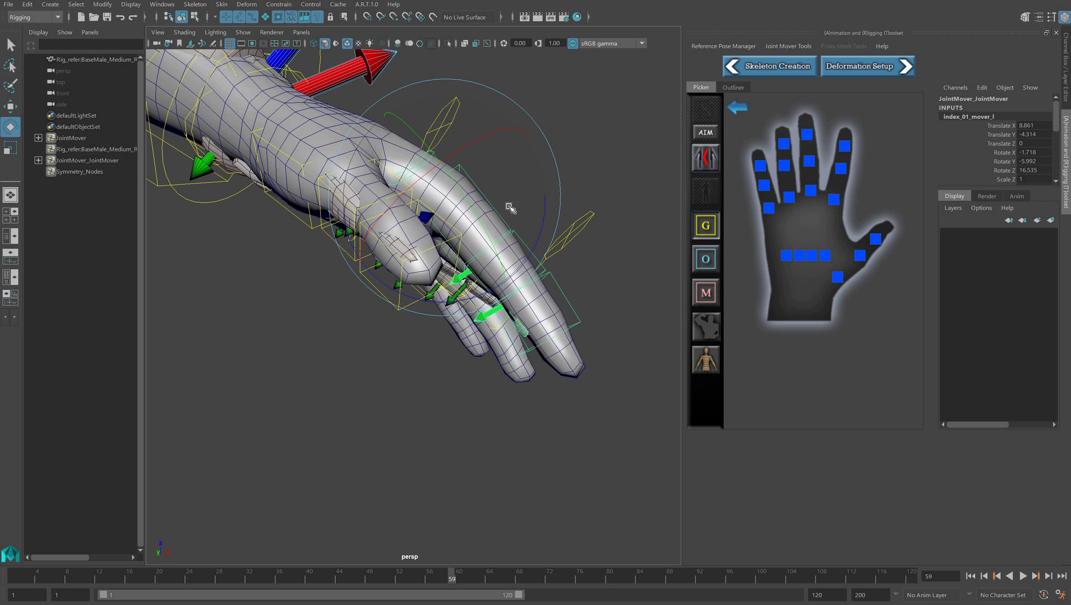
pyautogui.click(27, 4)
pyautogui.click(46, 26)
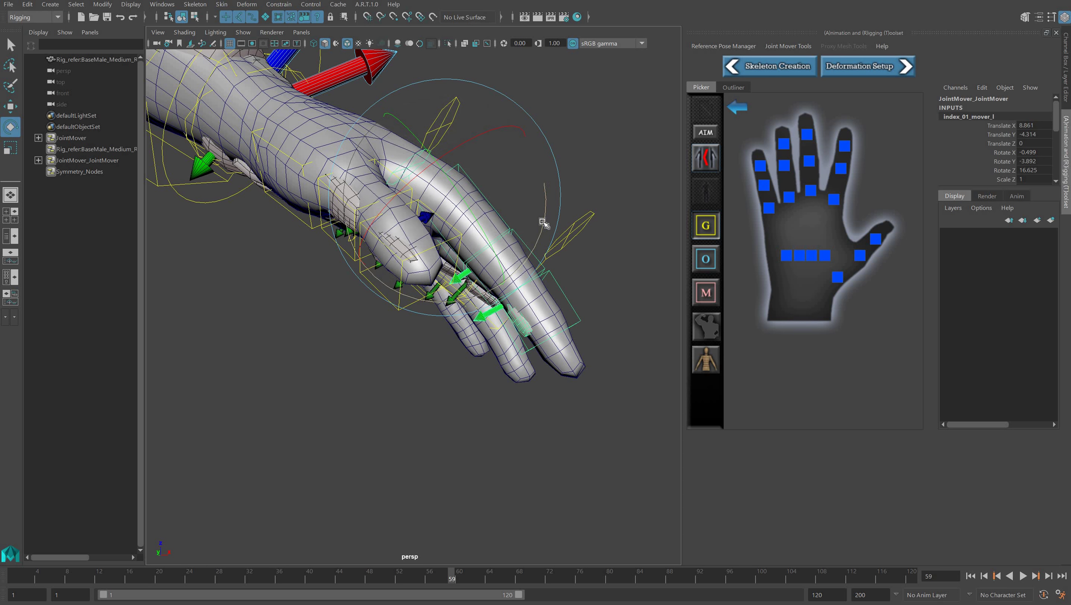
# Move the third left index mover outward along its X axis toward the mesh fingertip.
pyautogui.click(555, 283)
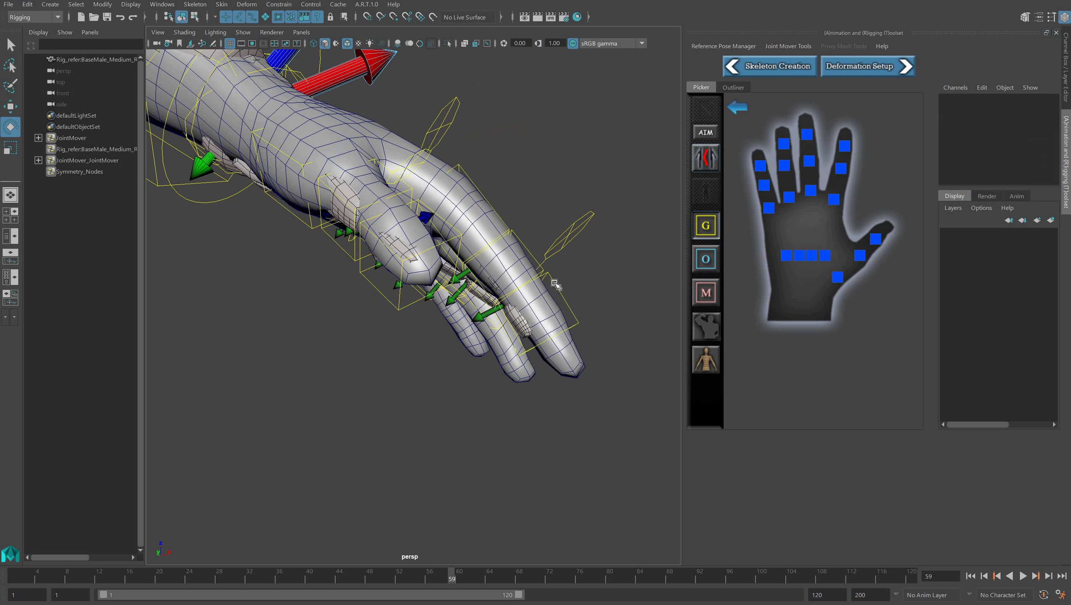
pyautogui.click(554, 295)
pyautogui.press('w')
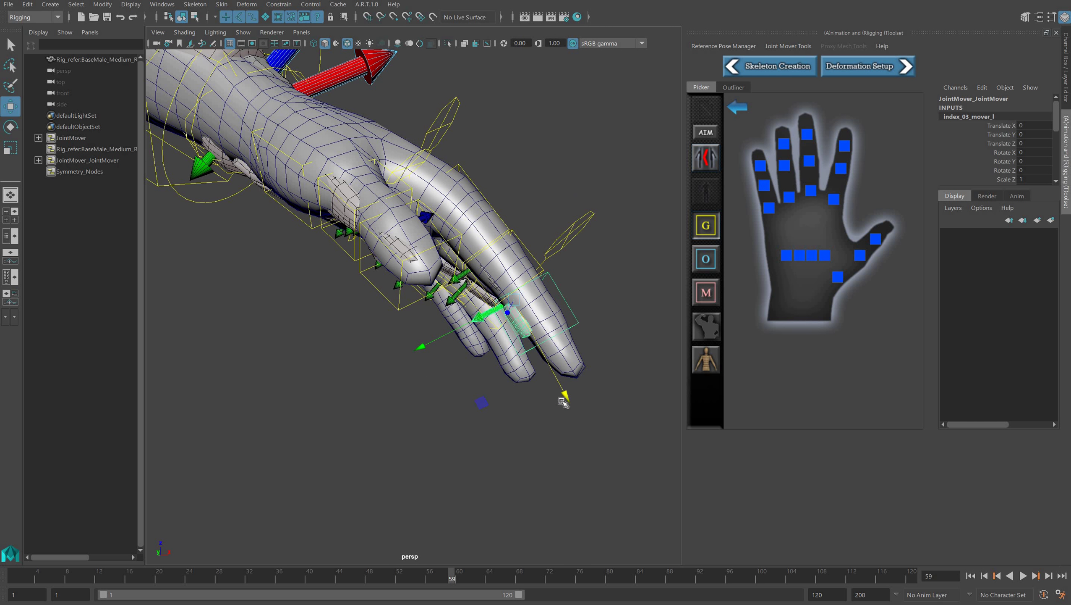
pyautogui.moveTo(566, 398); pyautogui.dragTo(501, 227)
# Rotate the first left index mover about its Z axis to about 14.6 degrees.
pyautogui.click(506, 231)
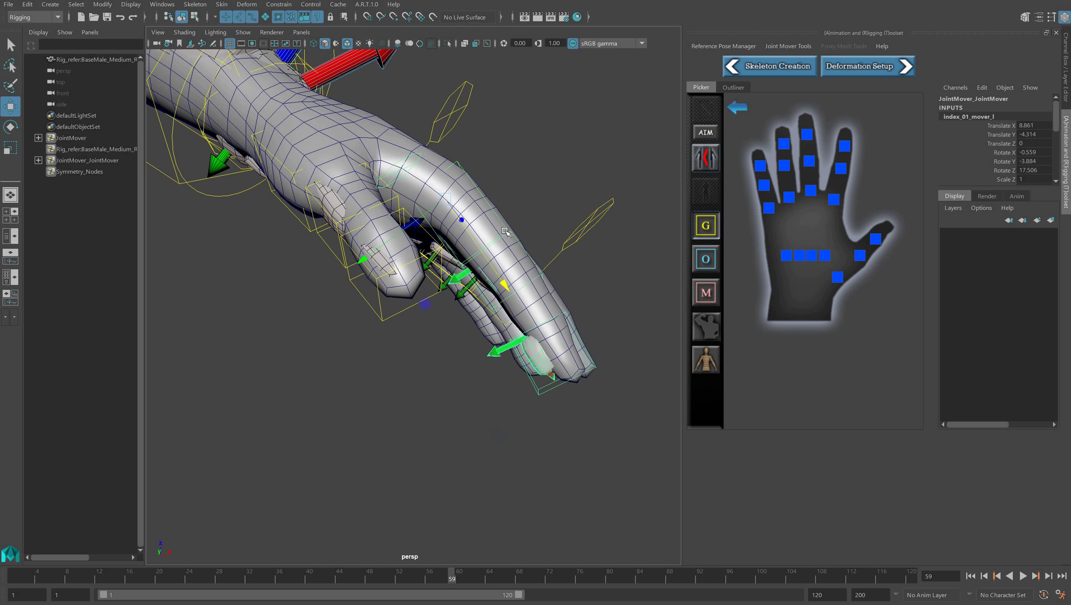
pyautogui.press('e')
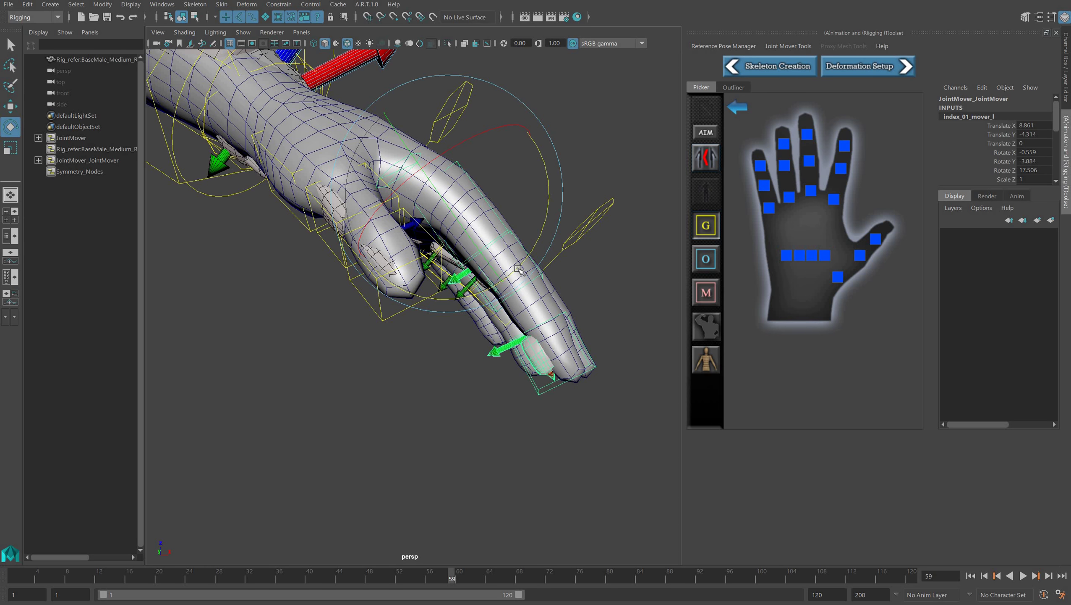
pyautogui.moveTo(524, 263); pyautogui.dragTo(524, 265)
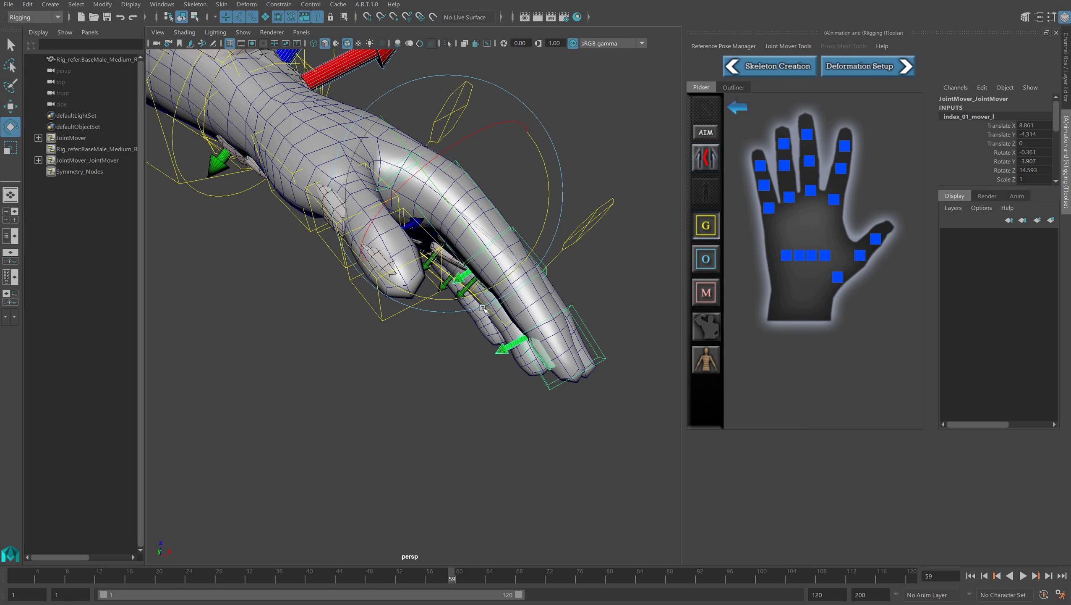
# Move the second left index mover along its X axis to about 3.5.
pyautogui.keyDown('alt'); pyautogui.moveTo(409, 330); pyautogui.dragTo(350, 362); pyautogui.keyUp('alt')
pyautogui.click(369, 335)
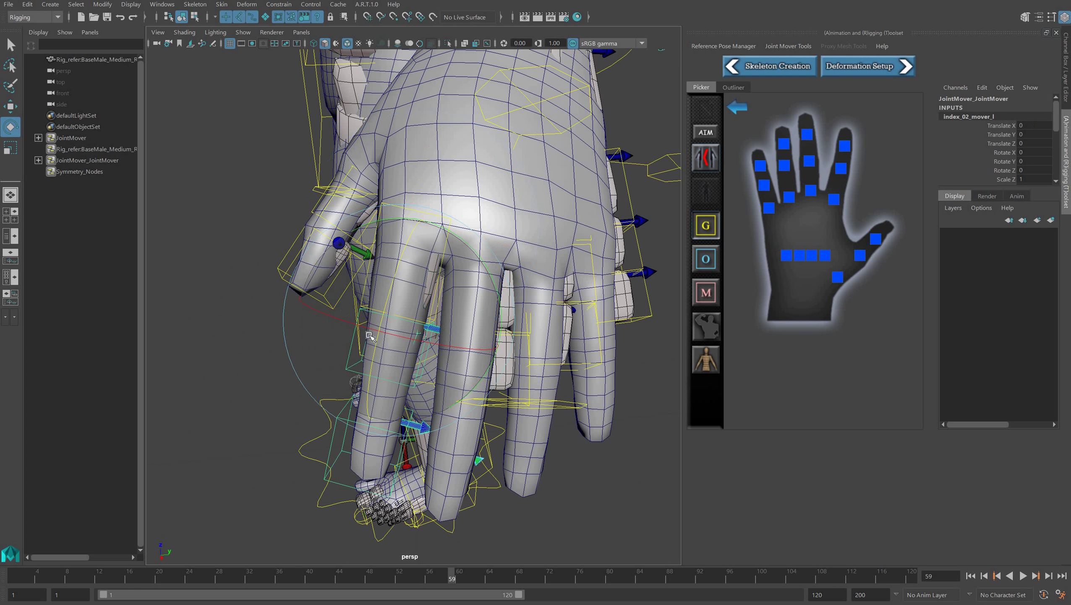
pyautogui.press('w')
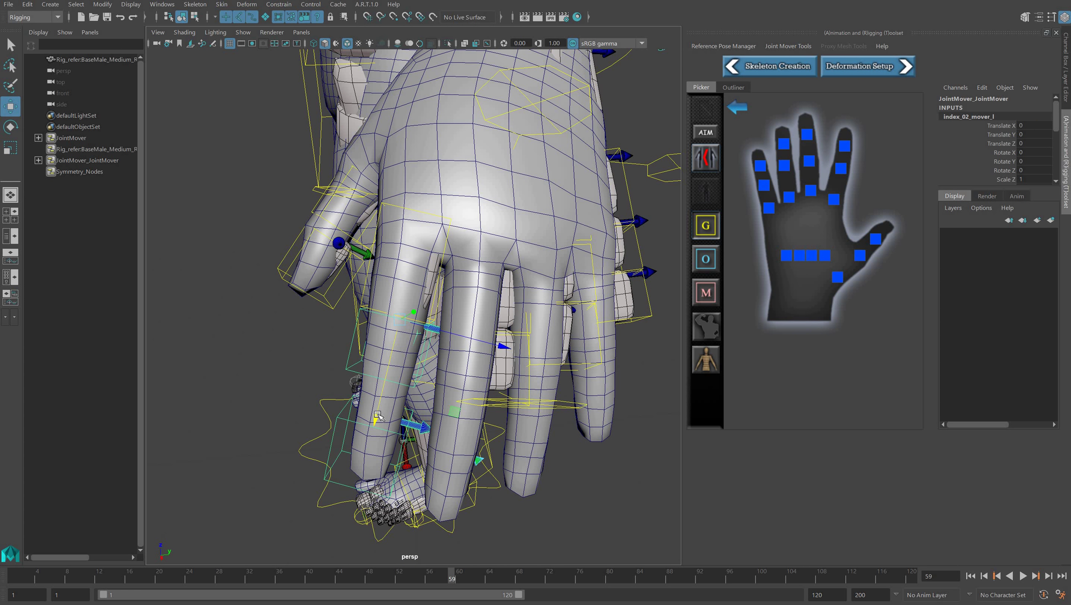
pyautogui.moveTo(377, 425); pyautogui.dragTo(372, 448)
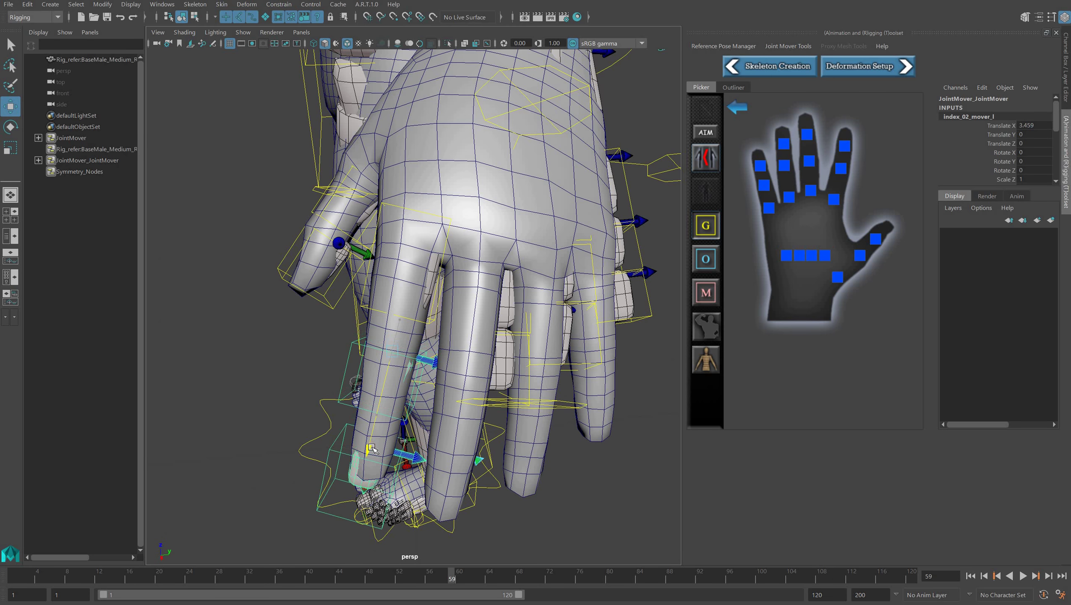
# Adjust the third left index mover to about 2.3 along its X axis to fit the fingertip.
pyautogui.keyDown('alt'); pyautogui.moveTo(488, 402); pyautogui.dragTo(582, 399); pyautogui.keyUp('alt')
pyautogui.moveTo(553, 348); pyautogui.dragTo(569, 446)
pyautogui.keyDown('alt'); pyautogui.moveTo(525, 432); pyautogui.dragTo(457, 224); pyautogui.keyUp('alt')
# Move the first left middle-finger mover to about 10.6, -2.7 and -1.3 in X, Y and Z, checking its placement in wireframe.
pyautogui.press('4')
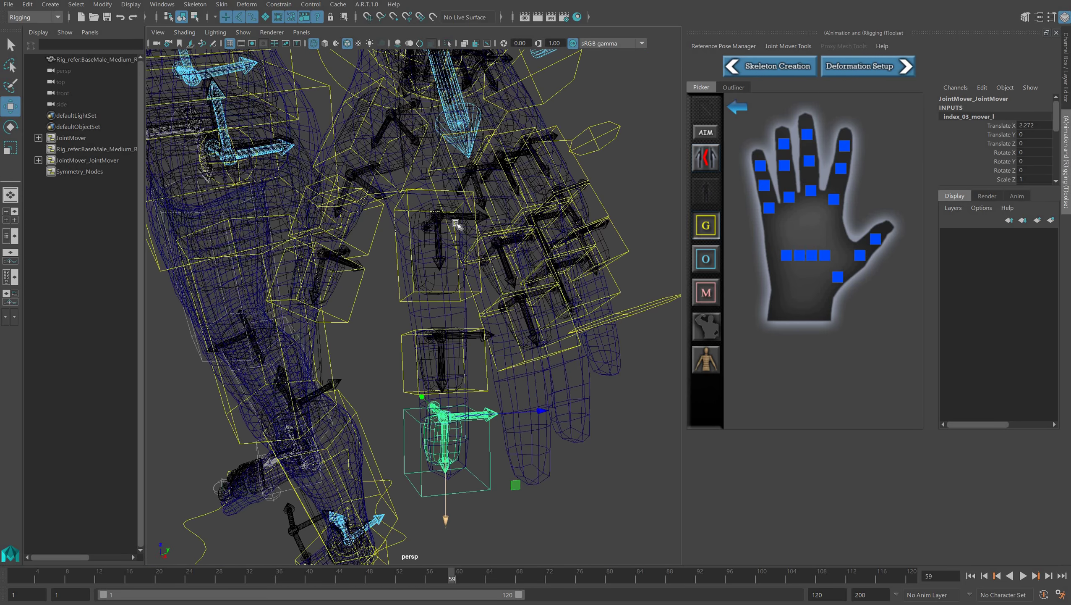
pyautogui.click(451, 154)
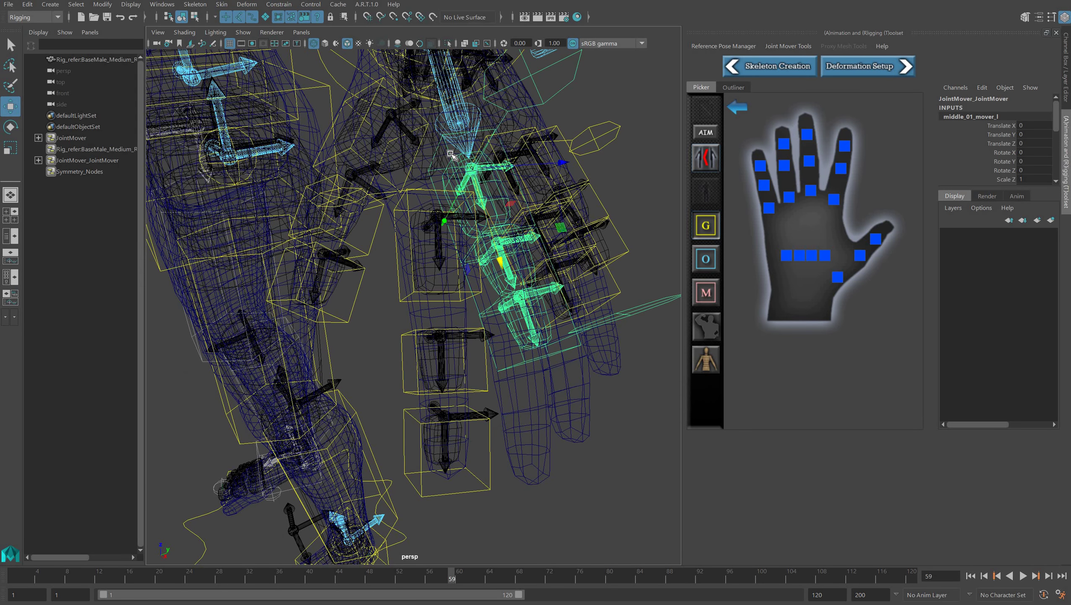
pyautogui.press('5')
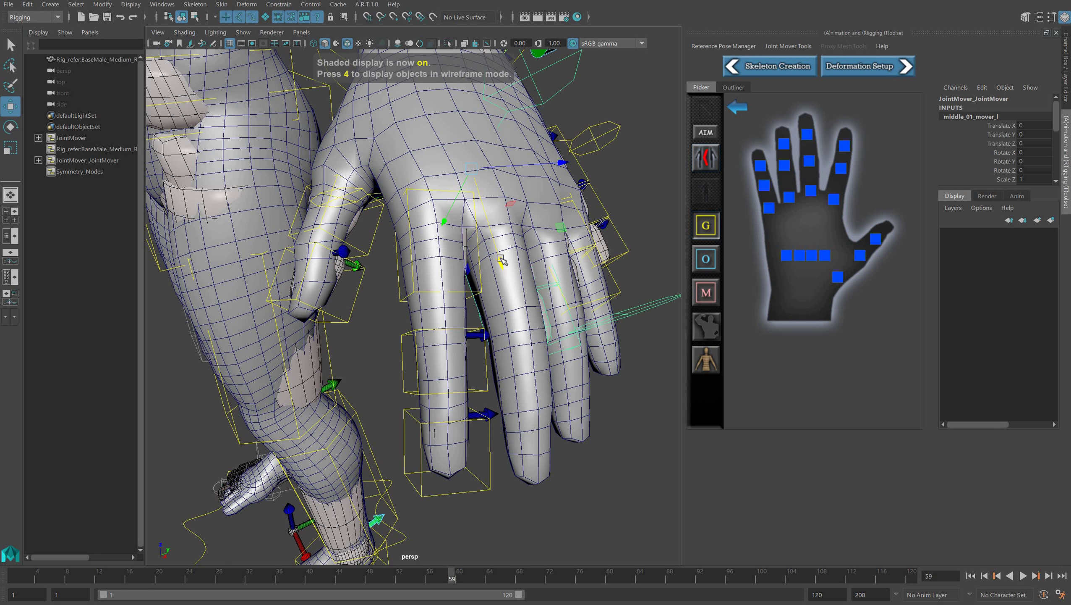
pyautogui.moveTo(509, 314)
pyautogui.mouseDown()
pyautogui.moveTo(540, 378)
pyautogui.moveTo(503, 371)
pyautogui.mouseUp()
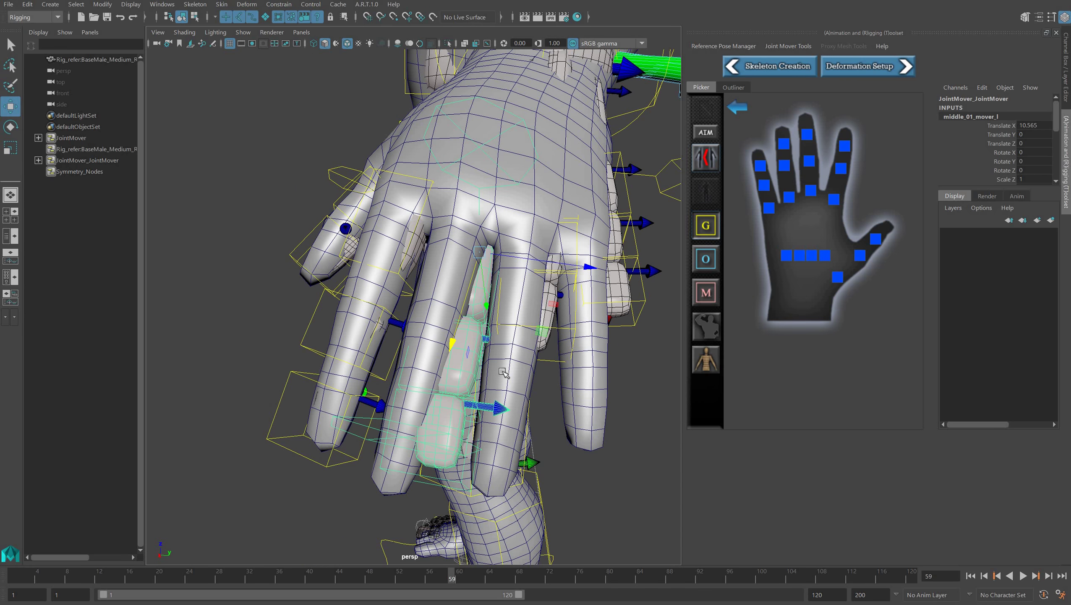
pyautogui.press('4')
pyautogui.moveTo(536, 257)
pyautogui.keyDown('alt'); pyautogui.mouseDown()
pyautogui.moveTo(602, 263)
pyautogui.moveTo(524, 273)
pyautogui.moveTo(400, 362)
pyautogui.moveTo(394, 349)
pyautogui.moveTo(344, 373)
pyautogui.moveTo(557, 229)
pyautogui.moveTo(579, 227)
pyautogui.mouseUp(); pyautogui.keyUp('alt')
pyautogui.press('5')
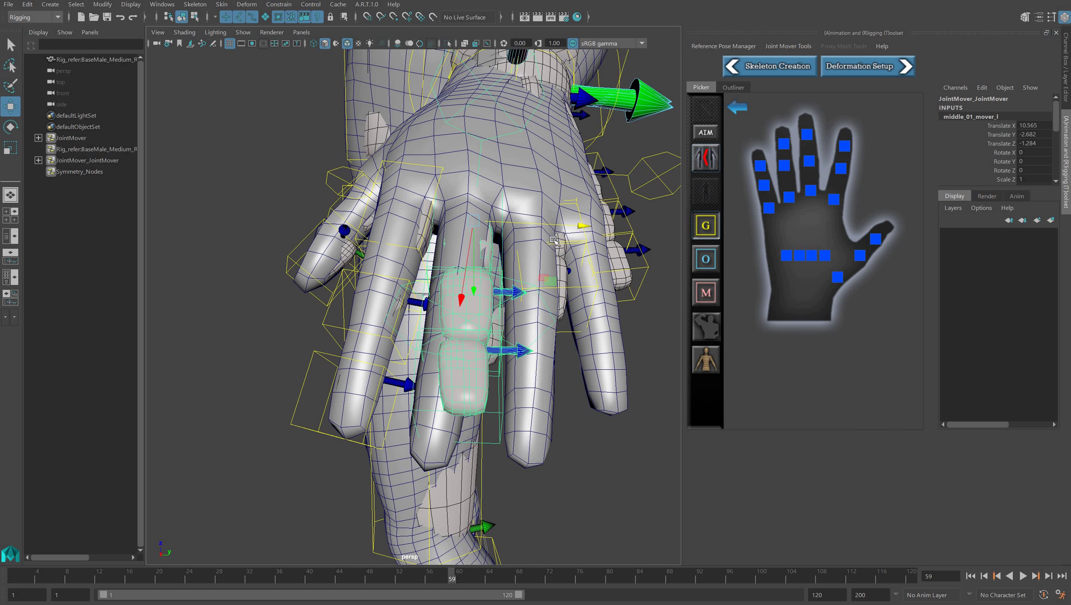
# Rotate the first left middle-finger mover to about 7 degrees in Y and 10.2 in Z, undoing the unwanted free rotation.
pyautogui.press('e')
pyautogui.moveTo(465, 225); pyautogui.dragTo(460, 245)
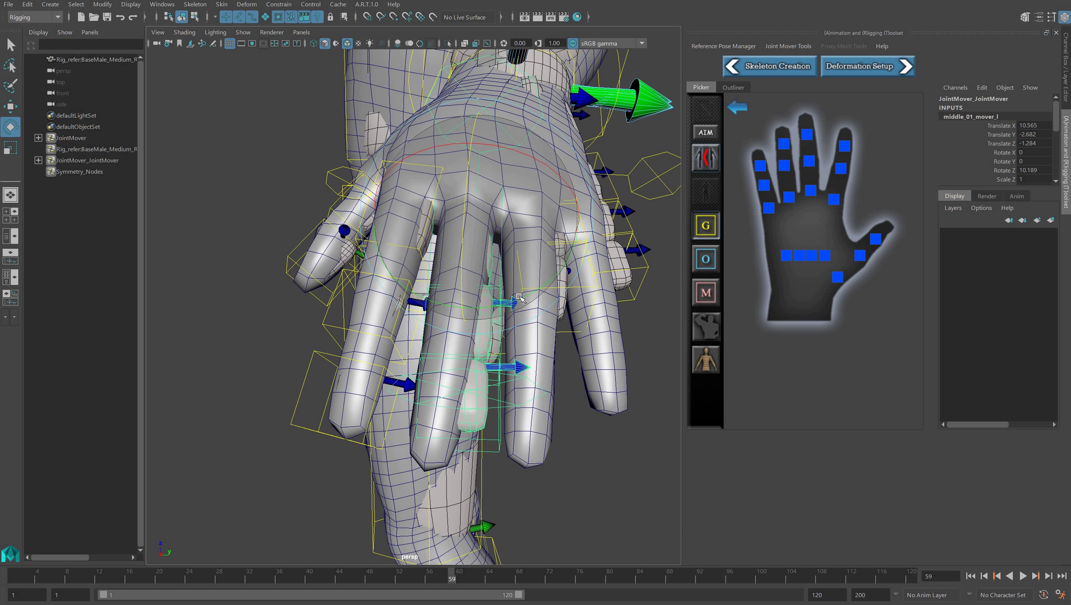
pyautogui.moveTo(516, 299); pyautogui.dragTo(512, 303)
pyautogui.click(31, 5)
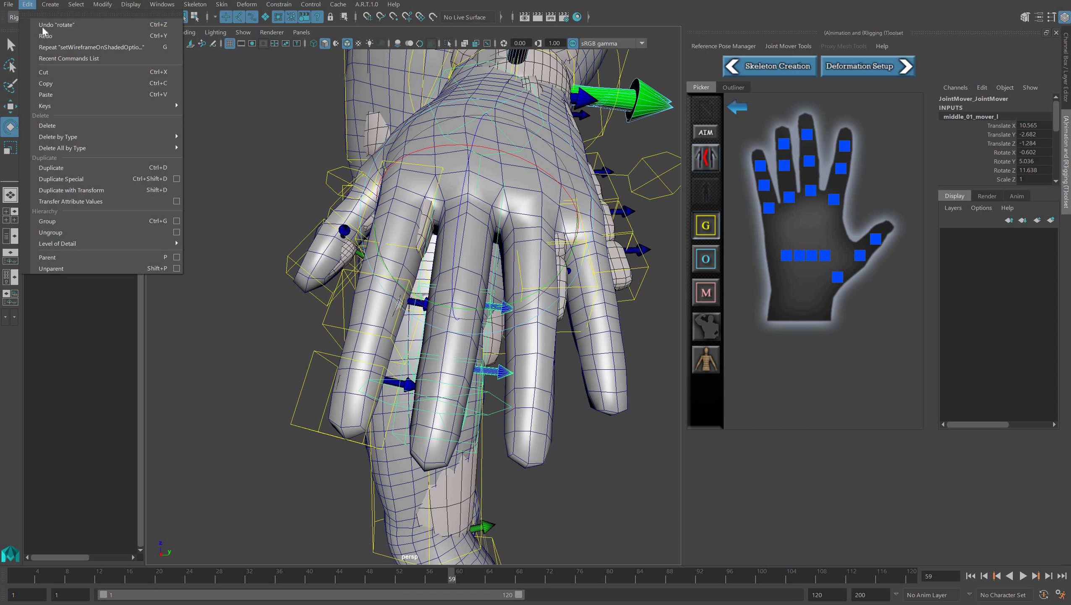
pyautogui.click(51, 19)
pyautogui.moveTo(530, 292); pyautogui.dragTo(496, 296)
# Move the first left middle-finger mover to about 10.7, -3.4 and -1.5 in X, Y and Z and set its Y rotation to about 3.9 degrees.
pyautogui.keyDown('alt'); pyautogui.moveTo(510, 259); pyautogui.dragTo(453, 246); pyautogui.keyUp('alt')
pyautogui.press('w')
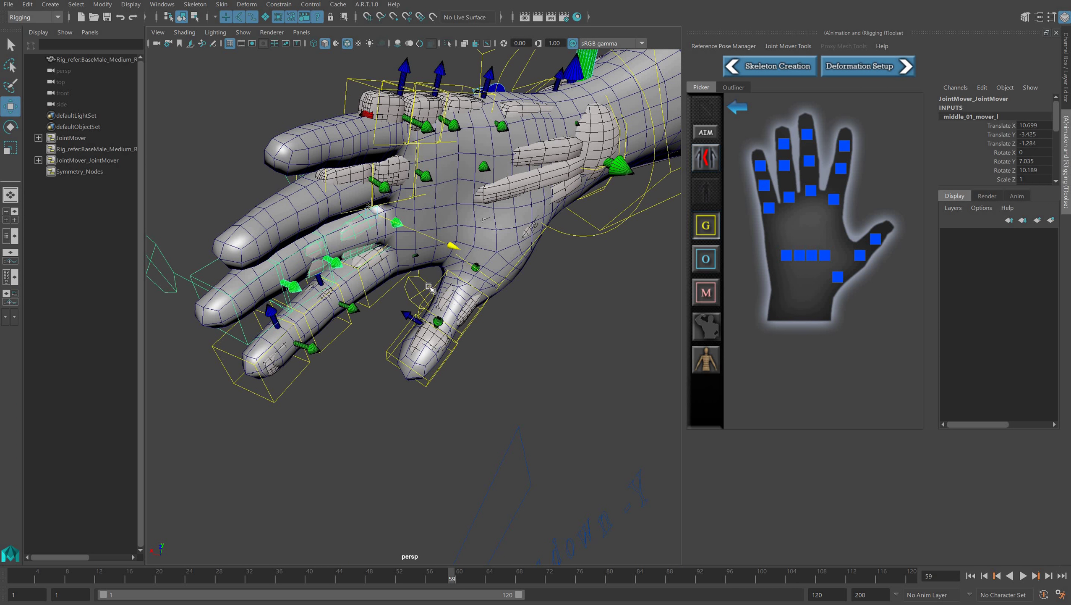
pyautogui.keyDown('alt'); pyautogui.moveTo(504, 334); pyautogui.dragTo(575, 280); pyautogui.keyUp('alt')
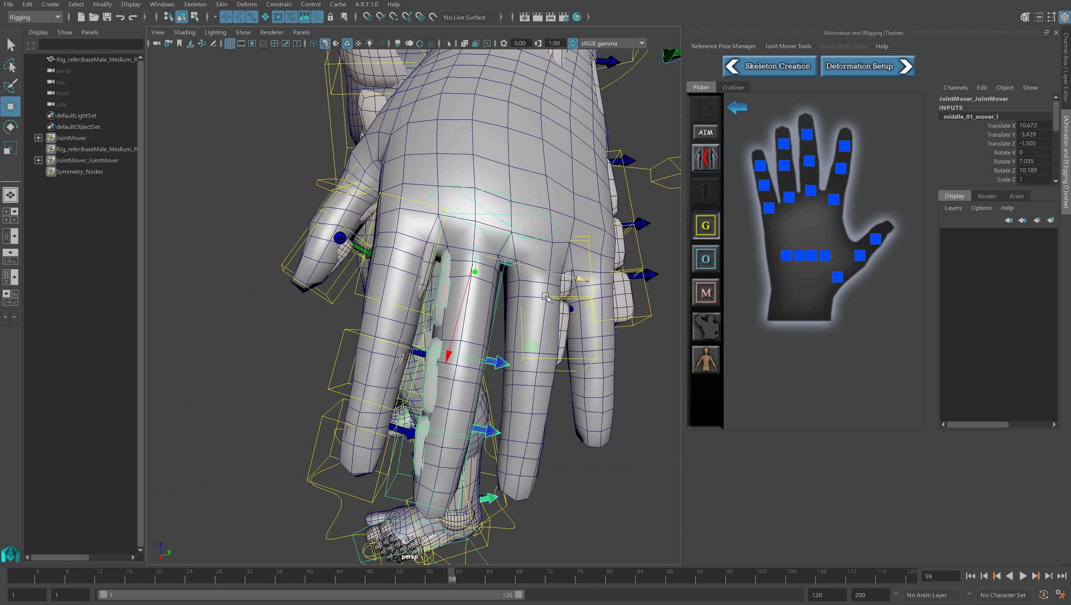
pyautogui.press('e')
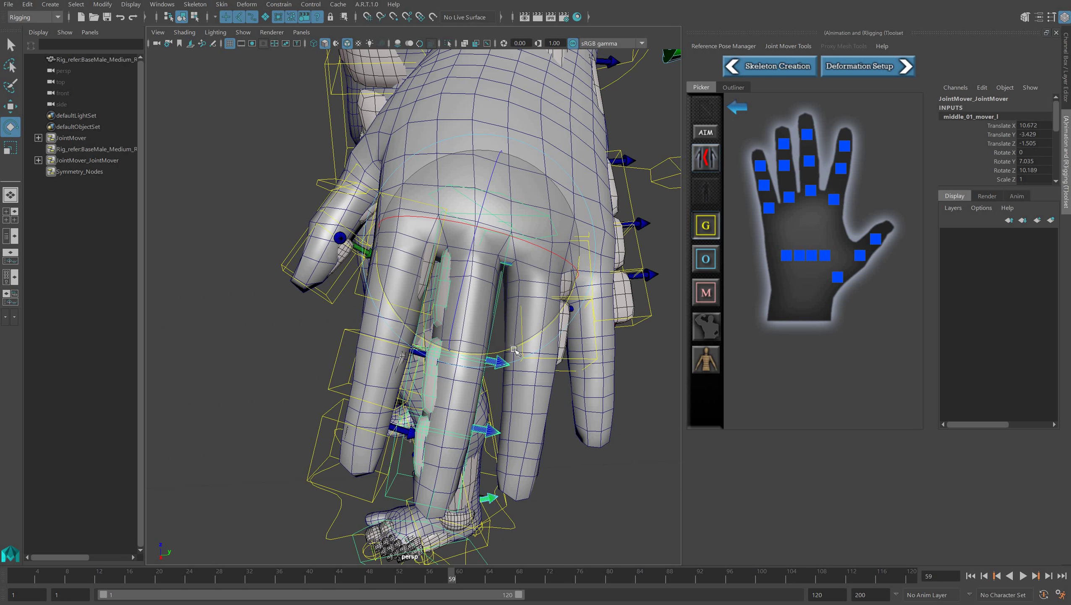
pyautogui.moveTo(514, 350); pyautogui.dragTo(591, 389)
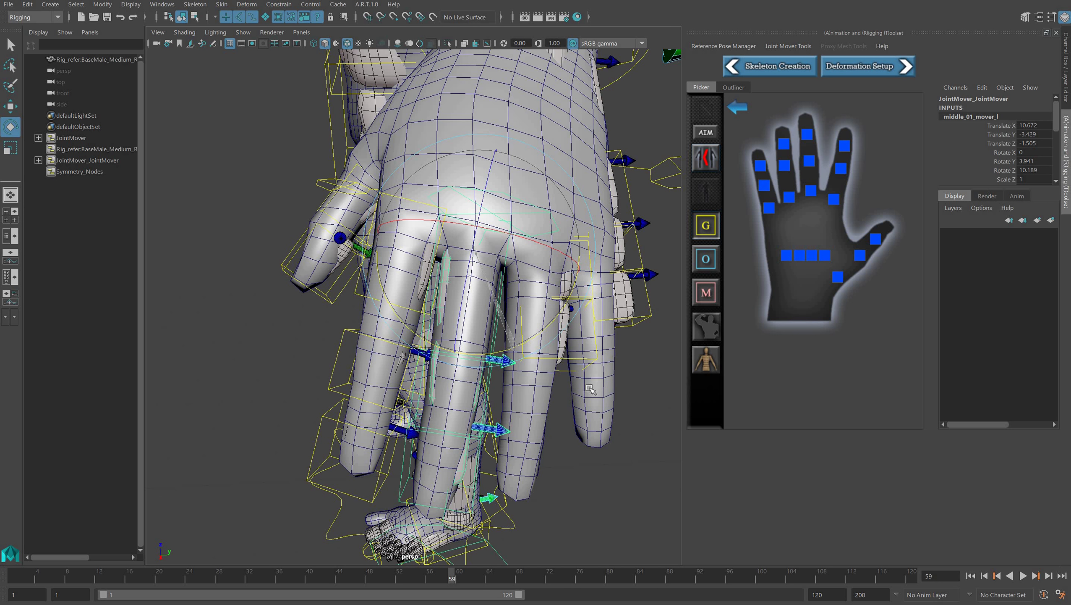
# Select the second left middle-finger mover and get it ready for moving.
pyautogui.scroll(4, 578, 421)
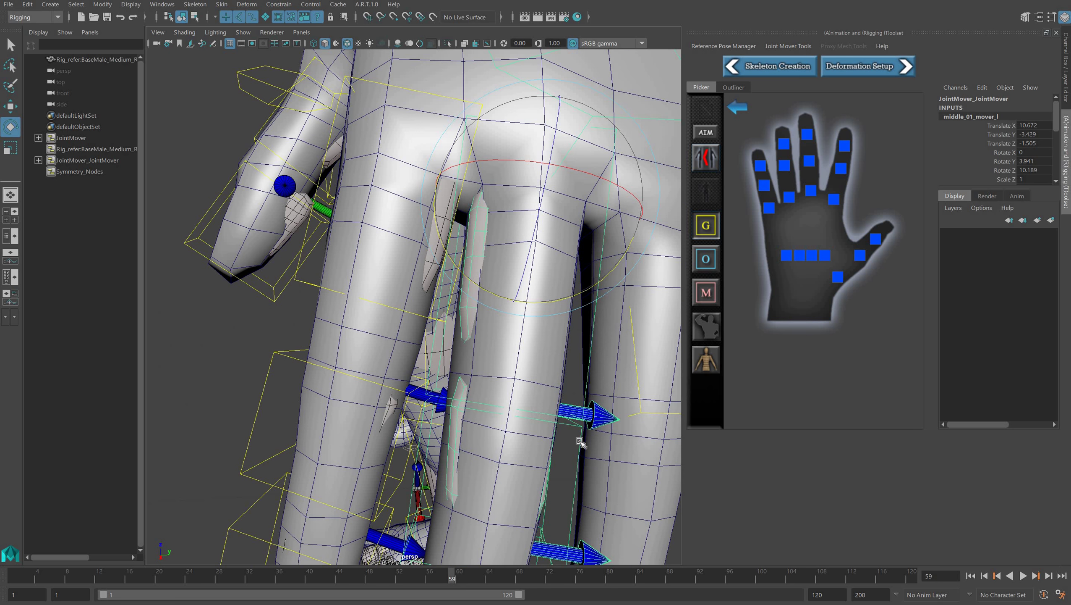
pyautogui.click(564, 442)
pyautogui.press('w')
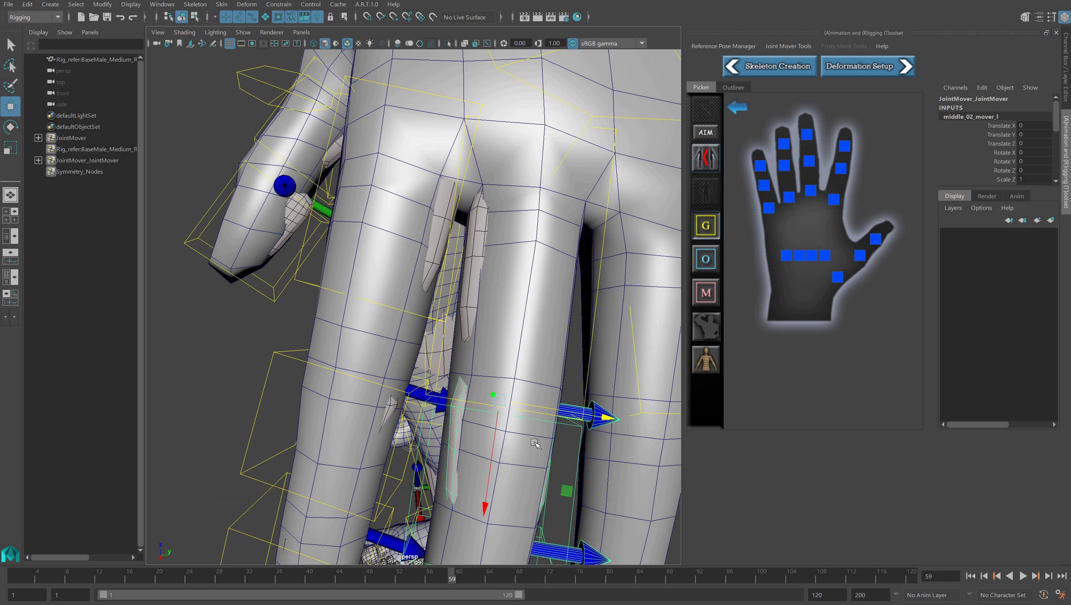
pyautogui.moveTo(533, 411); pyautogui.dragTo(525, 410)
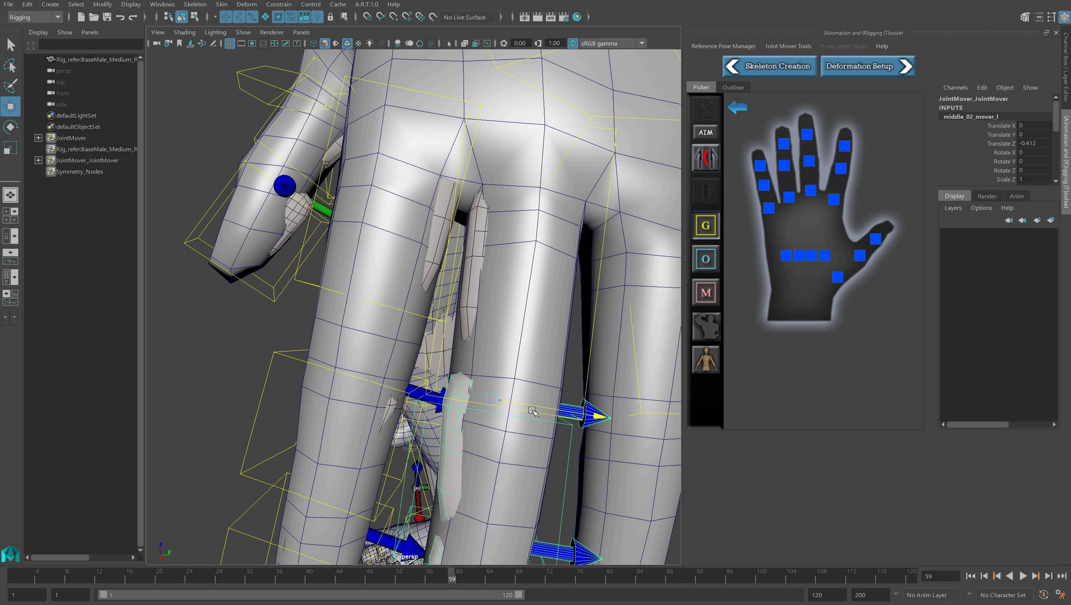
pyautogui.click(27, 4)
pyautogui.click(38, 21)
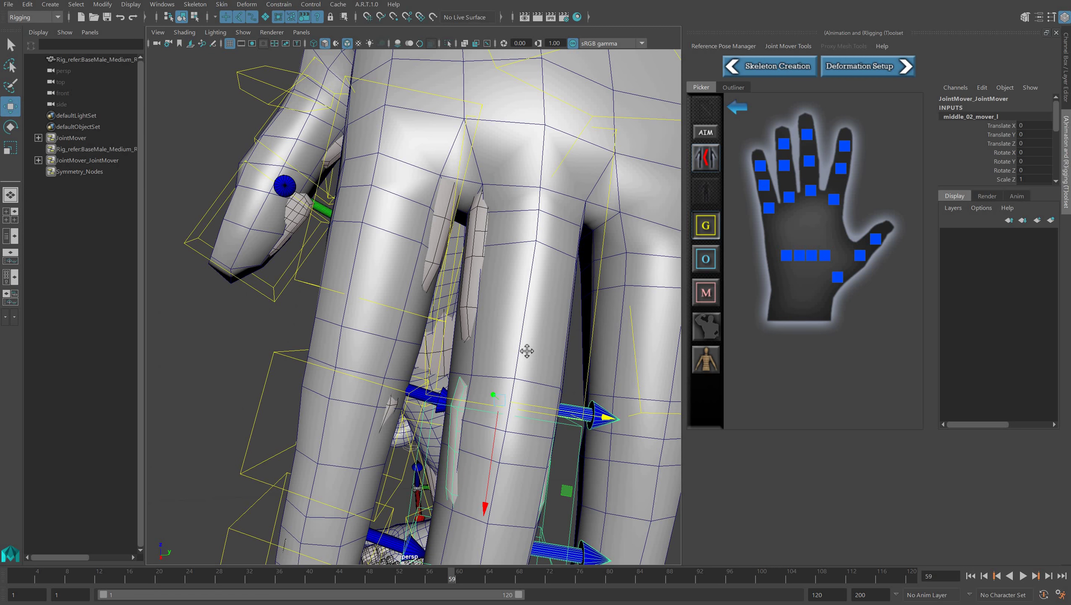
# Move the second left middle-finger mover to about 0.65 and the third one to about 1.2 along their X axes.
pyautogui.keyDown('alt'); pyautogui.moveTo(494, 233); pyautogui.dragTo(444, 55, button='middle'); pyautogui.keyUp('alt')
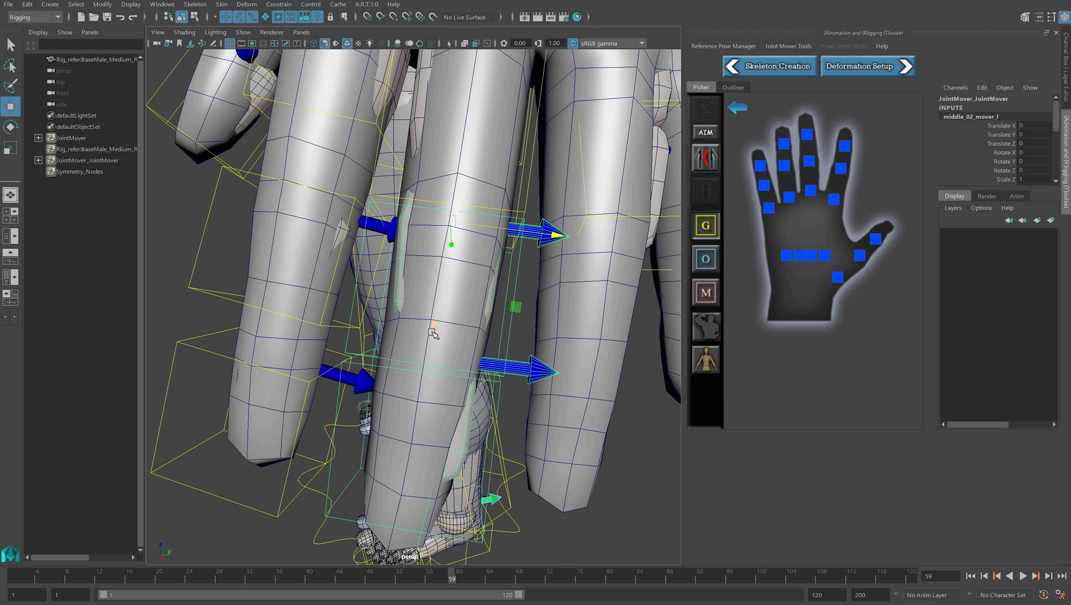
pyautogui.moveTo(432, 333); pyautogui.dragTo(478, 392)
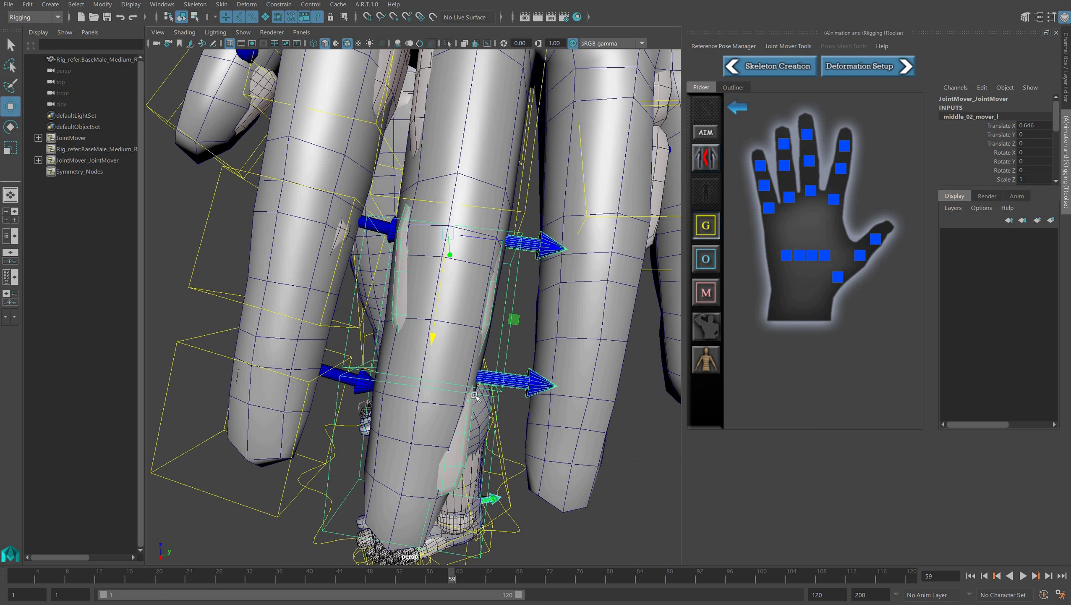
pyautogui.click(452, 415)
pyautogui.press('f')
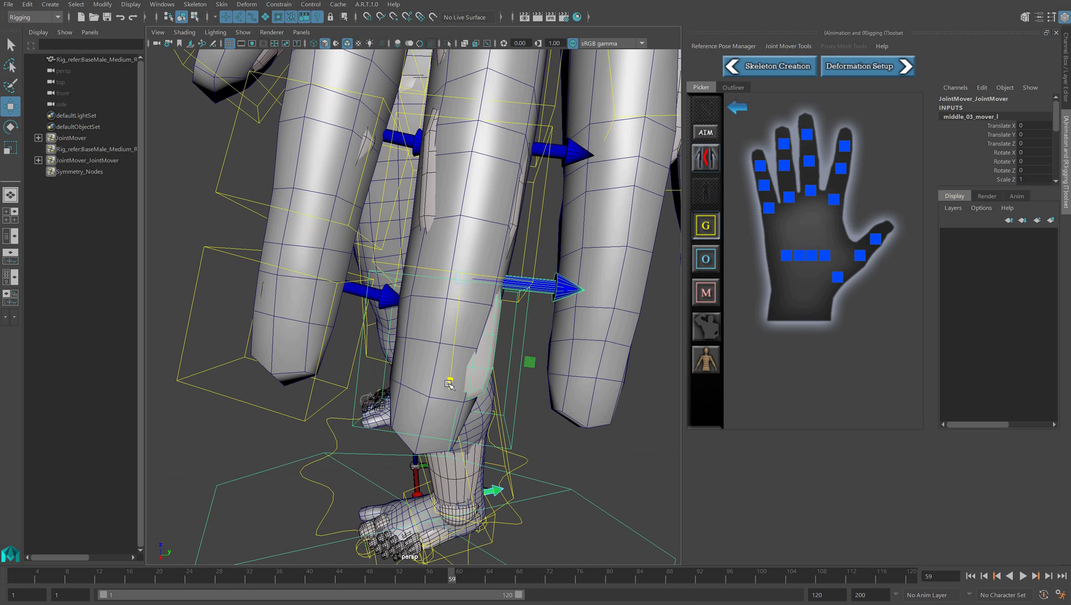
pyautogui.moveTo(445, 393); pyautogui.dragTo(469, 364)
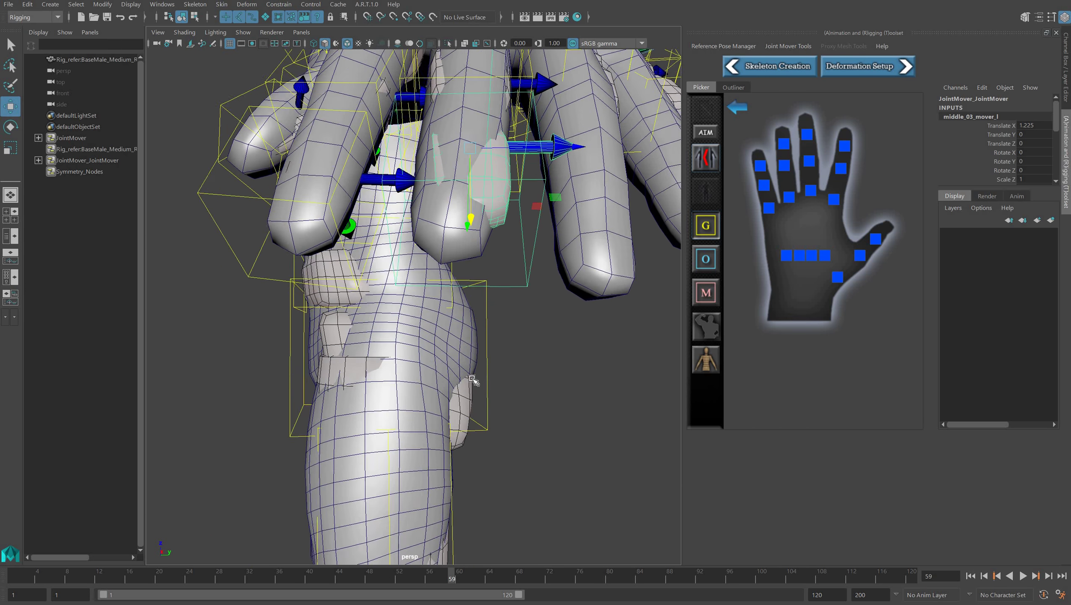
pyautogui.keyDown('alt'); pyautogui.moveTo(471, 417); pyautogui.dragTo(476, 473, button='middle'); pyautogui.keyUp('alt')
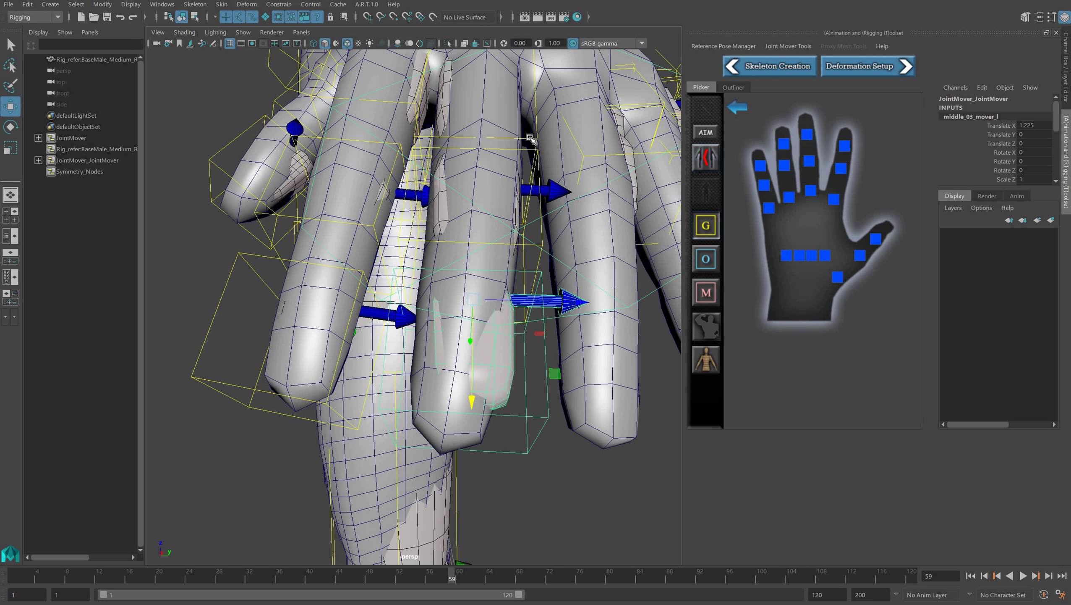
# Rotate the first left middle-finger mover to about 6.5 degrees in Y and shift it to about 10.7, -3.4 and -1.2 in X, Y and Z.
pyautogui.click(529, 161)
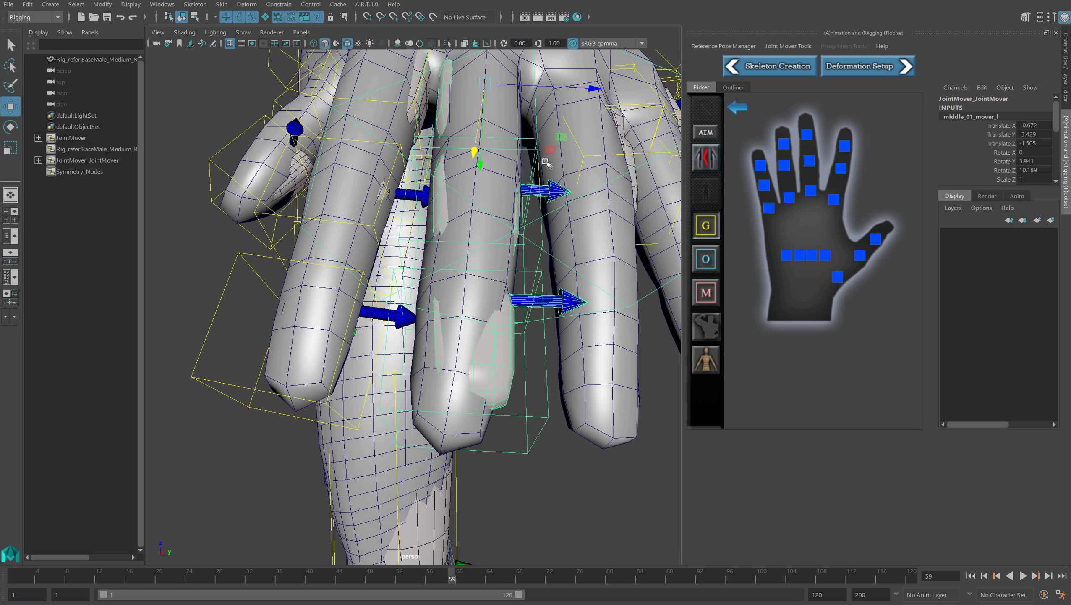
pyautogui.press('e')
pyautogui.moveTo(528, 147); pyautogui.dragTo(593, 91)
pyautogui.press('w')
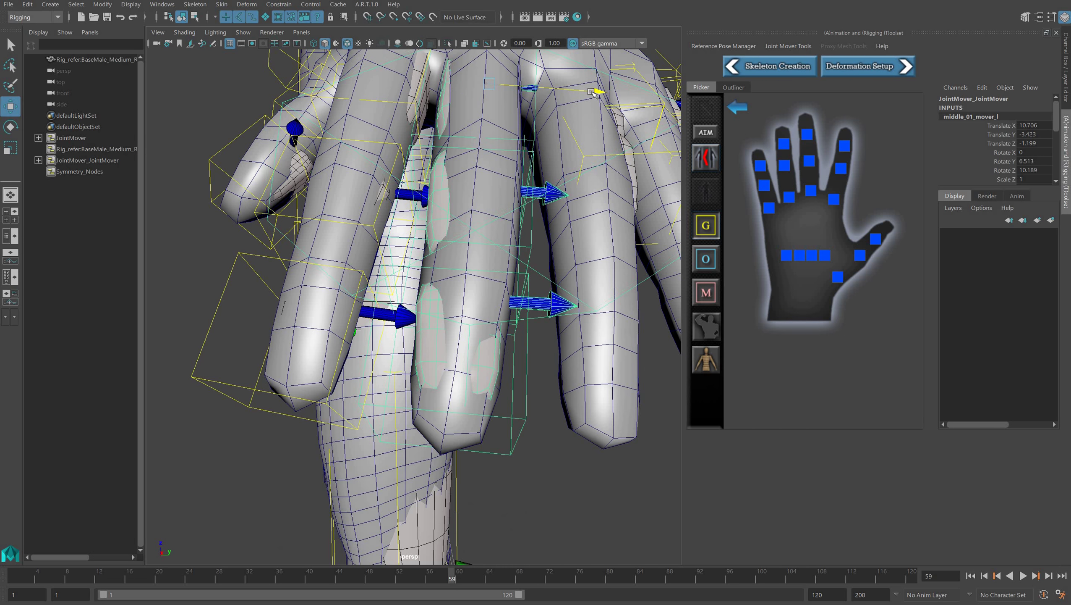
# Move the second left middle-finger mover to about 0.99 along its X axis to line up with the knuckle.
pyautogui.keyDown('alt'); pyautogui.moveTo(525, 158); pyautogui.dragTo(513, 233); pyautogui.keyUp('alt')
pyautogui.click(343, 316)
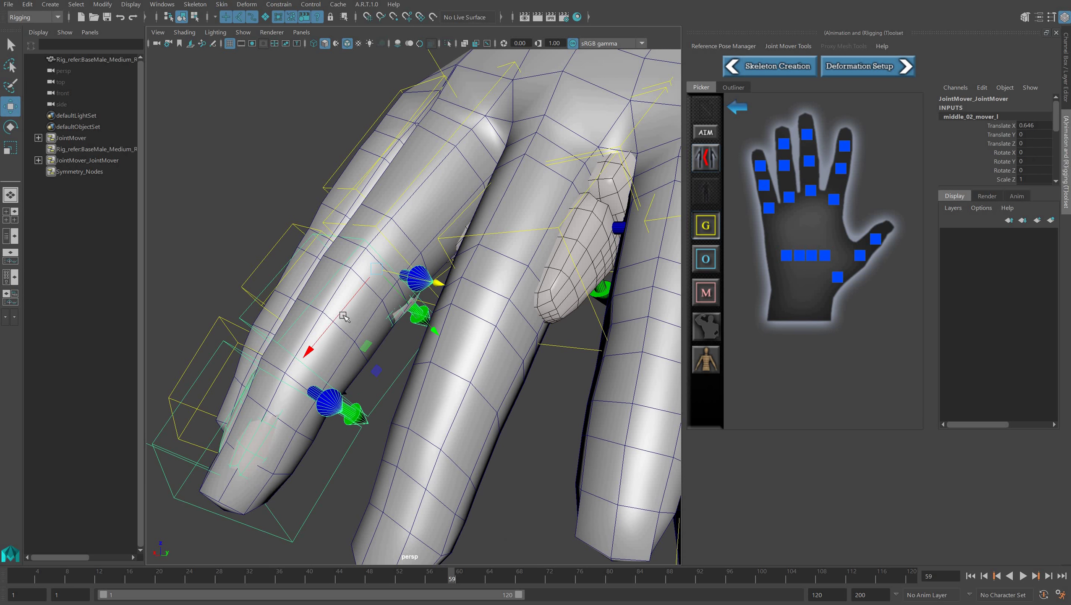
pyautogui.click(362, 248)
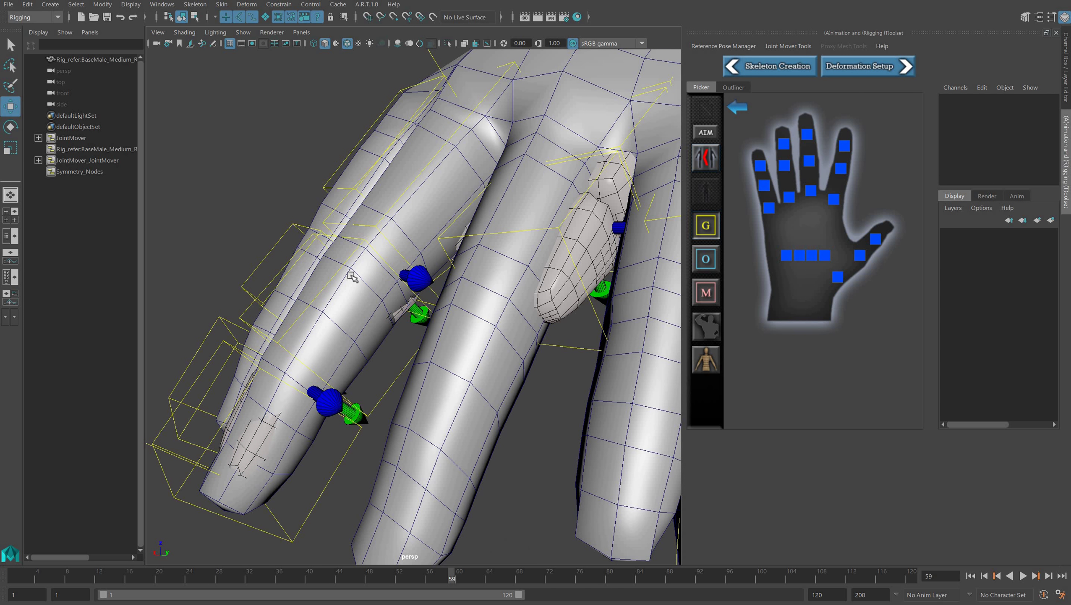
pyautogui.click(313, 355)
pyautogui.click(340, 267)
pyautogui.click(310, 354)
pyautogui.moveTo(306, 357); pyautogui.dragTo(459, 292)
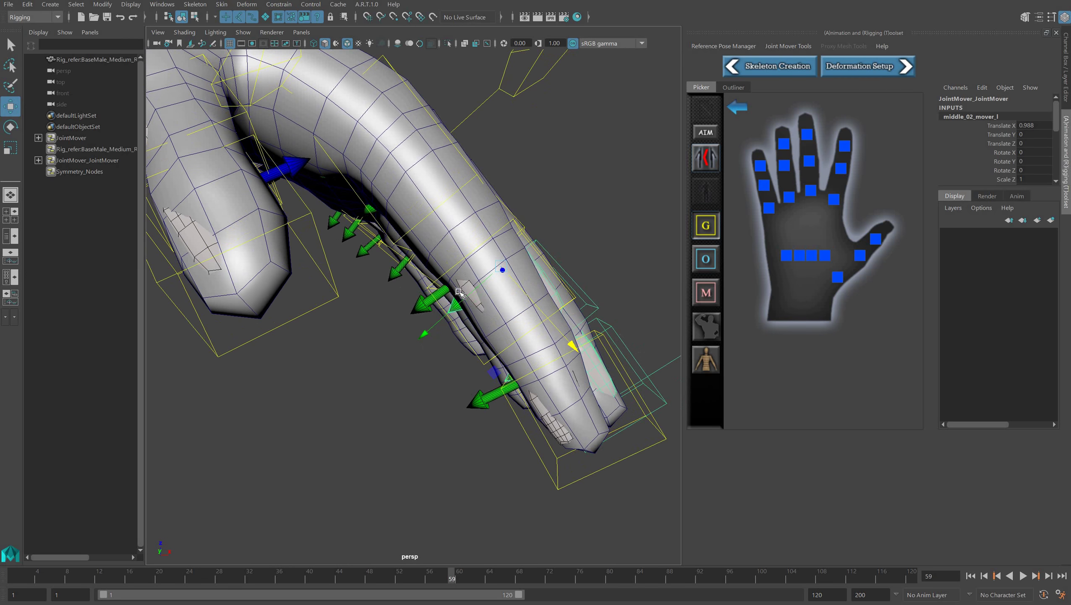
pyautogui.click(511, 244)
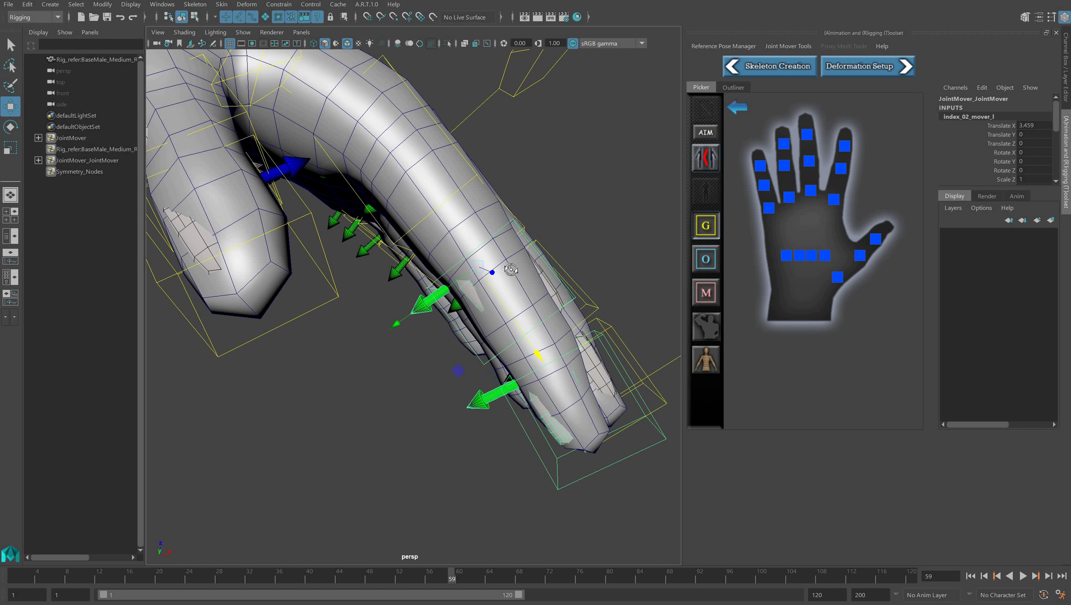
# Move the first left ring-finger mover to about 10.5, -2.6 and -1.8 in X, Y and Z and switch to rotating it.
pyautogui.keyDown('alt'); pyautogui.moveTo(511, 269); pyautogui.dragTo(477, 158); pyautogui.keyUp('alt')
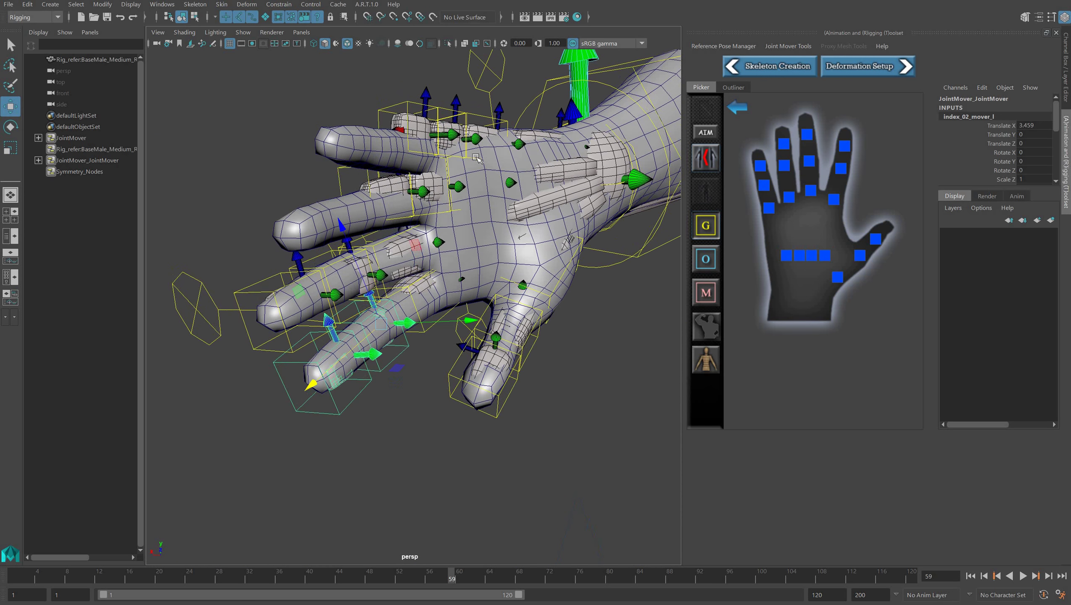
pyautogui.click(511, 182)
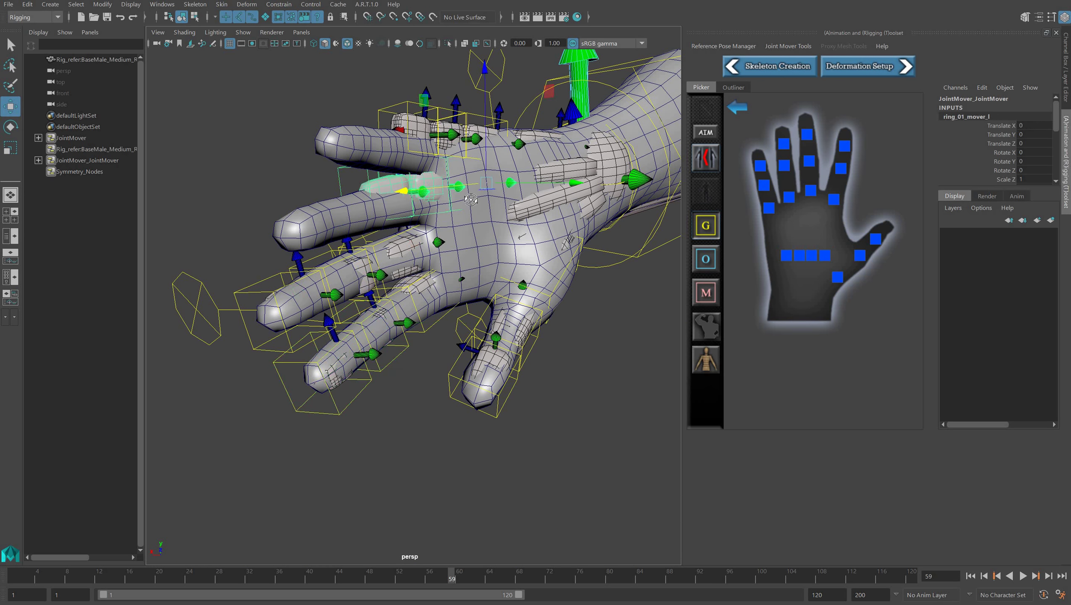
pyautogui.keyDown('alt'); pyautogui.moveTo(431, 108); pyautogui.dragTo(315, 243); pyautogui.keyUp('alt')
pyautogui.keyDown('alt'); pyautogui.moveTo(462, 253); pyautogui.dragTo(589, 179); pyautogui.keyUp('alt')
pyautogui.scroll(4, 531, 233)
pyautogui.press('e')
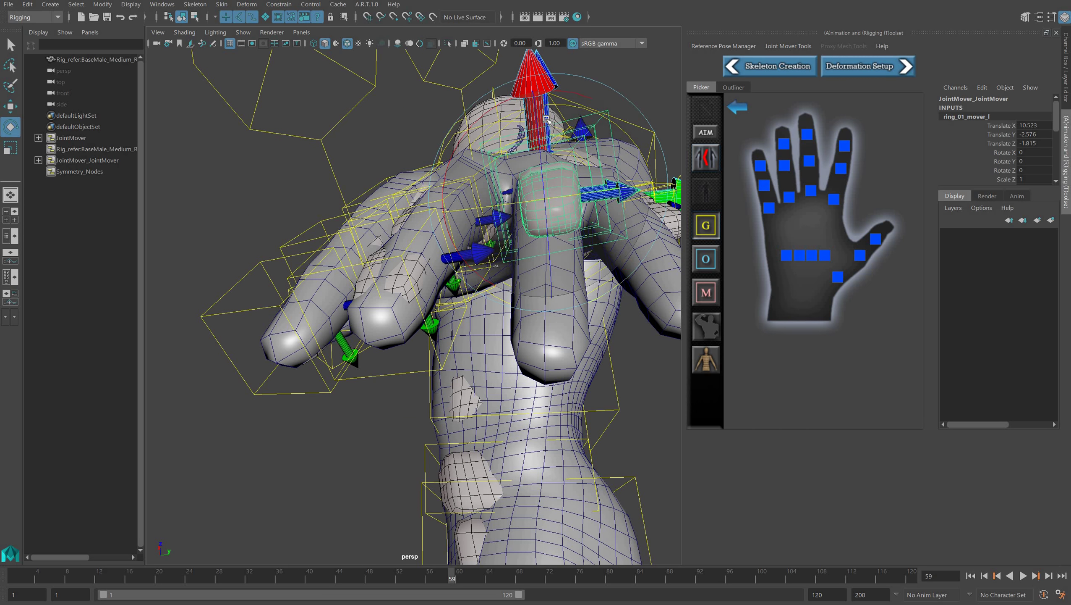
pyautogui.moveTo(547, 120); pyautogui.dragTo(546, 149)
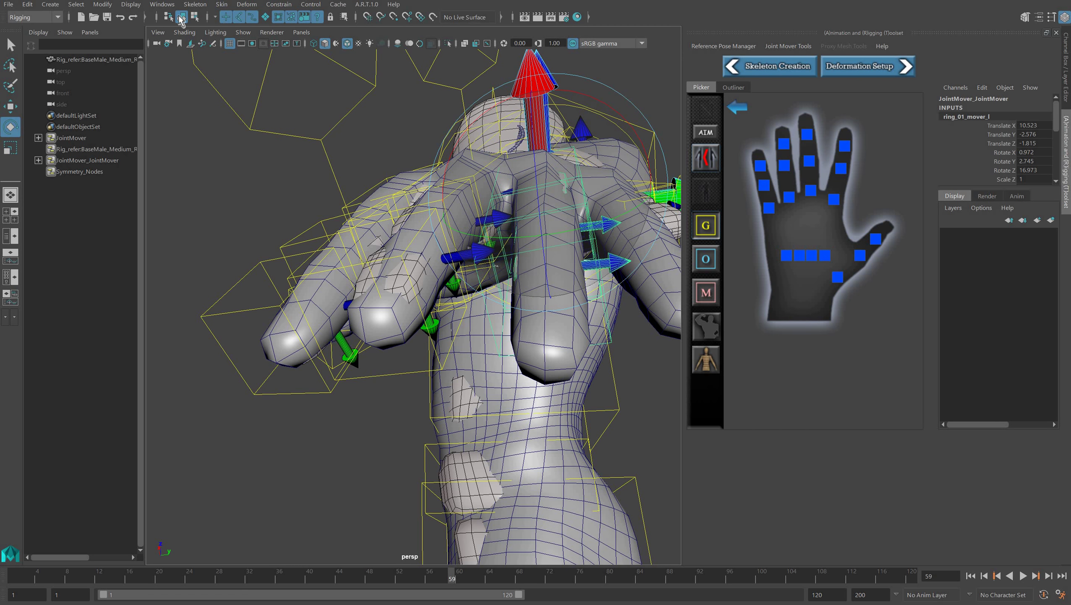
pyautogui.click(33, 6)
pyautogui.click(39, 6)
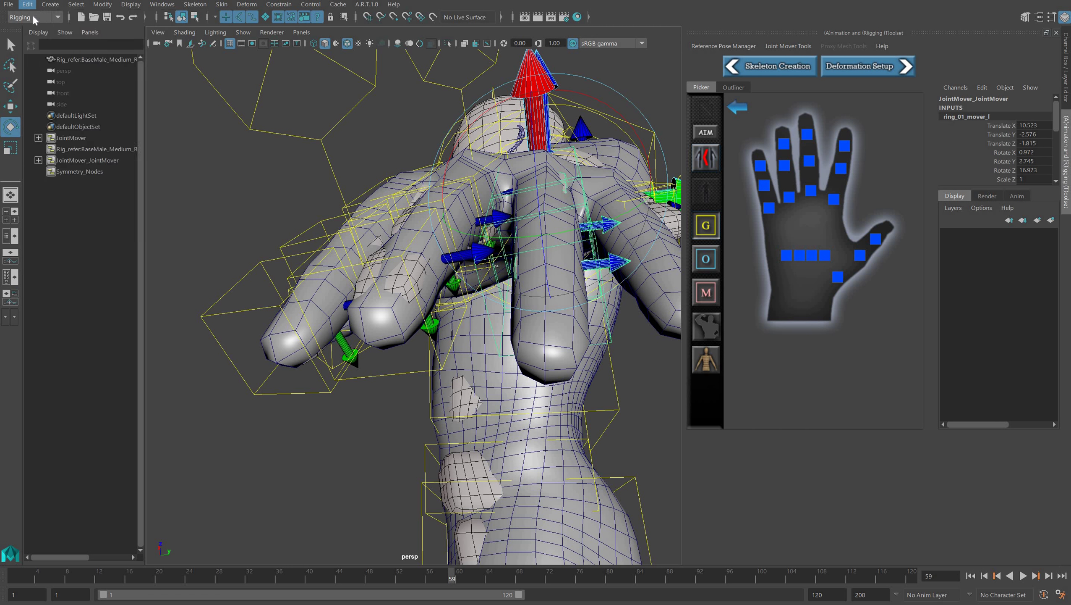
pyautogui.click(33, 6)
pyautogui.click(39, 26)
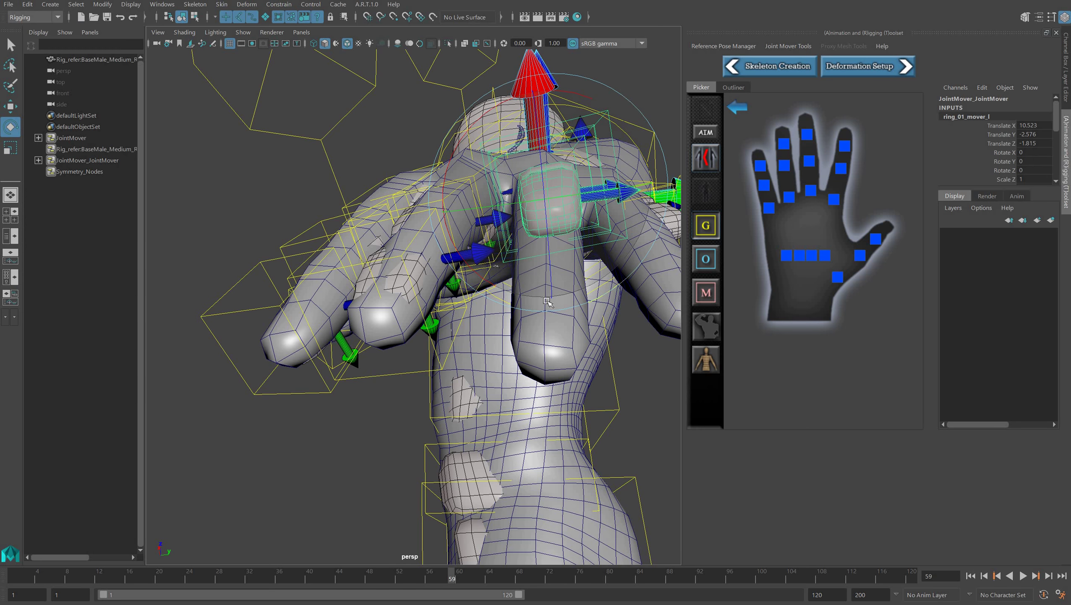
pyautogui.moveTo(547, 299); pyautogui.dragTo(511, 325)
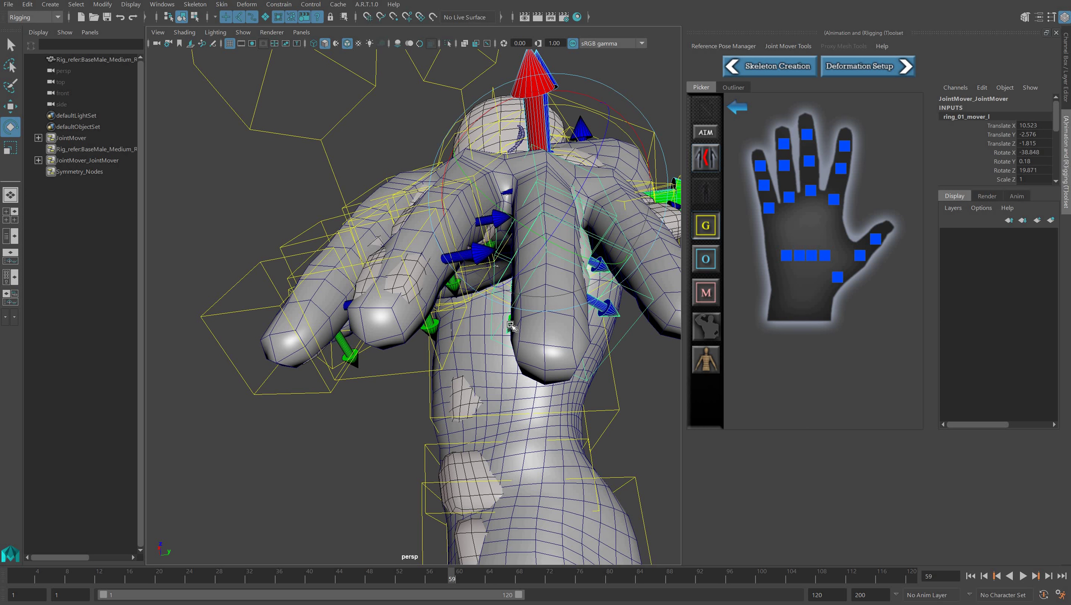
pyautogui.hotkey('ctrl', 'z')
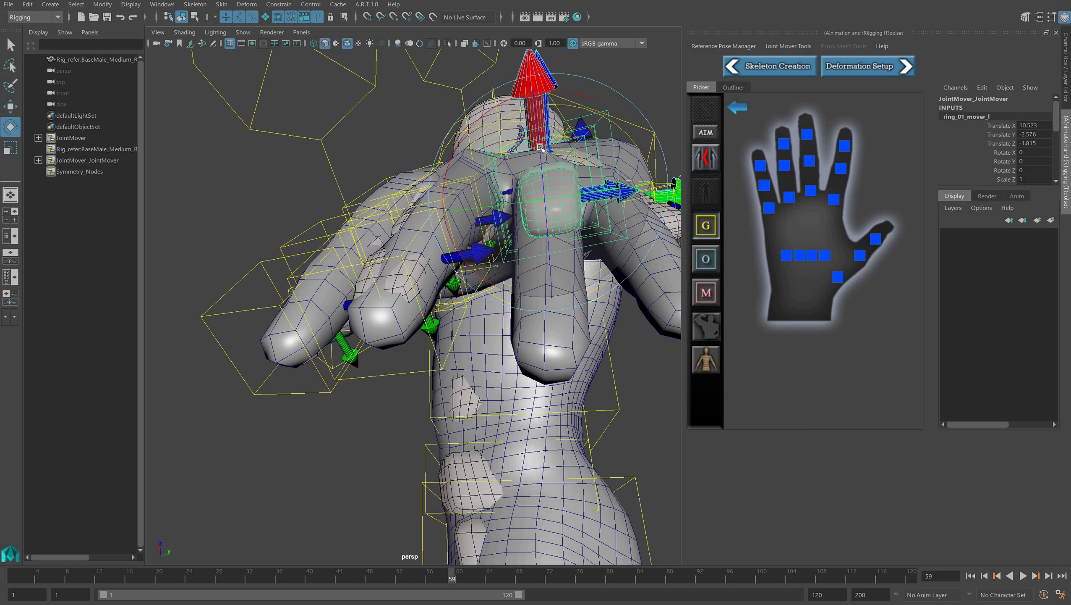
# Rotate the first left ring-finger mover to about -6.2, 2 and 16.5 degrees in X, Y and Z to follow the finger.
pyautogui.moveTo(575, 201); pyautogui.dragTo(588, 229)
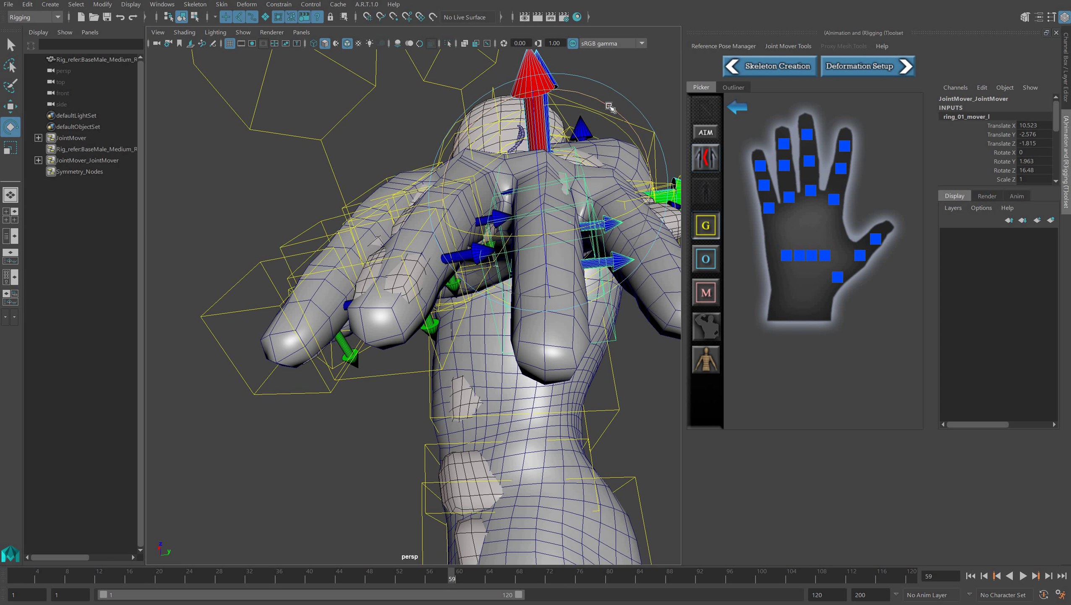
pyautogui.moveTo(609, 109); pyautogui.dragTo(619, 114)
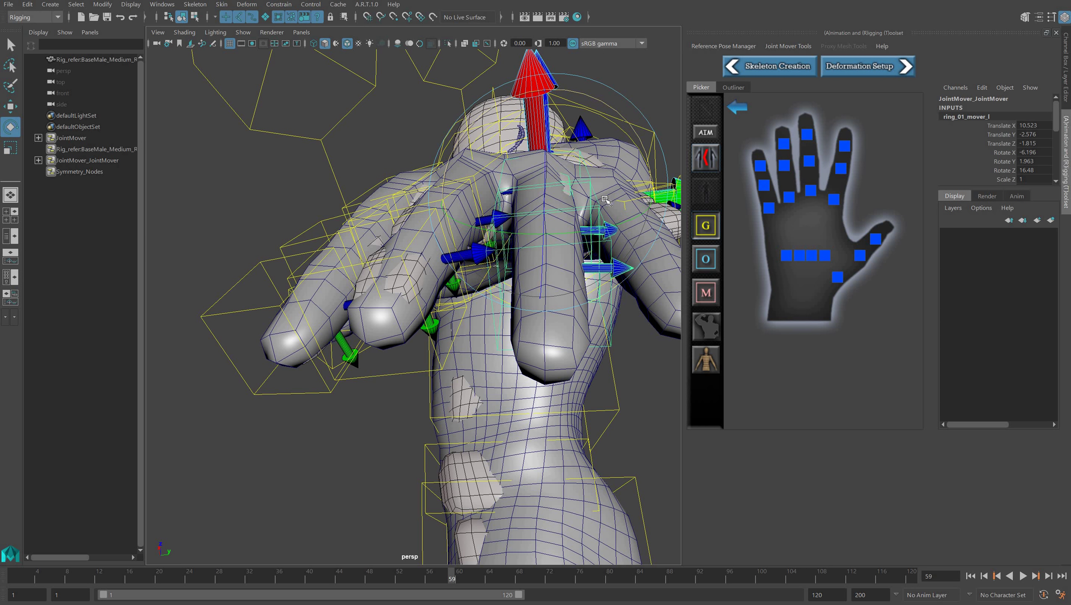
pyautogui.press('f')
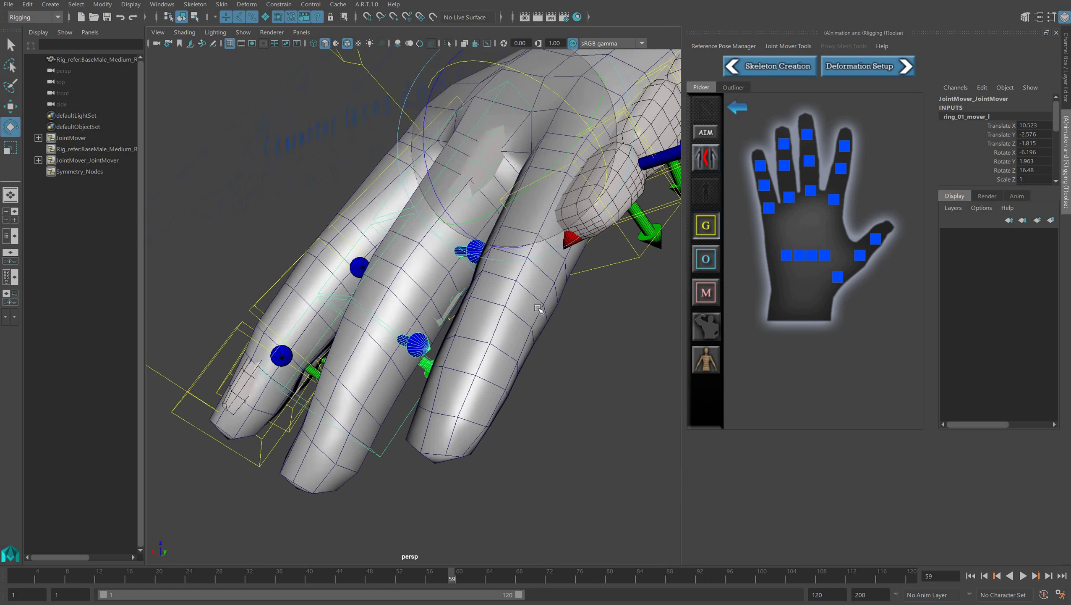
# Move the second left ring-finger mover to about 2.8 along its X axis to fit the finger's middle joint.
pyautogui.press('w')
pyautogui.keyDown('alt'); pyautogui.moveTo(618, 307); pyautogui.dragTo(534, 273); pyautogui.keyUp('alt')
pyautogui.keyDown('alt'); pyautogui.moveTo(525, 266); pyautogui.dragTo(428, 181, button='right'); pyautogui.keyUp('alt')
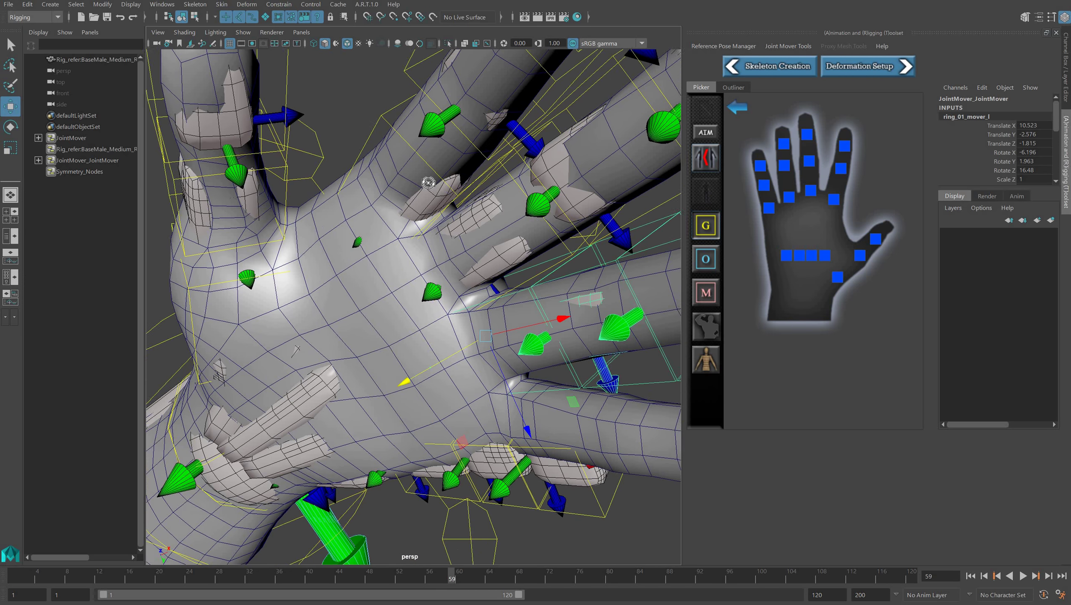
pyautogui.keyDown('alt'); pyautogui.moveTo(429, 182); pyautogui.dragTo(369, 138, button='middle'); pyautogui.keyUp('alt')
pyautogui.keyDown('alt'); pyautogui.moveTo(369, 138); pyautogui.dragTo(367, 216); pyautogui.keyUp('alt')
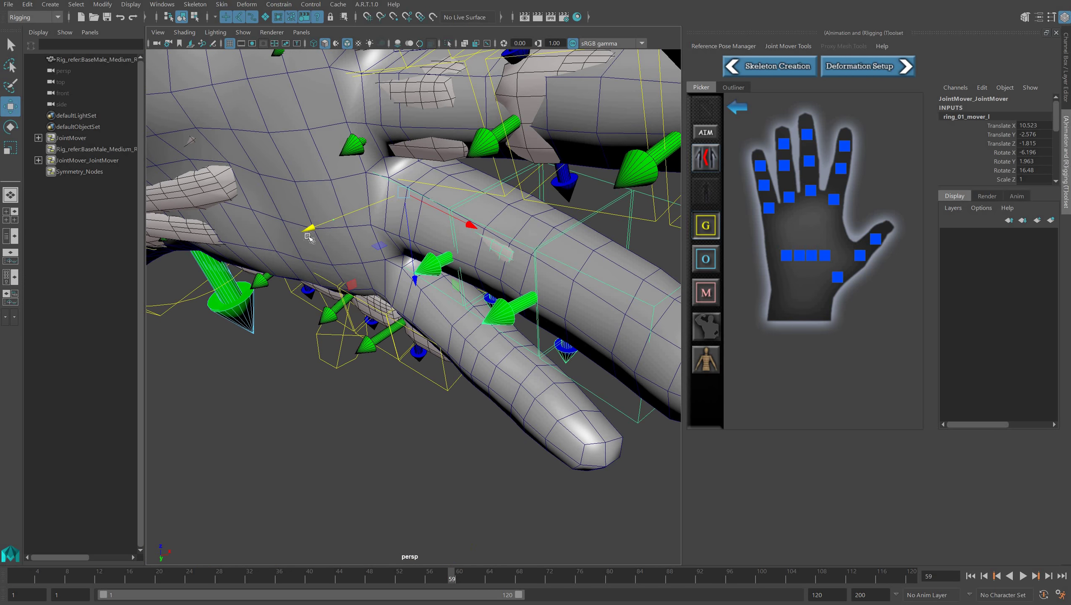
pyautogui.click(431, 187)
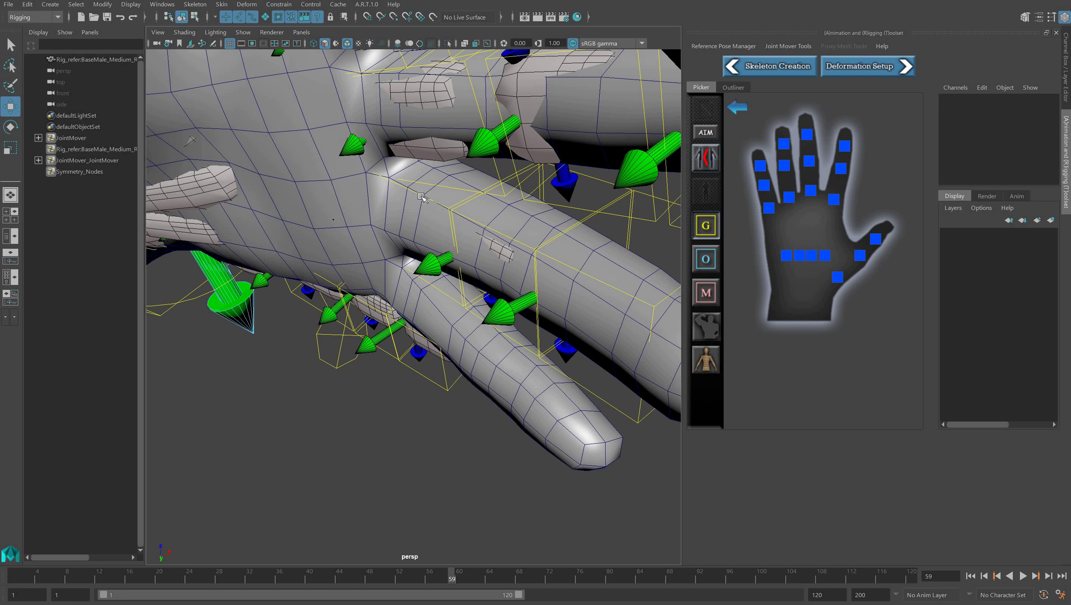
pyautogui.click(411, 206)
pyautogui.keyDown('alt'); pyautogui.moveTo(349, 246); pyautogui.dragTo(264, 352); pyautogui.keyUp('alt')
pyautogui.click(360, 232)
pyautogui.click(298, 245)
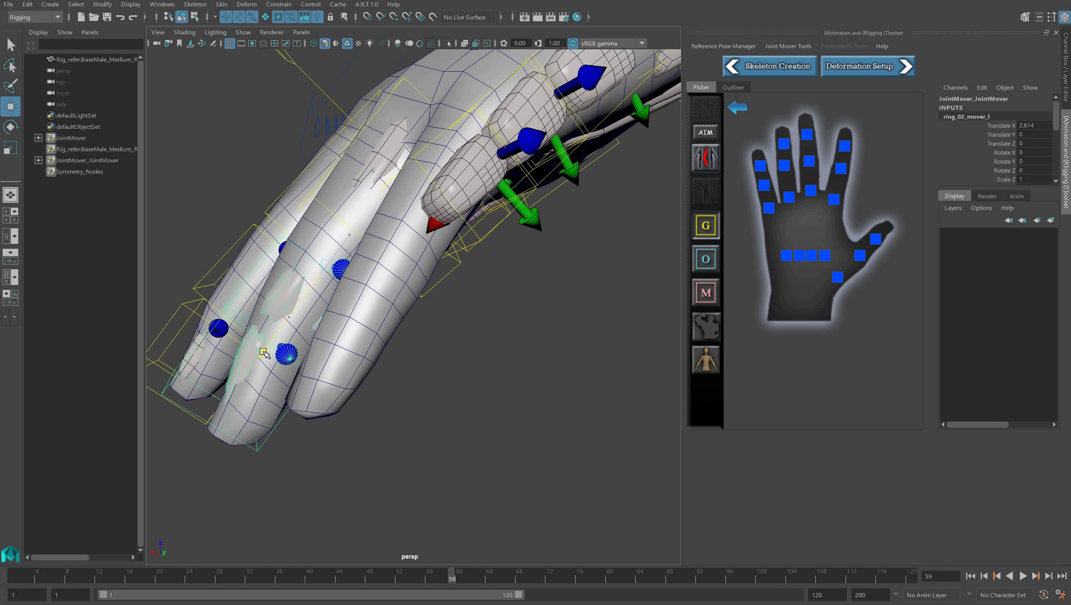
# Move the third left ring-finger mover to about 0.68 along its X axis to fit the fingertip.
pyautogui.click(198, 339)
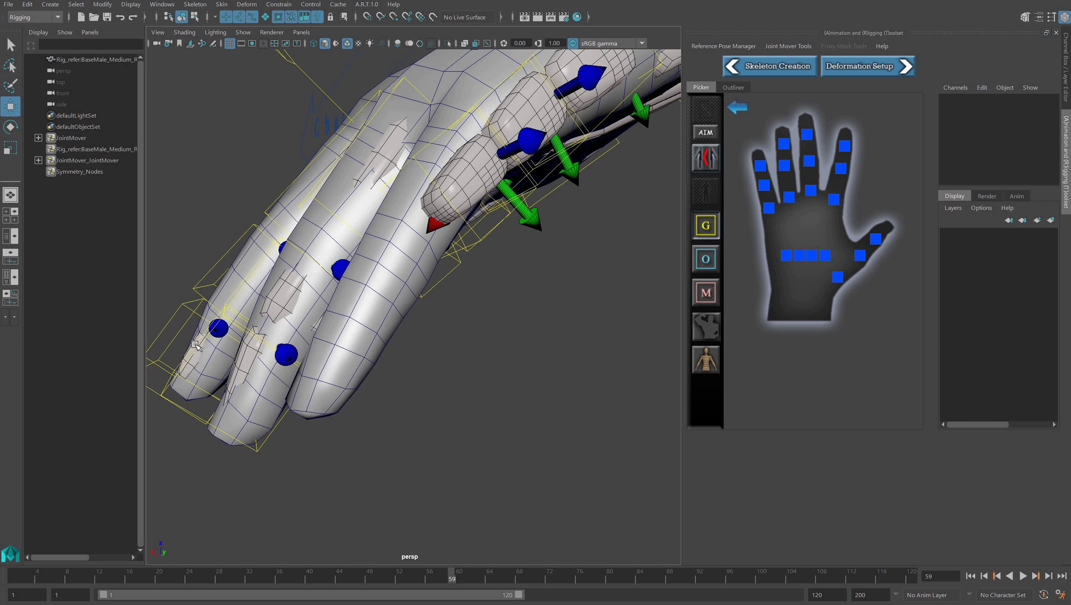
pyautogui.click(242, 369)
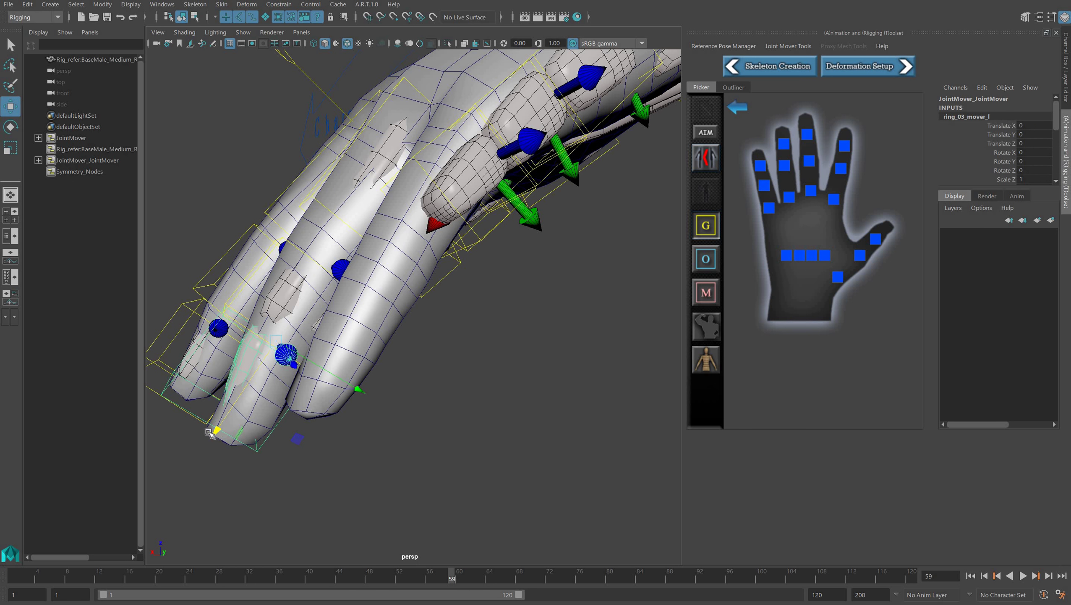
pyautogui.moveTo(209, 436); pyautogui.dragTo(229, 431)
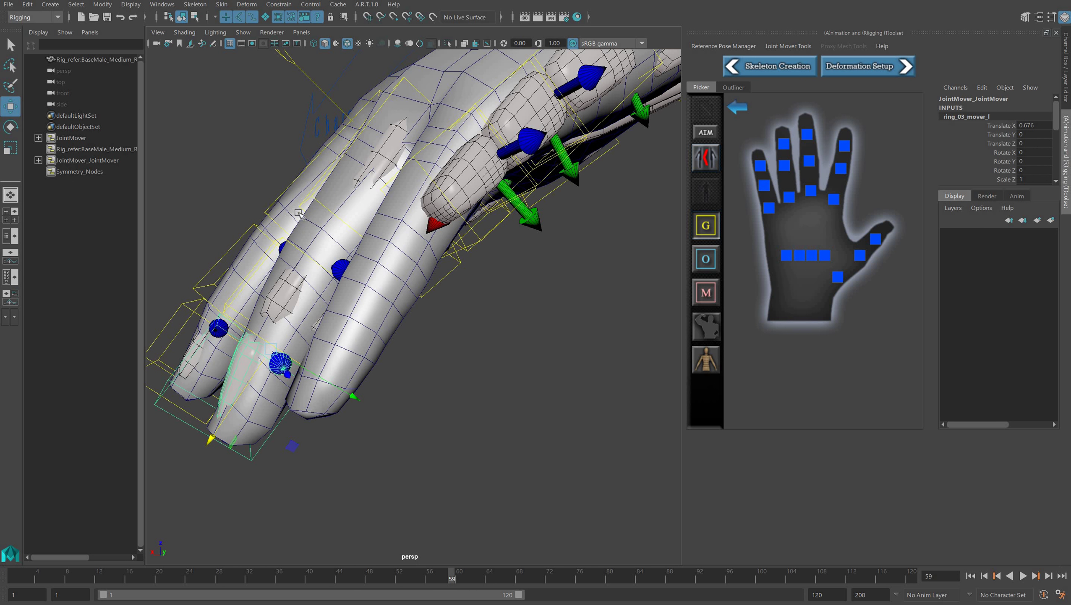
# Move the first left ring-finger mover to about 12.7, -1.9 and -1.9 in X, Y and Z to fit the knuckle.
pyautogui.click(428, 258)
pyautogui.keyDown('alt'); pyautogui.moveTo(400, 263); pyautogui.dragTo(433, 183); pyautogui.keyUp('alt')
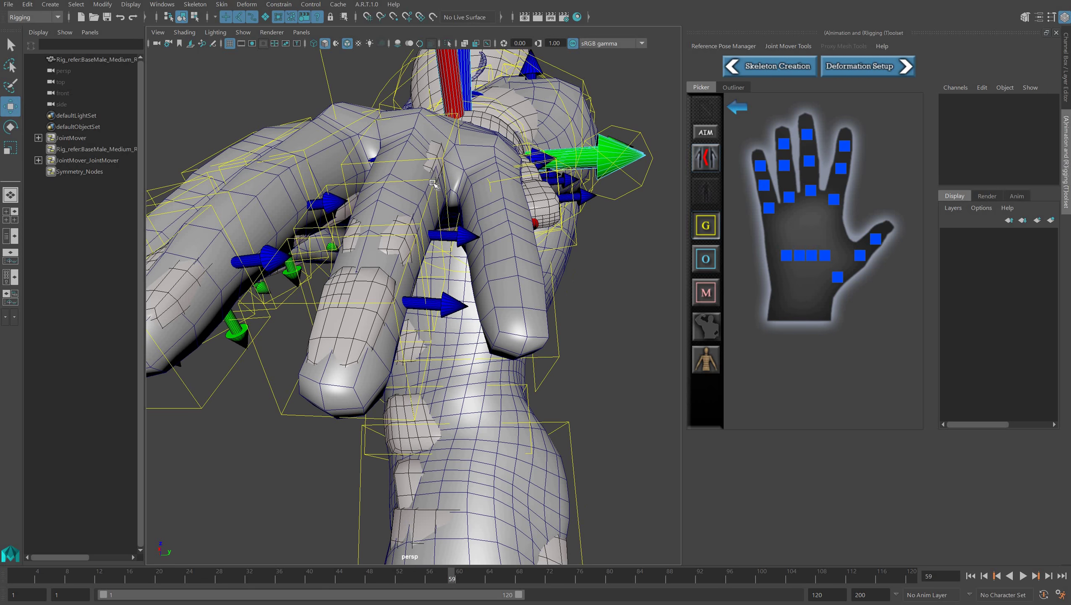
pyautogui.click(419, 228)
pyautogui.keyDown('alt'); pyautogui.moveTo(419, 224); pyautogui.dragTo(439, 247); pyautogui.keyUp('alt')
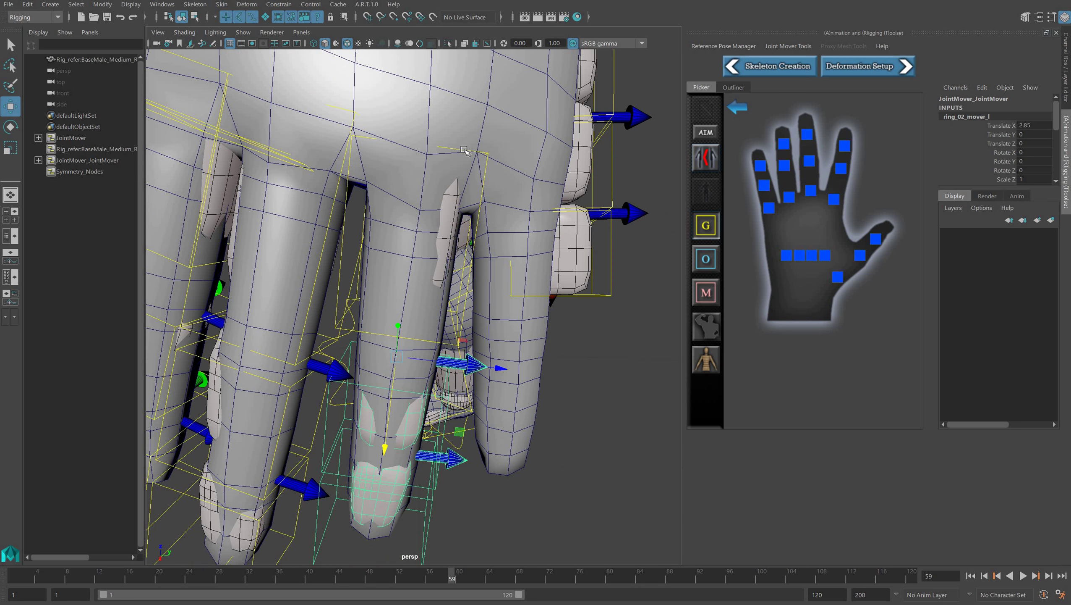
pyautogui.click(465, 150)
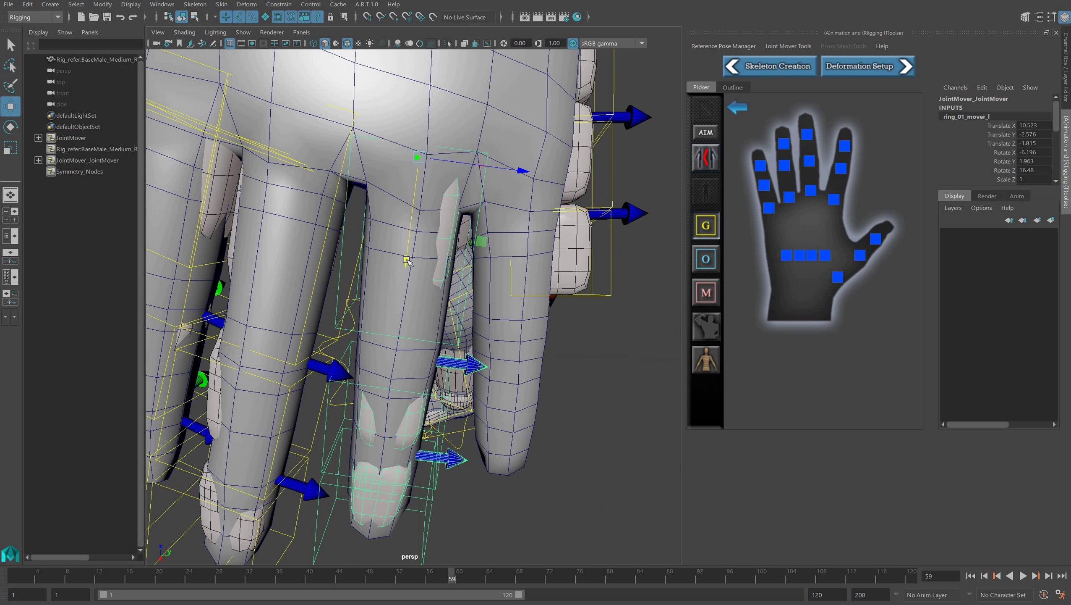
pyautogui.click(451, 148)
pyautogui.click(408, 249)
pyautogui.moveTo(400, 288); pyautogui.dragTo(401, 290)
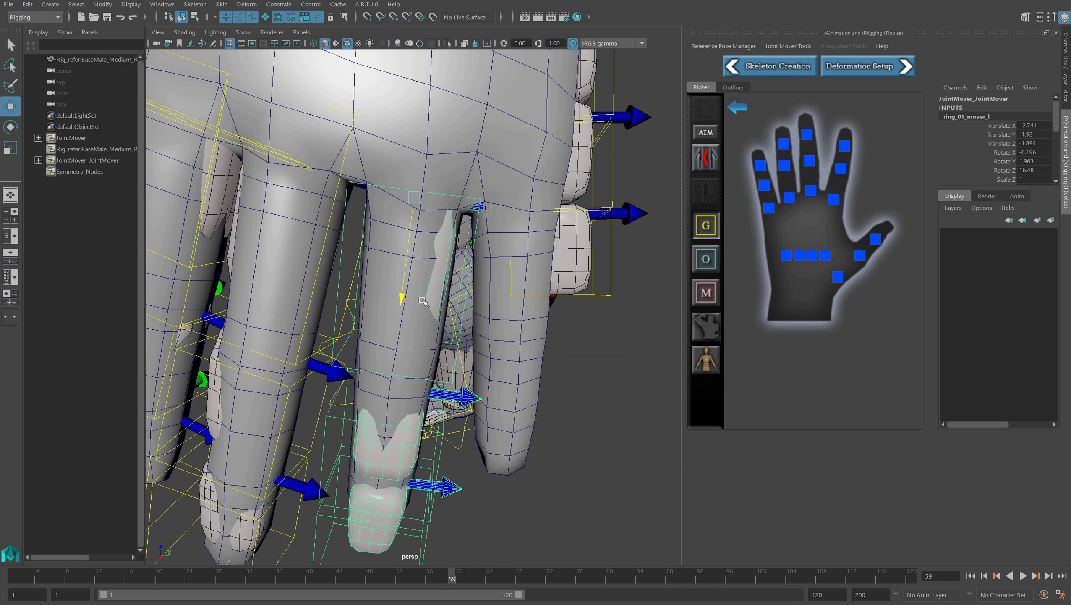
# Adjust the second left ring-finger mover along its X axis to fit the finger's middle joint.
pyautogui.keyDown('alt'); pyautogui.moveTo(479, 305); pyautogui.dragTo(428, 344); pyautogui.keyUp('alt')
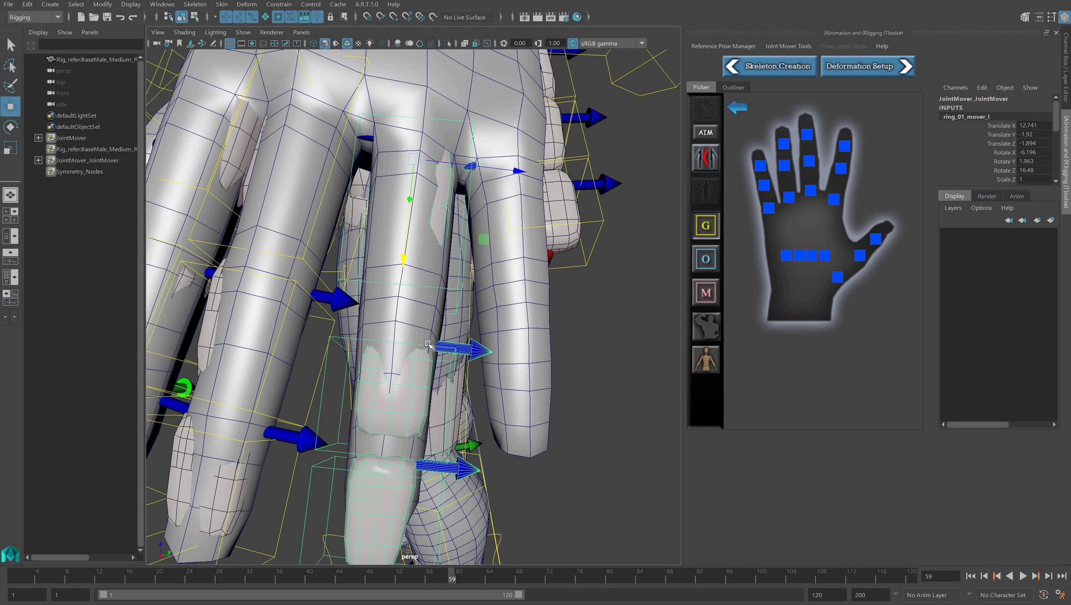
pyautogui.click(388, 446)
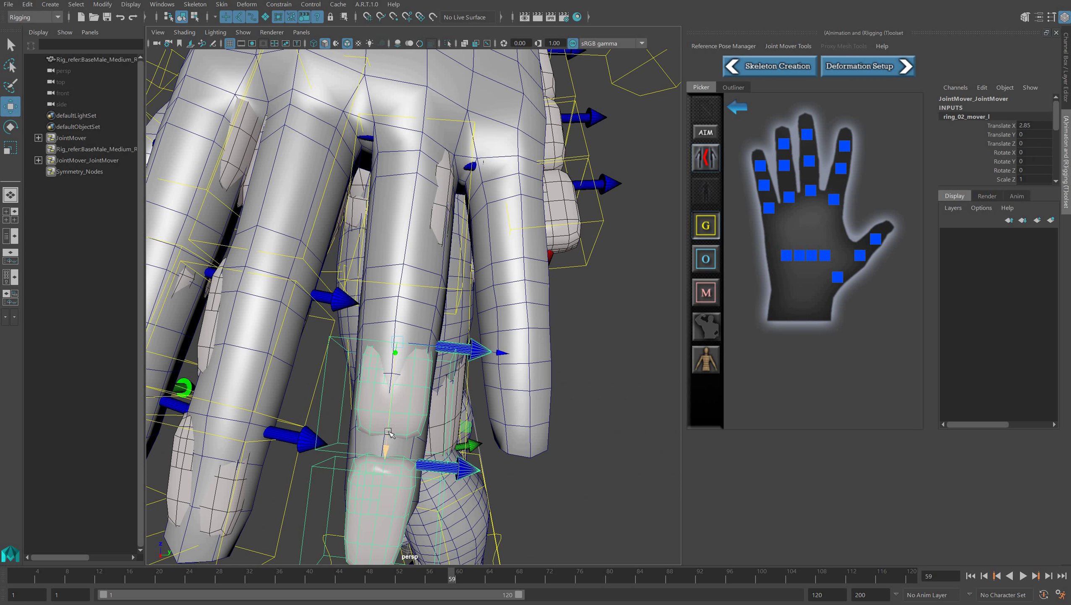
pyautogui.moveTo(388, 431); pyautogui.dragTo(181, 422)
pyautogui.click(405, 407)
# Move the first left pinky mover to about 11.2 in X and -2.4 in Z to bring it onto the little finger.
pyautogui.scroll(-4, 356, 374)
pyautogui.keyDown('alt'); pyautogui.moveTo(355, 373); pyautogui.dragTo(491, 244); pyautogui.keyUp('alt')
pyautogui.click(545, 177)
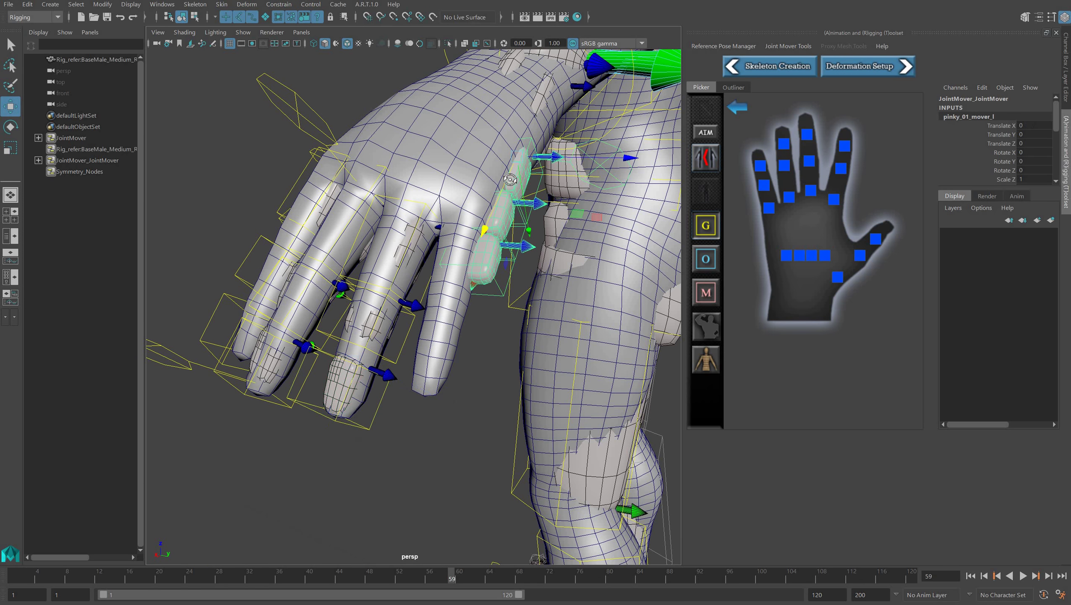
pyautogui.keyDown('alt'); pyautogui.moveTo(546, 178); pyautogui.dragTo(483, 147); pyautogui.keyUp('alt')
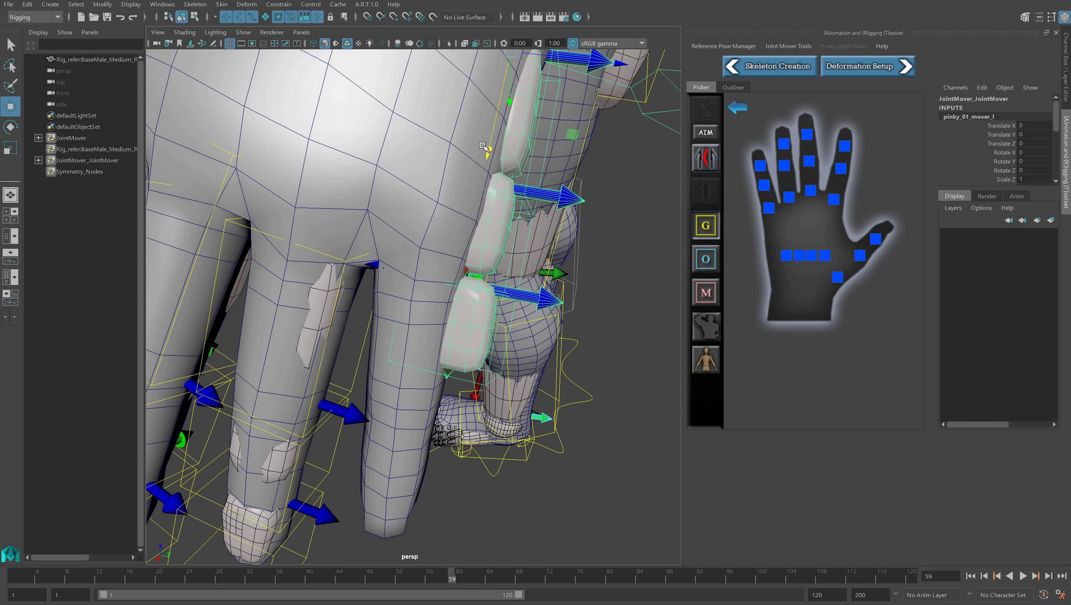
pyautogui.moveTo(438, 275); pyautogui.dragTo(484, 232)
pyautogui.keyDown('alt'); pyautogui.moveTo(529, 301); pyautogui.dragTo(467, 269); pyautogui.keyUp('alt')
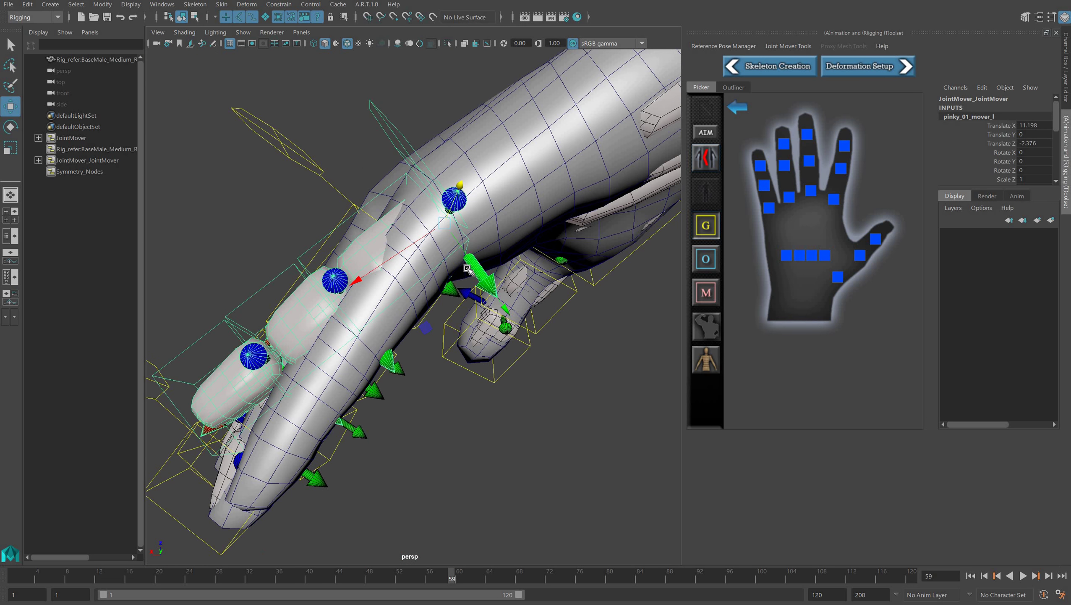
# Rotate the first left pinky mover to about 15 degrees around Z to follow the finger's slope.
pyautogui.press('e')
pyautogui.moveTo(442, 325); pyautogui.dragTo(459, 332)
pyautogui.keyDown('alt'); pyautogui.moveTo(462, 379); pyautogui.dragTo(576, 280); pyautogui.keyUp('alt')
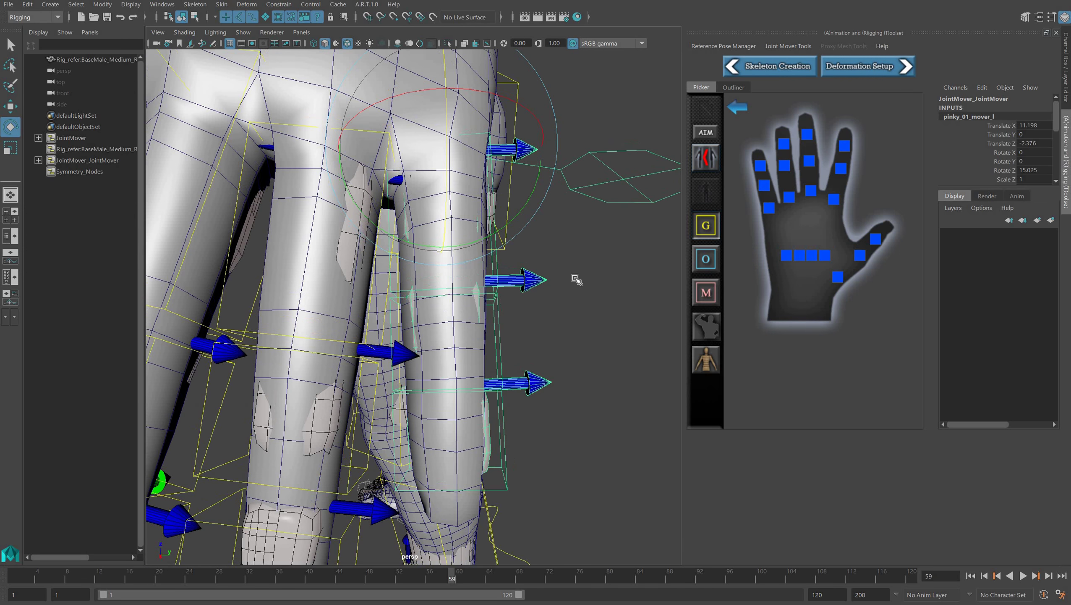
pyautogui.click(568, 278)
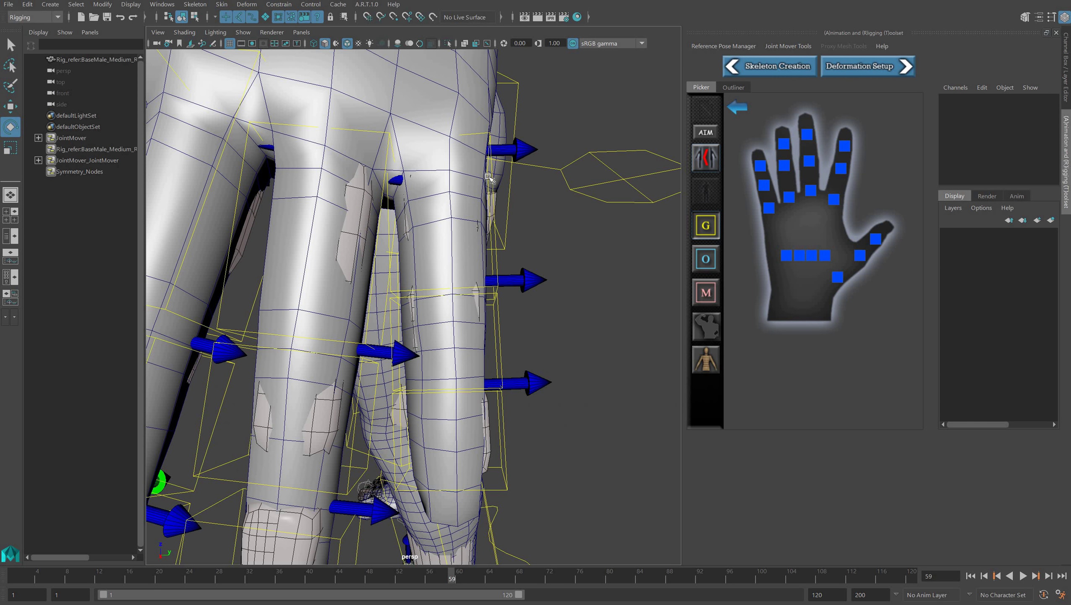
# Move the first left pinky mover to about 12.4 in X and 0.17 in Y to center it on the knuckle.
pyautogui.click(489, 177)
pyautogui.press('f')
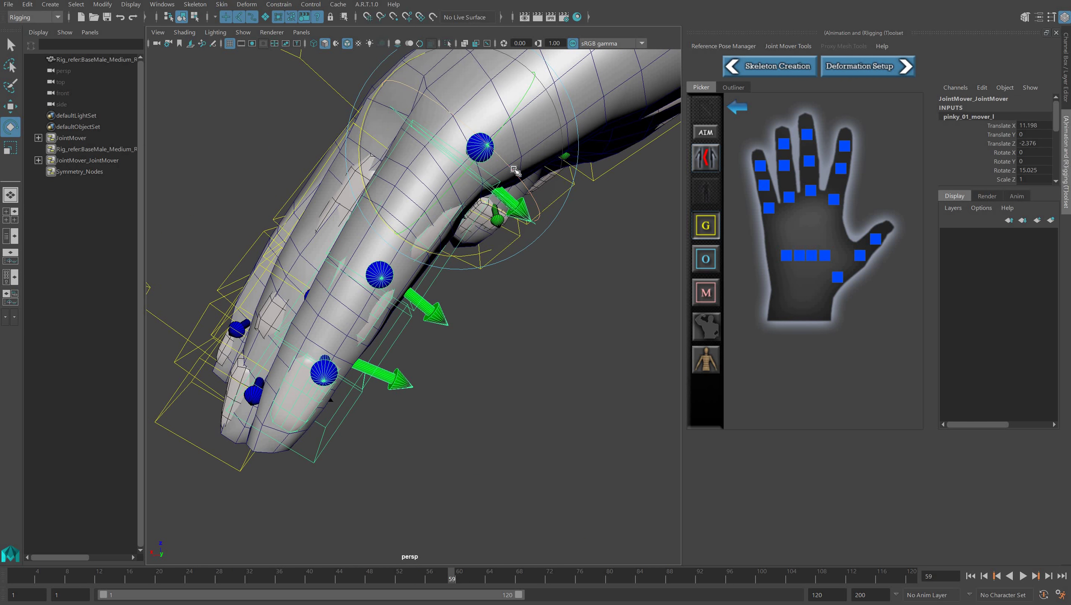
pyautogui.press('w')
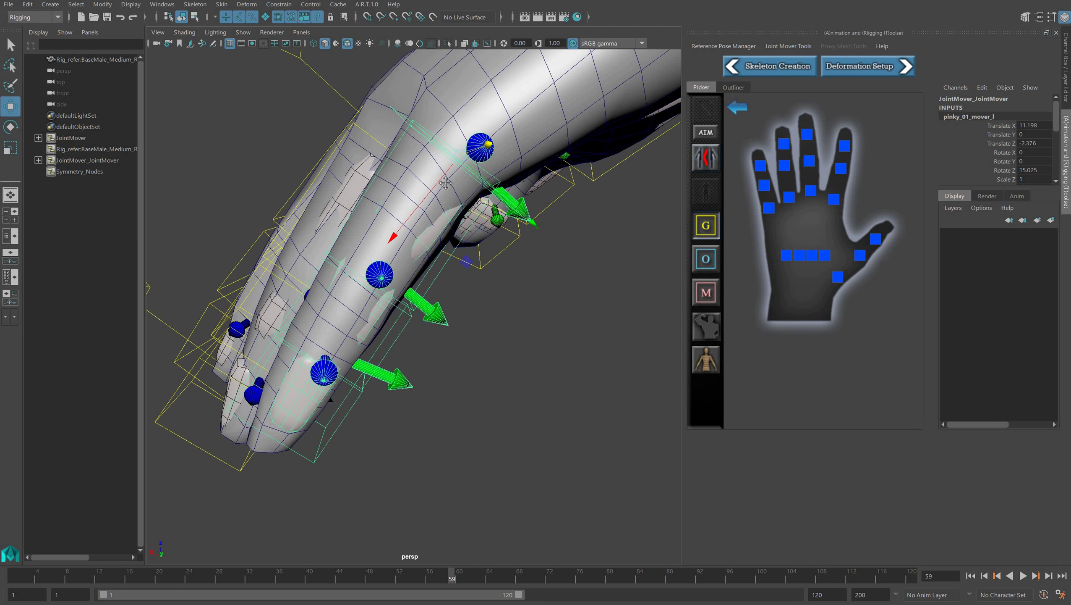
pyautogui.keyDown('alt'); pyautogui.moveTo(446, 242); pyautogui.dragTo(450, 330, button='middle'); pyautogui.keyUp('alt')
pyautogui.keyDown('alt'); pyautogui.moveTo(451, 330); pyautogui.dragTo(433, 310); pyautogui.keyUp('alt')
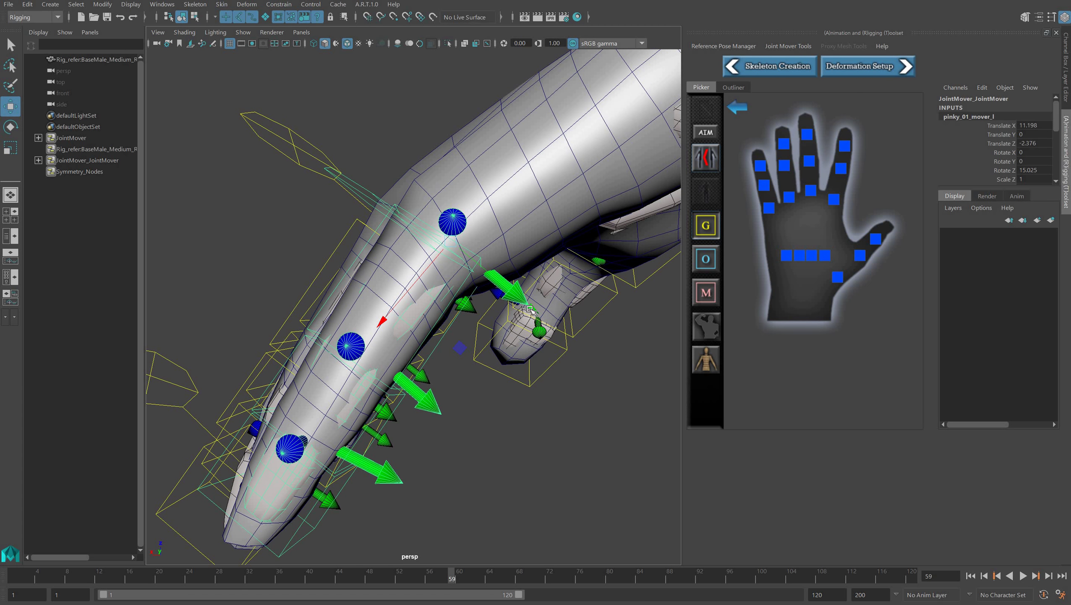
pyautogui.moveTo(523, 305); pyautogui.dragTo(399, 315)
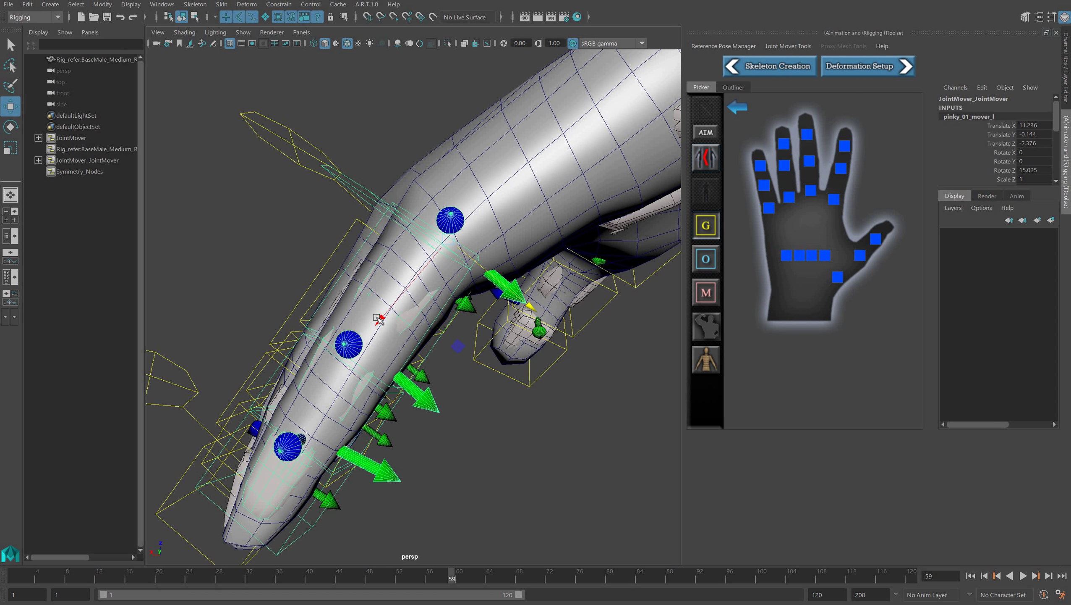
pyautogui.click(475, 263)
pyautogui.click(379, 328)
pyautogui.moveTo(381, 320); pyautogui.dragTo(392, 387)
pyautogui.click(354, 375)
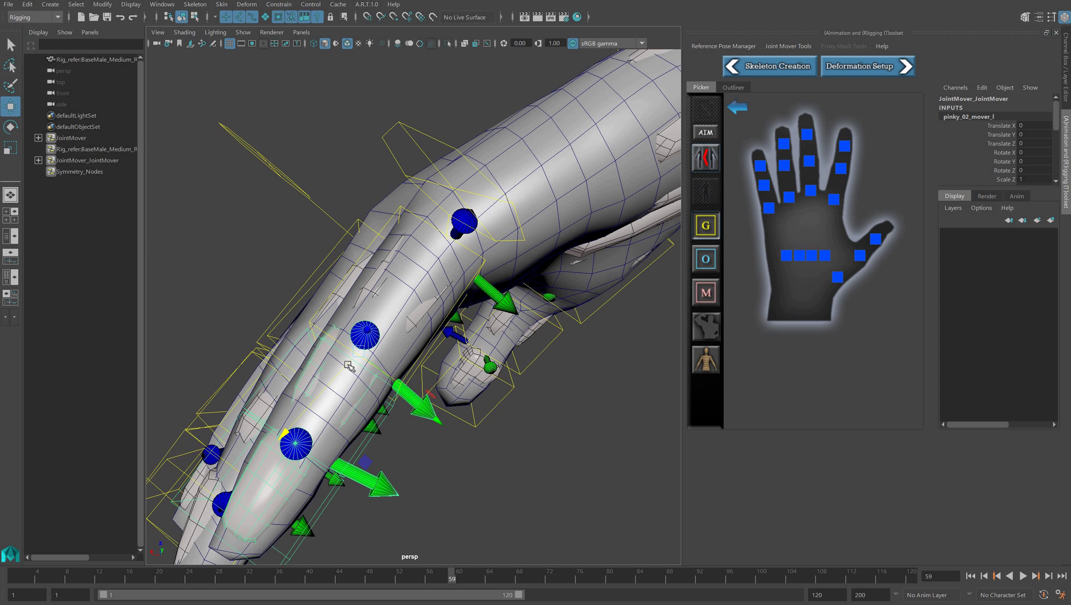
pyautogui.moveTo(285, 435); pyautogui.dragTo(333, 407)
pyautogui.press('Up')
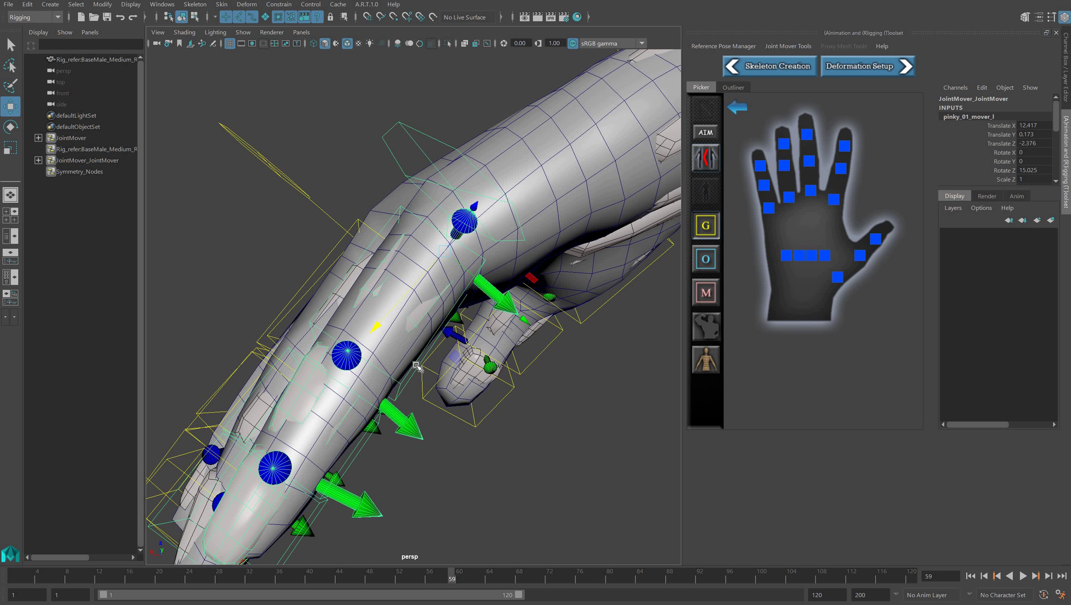
# Rotate the first left pinky mover to about 18.6 degrees around Z to follow the finger's bend.
pyautogui.press('e')
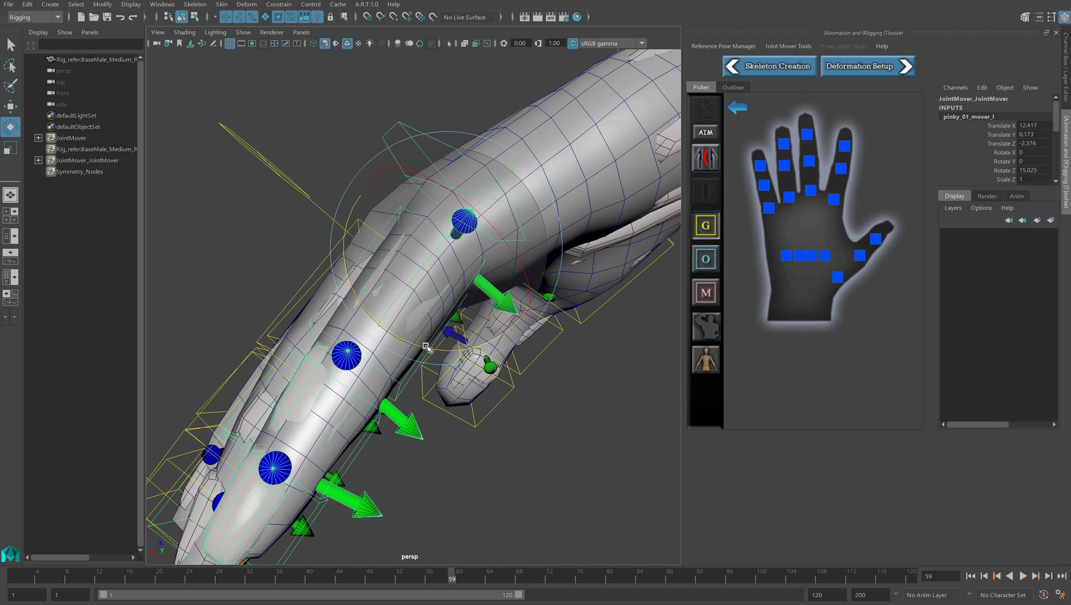
pyautogui.moveTo(429, 346); pyautogui.dragTo(431, 348)
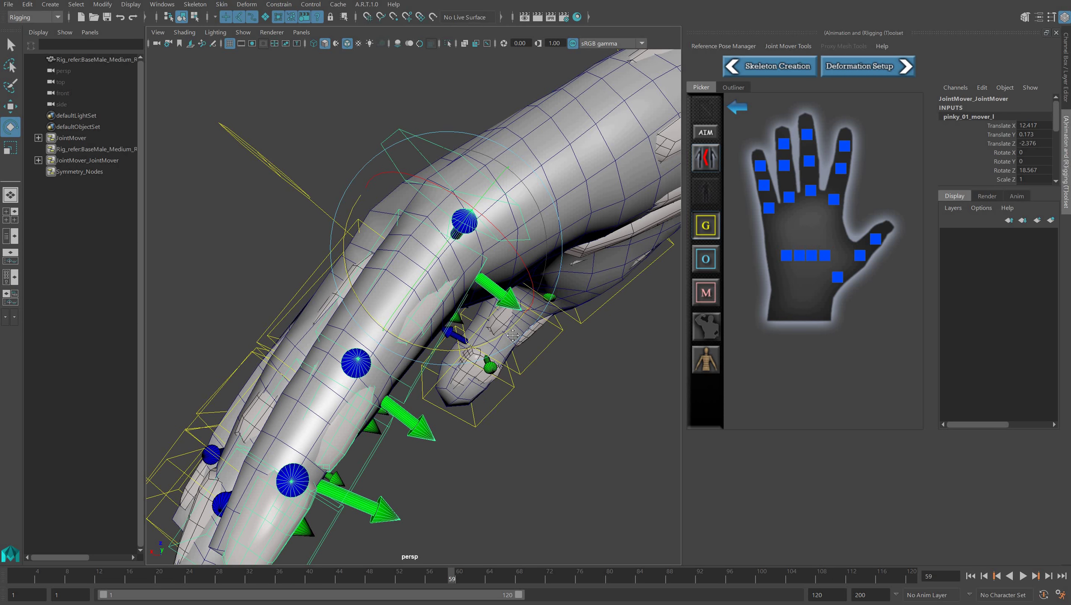
pyautogui.keyDown('alt'); pyautogui.moveTo(513, 335); pyautogui.dragTo(564, 304); pyautogui.keyUp('alt')
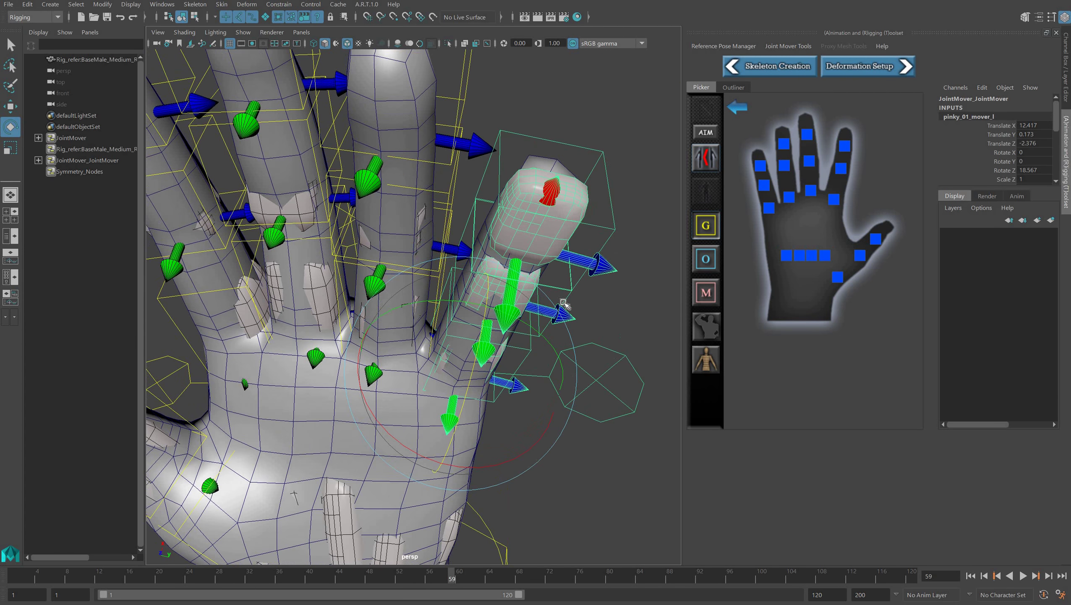
pyautogui.press('q')
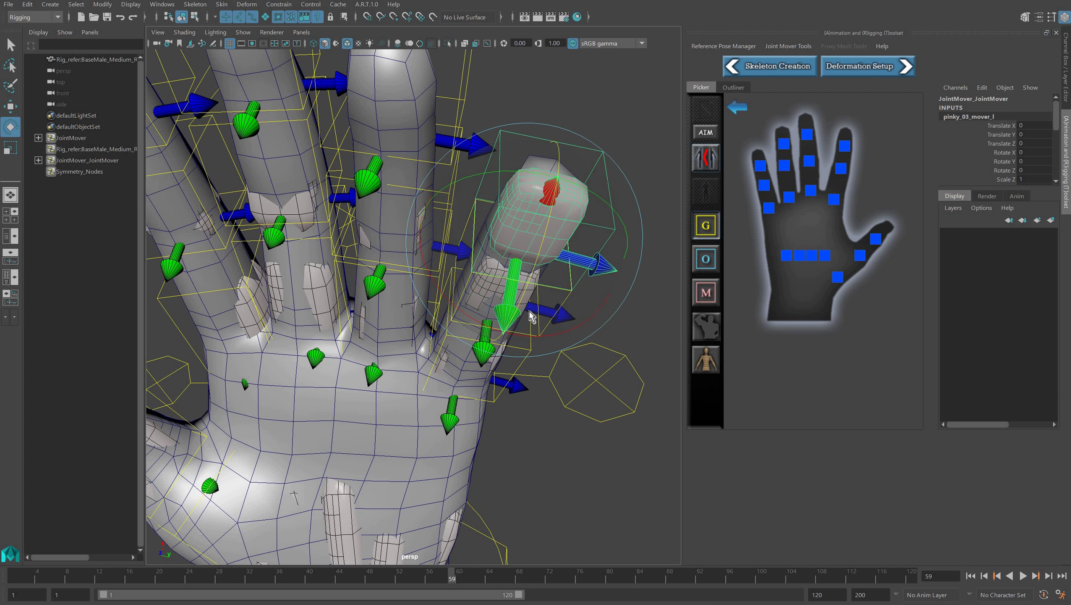
pyautogui.click(529, 311)
pyautogui.press('w')
pyautogui.click(518, 350)
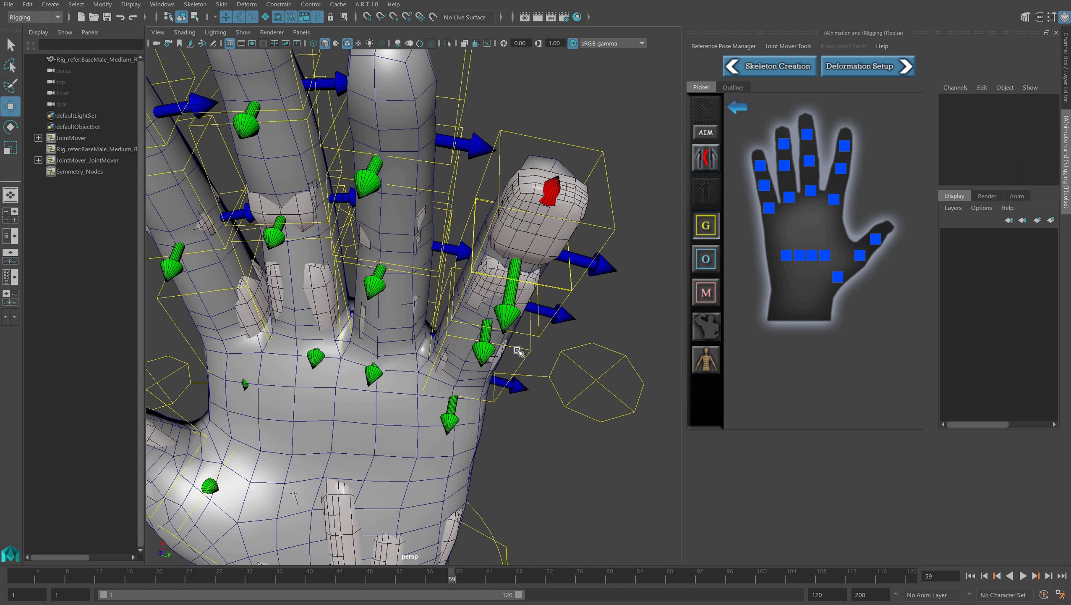
pyautogui.click(517, 346)
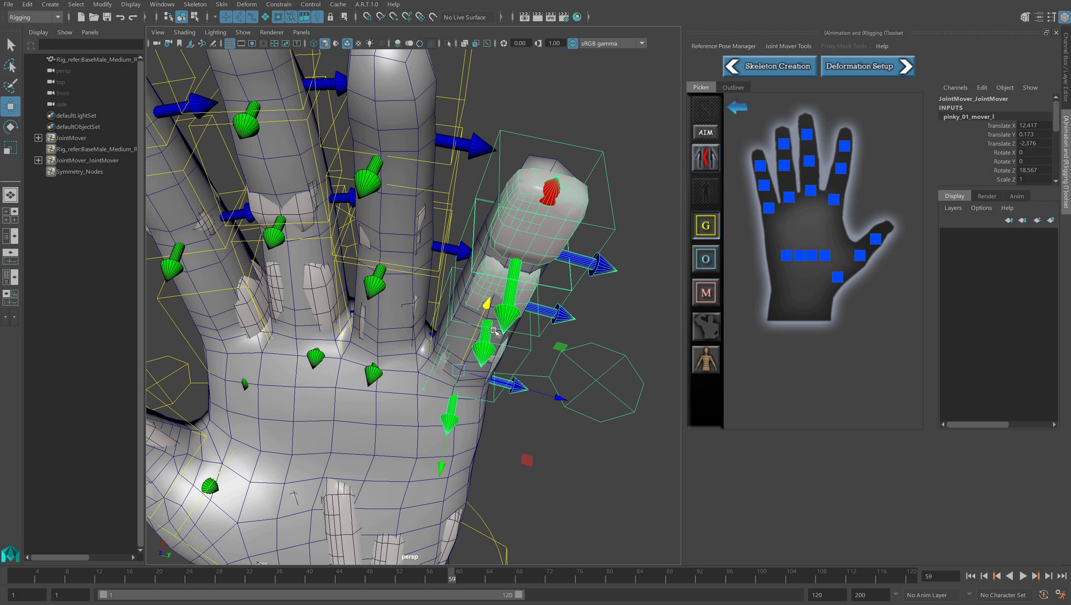
pyautogui.press('e')
pyautogui.moveTo(486, 334); pyautogui.dragTo(486, 332)
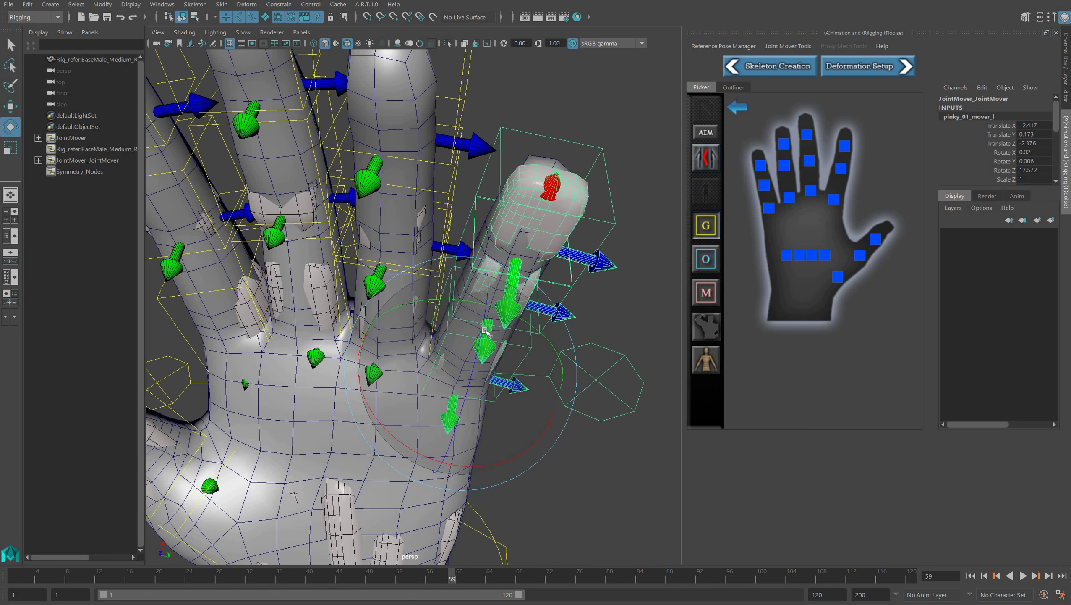
pyautogui.click(27, 4)
pyautogui.click(57, 24)
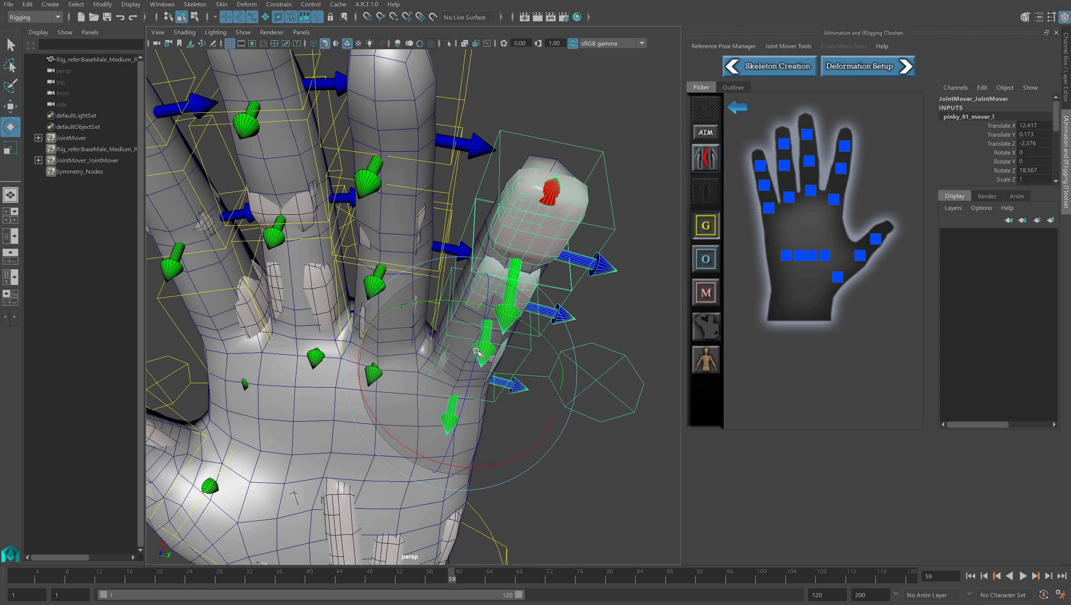
# Rotate the first left pinky mover to about 17.2 degrees around Z to fit the little finger.
pyautogui.moveTo(476, 349); pyautogui.dragTo(486, 339)
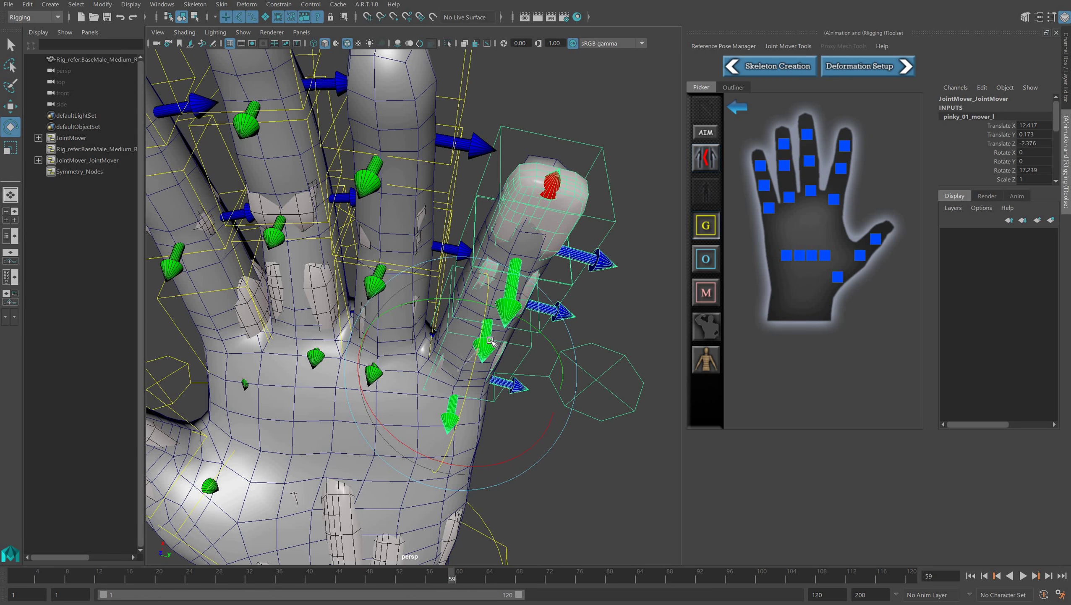
pyautogui.keyDown('alt'); pyautogui.moveTo(424, 383); pyautogui.dragTo(418, 414); pyautogui.keyUp('alt')
pyautogui.press('f')
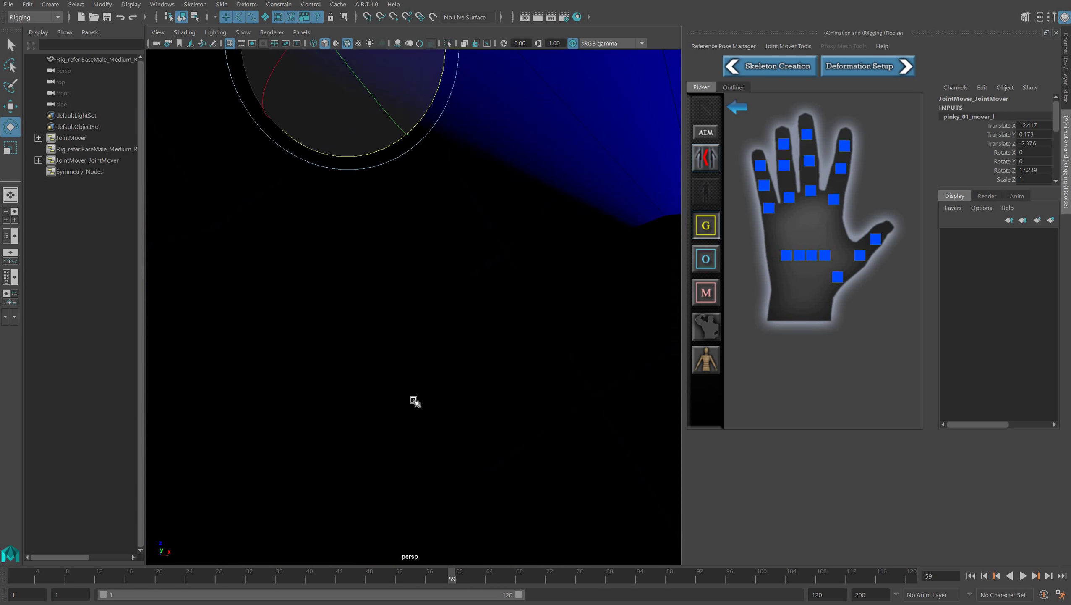
# Display the scene in wireframe and examine how the joint movers sit inside the hands, legs and torso from several sides.
pyautogui.press('4')
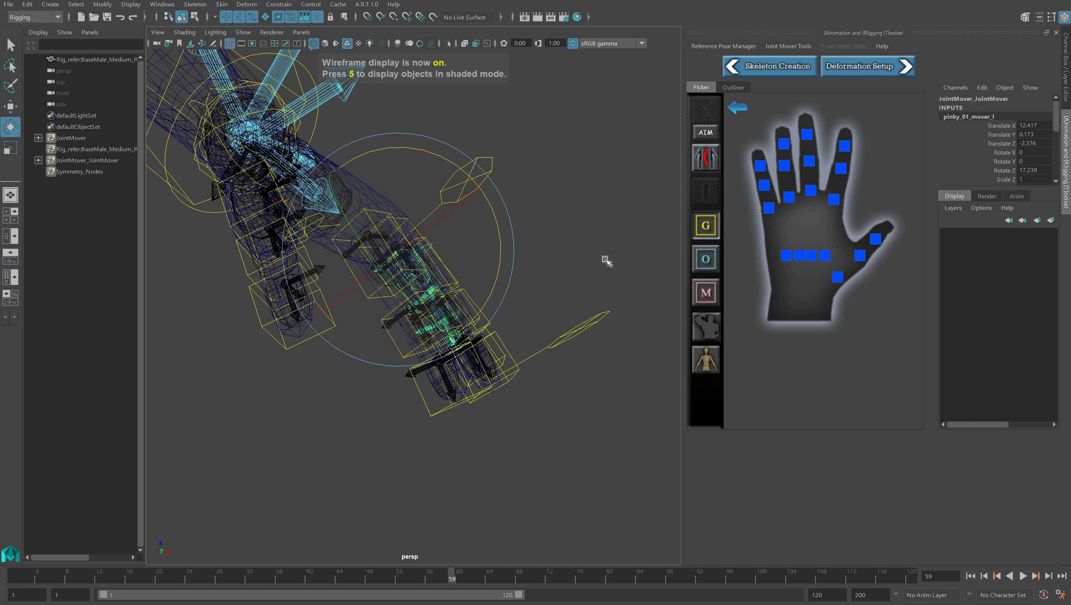
pyautogui.keyDown('alt'); pyautogui.moveTo(545, 236); pyautogui.dragTo(500, 236); pyautogui.keyUp('alt')
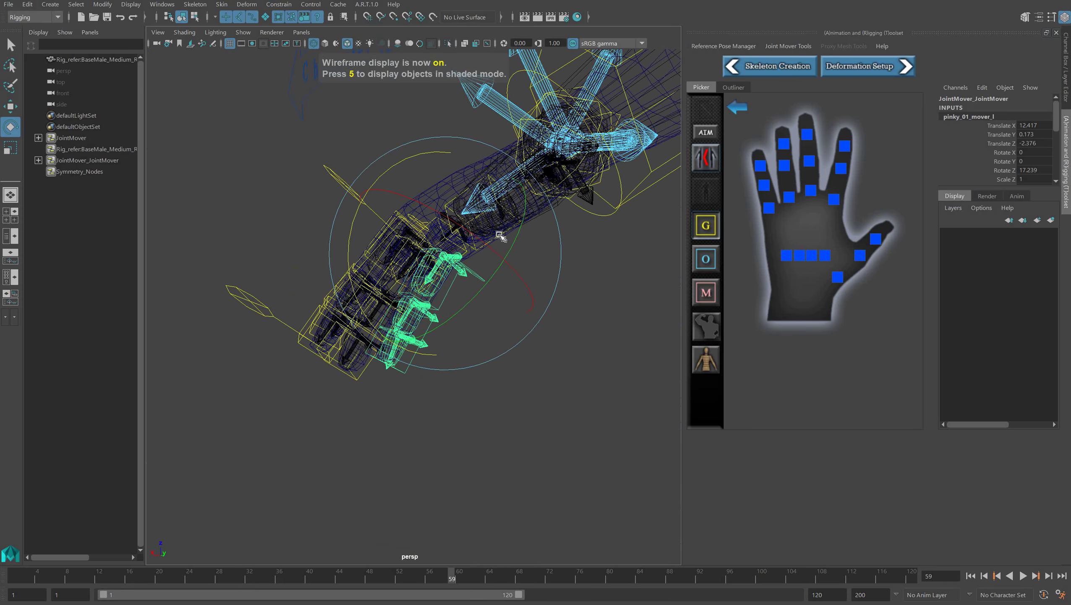
pyautogui.keyDown('alt'); pyautogui.moveTo(602, 254); pyautogui.dragTo(316, 287); pyautogui.keyUp('alt')
pyautogui.keyDown('alt'); pyautogui.moveTo(316, 287); pyautogui.dragTo(254, 271, button='right'); pyautogui.keyUp('alt')
pyautogui.keyDown('alt'); pyautogui.moveTo(605, 308); pyautogui.dragTo(381, 292); pyautogui.keyUp('alt')
pyautogui.keyDown('alt'); pyautogui.moveTo(321, 288); pyautogui.dragTo(584, 307, button='middle'); pyautogui.keyUp('alt')
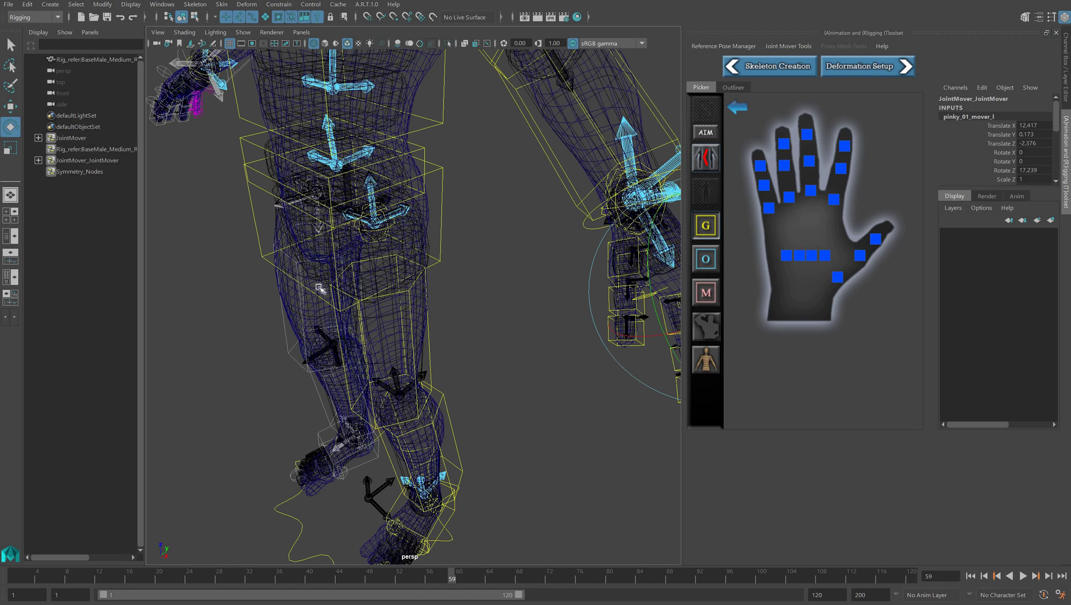
pyautogui.keyDown('alt'); pyautogui.moveTo(320, 289); pyautogui.dragTo(270, 240, button='right'); pyautogui.keyUp('alt')
pyautogui.keyDown('alt'); pyautogui.moveTo(430, 373); pyautogui.dragTo(471, 318); pyautogui.keyUp('alt')
pyautogui.keyDown('alt'); pyautogui.moveTo(471, 317); pyautogui.dragTo(265, 322, button='middle'); pyautogui.keyUp('alt')
pyautogui.keyDown('alt'); pyautogui.moveTo(265, 322); pyautogui.dragTo(514, 280); pyautogui.keyUp('alt')
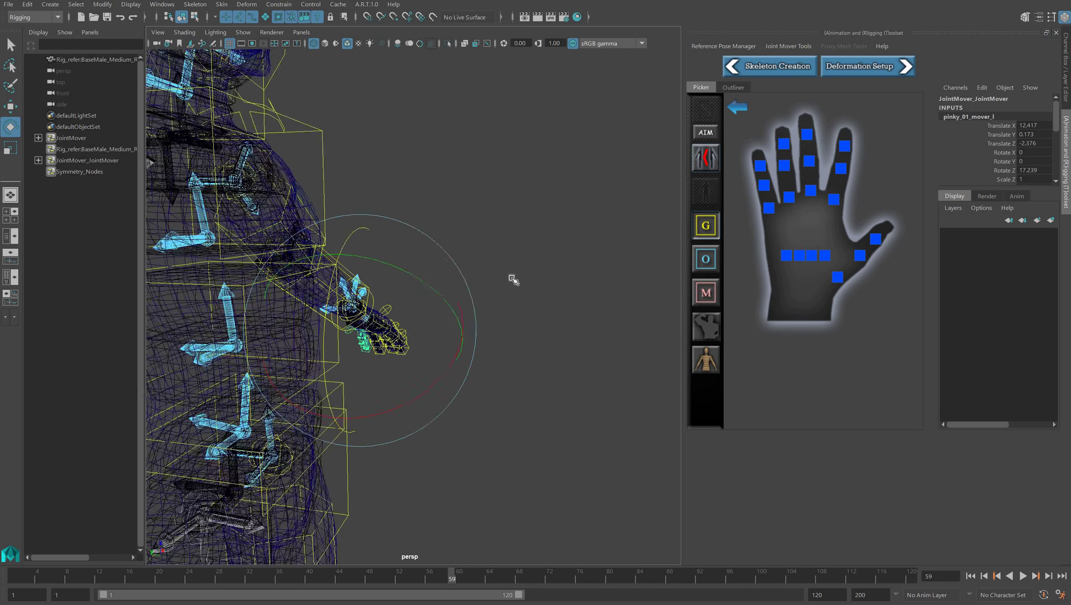
pyautogui.keyDown('alt'); pyautogui.moveTo(338, 292); pyautogui.dragTo(507, 297); pyautogui.keyUp('alt')
pyautogui.keyDown('alt'); pyautogui.moveTo(335, 339); pyautogui.dragTo(490, 324, button='middle'); pyautogui.keyUp('alt')
pyautogui.keyDown('alt'); pyautogui.moveTo(490, 324); pyautogui.dragTo(403, 475, button='right'); pyautogui.keyUp('alt')
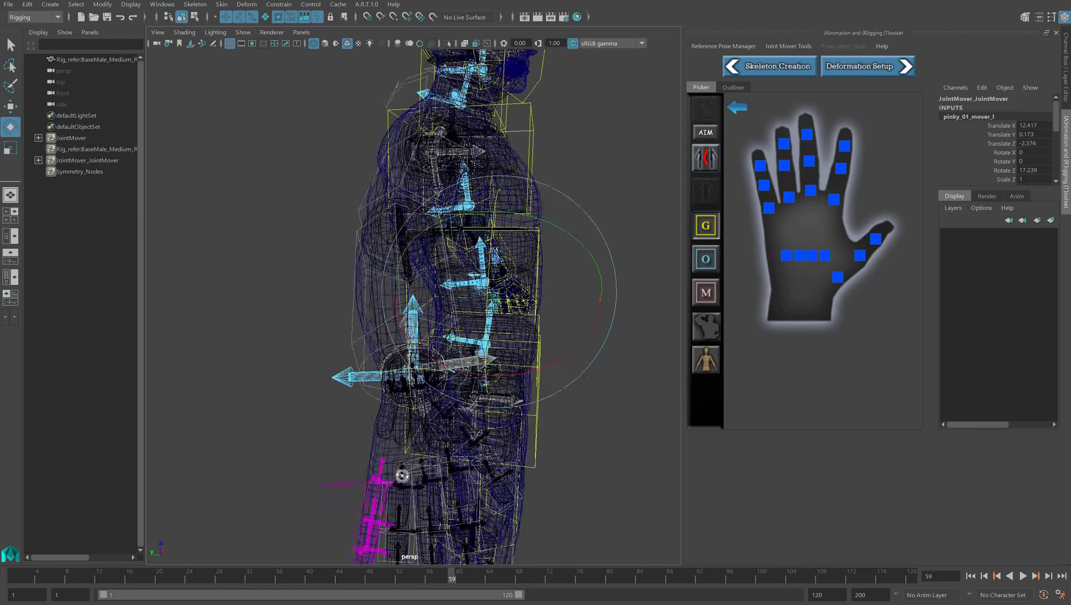
pyautogui.keyDown('alt'); pyautogui.moveTo(592, 462); pyautogui.dragTo(403, 449); pyautogui.keyUp('alt')
pyautogui.keyDown('alt'); pyautogui.moveTo(405, 415); pyautogui.dragTo(460, 258, button='middle'); pyautogui.keyUp('alt')
pyautogui.keyDown('alt'); pyautogui.moveTo(393, 267); pyautogui.dragTo(347, 436, button='middle'); pyautogui.keyUp('alt')
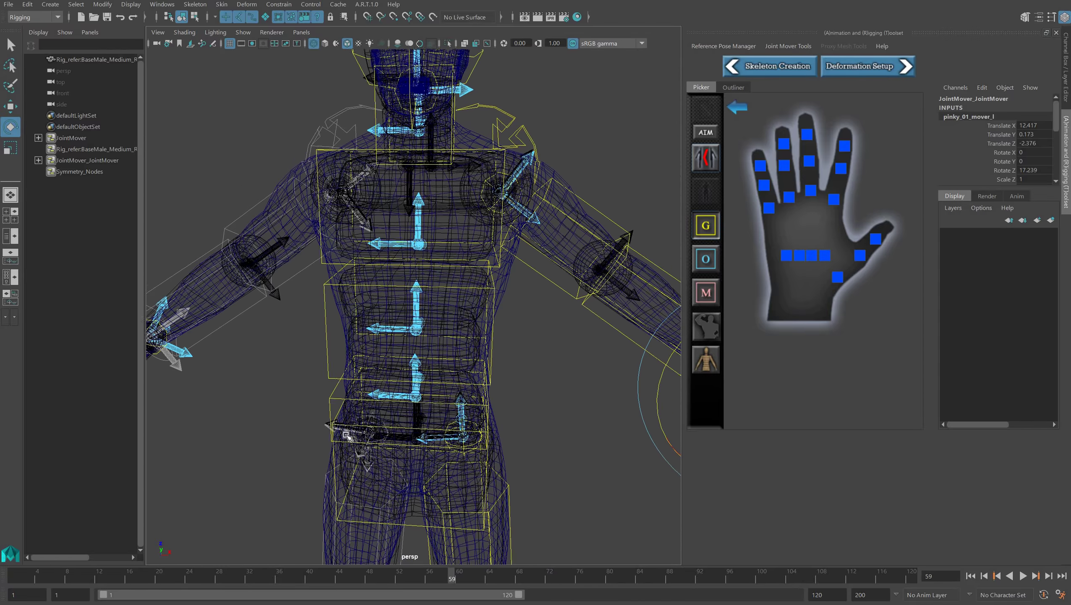
pyautogui.keyDown('alt'); pyautogui.moveTo(347, 436); pyautogui.dragTo(379, 435); pyautogui.keyUp('alt')
# Return the viewport to smooth shaded display and toggle X-Ray Joints.
pyautogui.press('4')
pyautogui.press('5')
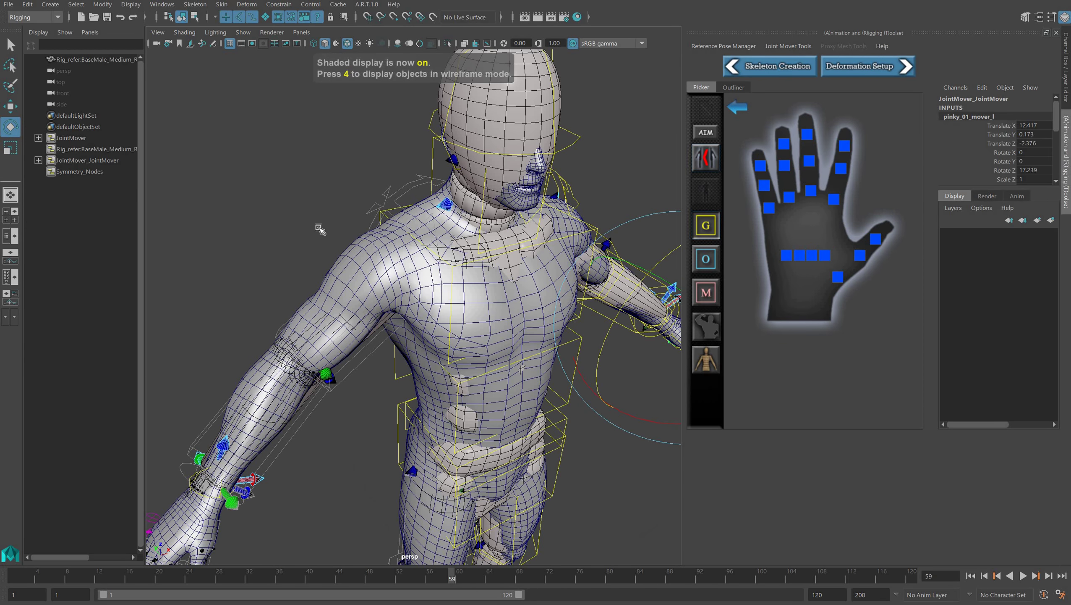
pyautogui.click(186, 33)
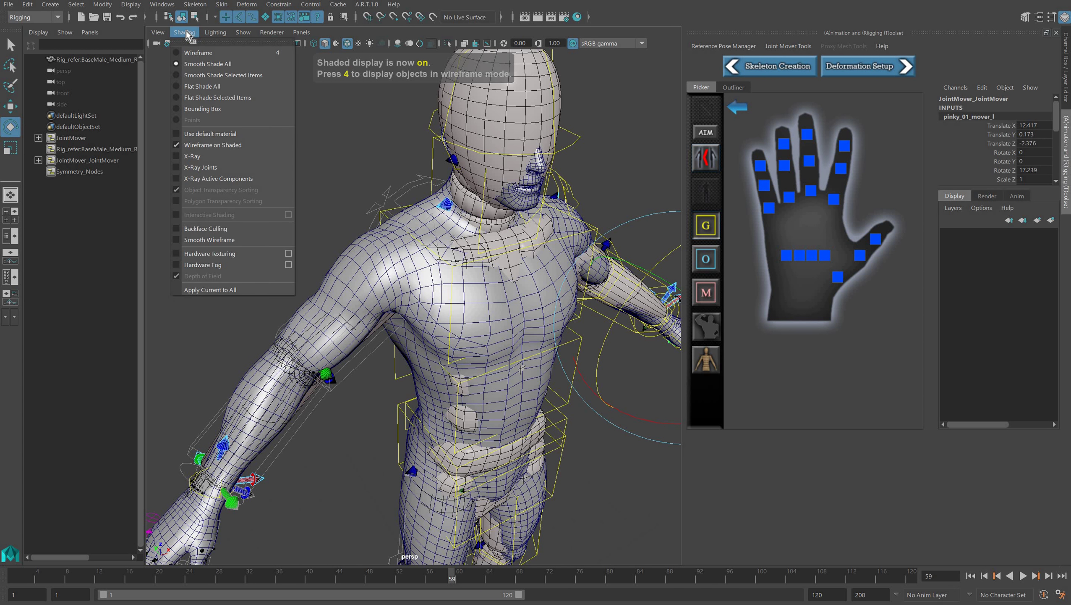
pyautogui.click(207, 167)
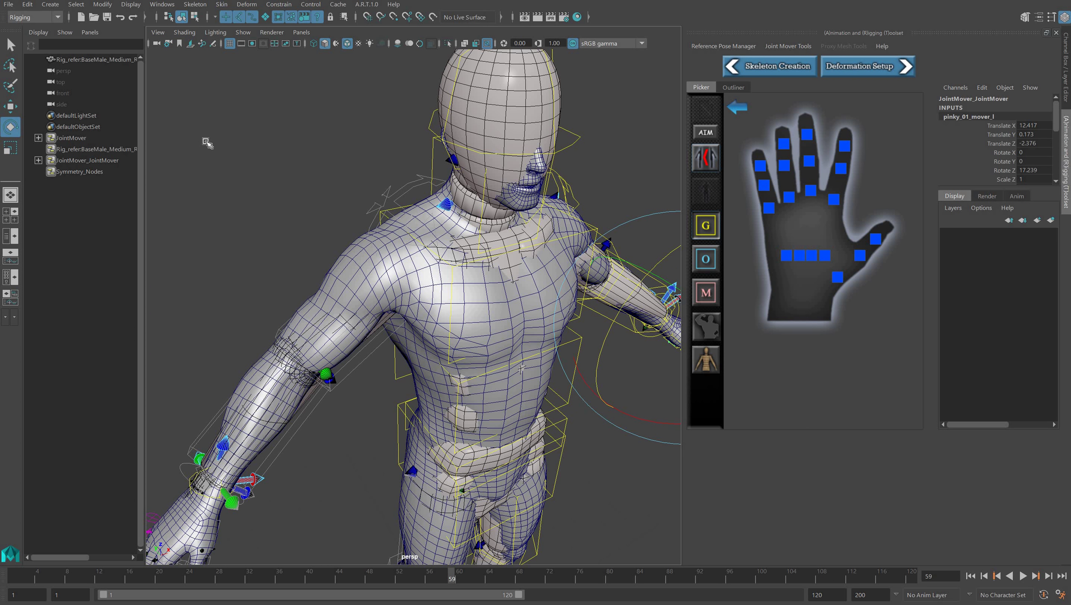
# Examine the shaded figure as a whole and how the leg movers sit around the thighs and shins.
pyautogui.keyDown('alt'); pyautogui.moveTo(280, 239); pyautogui.dragTo(216, 197); pyautogui.keyUp('alt')
pyautogui.keyDown('alt'); pyautogui.moveTo(344, 185); pyautogui.dragTo(341, 147, button='middle'); pyautogui.keyUp('alt')
pyautogui.scroll(-5, 342, 160)
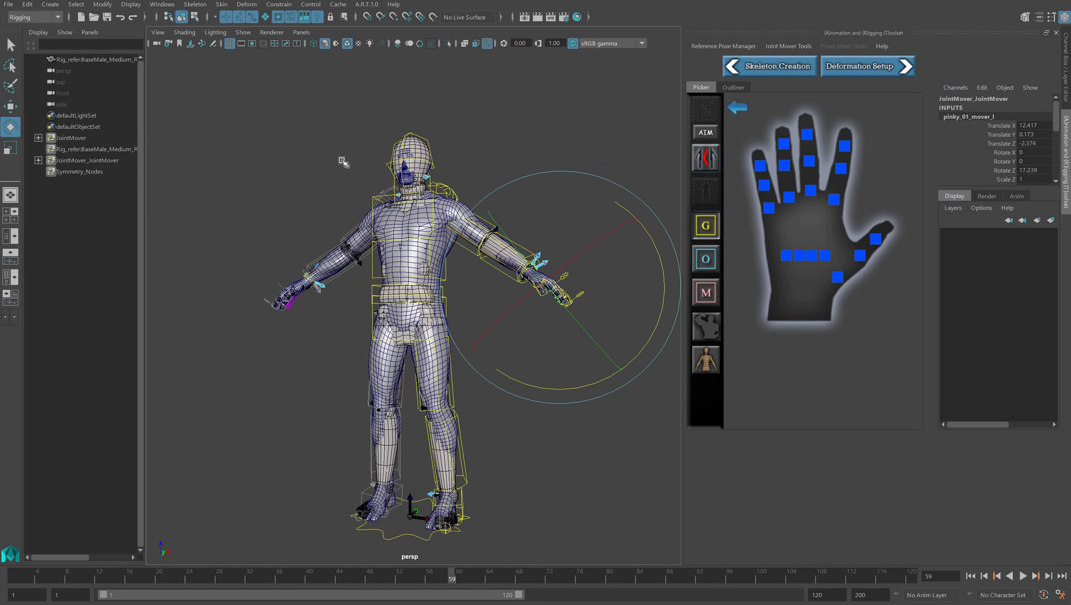
pyautogui.keyDown('alt'); pyautogui.moveTo(336, 195); pyautogui.dragTo(422, 234); pyautogui.keyUp('alt')
pyautogui.keyDown('alt'); pyautogui.moveTo(422, 235); pyautogui.dragTo(427, 155, button='middle'); pyautogui.keyUp('alt')
pyautogui.scroll(5, 495, 352)
pyautogui.keyDown('alt'); pyautogui.moveTo(463, 242); pyautogui.dragTo(426, 125, button='middle'); pyautogui.keyUp('alt')
pyautogui.scroll(3, 457, 337)
pyautogui.keyDown('alt'); pyautogui.moveTo(457, 335); pyautogui.dragTo(420, 447, button='middle'); pyautogui.keyUp('alt')
# Rotate the left thigh mover to about -6.19 degrees around Y to follow the leg of the mesh.
pyautogui.click(479, 250)
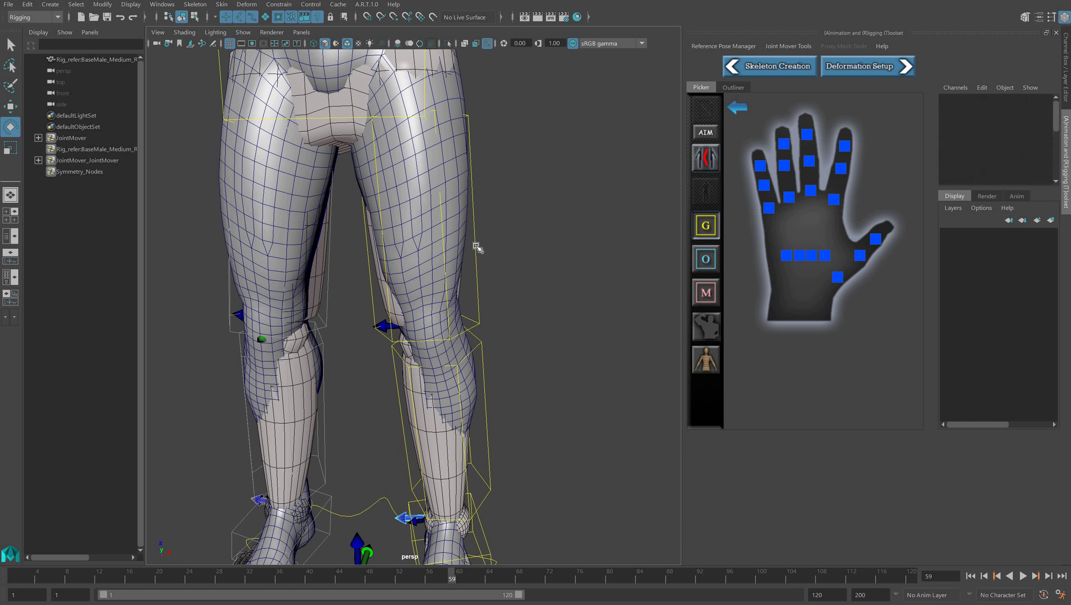
pyautogui.click(476, 245)
pyautogui.keyDown('alt'); pyautogui.moveTo(490, 251); pyautogui.dragTo(494, 309, button='middle'); pyautogui.keyUp('alt')
pyautogui.scroll(5, 496, 311)
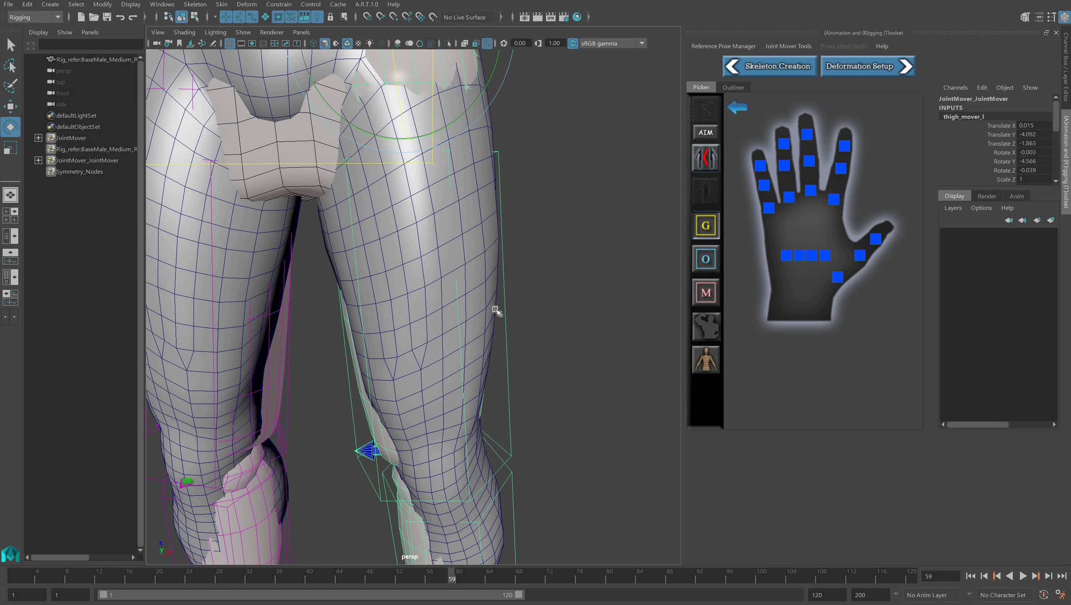
pyautogui.press('4')
pyautogui.scroll(-3, 495, 310)
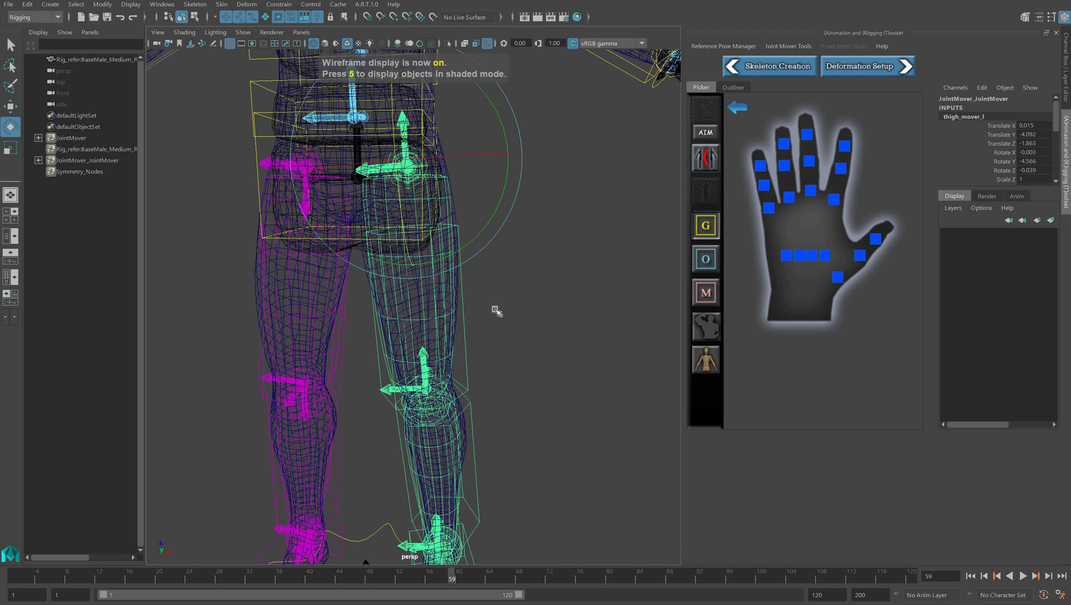
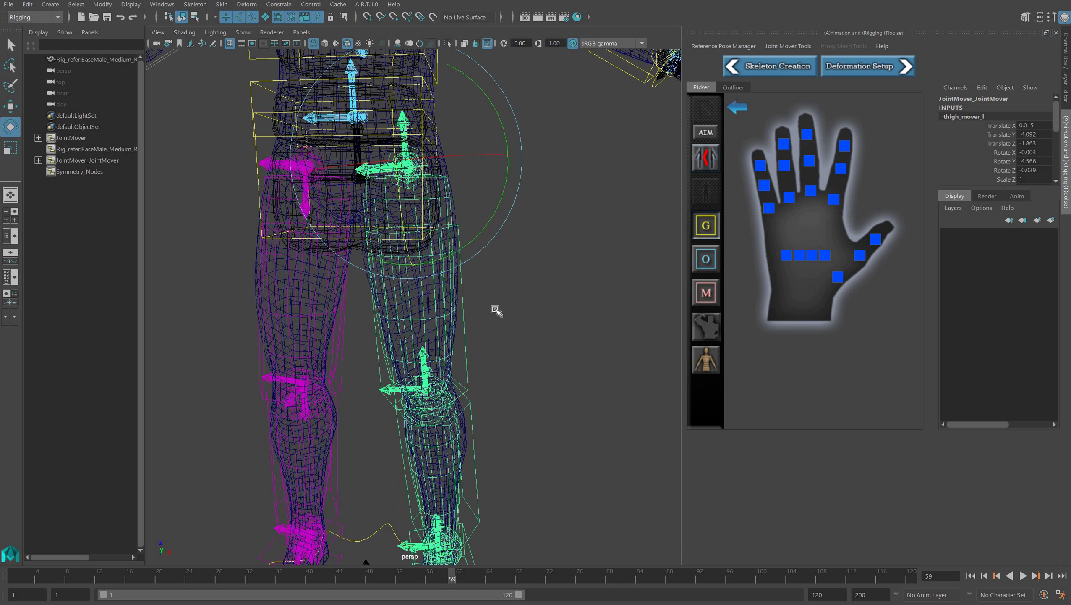
pyautogui.press('=')
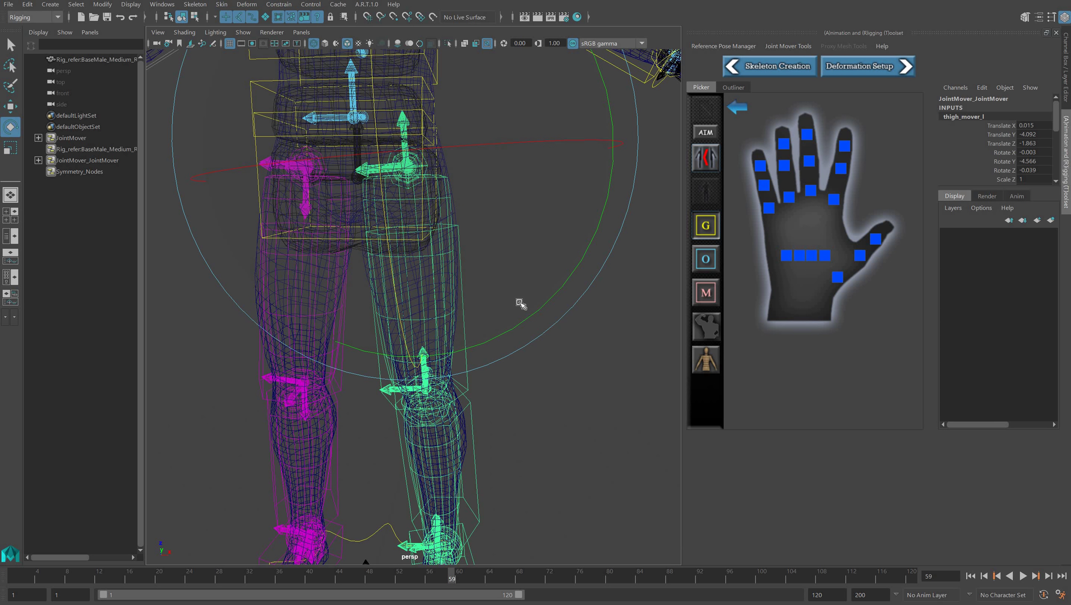
pyautogui.press('5')
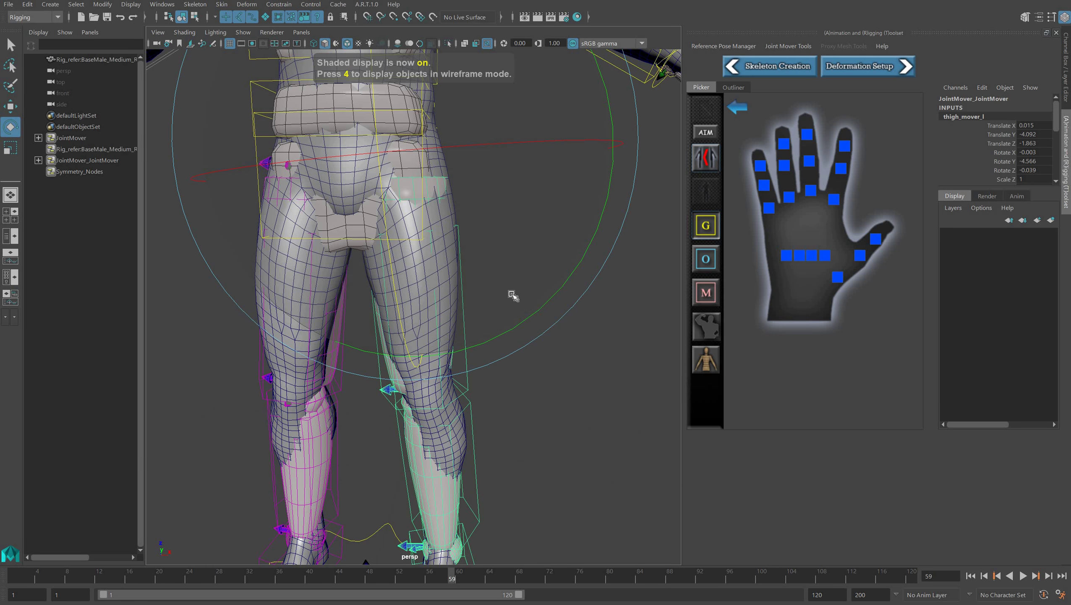
pyautogui.moveTo(521, 290)
pyautogui.keyDown('alt'); pyautogui.mouseDown()
pyautogui.moveTo(510, 275)
pyautogui.moveTo(503, 300)
pyautogui.mouseUp(); pyautogui.keyUp('alt')
pyautogui.press('-')
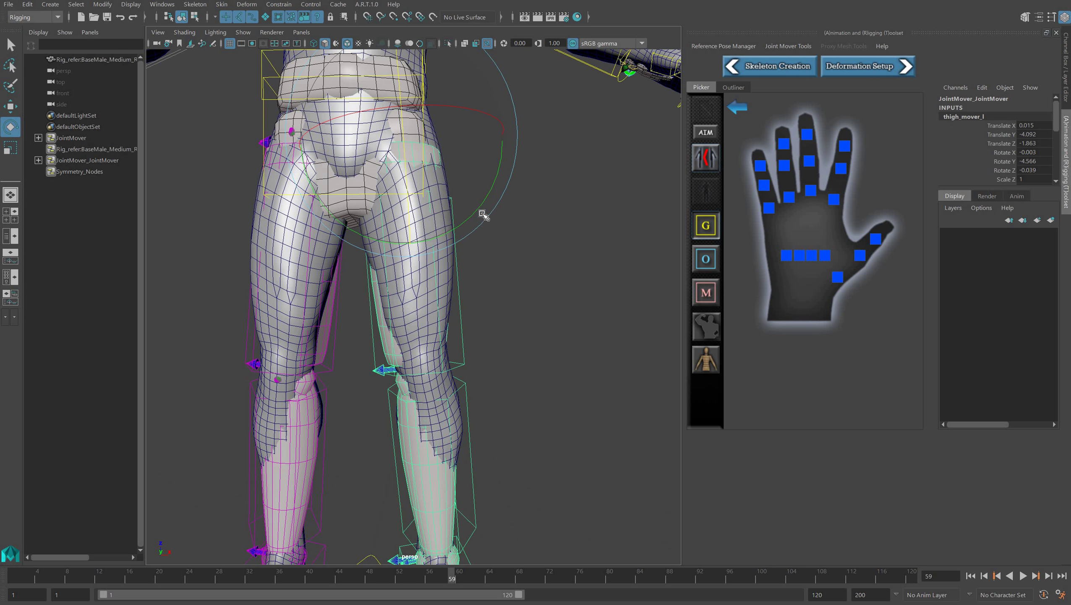
pyautogui.moveTo(481, 207); pyautogui.dragTo(482, 206)
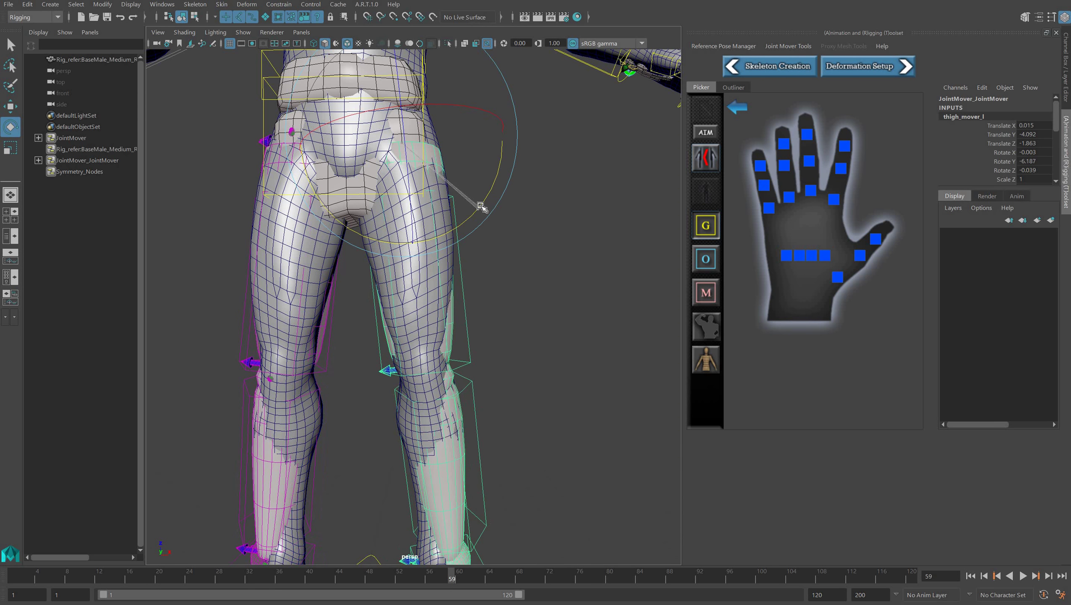
# Check the left calf and ankle movers against the mesh in a wireframe side view, and return to the shaded perspective view.
pyautogui.moveTo(467, 323)
pyautogui.keyDown('alt'); pyautogui.mouseDown()
pyautogui.moveTo(449, 325)
pyautogui.moveTo(455, 319)
pyautogui.mouseUp(); pyautogui.keyUp('alt')
pyautogui.scroll(5, 507, 217)
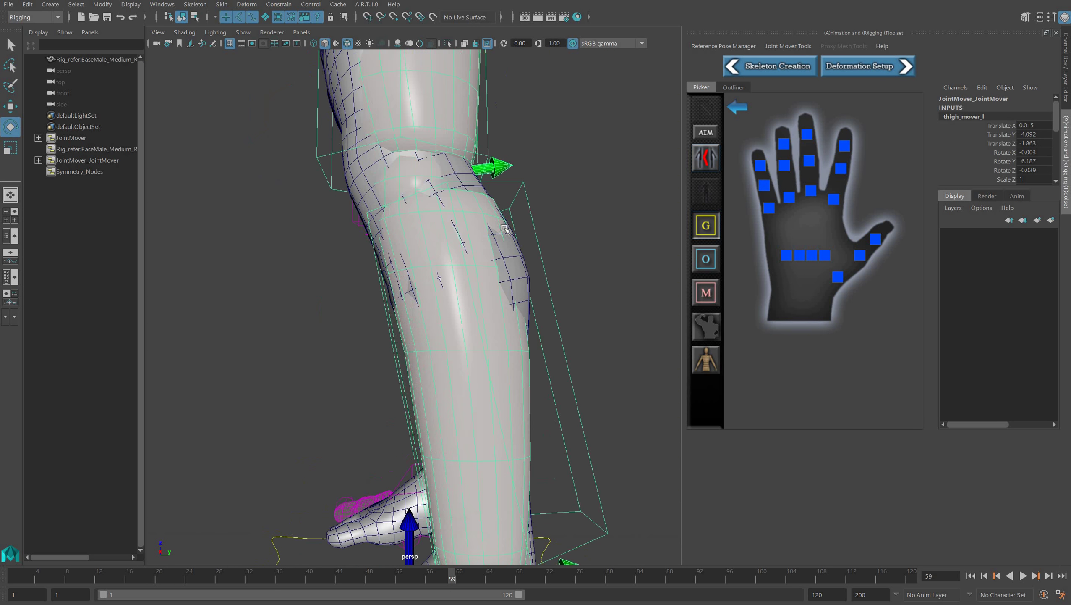
pyautogui.click(509, 227)
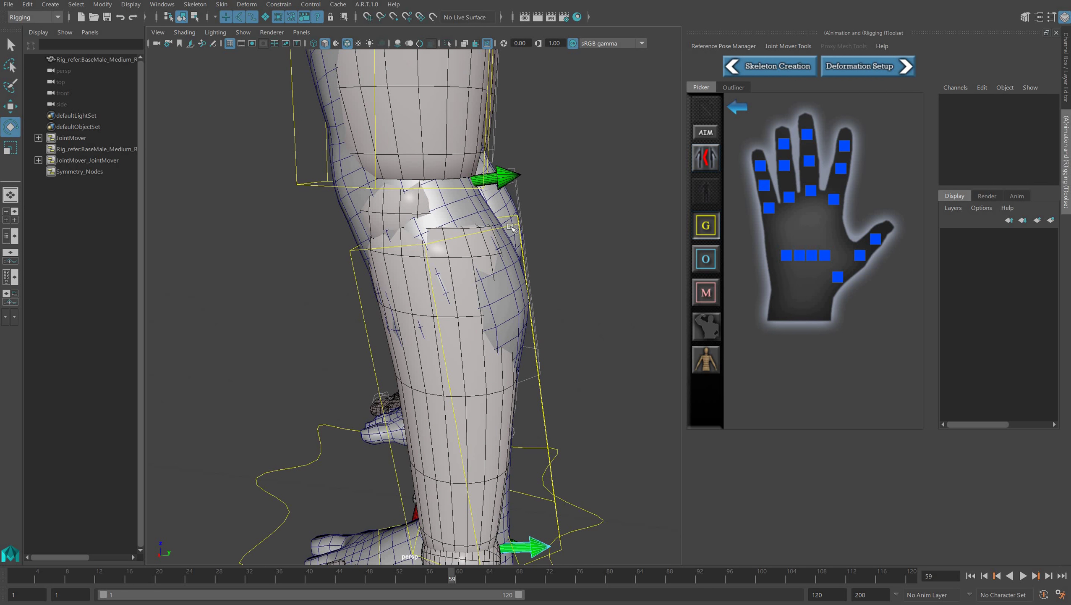
pyautogui.click(511, 226)
pyautogui.keyDown('alt'); pyautogui.moveTo(511, 226); pyautogui.dragTo(550, 228); pyautogui.keyUp('alt')
pyautogui.press('w')
pyautogui.press('space')
pyautogui.click(496, 229)
pyautogui.press('4')
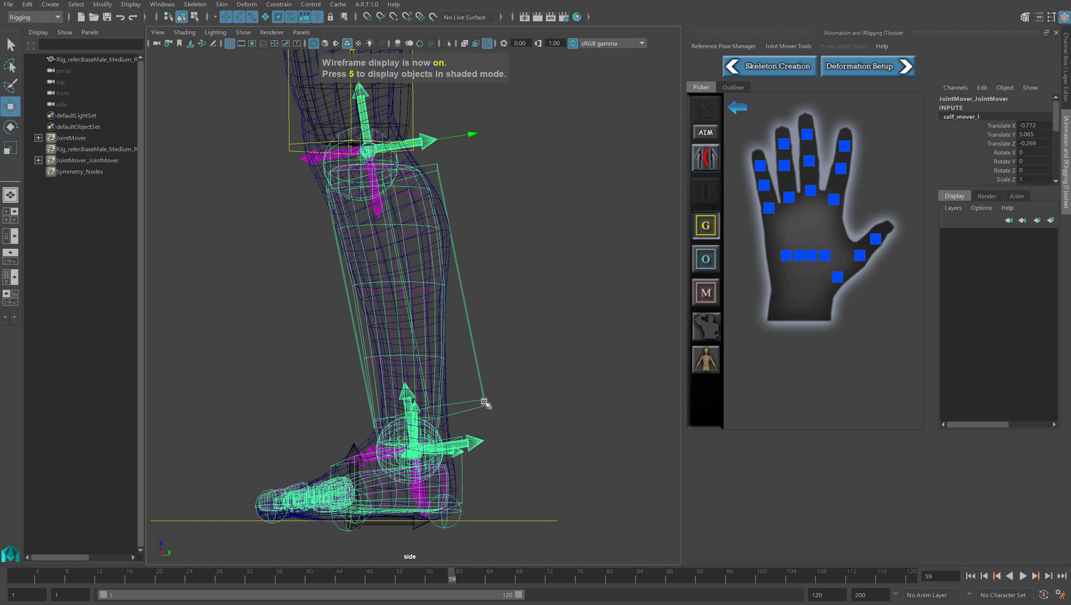
pyautogui.click(515, 431)
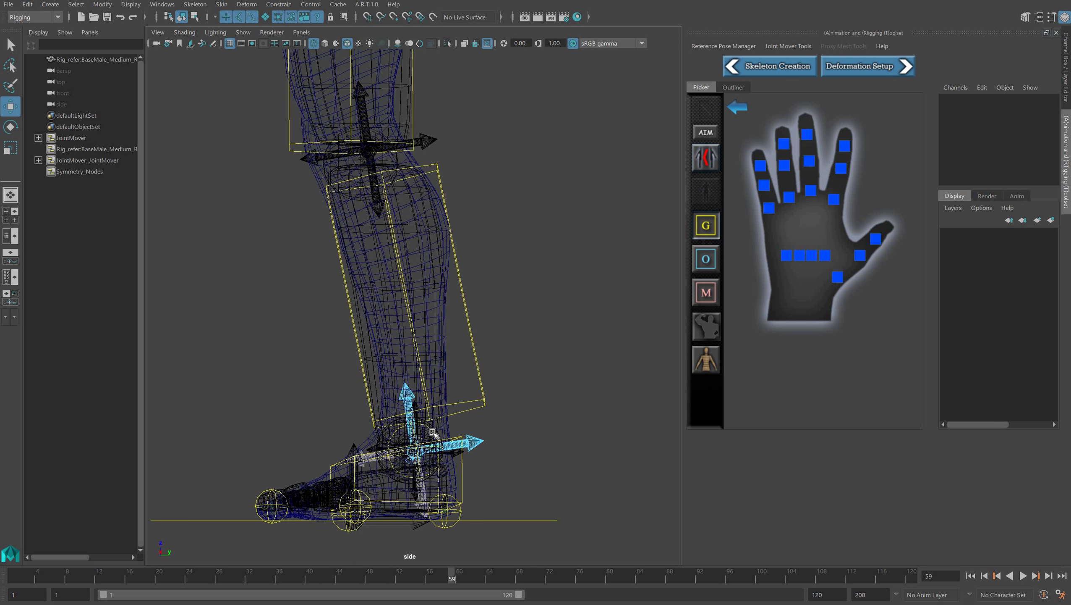
pyautogui.click(474, 442)
pyautogui.press('space')
pyautogui.moveTo(515, 402); pyautogui.dragTo(524, 365)
pyautogui.press('5')
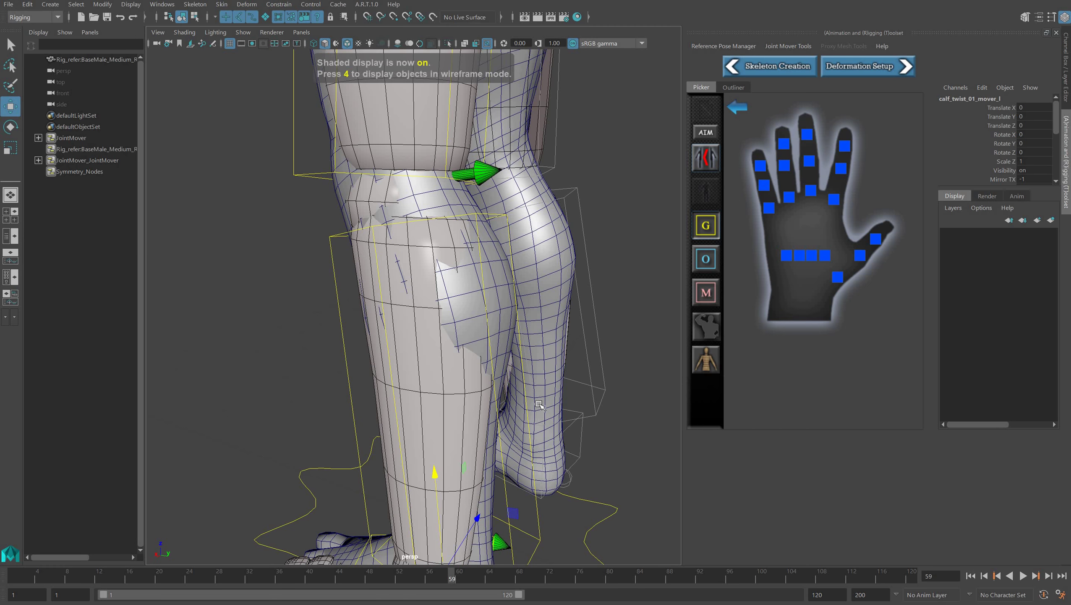
# Rotate the left calf mover to about 2.6 degrees around Y to bring the shin toward the mesh.
pyautogui.keyDown('alt'); pyautogui.moveTo(560, 192); pyautogui.dragTo(570, 72, button='middle'); pyautogui.keyUp('alt')
pyautogui.keyDown('alt'); pyautogui.moveTo(563, 246); pyautogui.dragTo(463, 276); pyautogui.keyUp('alt')
pyautogui.scroll(-5, 463, 276)
pyautogui.keyDown('alt'); pyautogui.moveTo(445, 328); pyautogui.dragTo(425, 384, button='middle'); pyautogui.keyUp('alt')
pyautogui.keyDown('alt'); pyautogui.moveTo(425, 372); pyautogui.dragTo(473, 253); pyautogui.keyUp('alt')
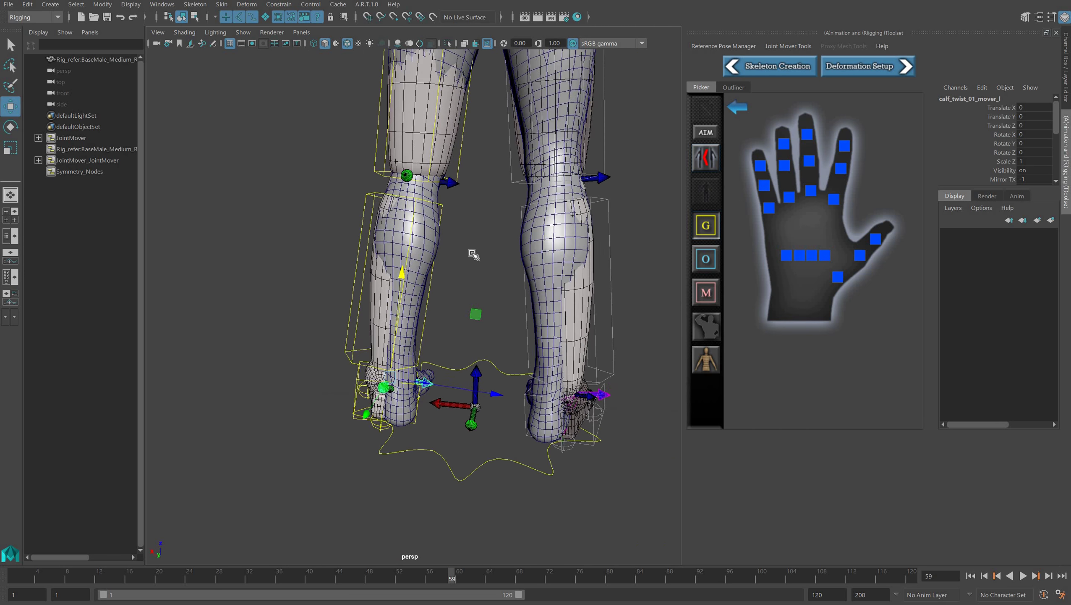
pyautogui.click(442, 206)
pyautogui.press('e')
pyautogui.moveTo(506, 132); pyautogui.dragTo(507, 129)
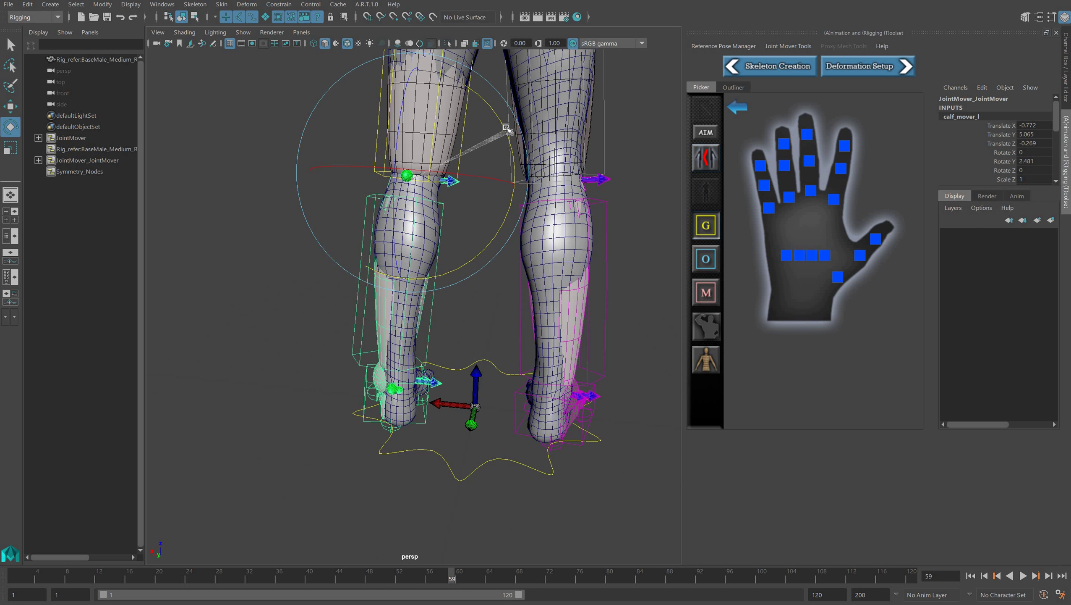
pyautogui.moveTo(507, 128); pyautogui.dragTo(505, 183)
# Rotate the left foot mover to about -16.6 degrees around X and shift it sideways to align it with the foot.
pyautogui.keyDown('alt'); pyautogui.moveTo(505, 183); pyautogui.dragTo(543, 246); pyautogui.keyUp('alt')
pyautogui.keyDown('alt'); pyautogui.moveTo(543, 245); pyautogui.dragTo(523, 324, button='right'); pyautogui.keyUp('alt')
pyautogui.click(517, 325)
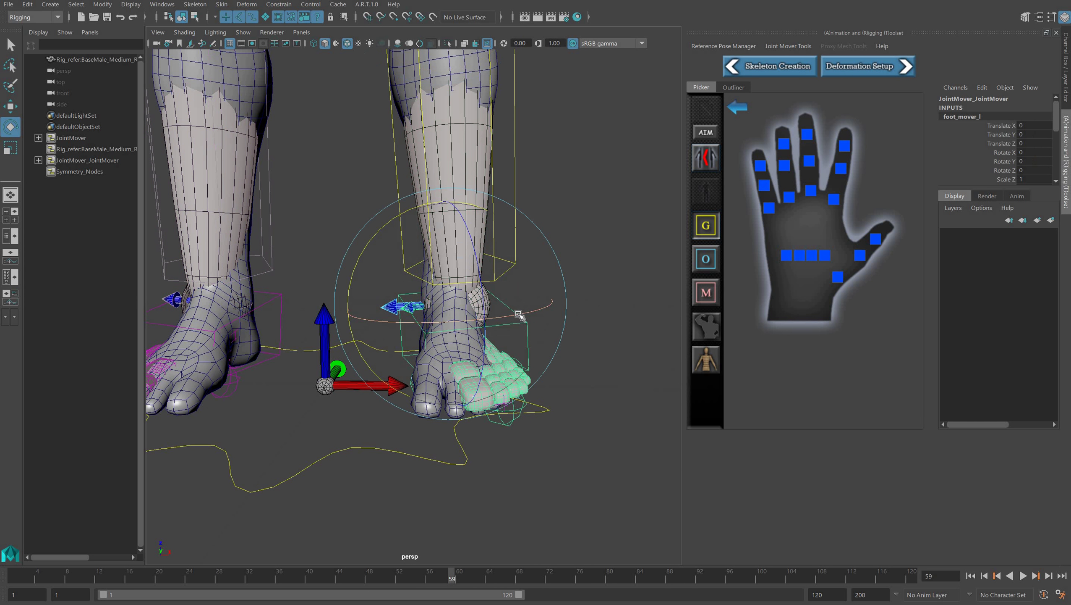
pyautogui.moveTo(512, 313); pyautogui.dragTo(490, 326)
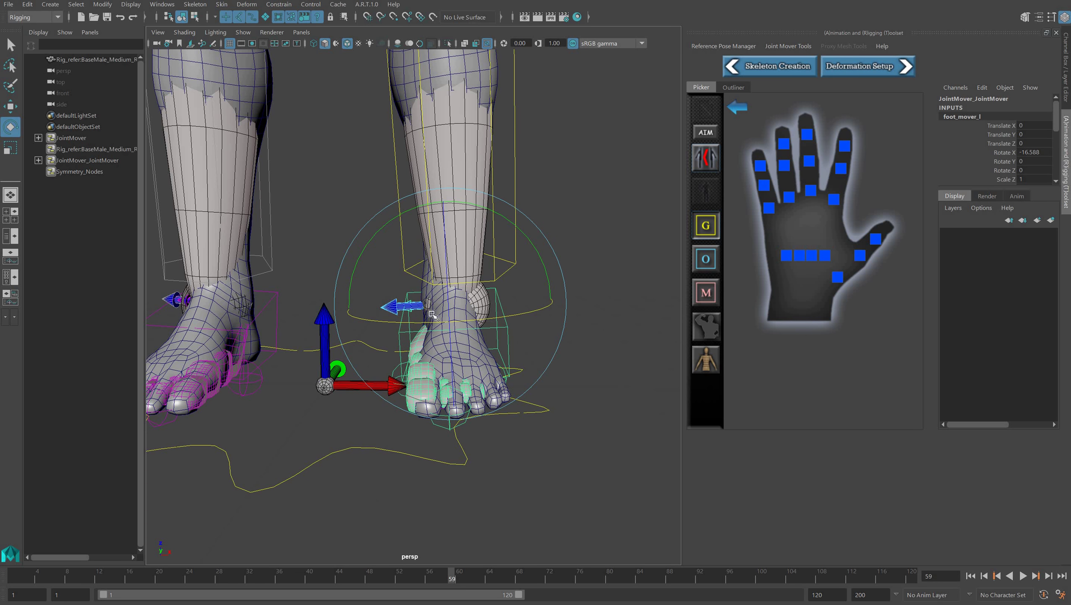
pyautogui.press('w')
pyautogui.moveTo(356, 310); pyautogui.dragTo(484, 297)
# Rotate the left calf mover to about 4.4 degrees around Y to refine the lower leg's alignment.
pyautogui.keyDown('alt'); pyautogui.moveTo(485, 297); pyautogui.dragTo(437, 221, button='right'); pyautogui.keyUp('alt')
pyautogui.click(435, 219)
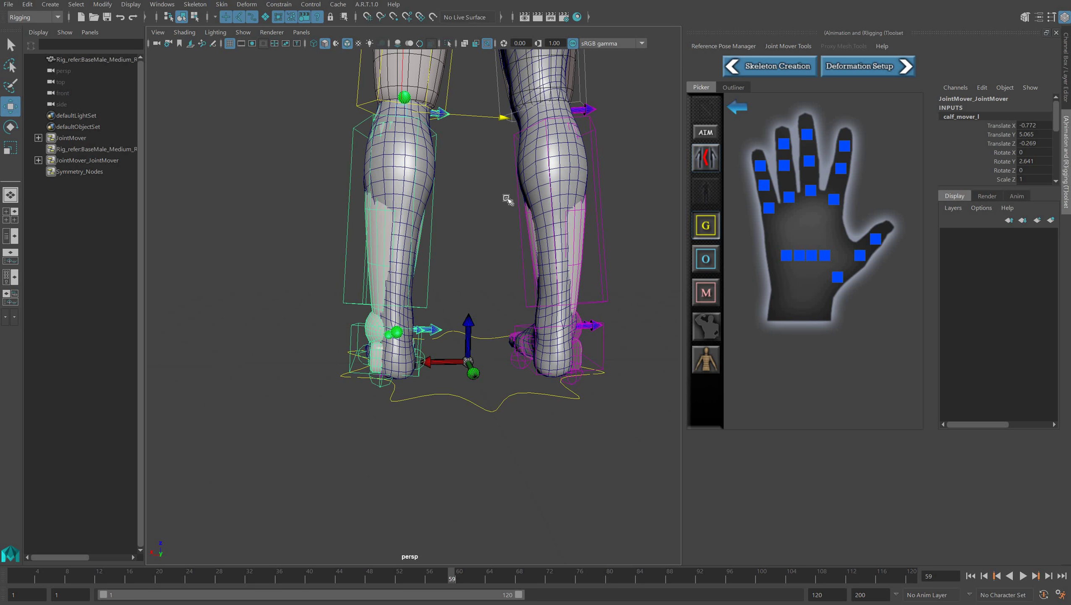
pyautogui.press('e')
pyautogui.moveTo(489, 185); pyautogui.dragTo(493, 184)
# Set the left foot mover's rotation to about -11.7 degrees in X and 0 in Y and Z.
pyautogui.keyDown('alt'); pyautogui.moveTo(480, 231); pyautogui.dragTo(542, 246); pyautogui.keyUp('alt')
pyautogui.scroll(8, 539, 246)
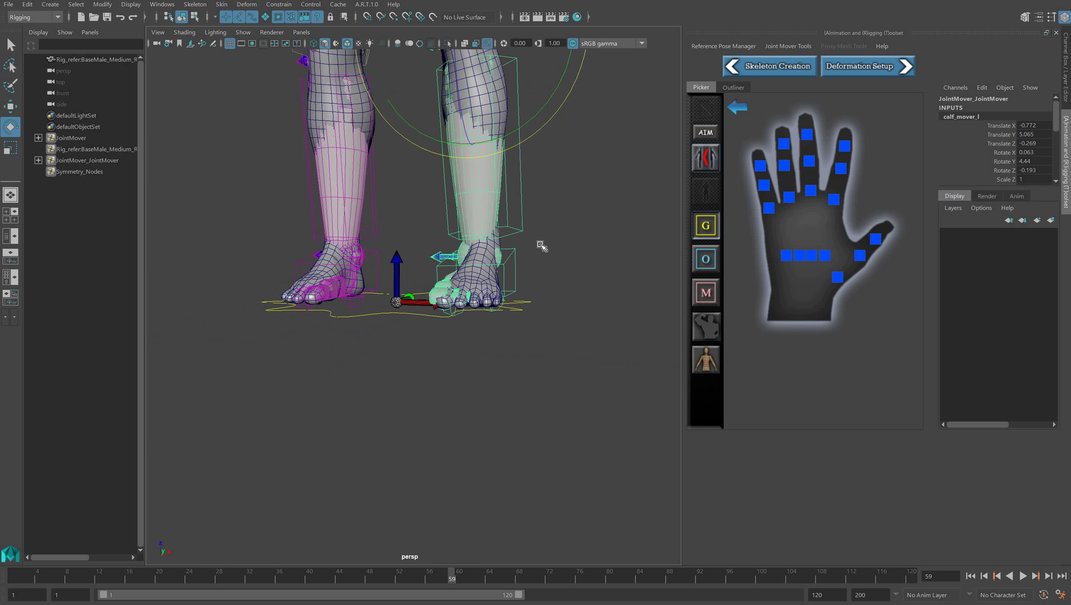
pyautogui.click(606, 204)
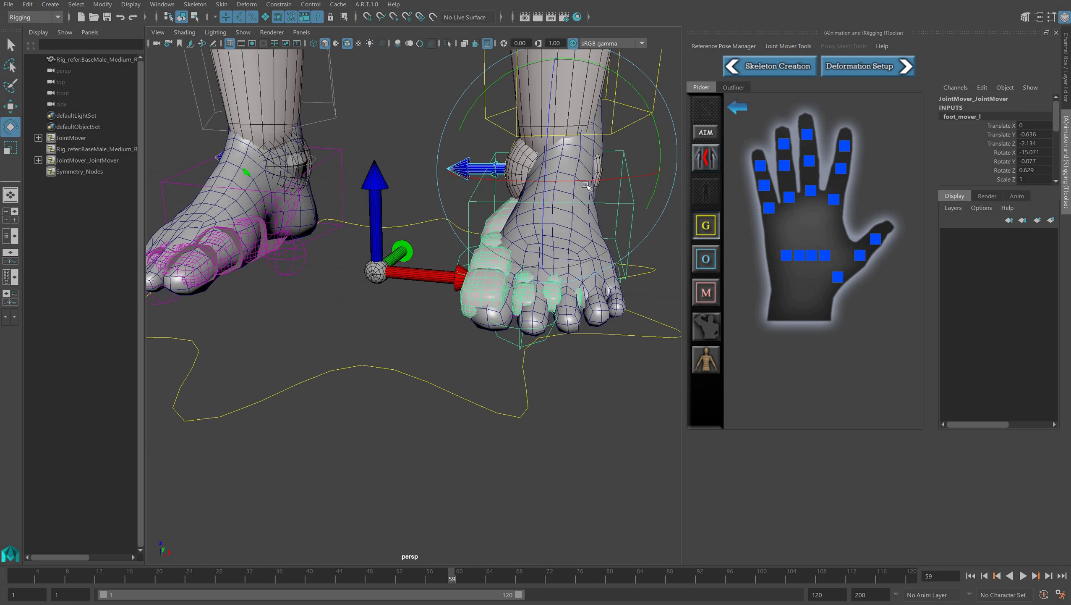
pyautogui.moveTo(586, 185)
pyautogui.mouseDown()
pyautogui.moveTo(576, 186)
pyautogui.moveTo(587, 183)
pyautogui.mouseUp()
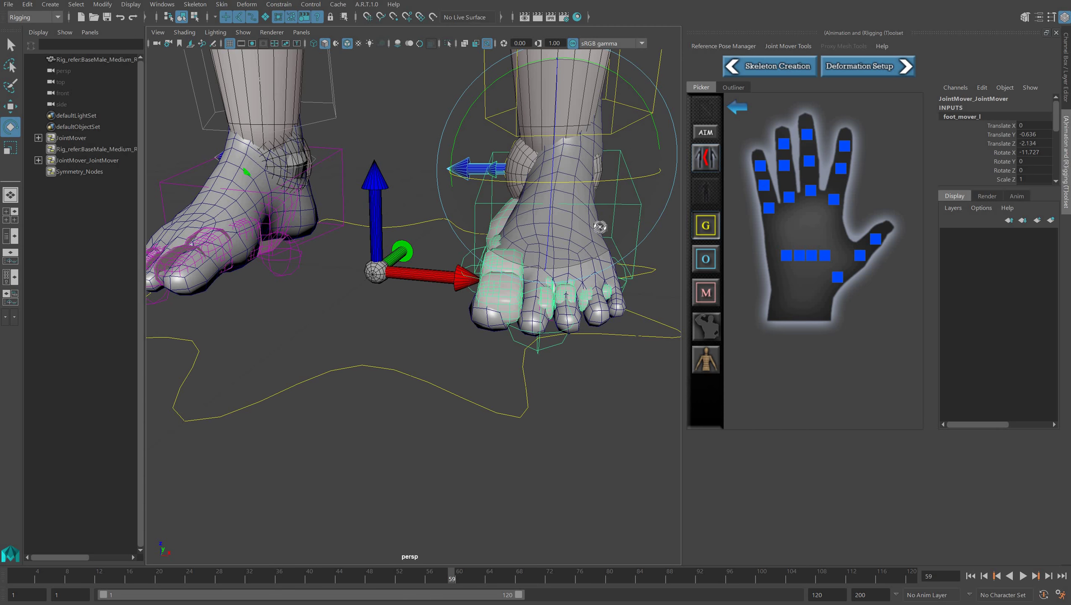
# Examine the left foot's inside, outside and toe pivot movers in wireframe, selecting each in turn, and return to shaded display.
pyautogui.moveTo(600, 226)
pyautogui.keyDown('alt'); pyautogui.mouseDown()
pyautogui.moveTo(524, 172)
pyautogui.moveTo(512, 177)
pyautogui.moveTo(507, 144)
pyautogui.moveTo(442, 215)
pyautogui.moveTo(481, 277)
pyautogui.mouseUp(); pyautogui.keyUp('alt')
pyautogui.press('4')
pyautogui.click(533, 342)
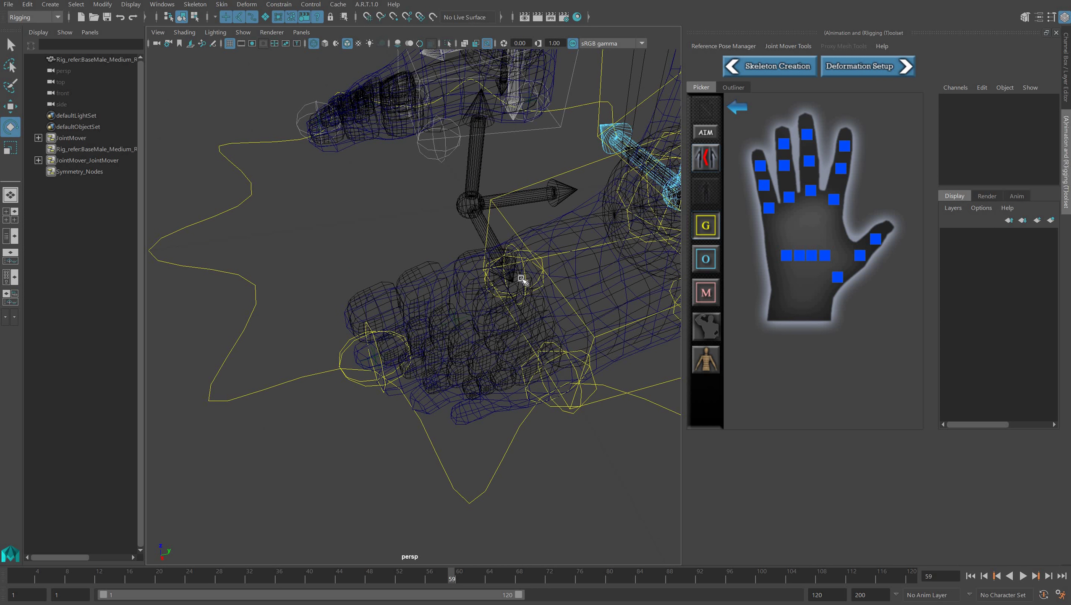
pyautogui.click(525, 280)
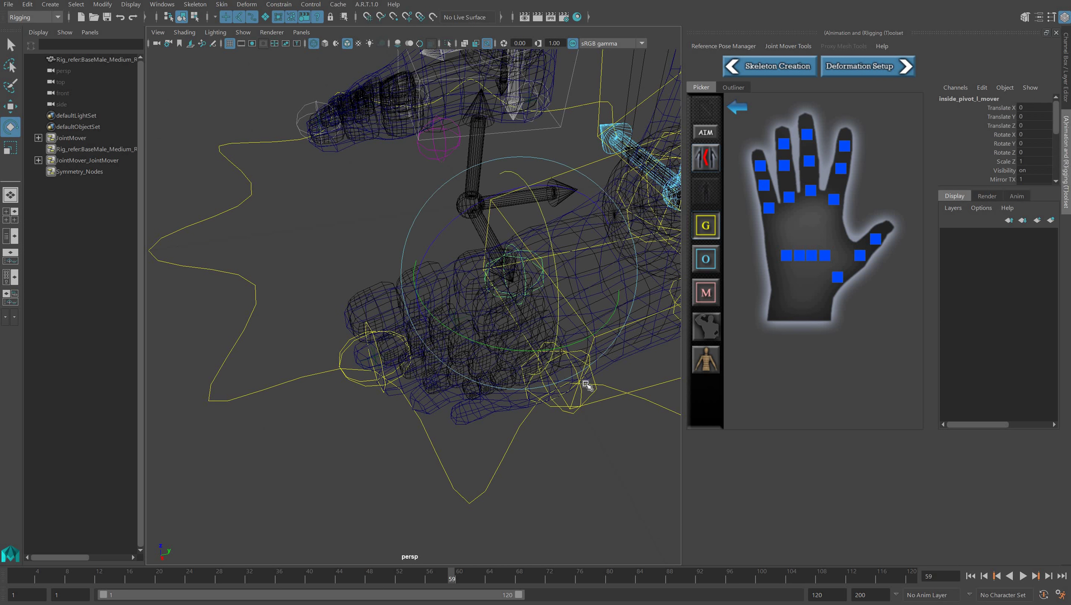
pyautogui.click(578, 402)
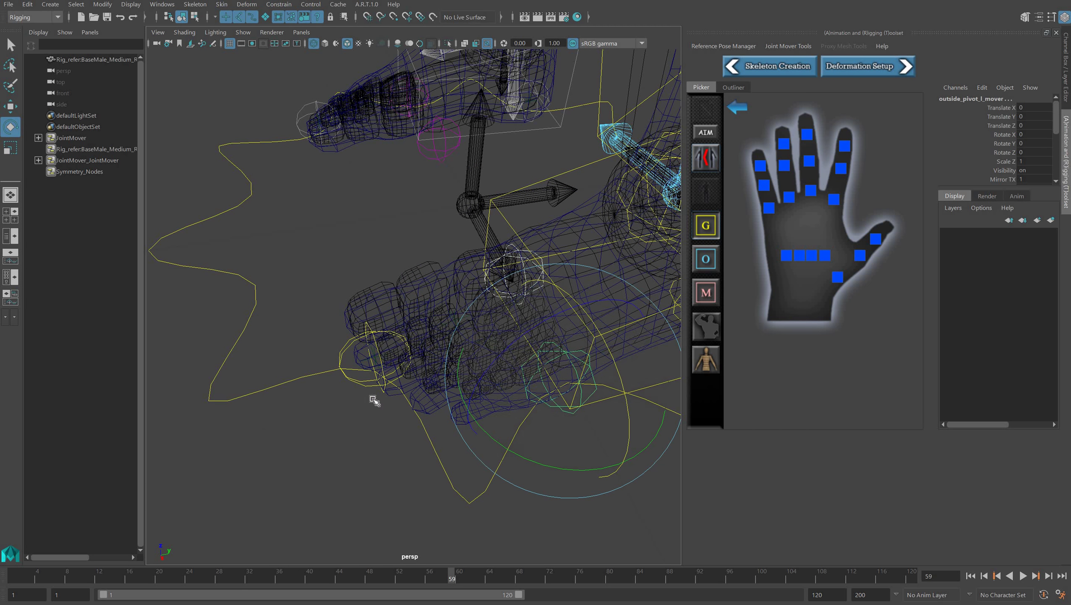
pyautogui.click(356, 381)
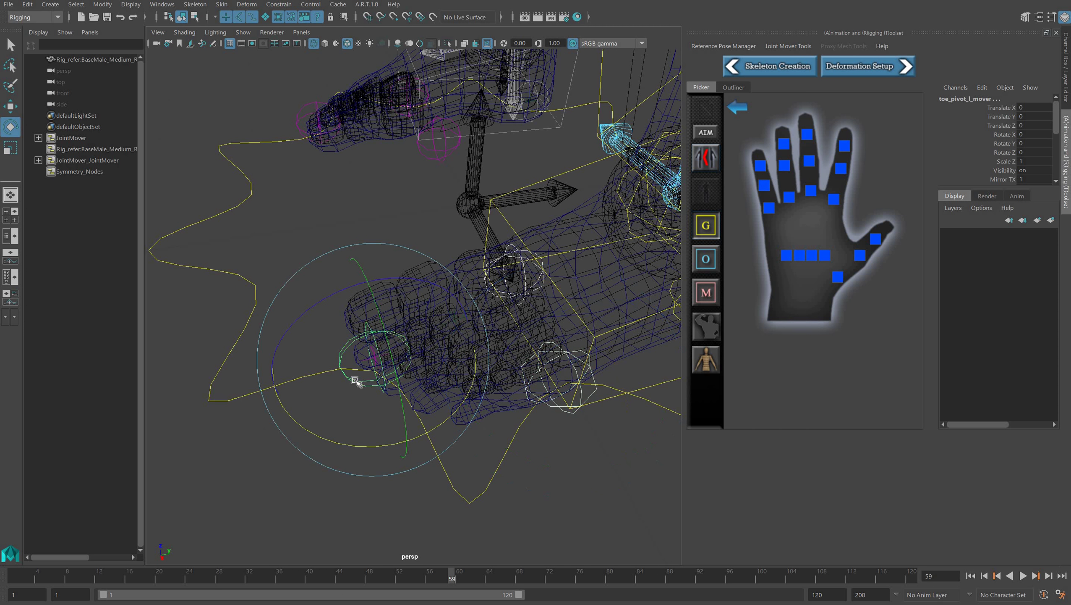
pyautogui.press('5')
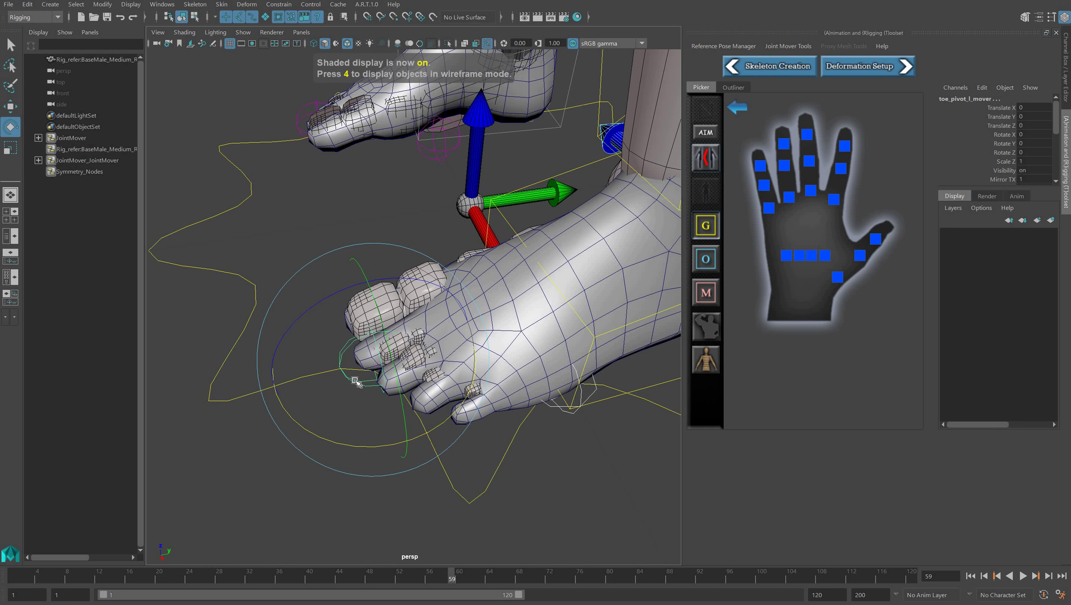
pyautogui.press('w')
pyautogui.moveTo(467, 333); pyautogui.dragTo(449, 339)
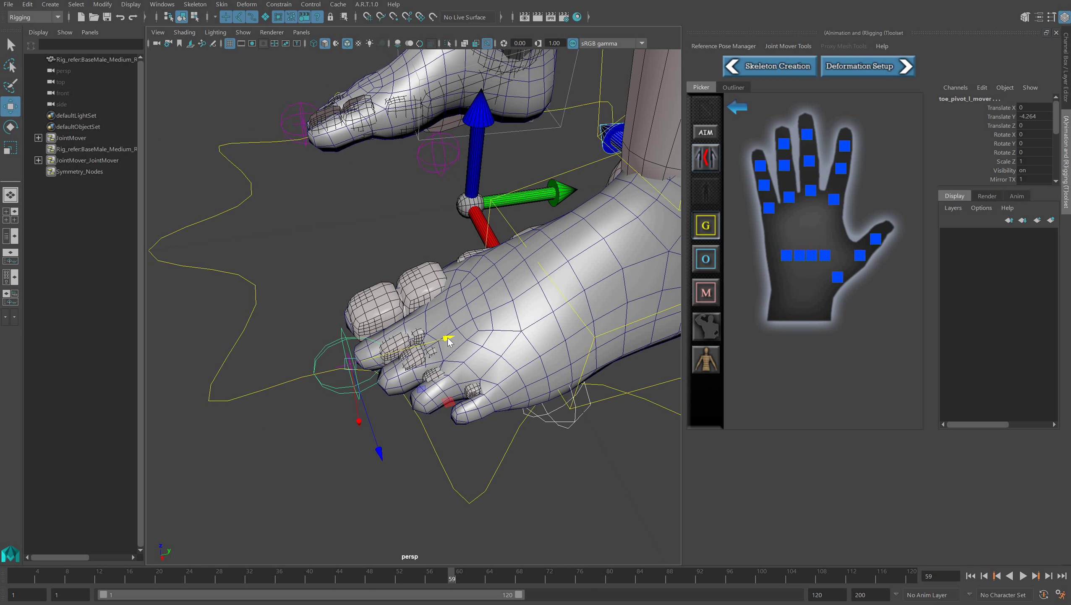
pyautogui.press('super')
pyautogui.press('super')
pyautogui.hotkey('ctrl', 'z')
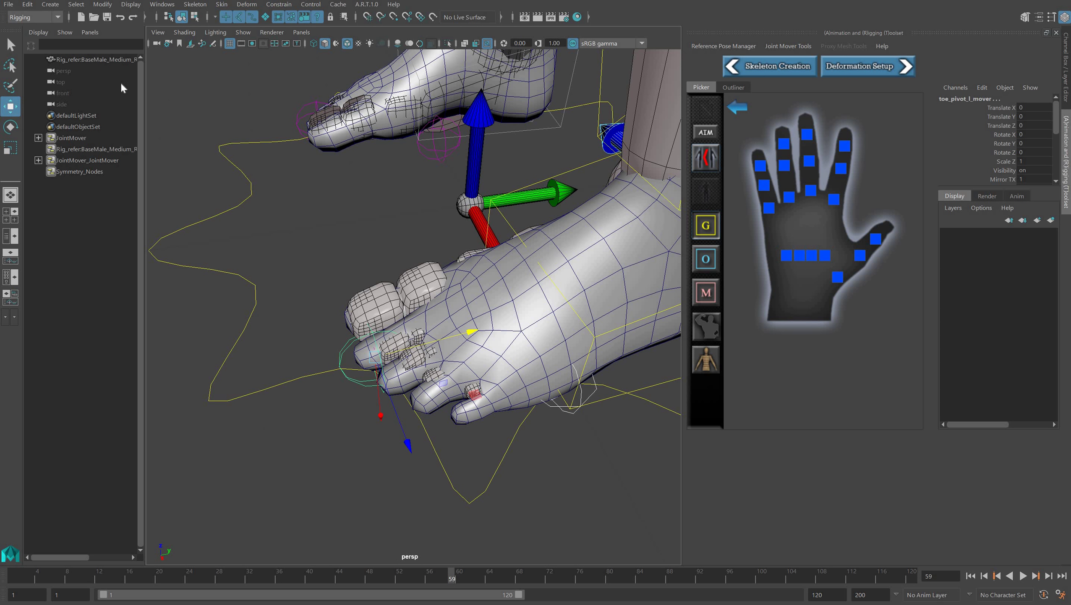
# Set the Move tool's axis orientation to World and move the left toe pivot mover to about -2.21 in Y.
pyautogui.hotkey('ctrl', 'shift', 't')
pyautogui.click(109, 79)
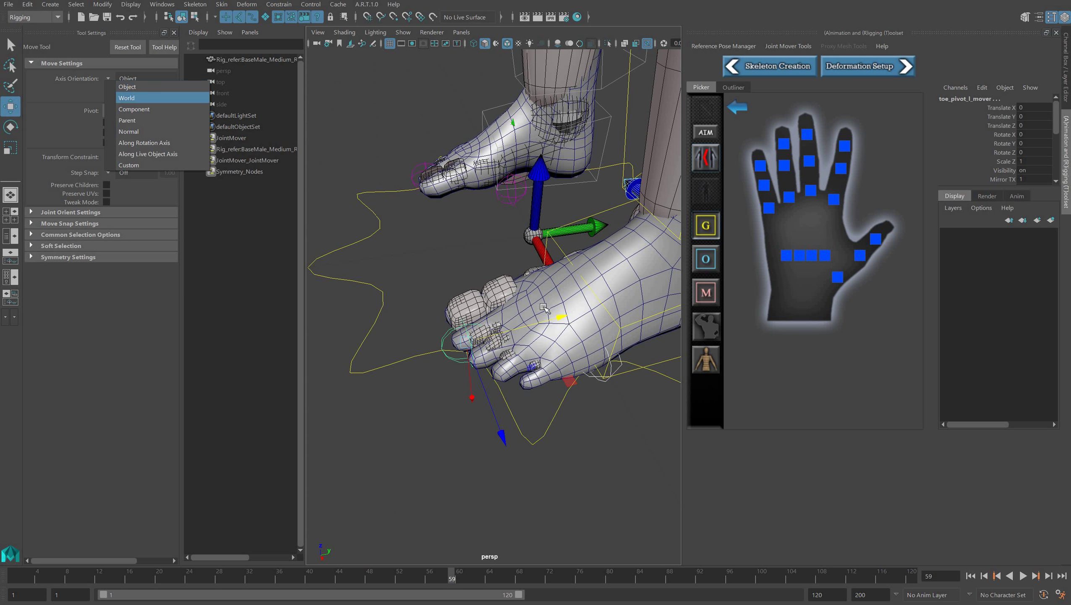
pyautogui.press('Return')
pyautogui.moveTo(568, 326); pyautogui.dragTo(560, 327)
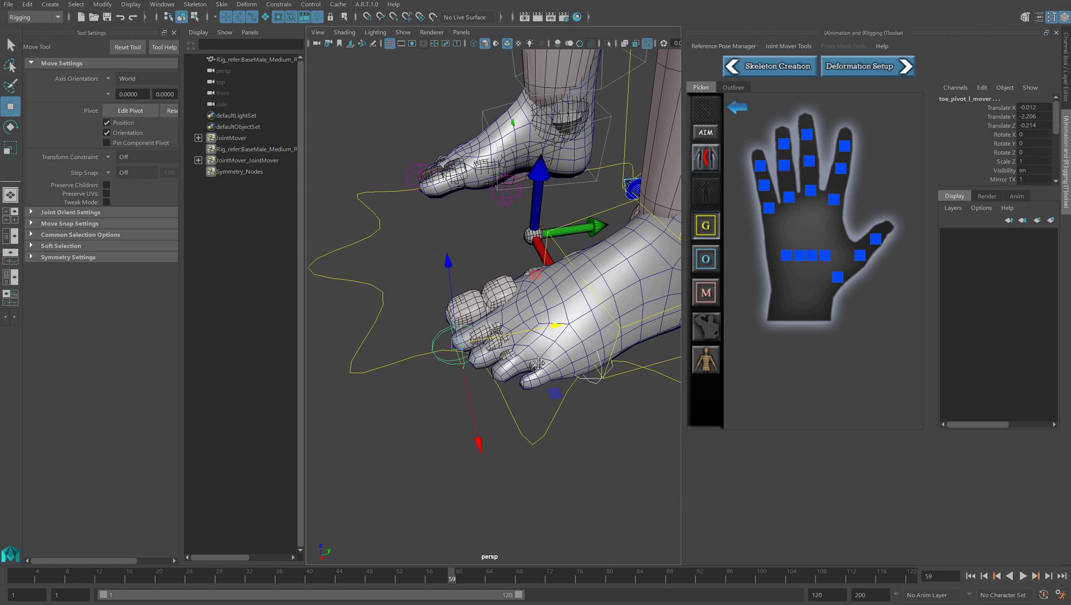
pyautogui.keyDown('alt'); pyautogui.moveTo(540, 358); pyautogui.dragTo(543, 352, button='middle'); pyautogui.keyUp('alt')
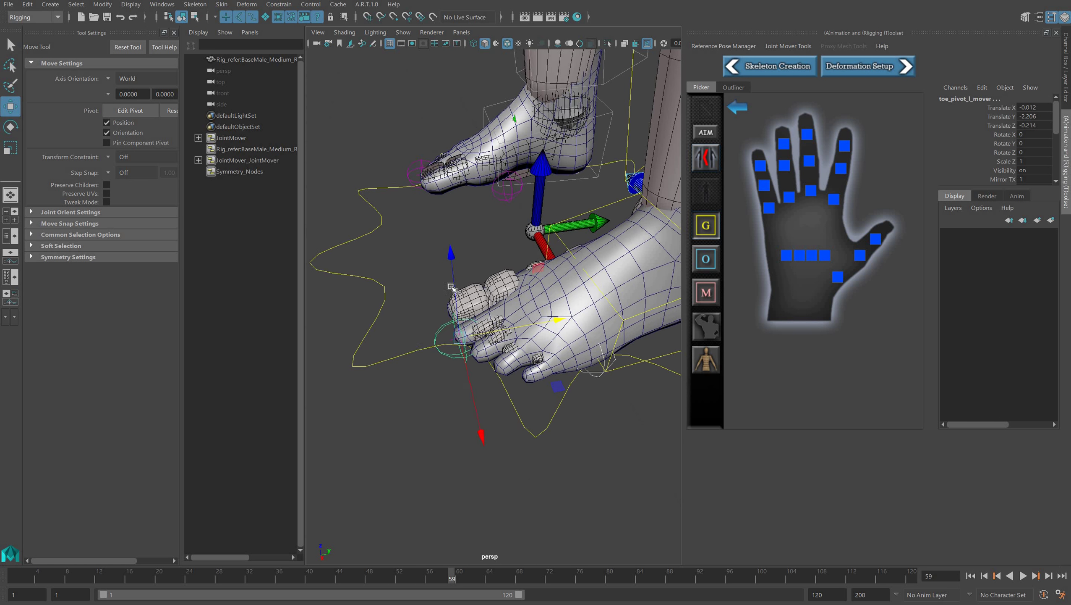
# Hide the tool settings and move the left foot's inside pivot mover to about 2.01 in X and -7.68 in Z.
pyautogui.click(175, 33)
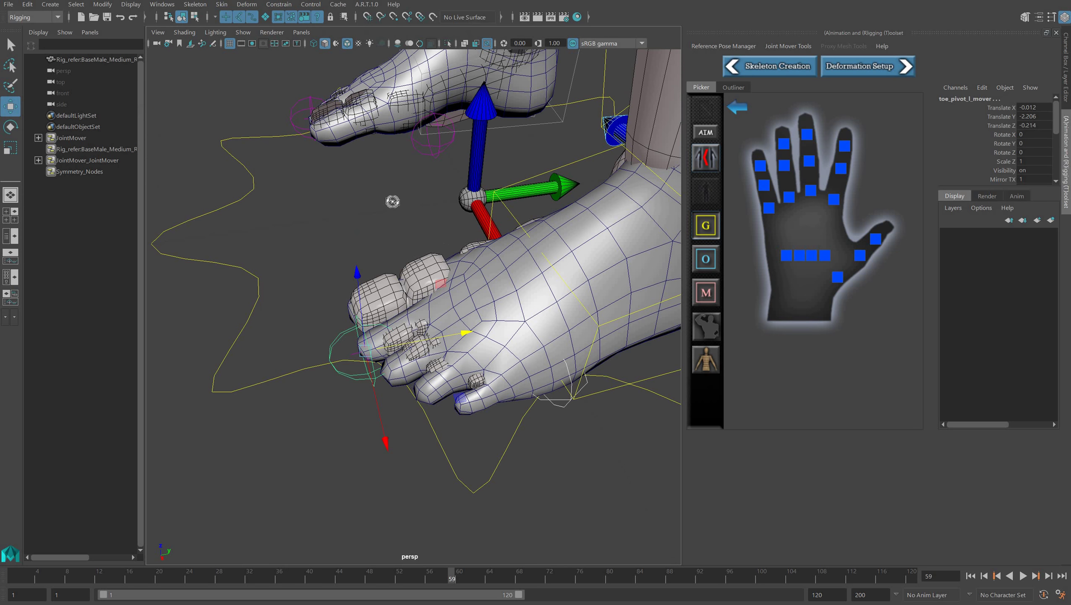
pyautogui.keyDown('alt'); pyautogui.moveTo(392, 202); pyautogui.dragTo(377, 85); pyautogui.keyUp('alt')
pyautogui.keyDown('alt'); pyautogui.moveTo(377, 262); pyautogui.dragTo(339, 332, button='middle'); pyautogui.keyUp('alt')
pyautogui.keyDown('alt'); pyautogui.moveTo(392, 343); pyautogui.dragTo(446, 361); pyautogui.keyUp('alt')
pyautogui.click(461, 309)
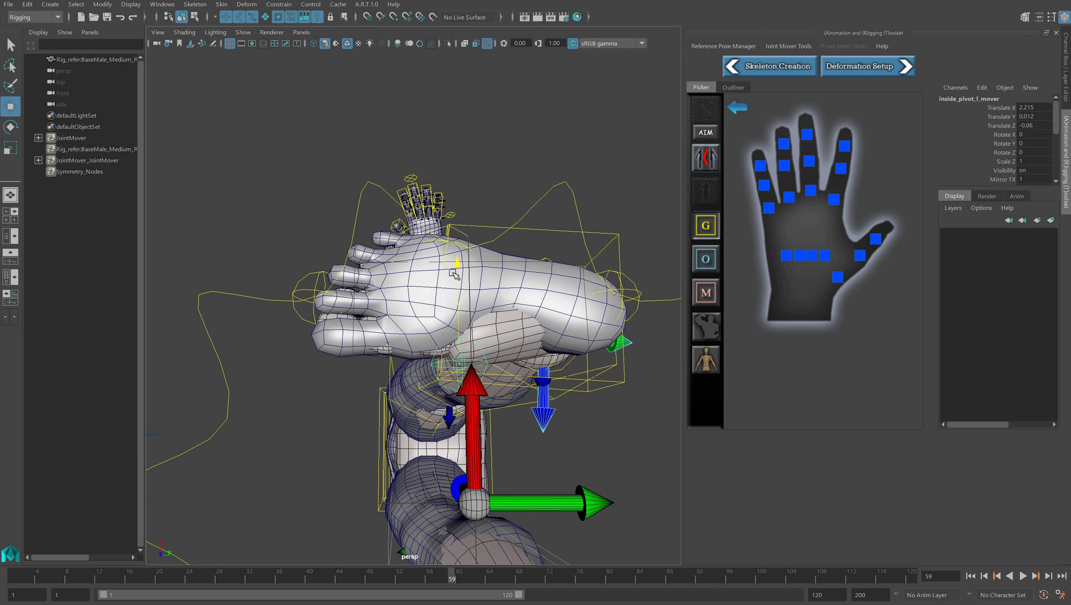
pyautogui.moveTo(546, 329); pyautogui.dragTo(520, 326)
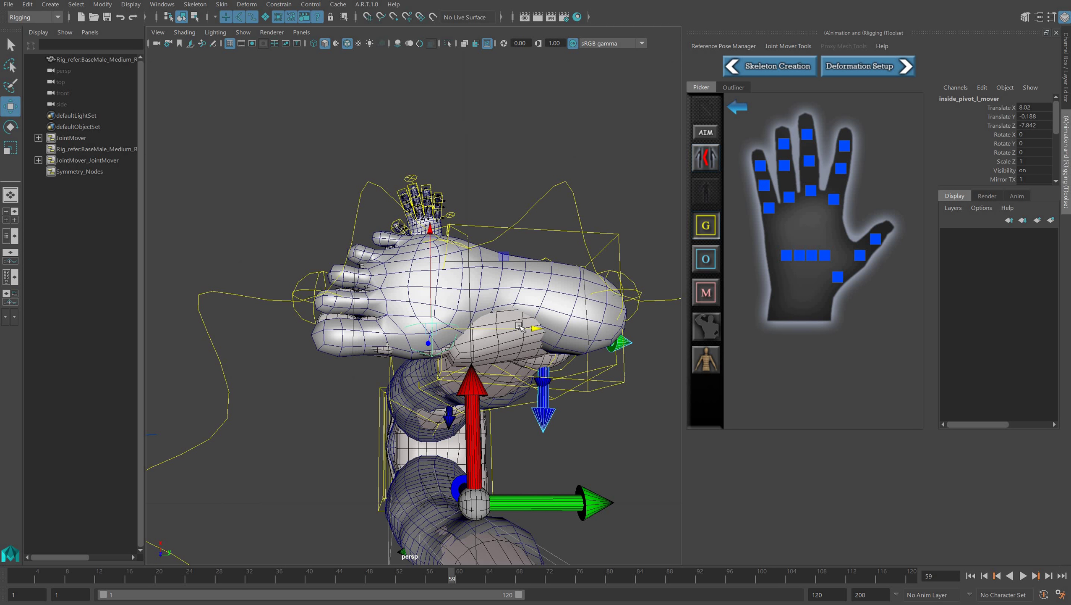
pyautogui.hotkey('ctrl', 'z')
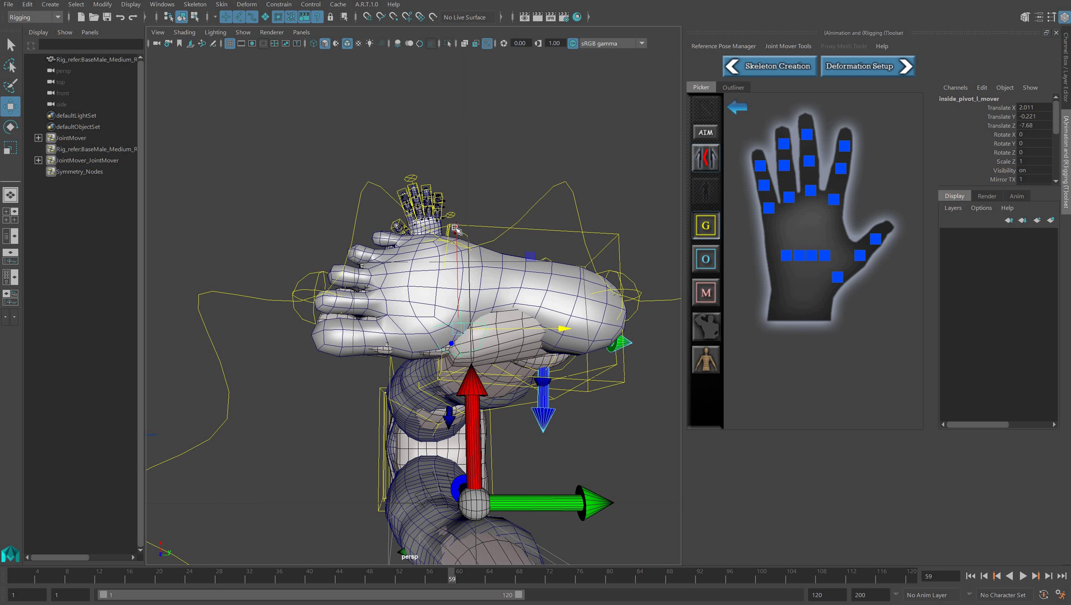
# Select the left foot's outside and inside pivot movers together and move them so the inside pivot sits at about 5.3 in X.
pyautogui.click(478, 300)
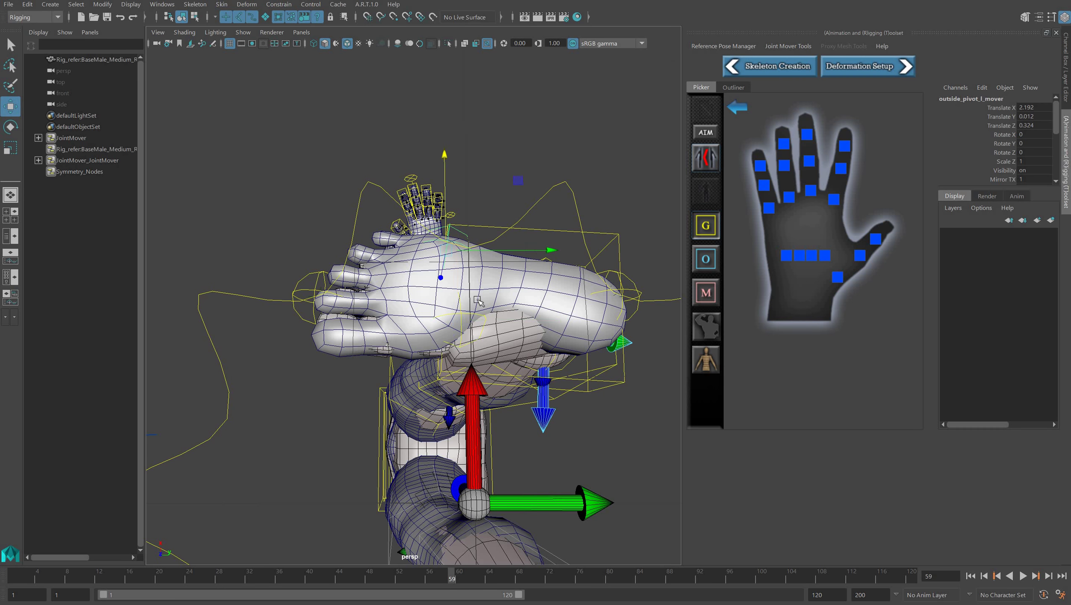
pyautogui.click(524, 312)
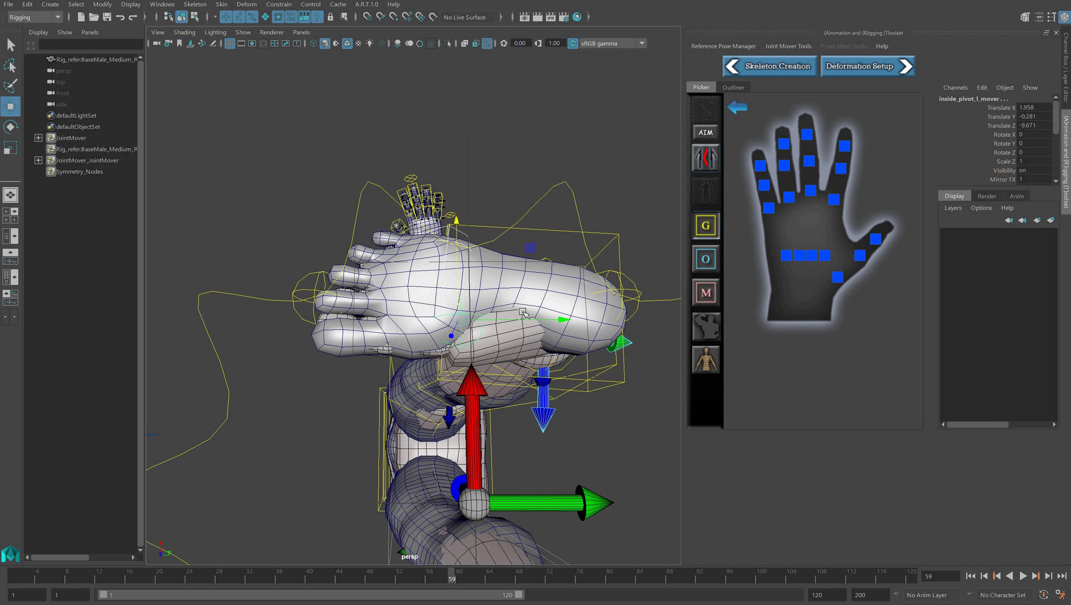
pyautogui.moveTo(535, 320); pyautogui.dragTo(621, 343)
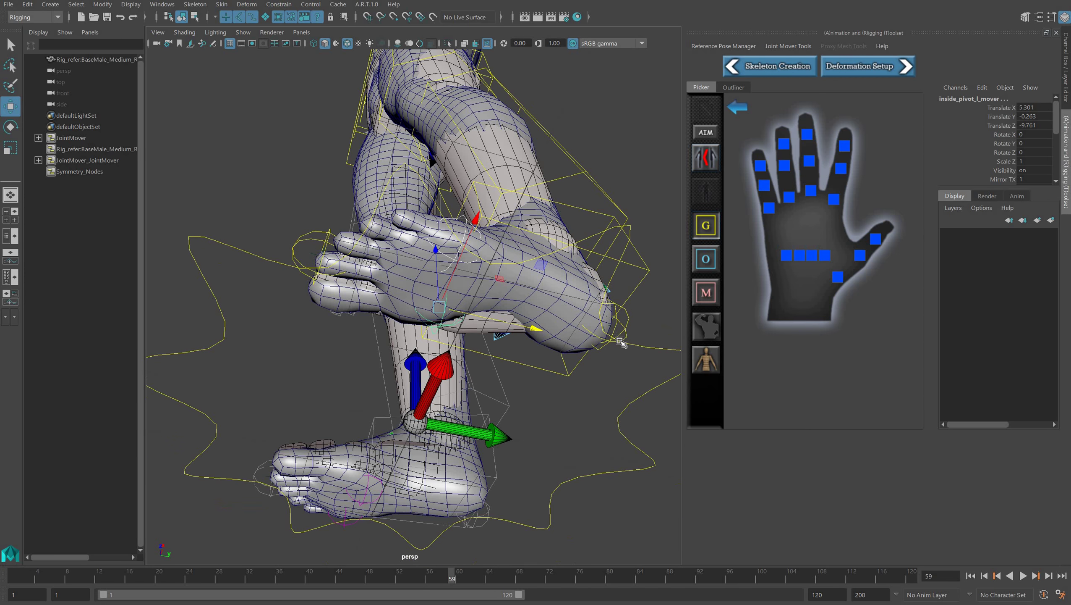
# Try moving the left heel pivot mover to about 0.75 in X, and undo the move.
pyautogui.click(620, 339)
pyautogui.click(623, 329)
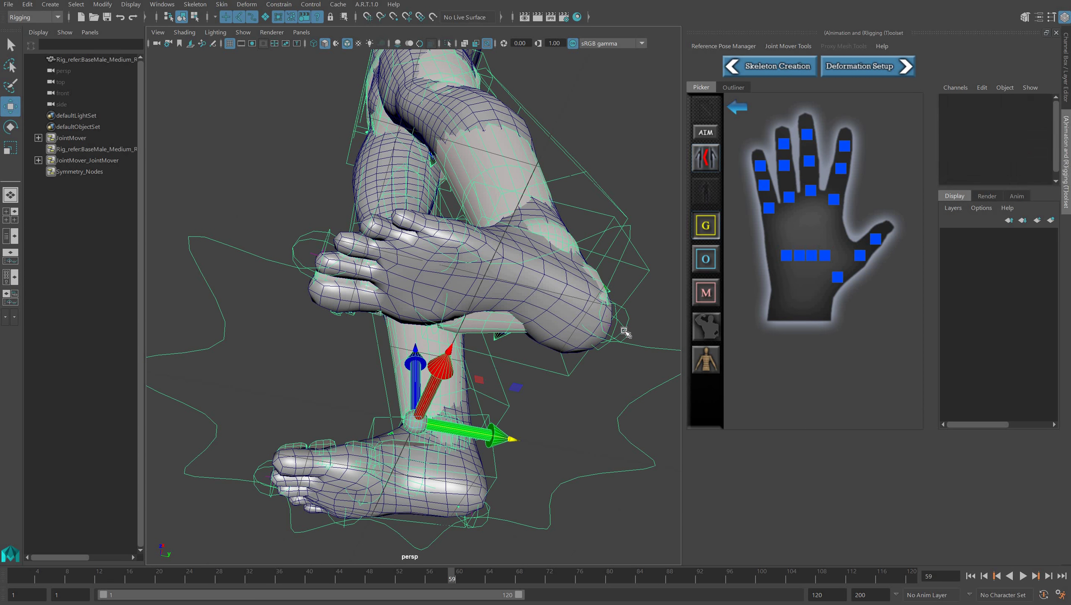
pyautogui.click(616, 322)
pyautogui.keyDown('alt'); pyautogui.moveTo(616, 323); pyautogui.dragTo(628, 304); pyautogui.keyUp('alt')
pyautogui.keyDown('alt'); pyautogui.moveTo(544, 359); pyautogui.dragTo(570, 337); pyautogui.keyUp('alt')
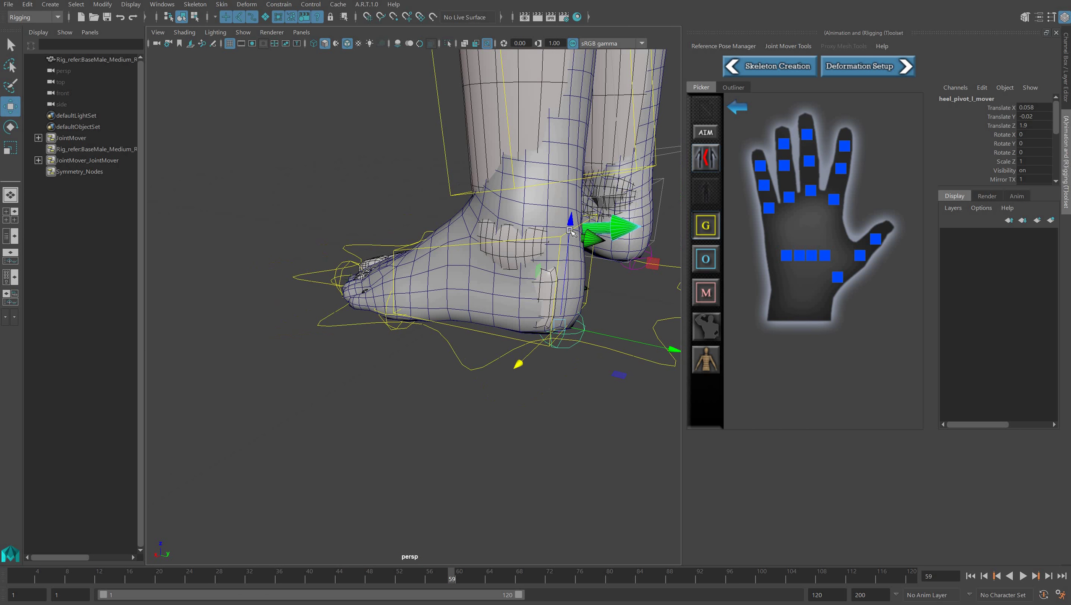
pyautogui.moveTo(571, 225); pyautogui.dragTo(571, 221)
pyautogui.keyDown('alt'); pyautogui.moveTo(562, 270); pyautogui.dragTo(502, 276, button='right'); pyautogui.keyUp('alt')
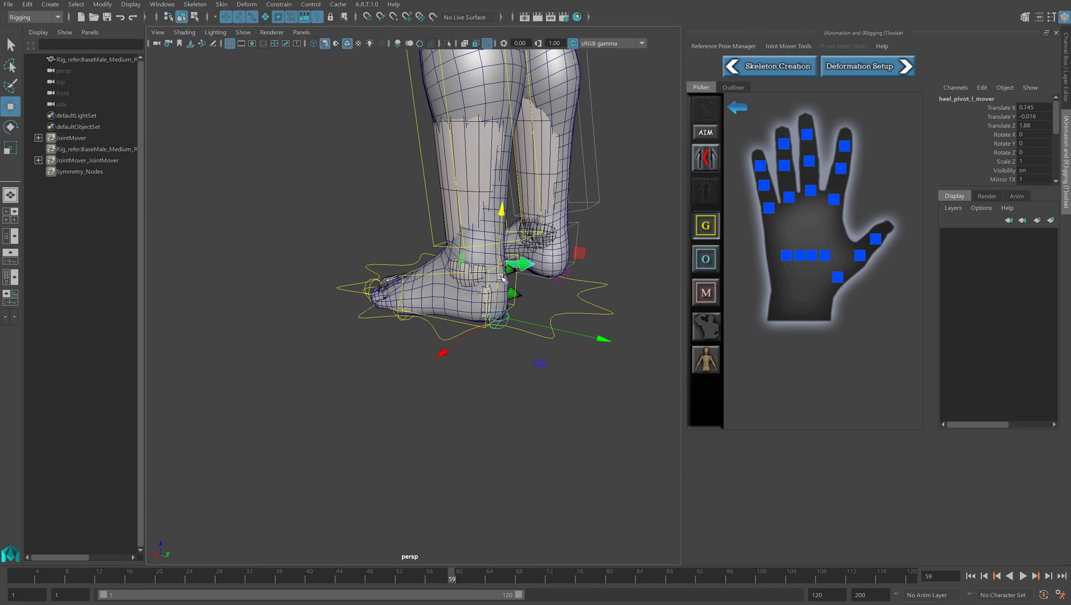
pyautogui.keyDown('alt'); pyautogui.moveTo(501, 276); pyautogui.dragTo(487, 276); pyautogui.keyUp('alt')
pyautogui.moveTo(529, 277)
pyautogui.keyDown('alt'); pyautogui.mouseDown(button='right')
pyautogui.moveTo(502, 278)
pyautogui.moveTo(534, 275)
pyautogui.mouseUp(button='right'); pyautogui.keyUp('alt')
pyautogui.keyDown('alt'); pyautogui.moveTo(534, 275); pyautogui.dragTo(535, 276); pyautogui.keyUp('alt')
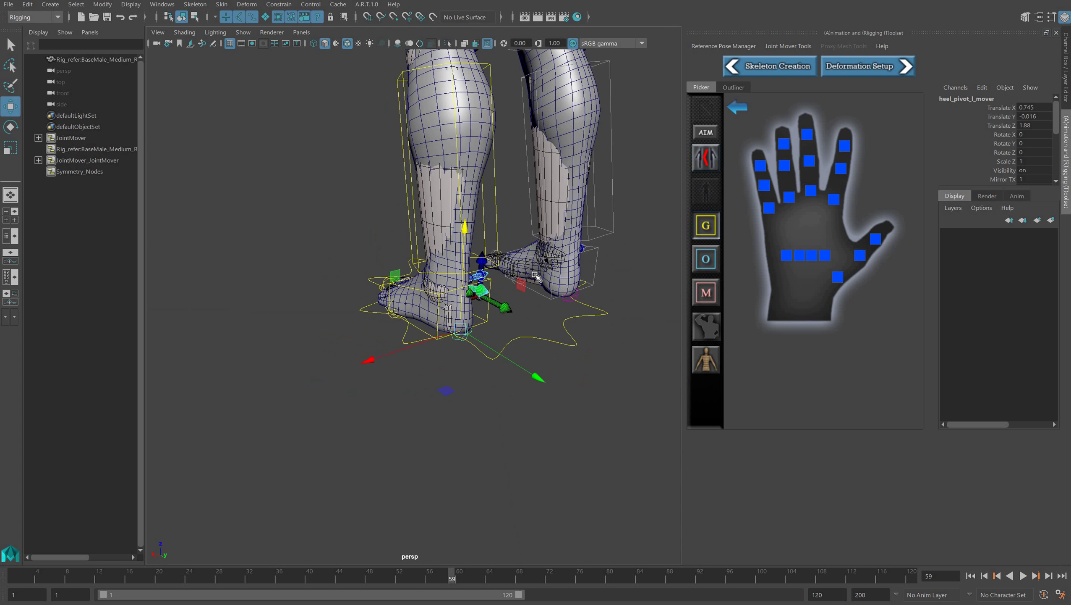
pyautogui.hotkey('ctrl', 'z')
# Move the neck_01 mover to about -0.16 in X and -2.22 in Y to fit the neck.
pyautogui.scroll(-5, 535, 276)
pyautogui.moveTo(535, 450)
pyautogui.keyDown('alt'); pyautogui.mouseDown()
pyautogui.moveTo(540, 430)
pyautogui.moveTo(531, 433)
pyautogui.moveTo(572, 409)
pyautogui.moveTo(536, 469)
pyautogui.mouseUp(); pyautogui.keyUp('alt')
pyautogui.scroll(4, 480, 242)
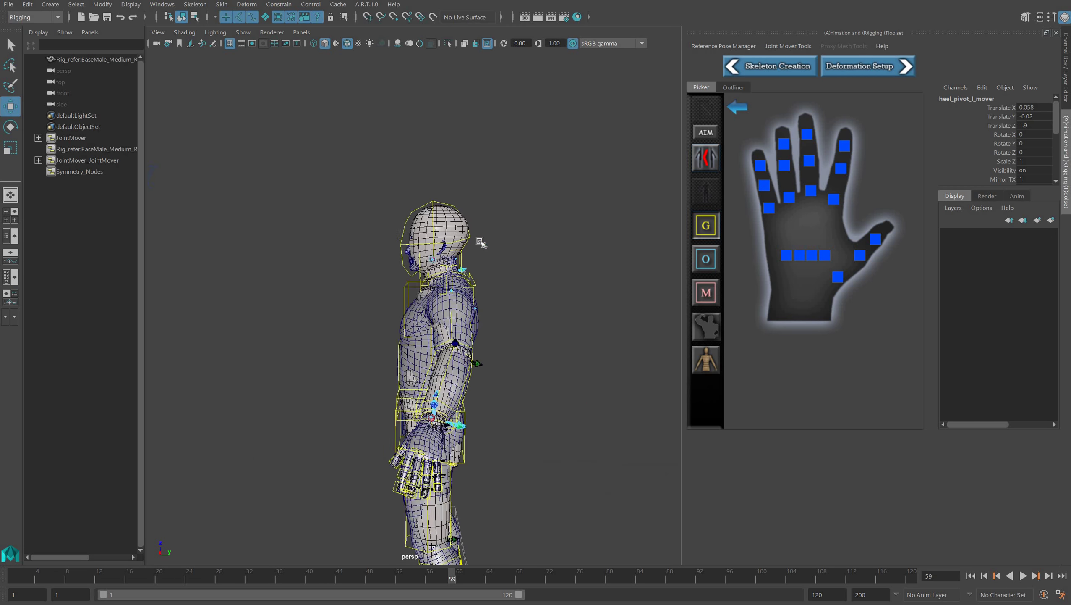
pyautogui.scroll(6, 480, 242)
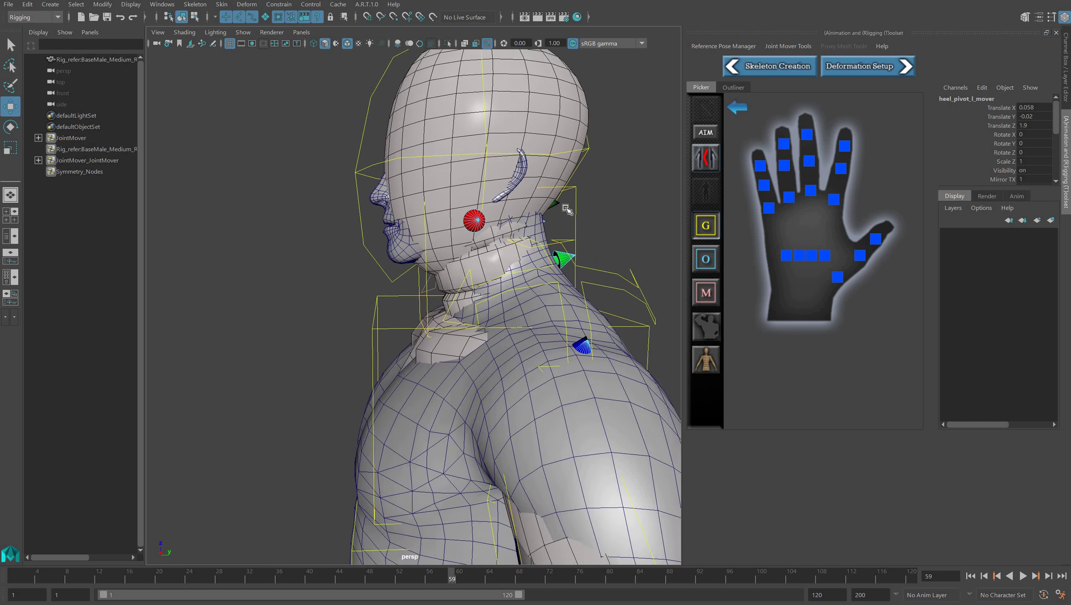
pyautogui.click(577, 199)
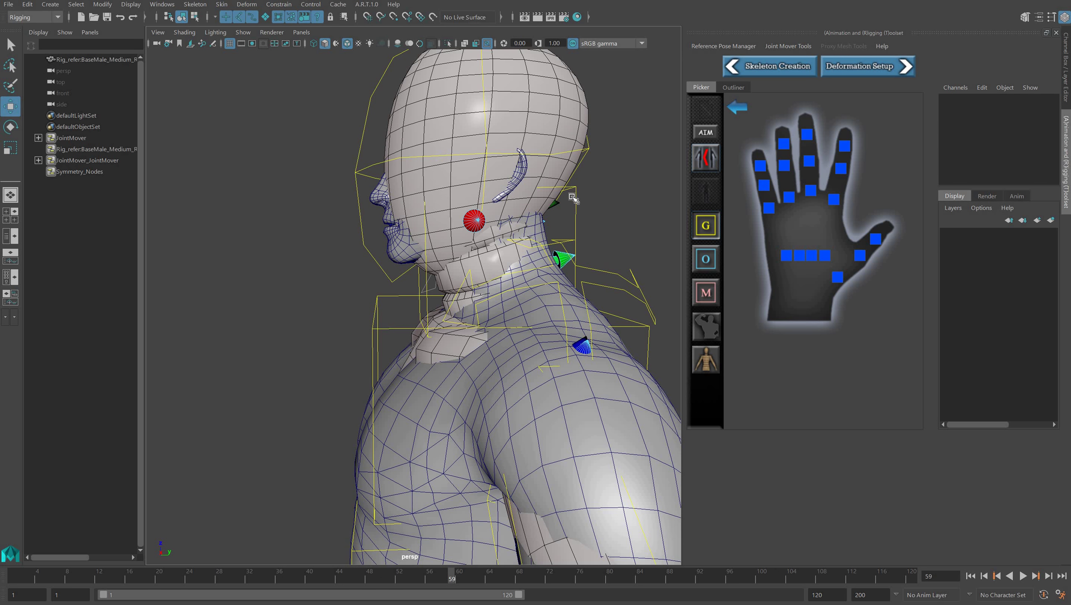
pyautogui.moveTo(572, 194); pyautogui.dragTo(580, 236)
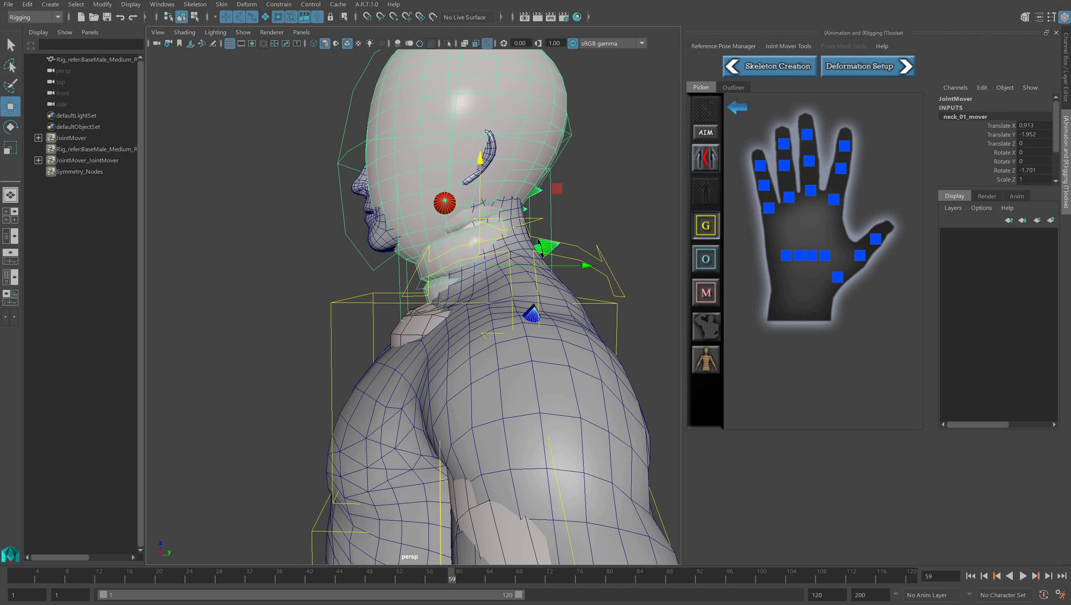
pyautogui.click(489, 171)
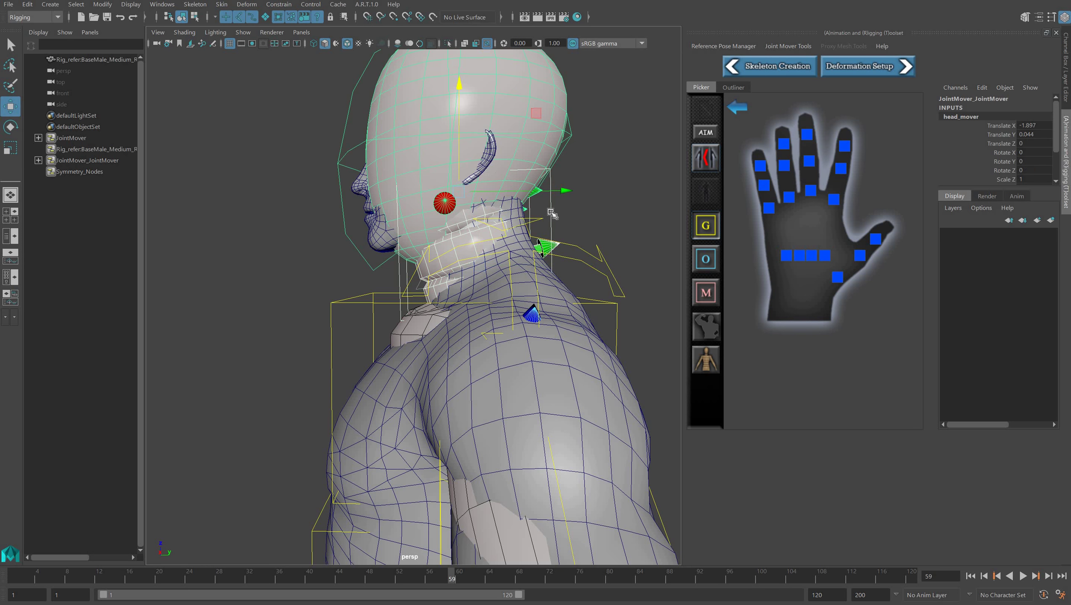
pyautogui.click(520, 179)
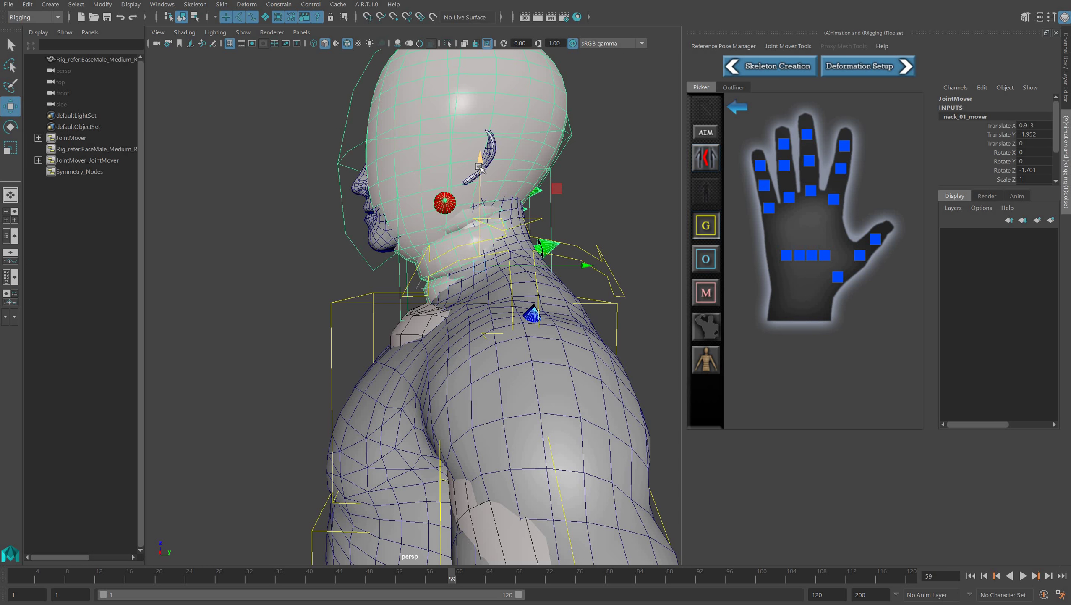
pyautogui.moveTo(479, 166); pyautogui.dragTo(354, 183)
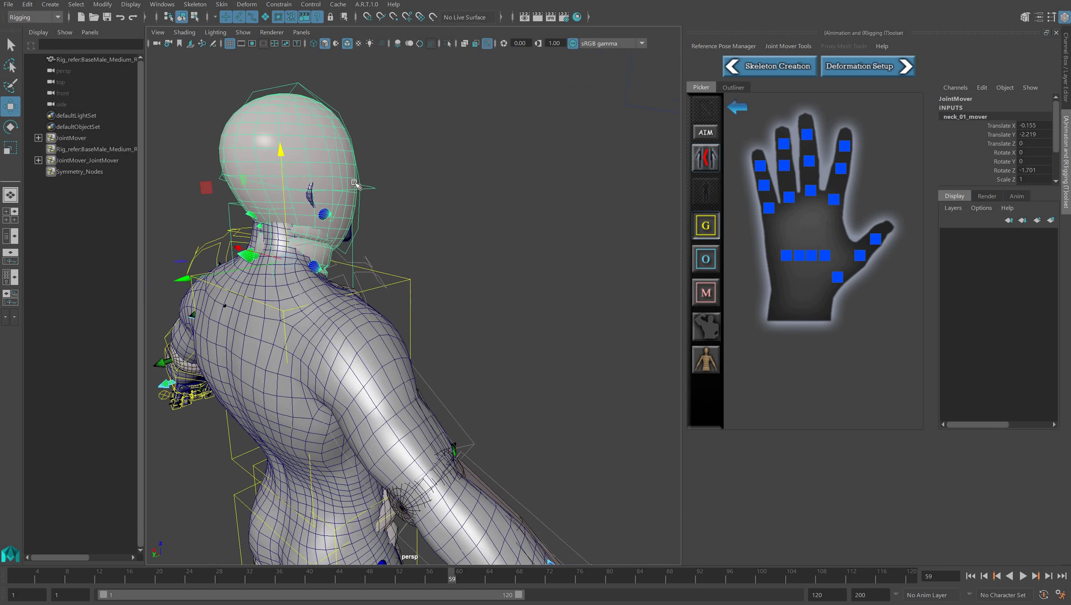
# Switch to wireframe display and move the head mover to about -1.75 in X and 0.045 in Y.
pyautogui.click(369, 186)
pyautogui.keyDown('alt'); pyautogui.moveTo(385, 199); pyautogui.dragTo(485, 264, button='middle'); pyautogui.keyUp('alt')
pyautogui.scroll(4, 505, 171)
pyautogui.keyDown('alt'); pyautogui.moveTo(483, 265); pyautogui.dragTo(525, 114); pyautogui.keyUp('alt')
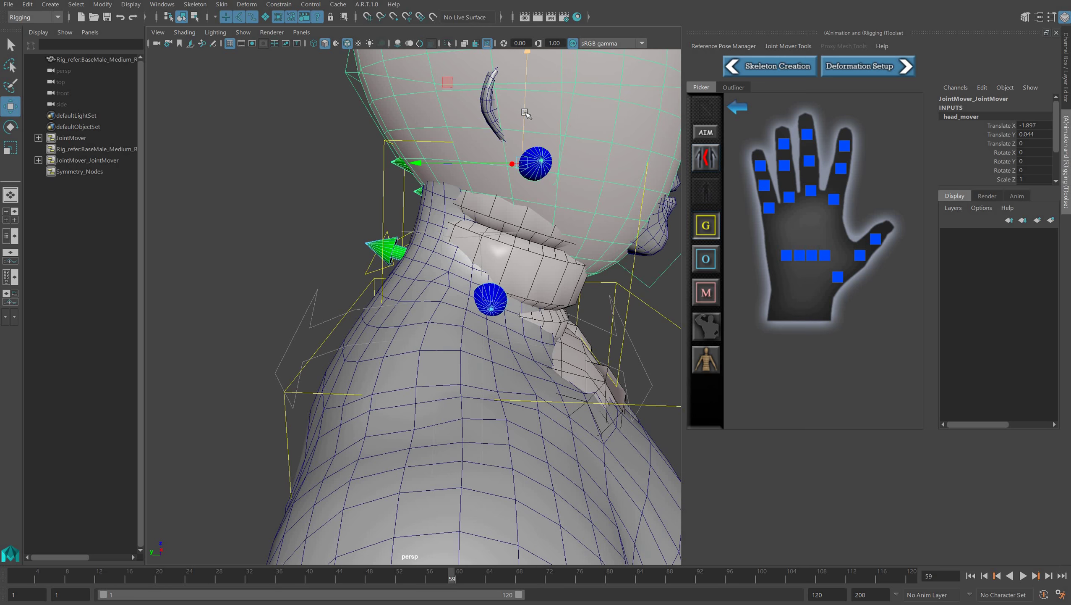
pyautogui.press('4')
pyautogui.moveTo(527, 105)
pyautogui.mouseDown()
pyautogui.moveTo(528, 94)
pyautogui.moveTo(523, 104)
pyautogui.mouseUp()
pyautogui.scroll(-4, 533, 123)
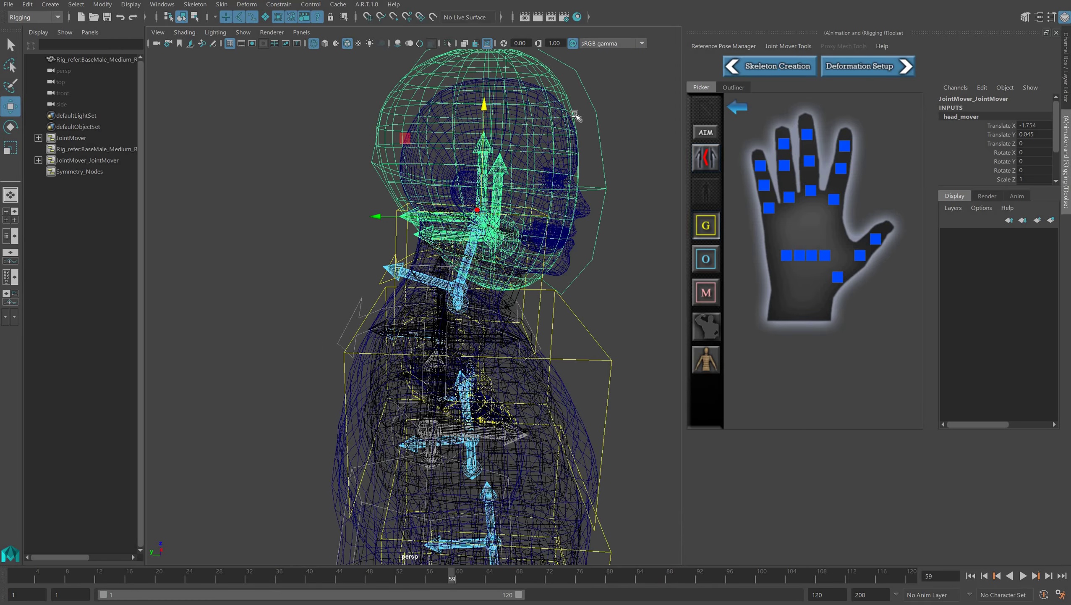
# Scale the head mover down uniformly to about 0.9 to fit the skull, and return to shaded display.
pyautogui.press('r')
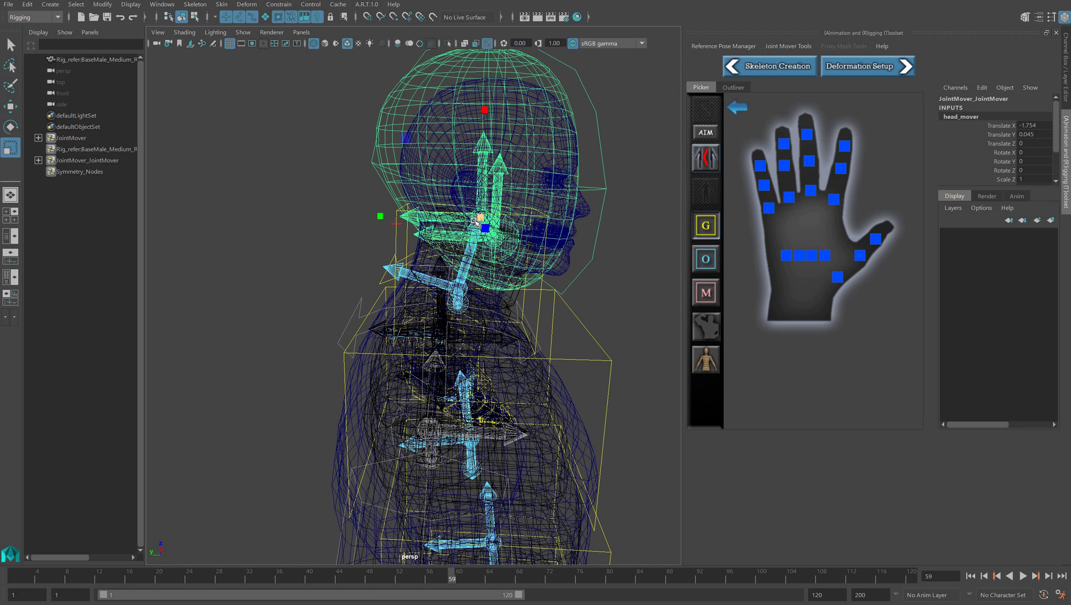
pyautogui.moveTo(476, 220); pyautogui.dragTo(460, 233)
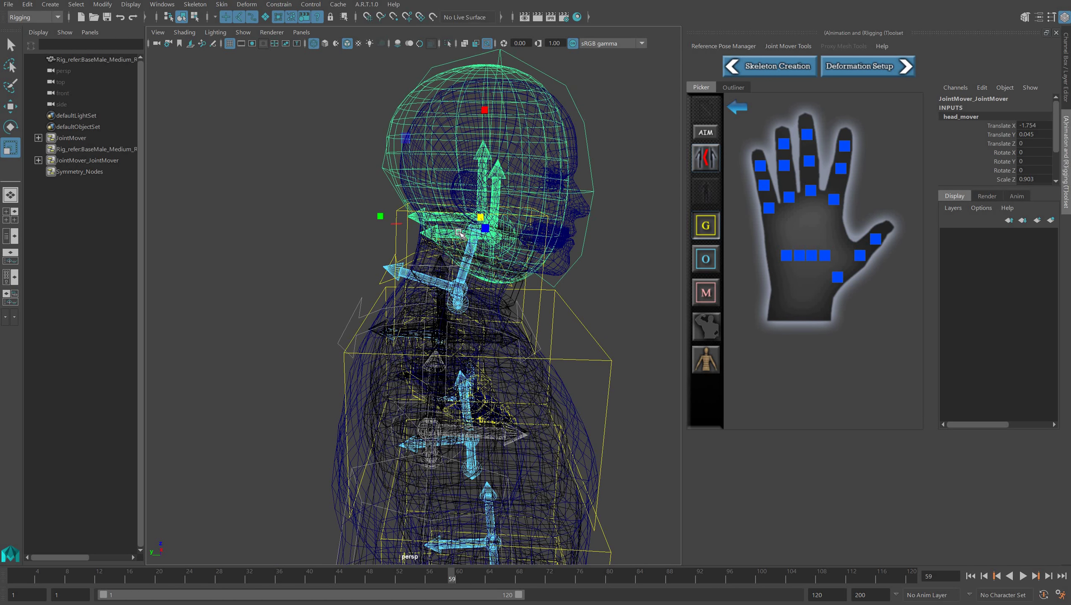
pyautogui.press('5')
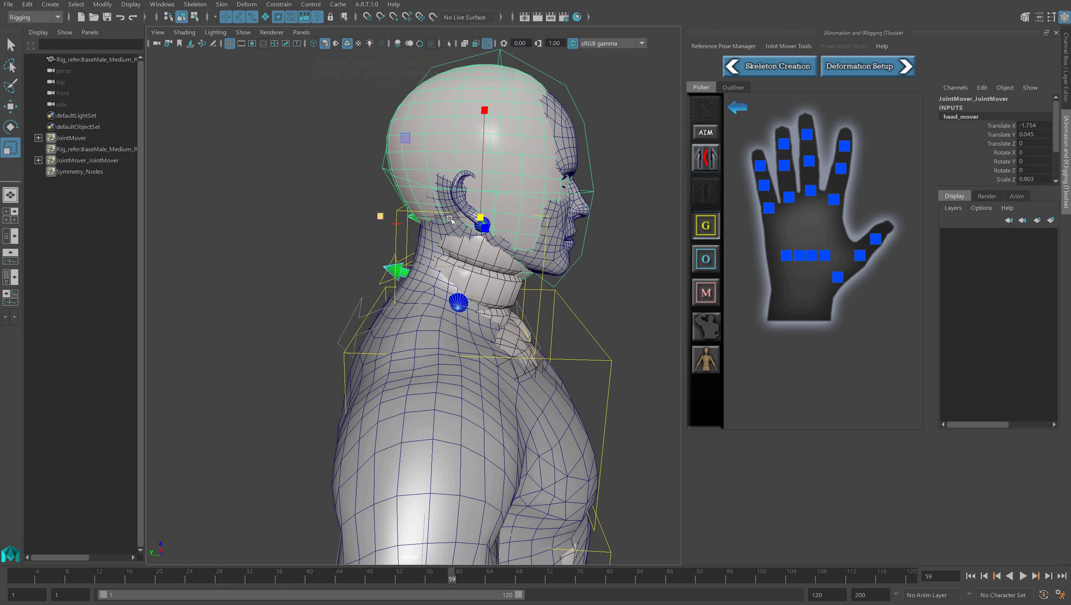
# Raise the jaw mover to about -5.5 in Z, working in the side view with wireframe display.
pyautogui.moveTo(440, 218)
pyautogui.keyDown('alt'); pyautogui.mouseDown()
pyautogui.moveTo(424, 215)
pyautogui.moveTo(453, 226)
pyautogui.moveTo(549, 169)
pyautogui.mouseUp(); pyautogui.keyUp('alt')
pyautogui.press('4')
pyautogui.click(557, 181)
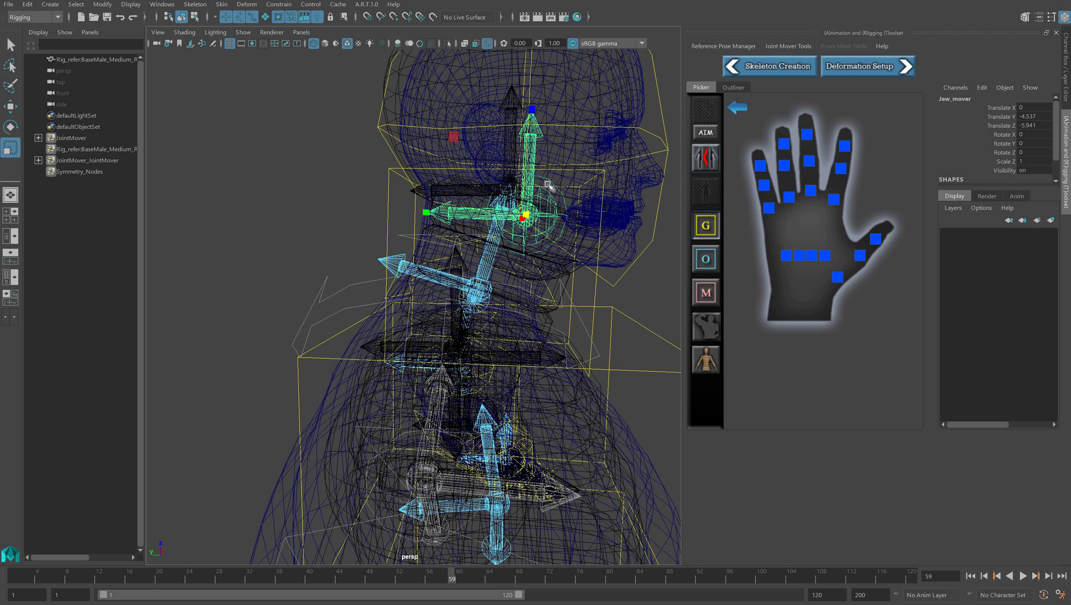
pyautogui.press('5')
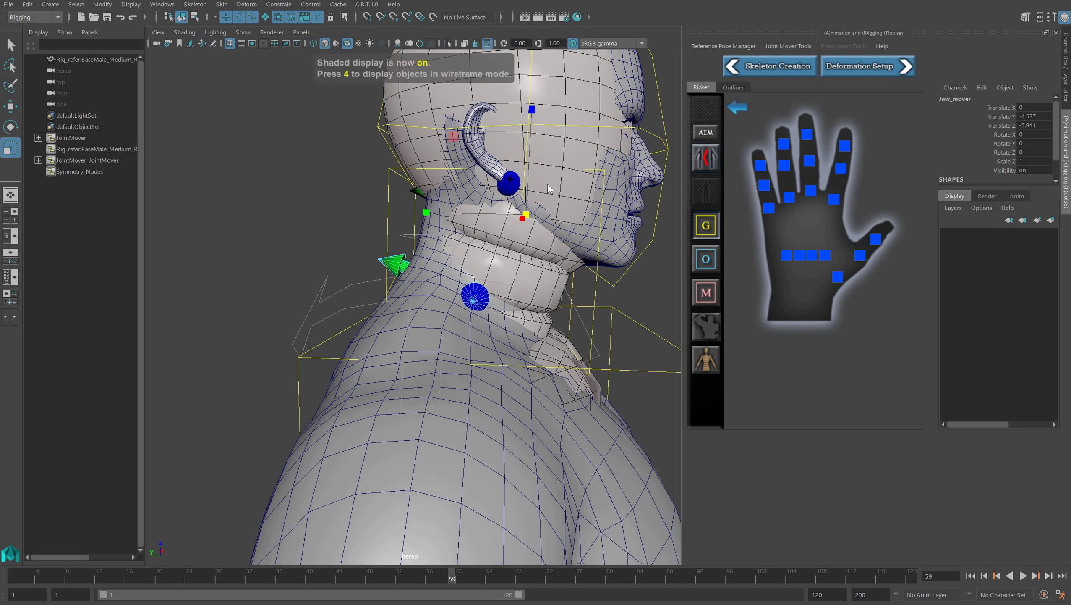
pyautogui.press('space')
pyautogui.moveTo(548, 185); pyautogui.dragTo(530, 186)
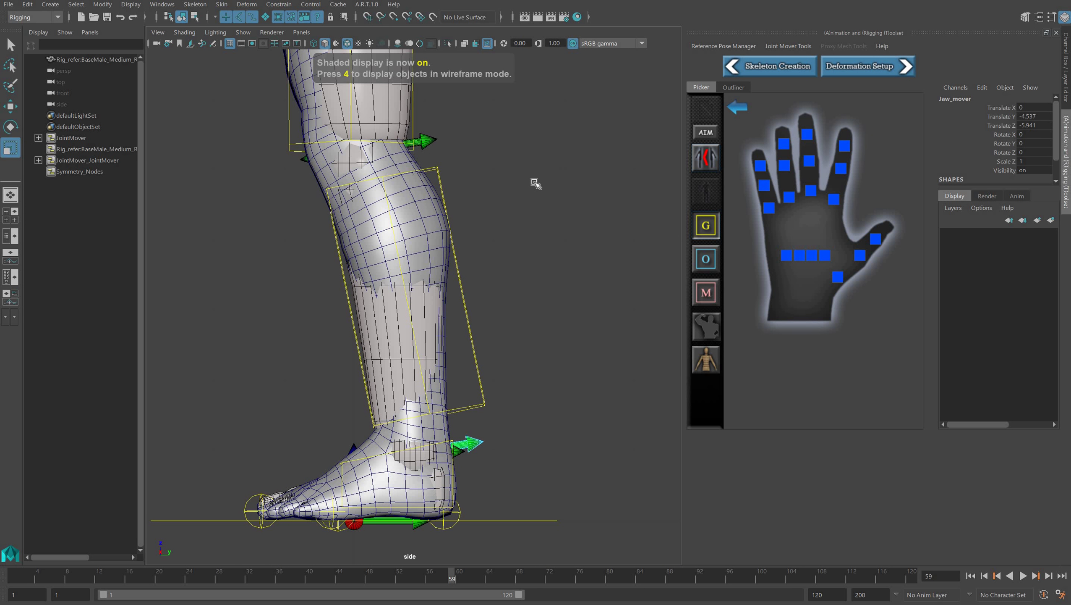
pyautogui.press('f')
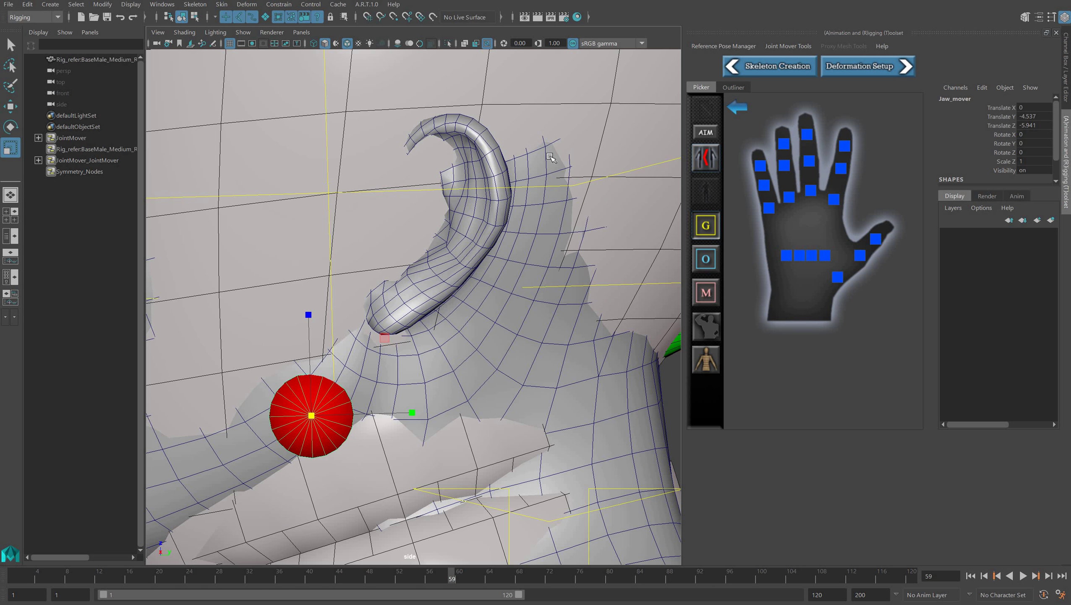
pyautogui.scroll(-3, 550, 157)
pyautogui.press('4')
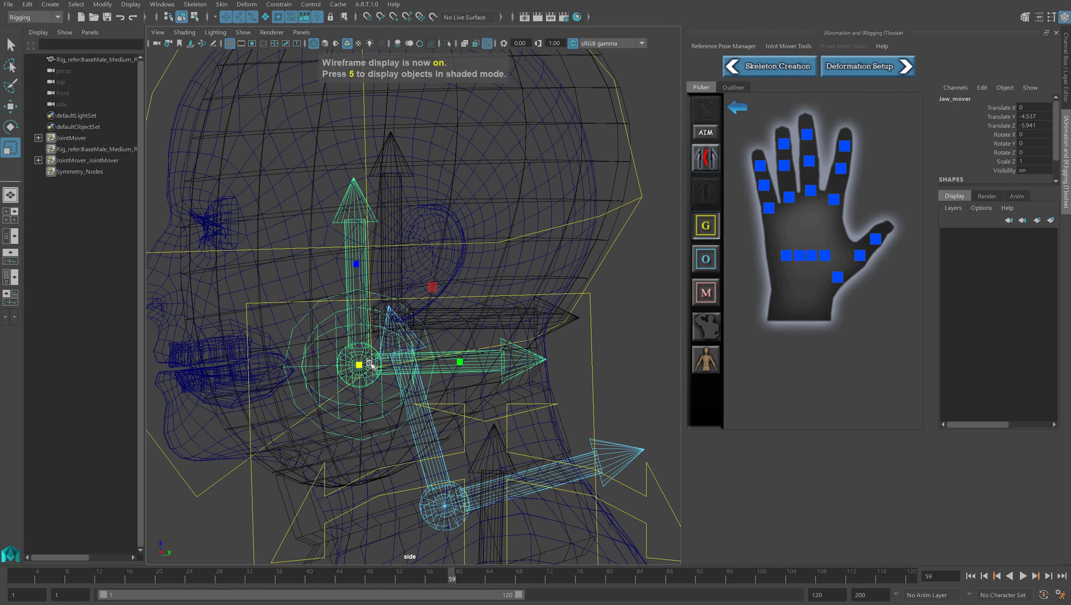
pyautogui.moveTo(361, 366); pyautogui.dragTo(363, 366)
pyautogui.press('w')
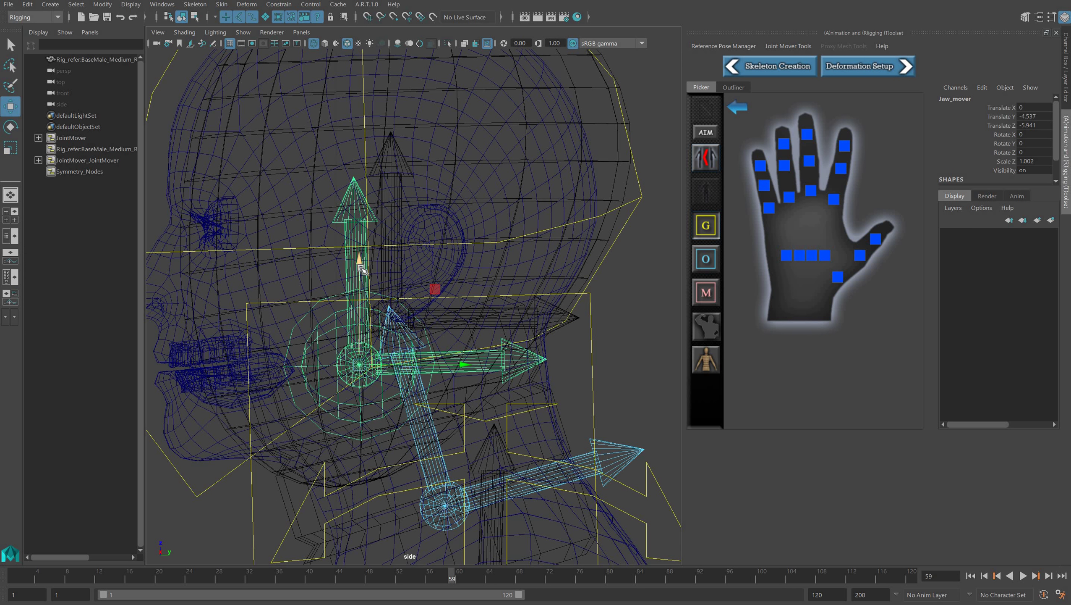
pyautogui.moveTo(359, 264); pyautogui.dragTo(360, 262)
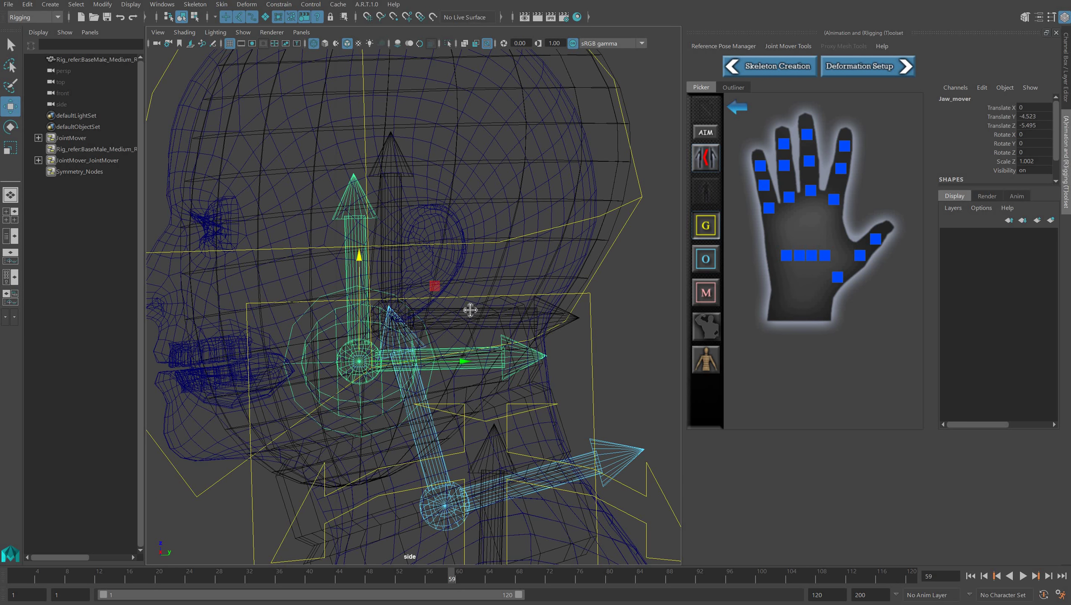
# Refine the jaw mover's position to about -5.36 in Y and -5.22 in Z.
pyautogui.keyDown('alt'); pyautogui.moveTo(471, 309); pyautogui.dragTo(591, 227, button='middle'); pyautogui.keyUp('alt')
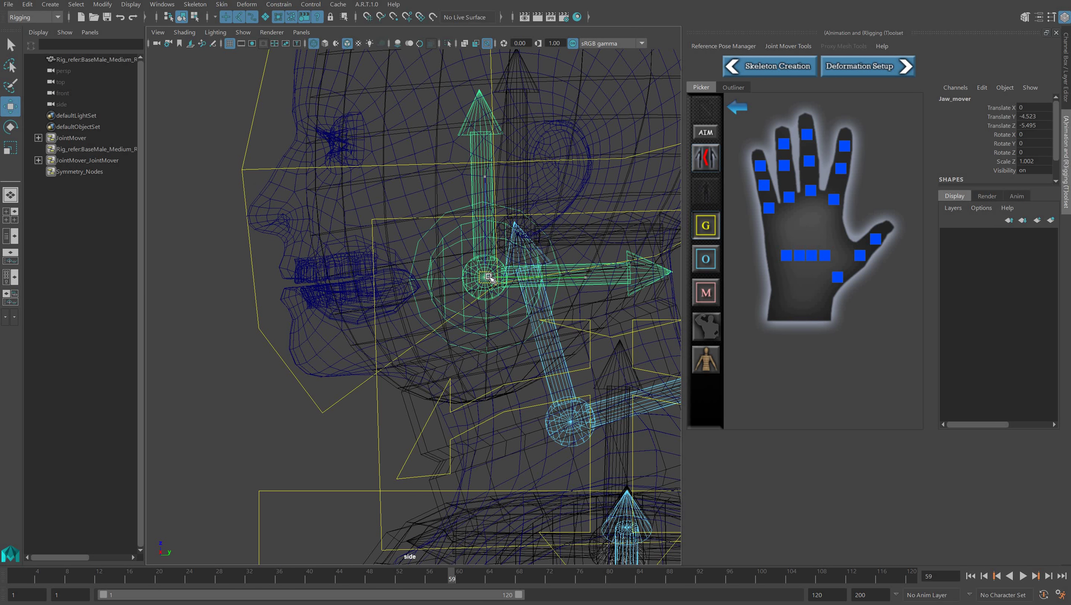
pyautogui.moveTo(491, 269); pyautogui.dragTo(481, 273)
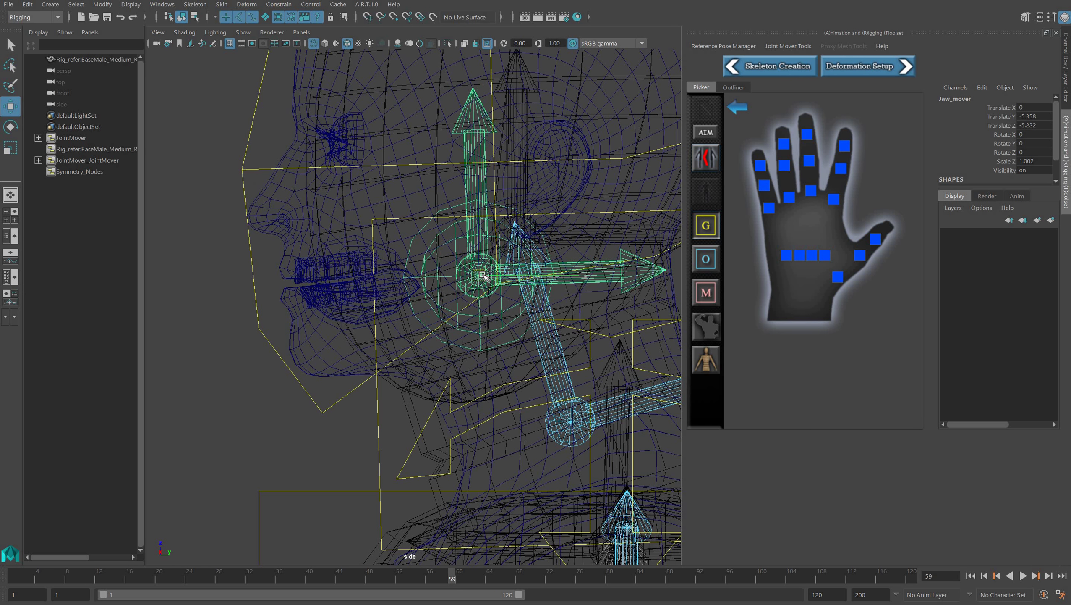
pyautogui.scroll(-5, 509, 324)
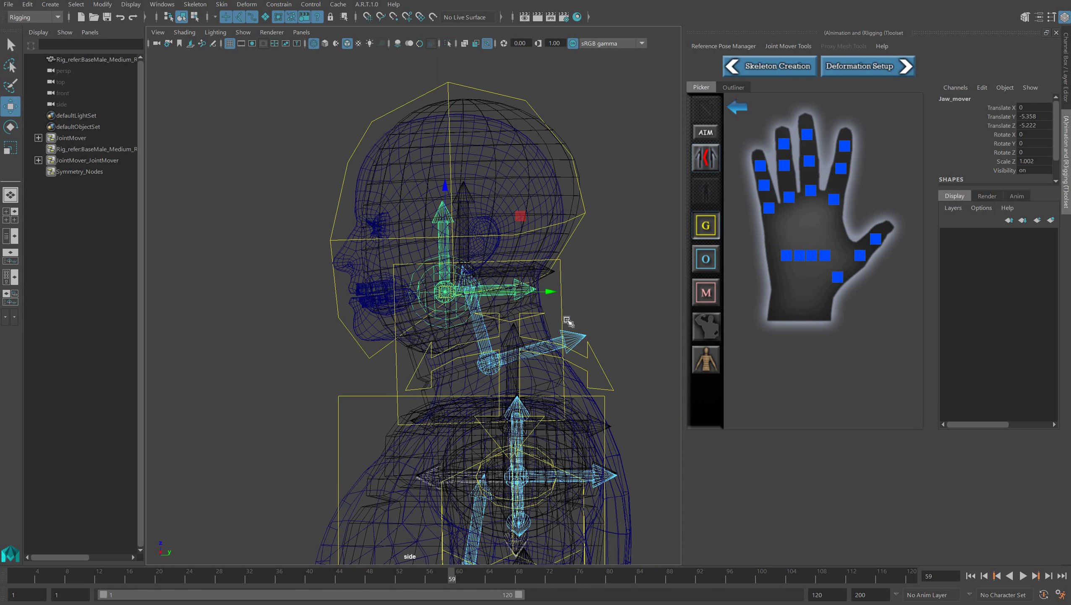
# Select the neck mover and examine its fit in the side view, then inspect the whole body in shaded perspective.
pyautogui.click(546, 304)
pyautogui.scroll(5, 545, 301)
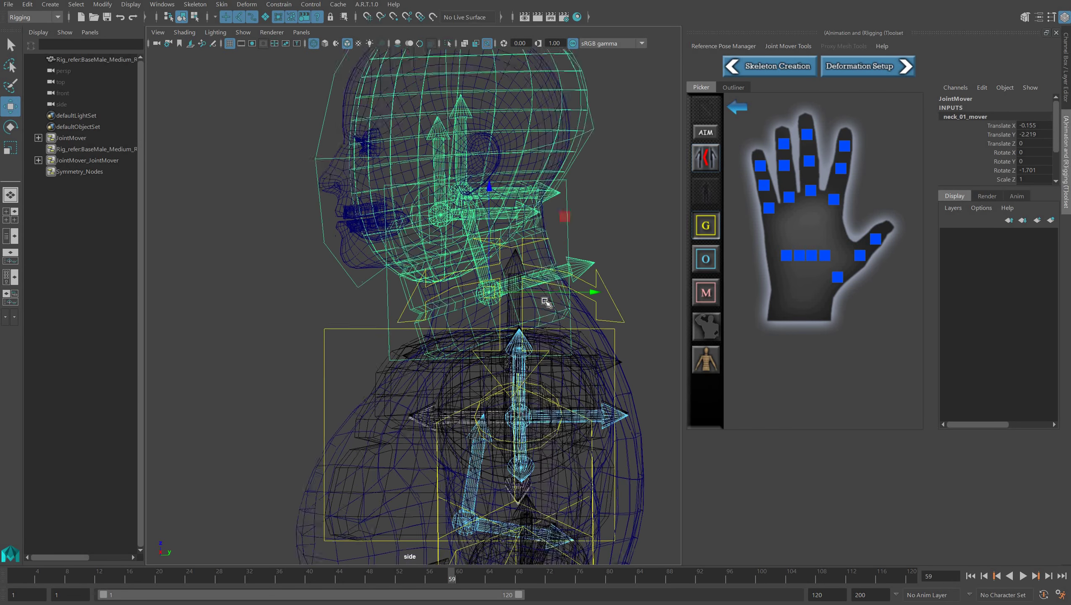
pyautogui.scroll(2, 544, 303)
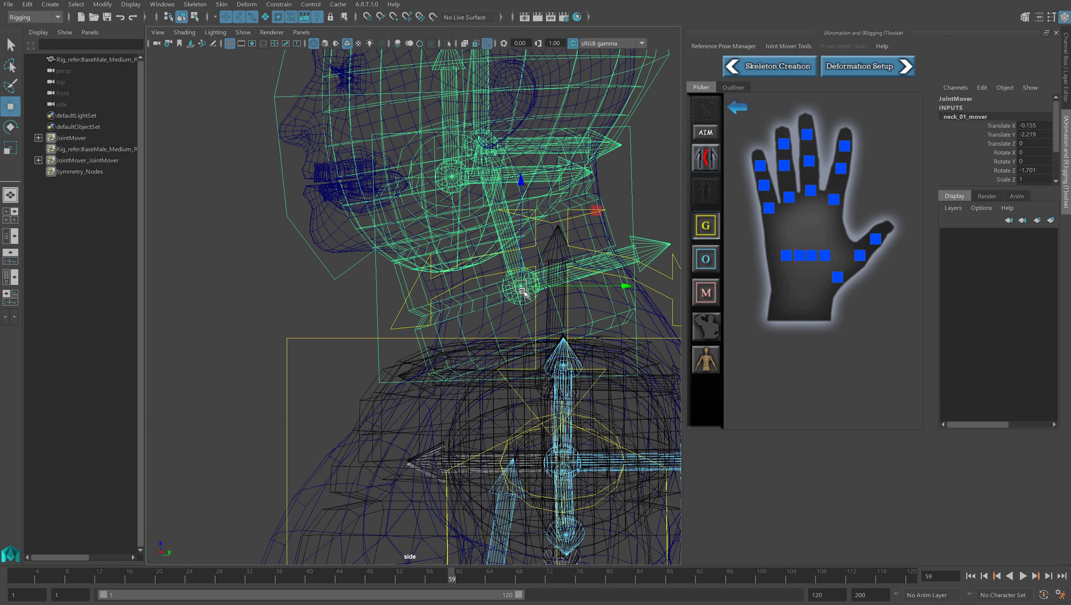
pyautogui.press('space')
pyautogui.moveTo(523, 294); pyautogui.dragTo(521, 261)
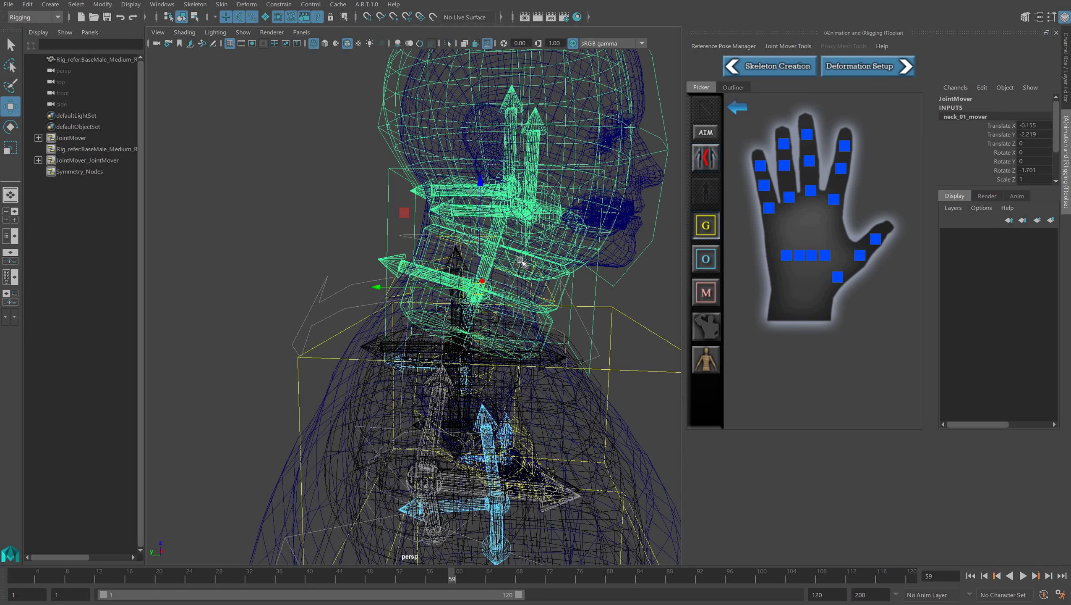
pyautogui.press('5')
pyautogui.press('super')
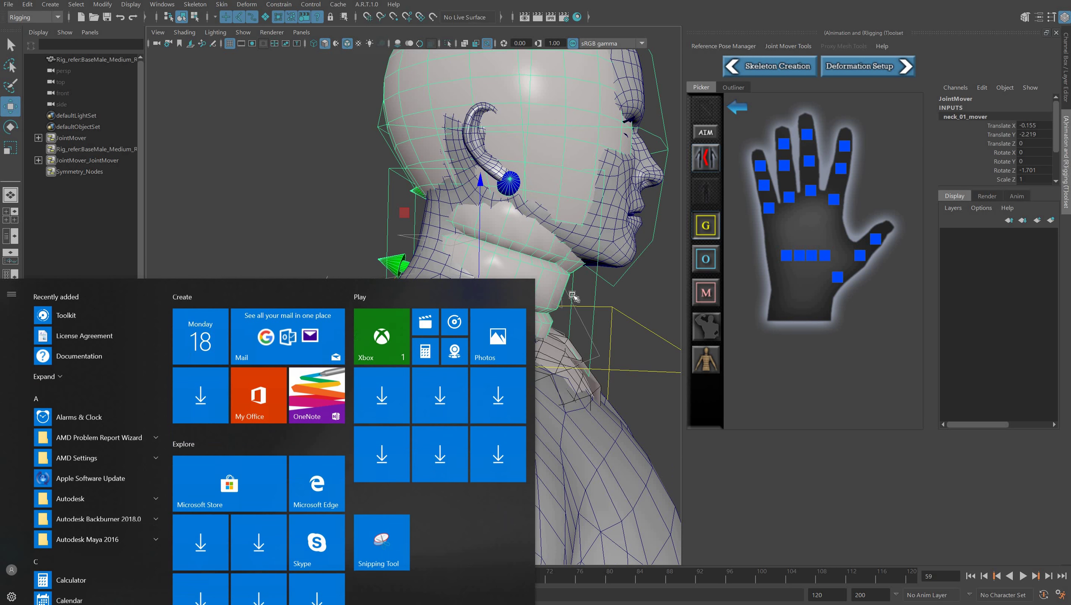
pyautogui.press('super')
pyautogui.keyDown('alt'); pyautogui.moveTo(518, 301); pyautogui.dragTo(470, 299); pyautogui.keyUp('alt')
pyautogui.keyDown('alt'); pyautogui.moveTo(561, 324); pyautogui.dragTo(516, 330, button='right'); pyautogui.keyUp('alt')
pyautogui.keyDown('alt'); pyautogui.moveTo(518, 201); pyautogui.dragTo(510, 123, button='middle'); pyautogui.keyUp('alt')
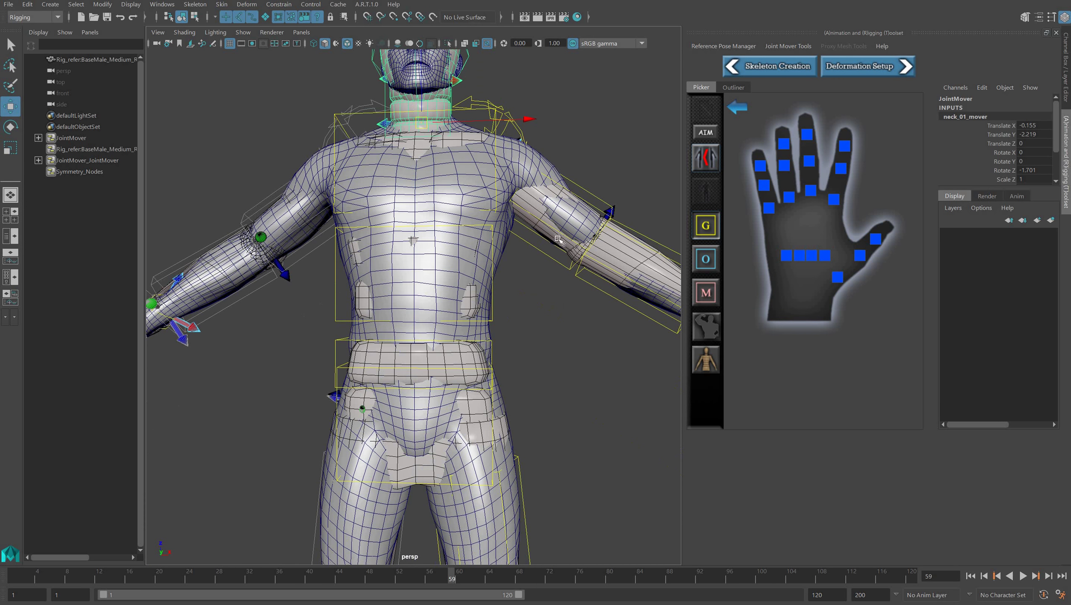
pyautogui.keyDown('alt'); pyautogui.moveTo(563, 389); pyautogui.dragTo(568, 309, button='middle'); pyautogui.keyUp('alt')
# Frame the pelvis mover in the front view with wireframe display and select the left thigh mover.
pyautogui.click(481, 289)
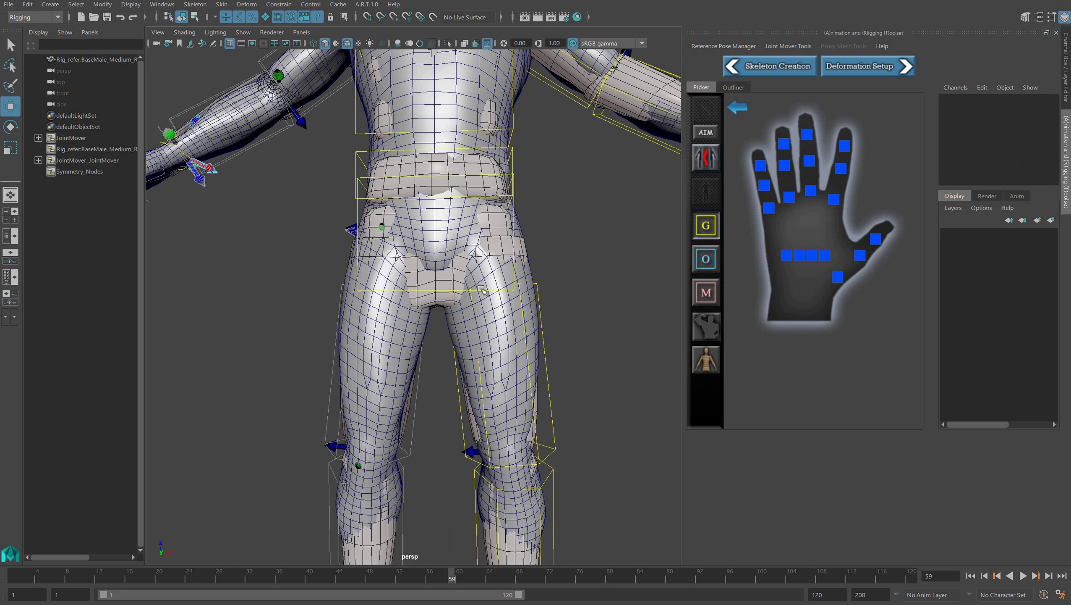
pyautogui.click(483, 289)
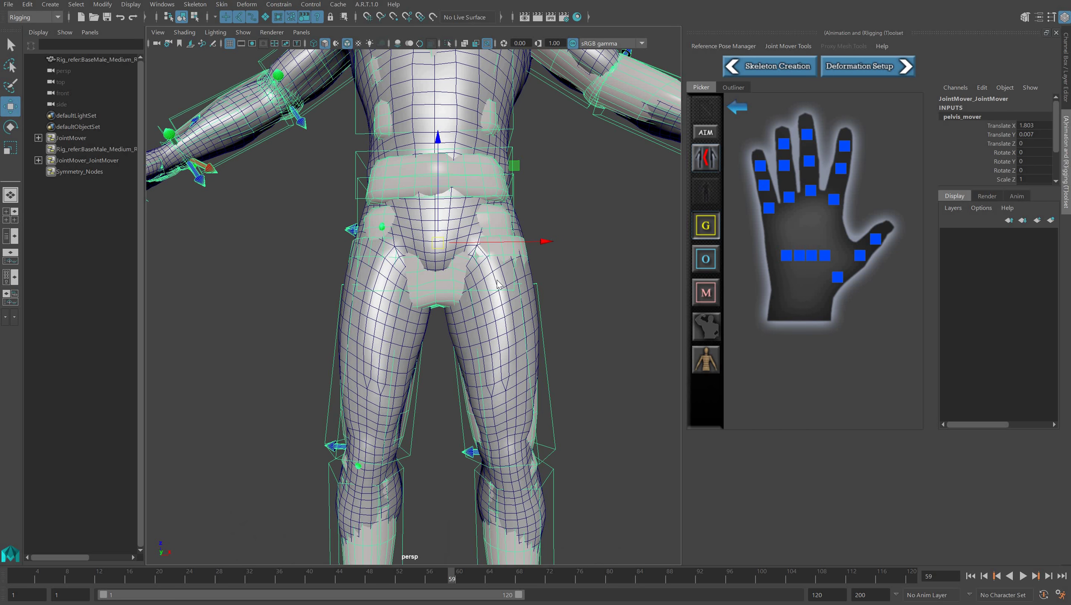
pyautogui.press('space')
pyautogui.moveTo(497, 299); pyautogui.dragTo(499, 315)
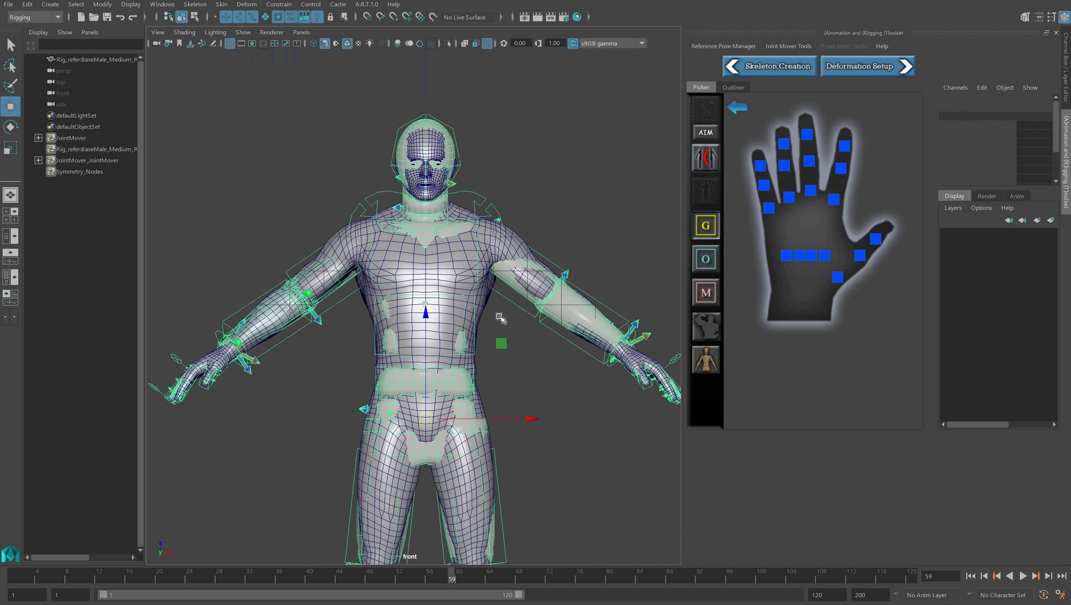
pyautogui.press('4')
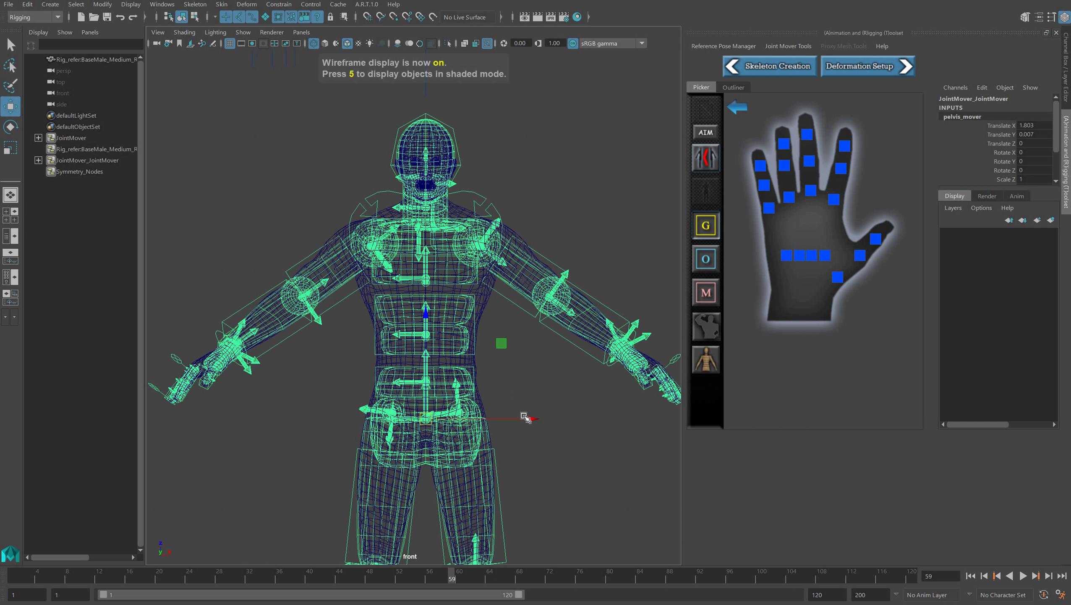
pyautogui.press('f')
pyautogui.scroll(3, 451, 382)
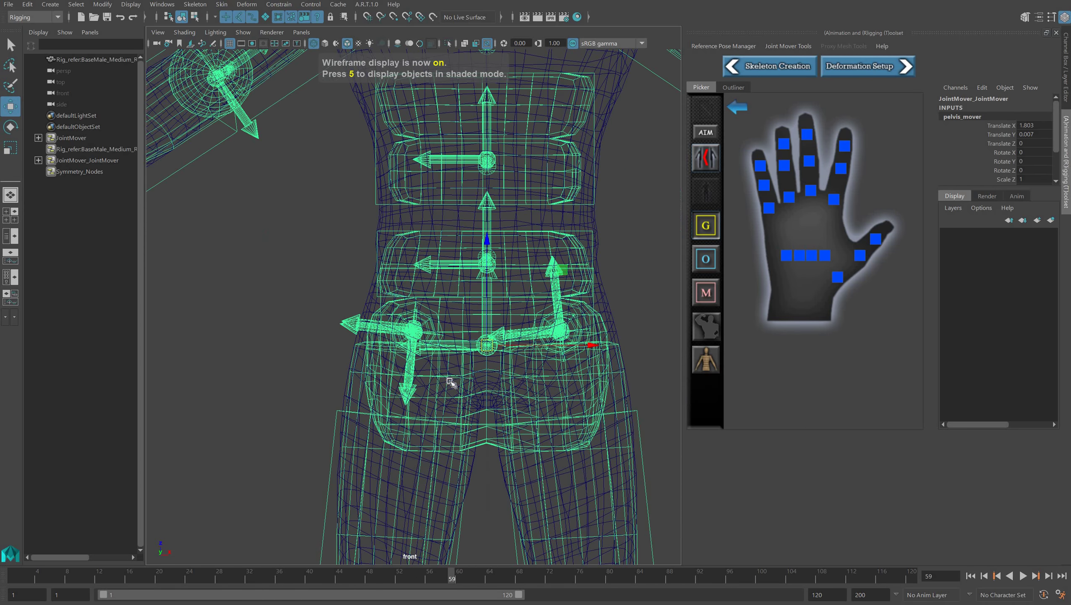
pyautogui.click(359, 377)
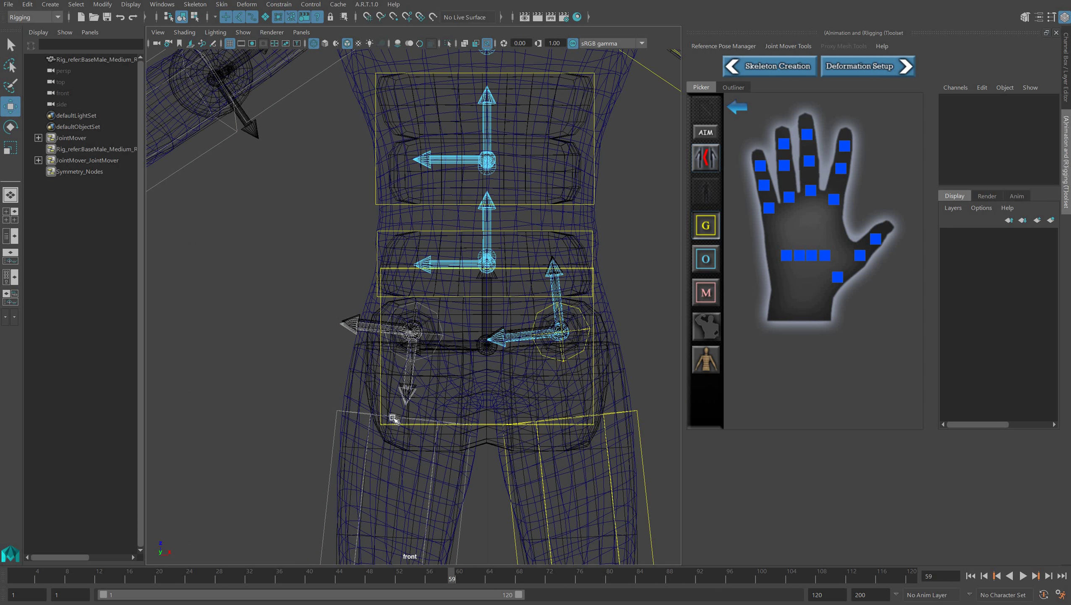
pyautogui.click(607, 410)
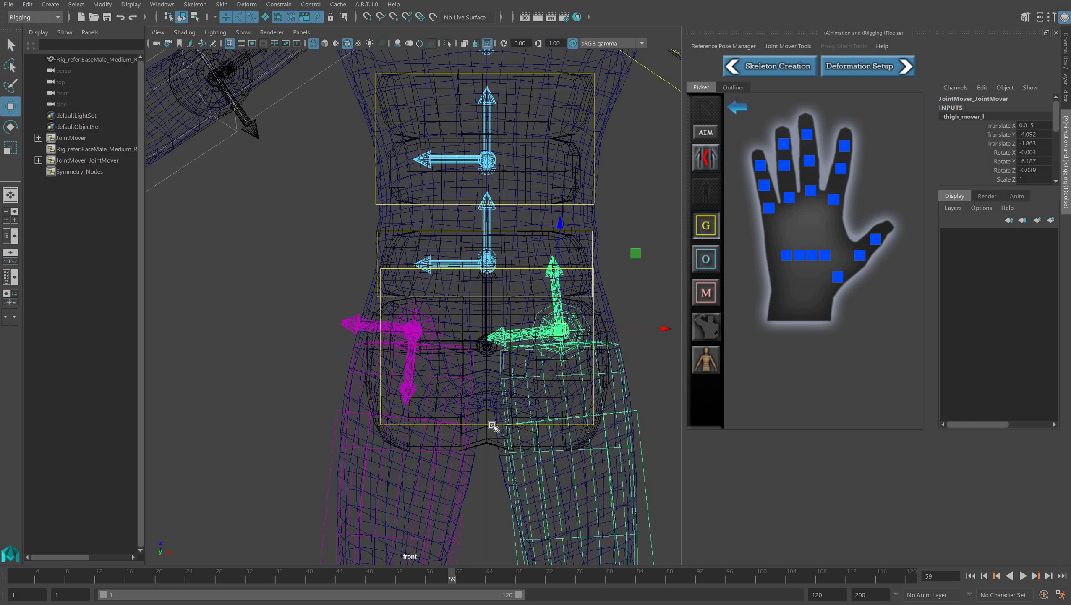